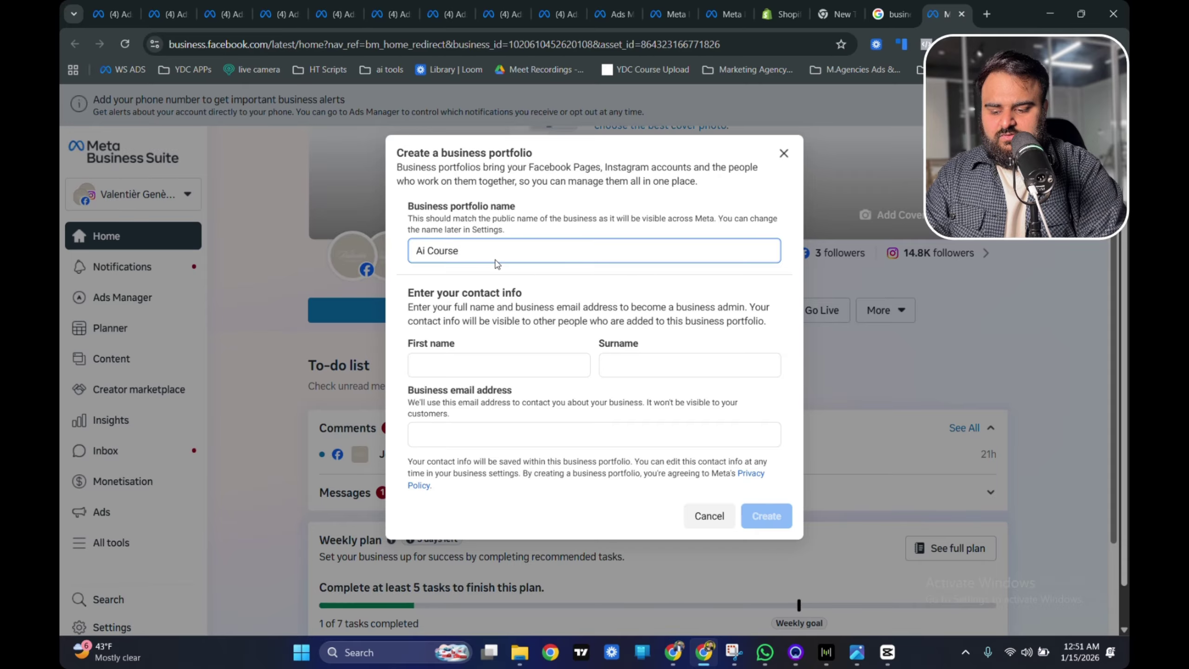
- Enter "Shape wear domain ya brand name" as the business portfolio name
key("ctrl+a")
type("Sh")
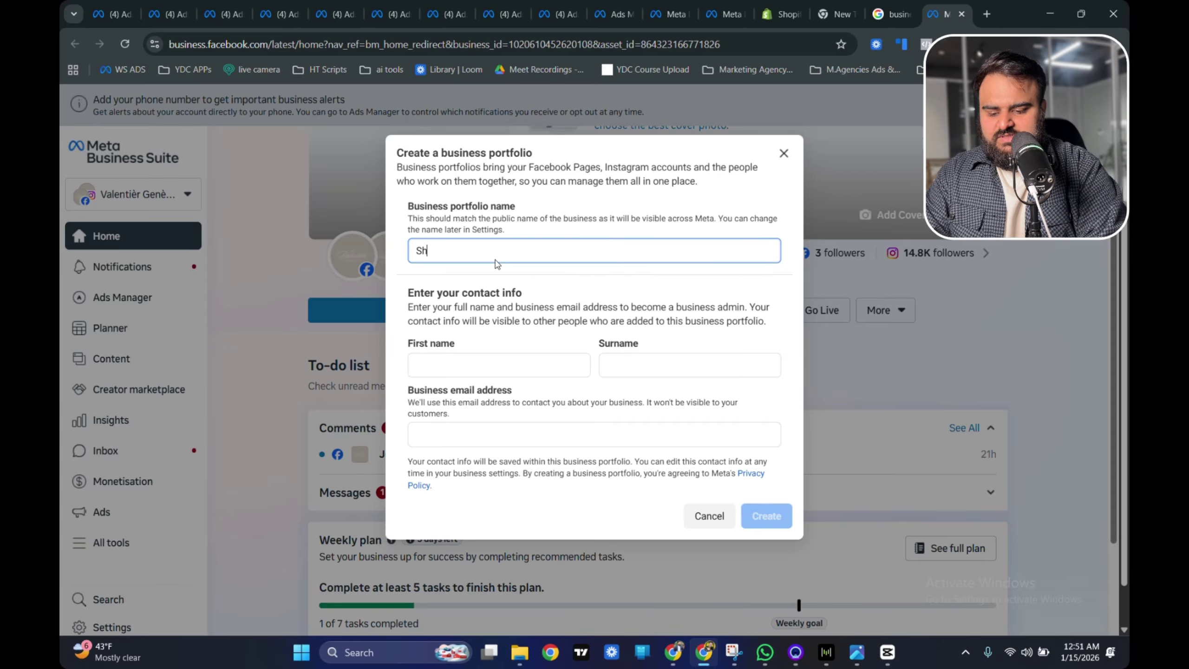
type("ape wea")
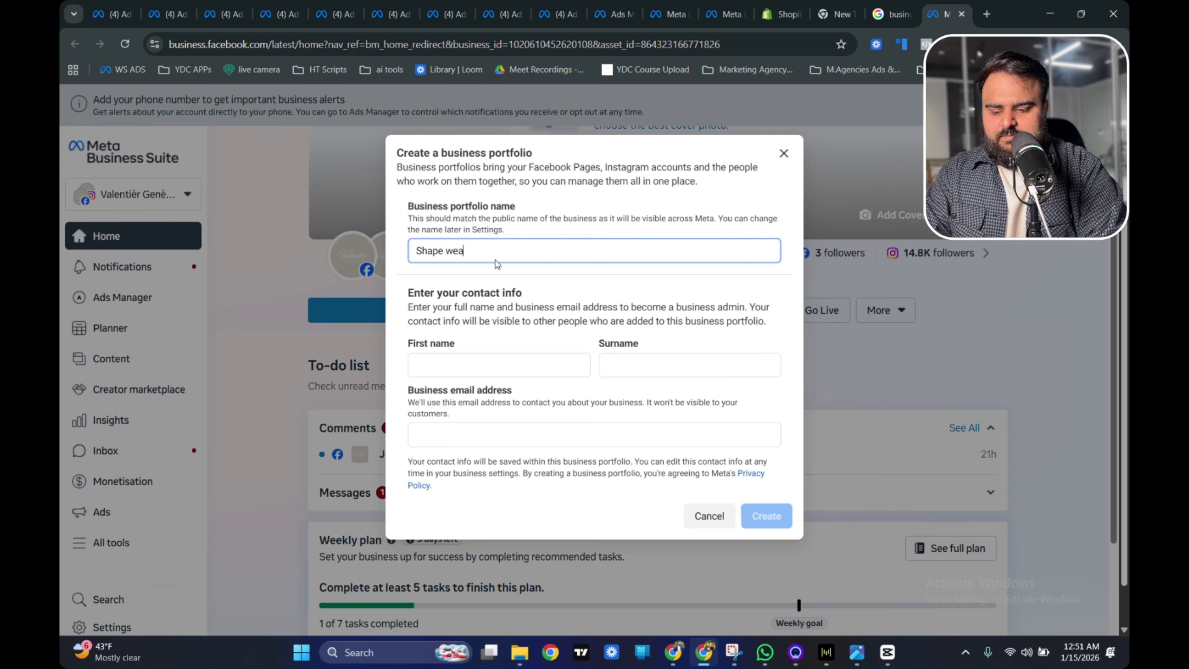
type("r ")
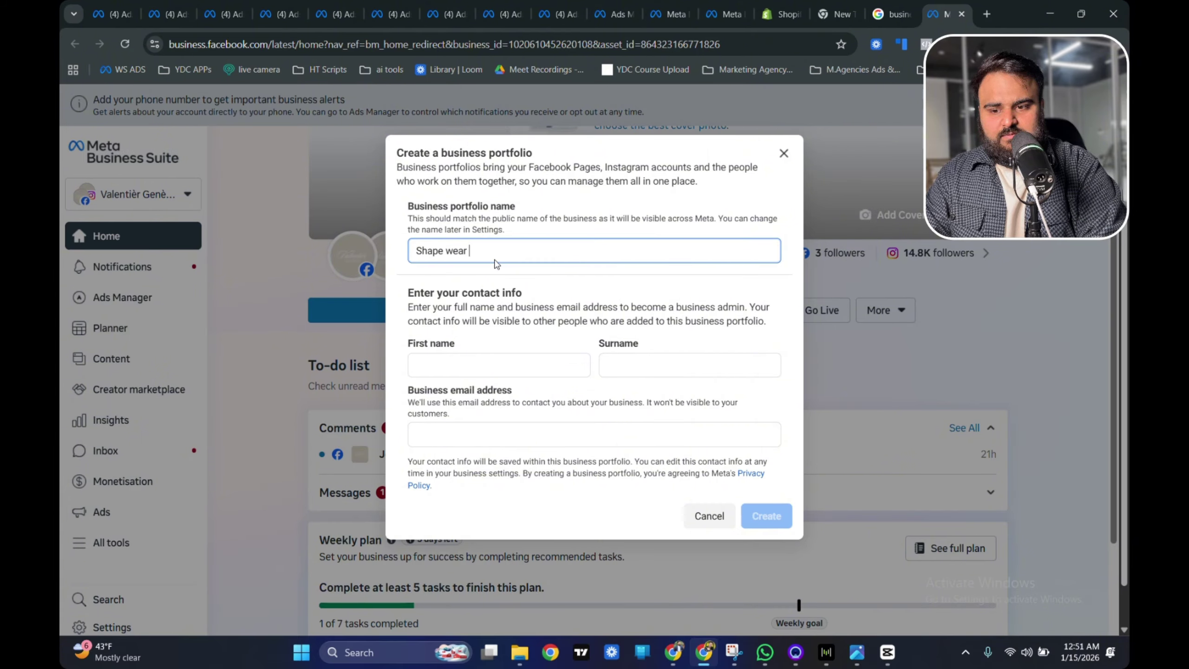
type("domain ya ")
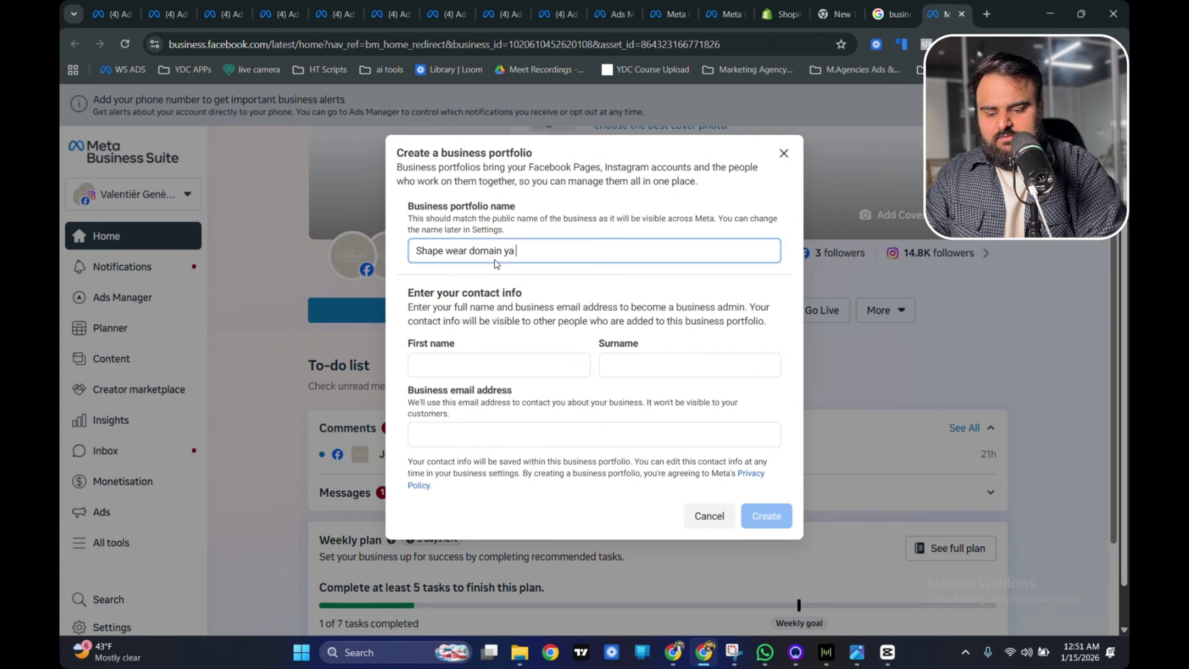
type("brand name")
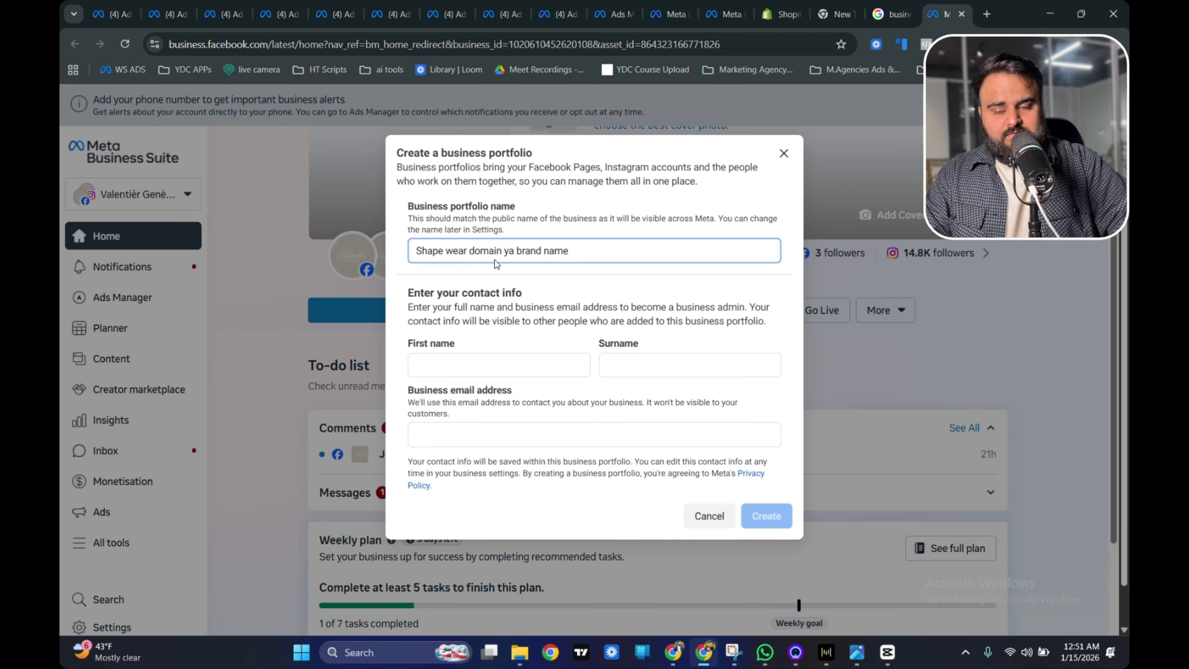
- Try to create a business portfolio named "ai money" using the saved contact's first name, surname and business e-mail
key("ctrl+a")
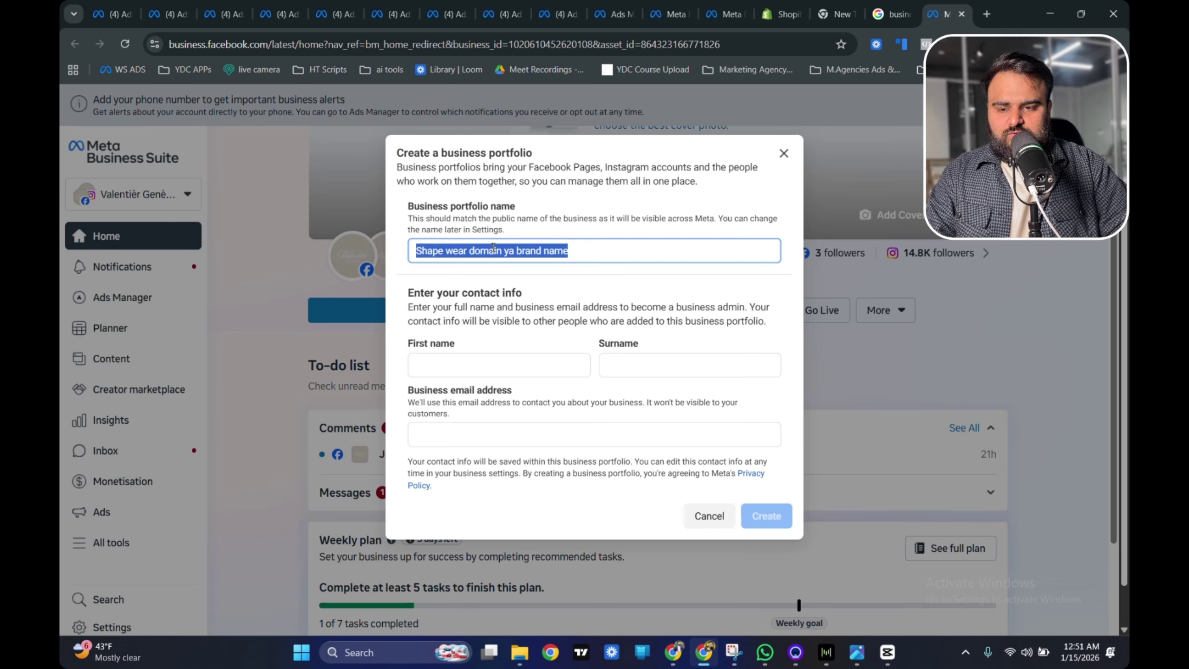
type("ai money")
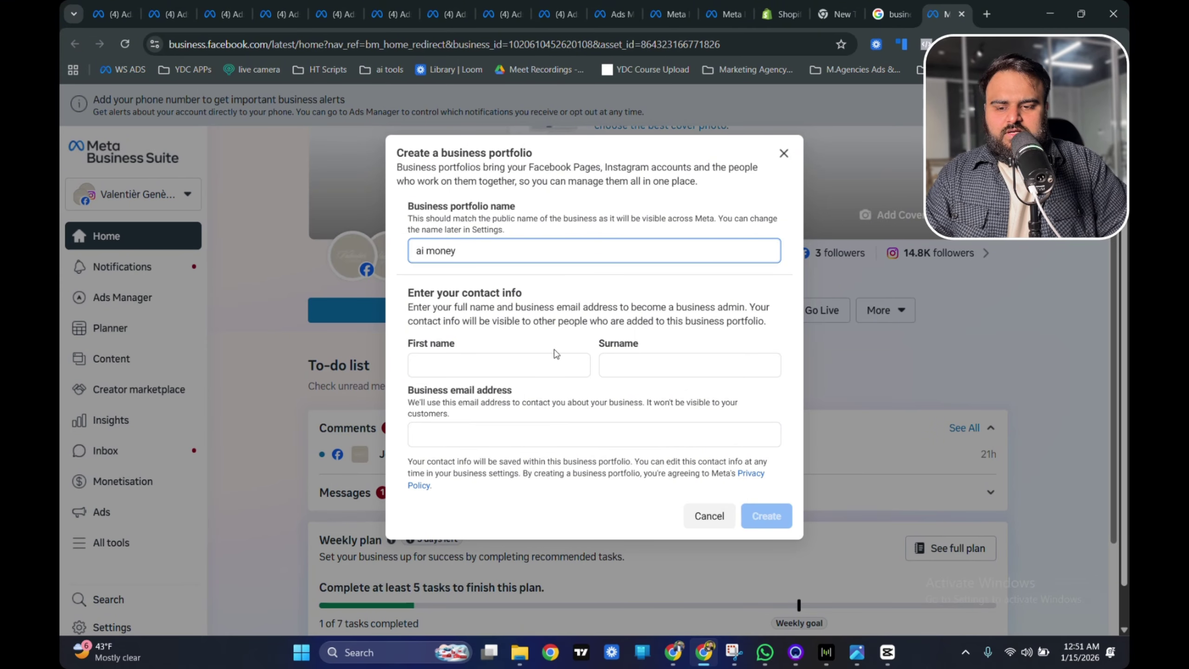
left_click(533, 368)
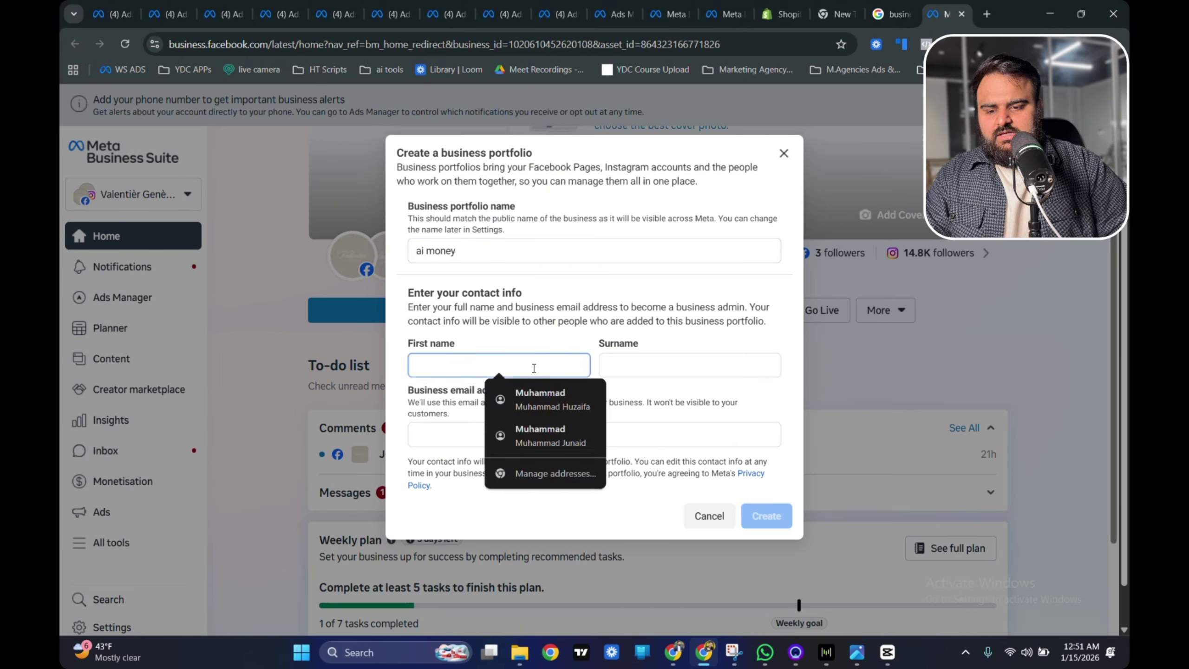
left_click(543, 400)
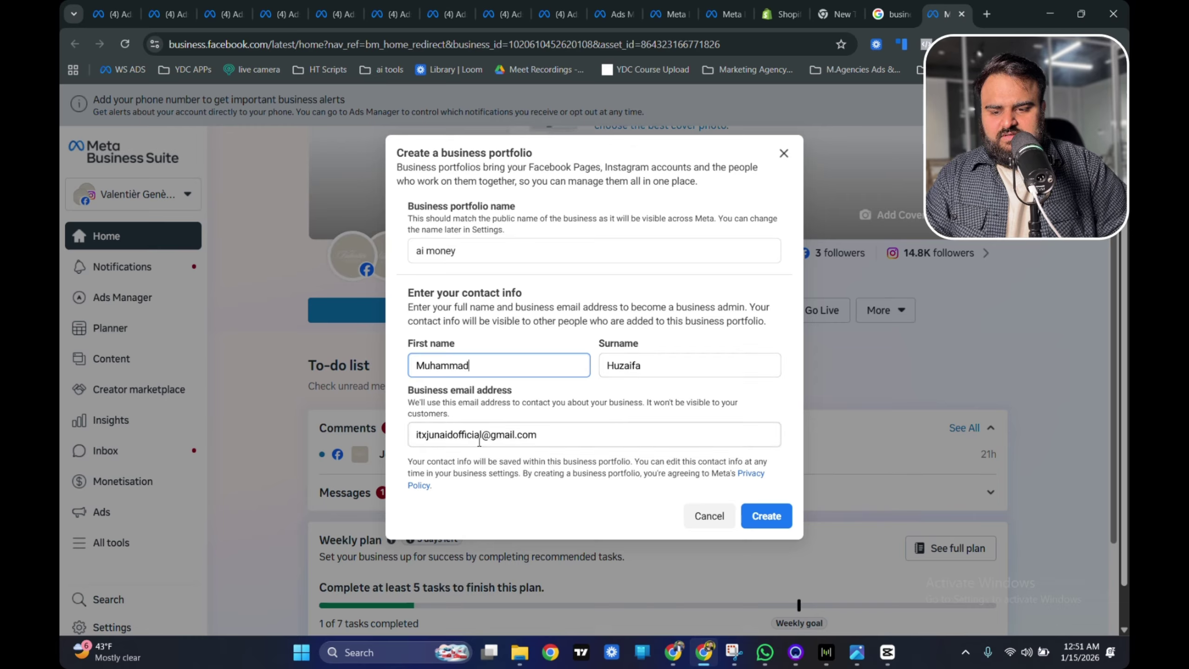
double_click(472, 435)
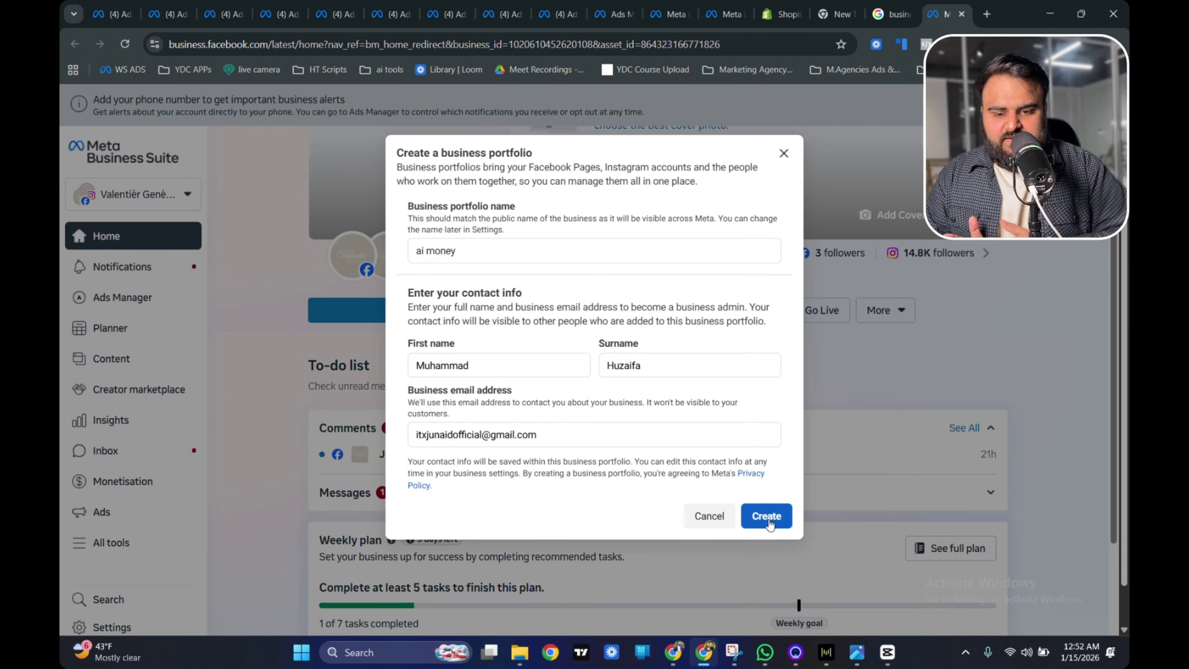
left_click(767, 516)
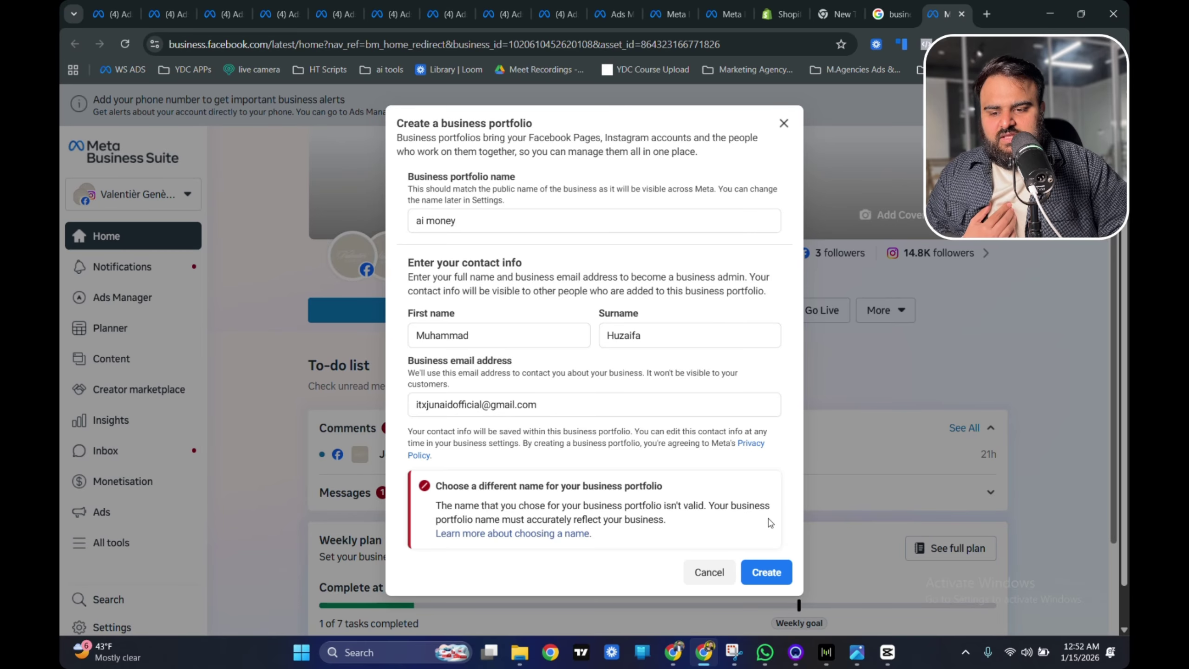
- Check the name rejection notice and replace the business portfolio name with "hanzi bm"
left_click_drag(435, 506, 627, 506)
left_click(472, 351)
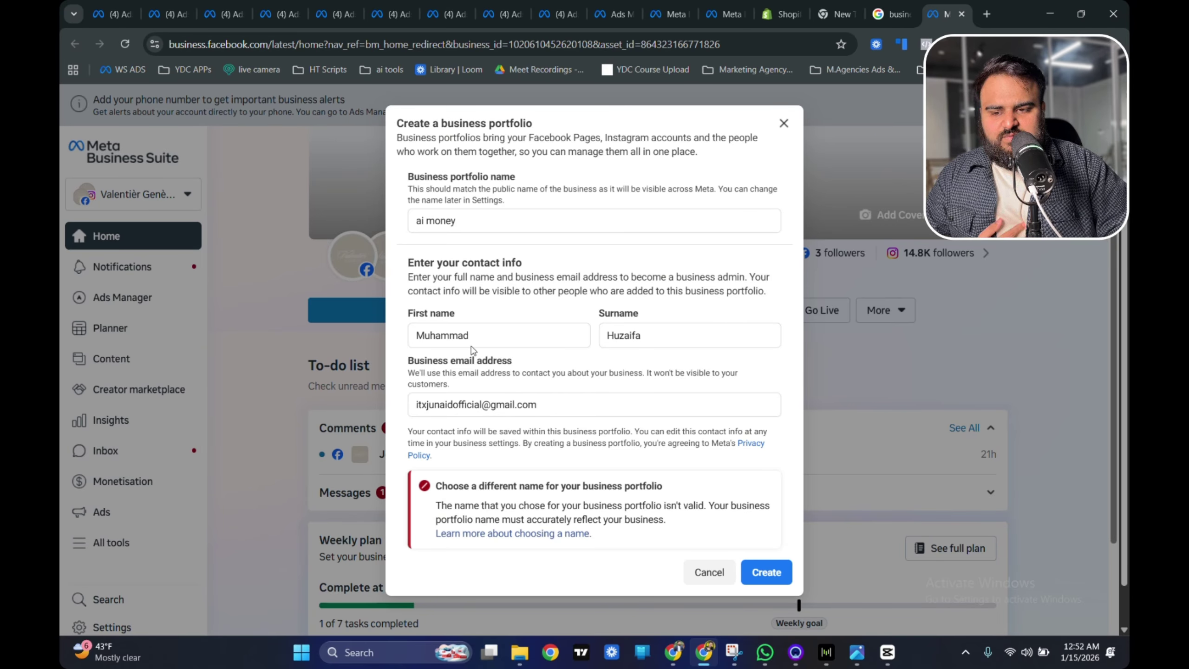
triple_click(436, 225)
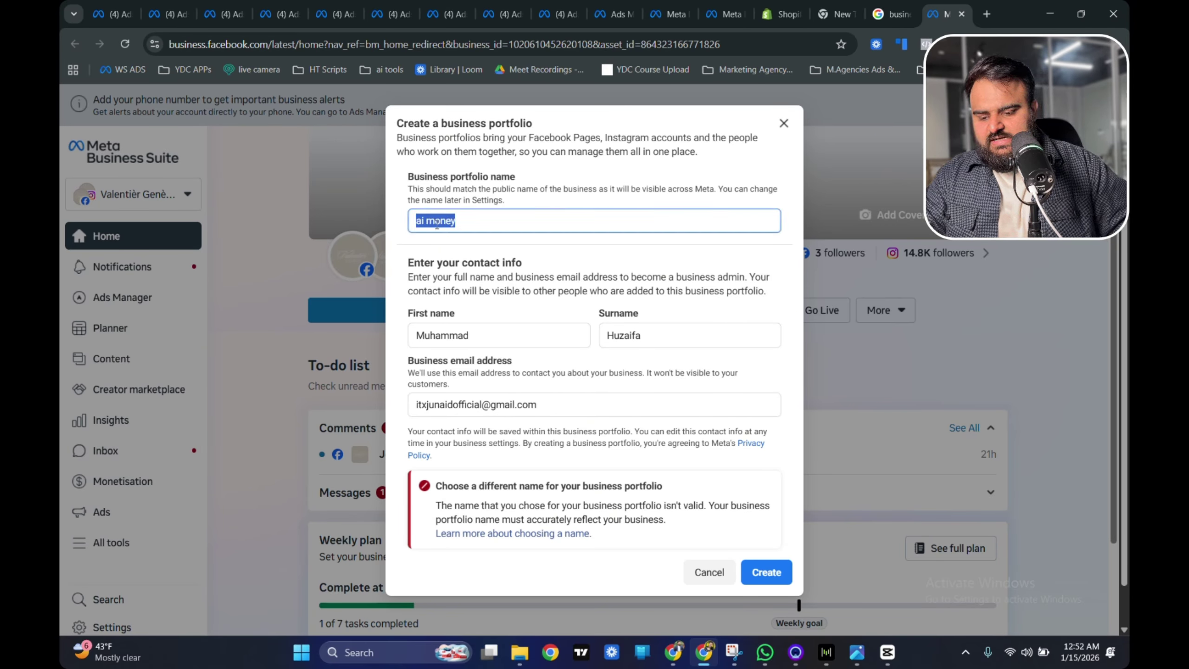
type("hanzi bm")
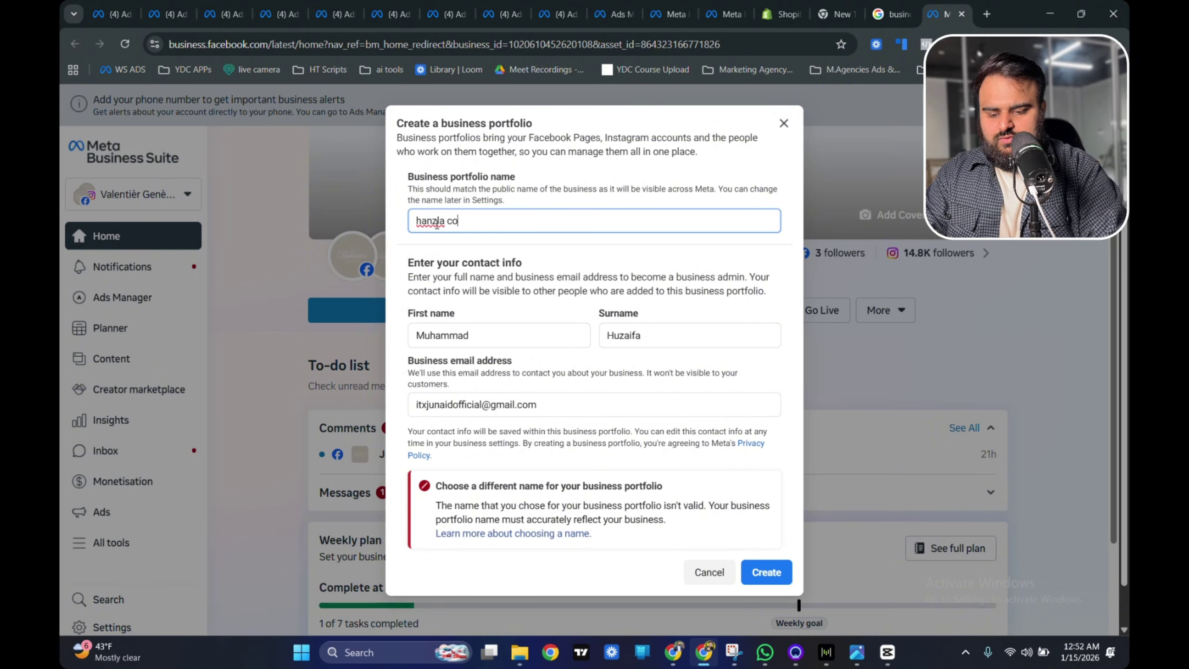
key("ctrl+a")
left_click_drag(458, 178, 515, 177)
left_click(515, 204)
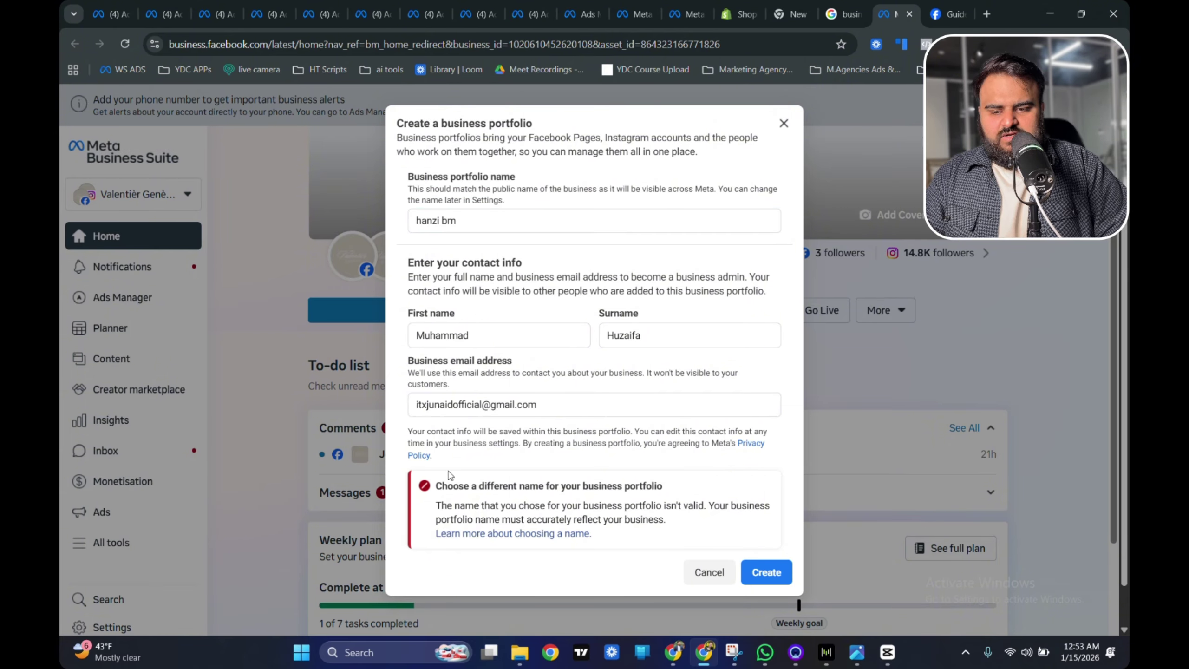
- Review the rejection notice and the Help Centre's Page name rules on the word "official", capitalisation and symbols
scroll(494, 505, "down", 1)
left_click_drag(435, 505, 630, 506)
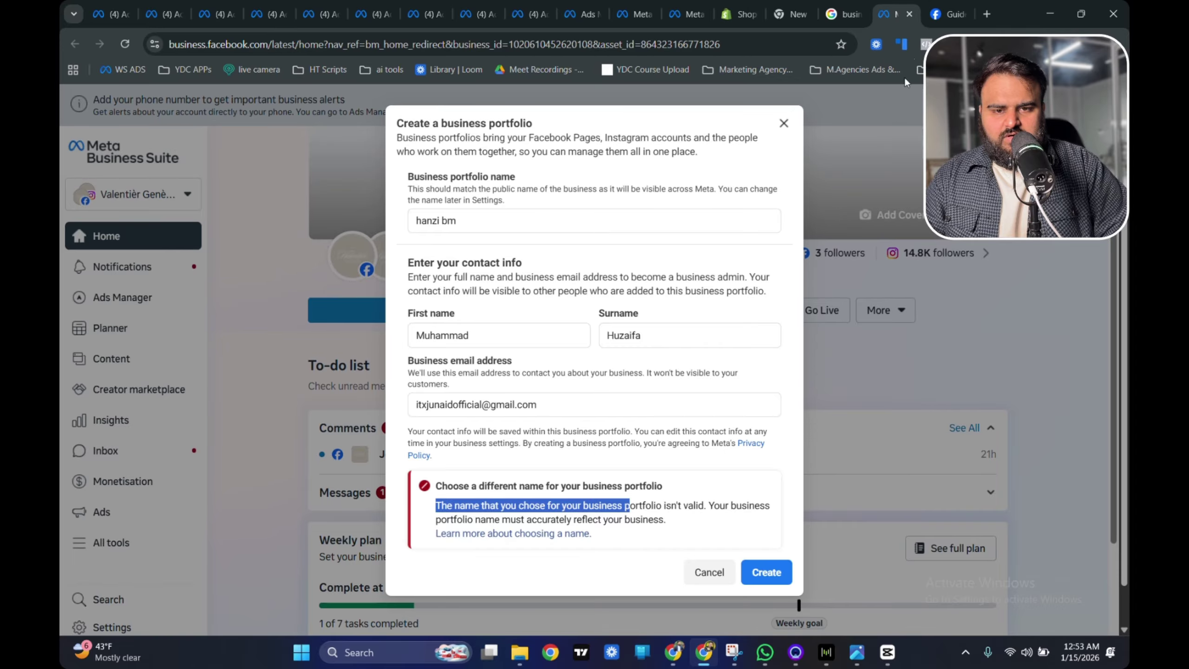
left_click(943, 15)
scroll(598, 332, "down", 2)
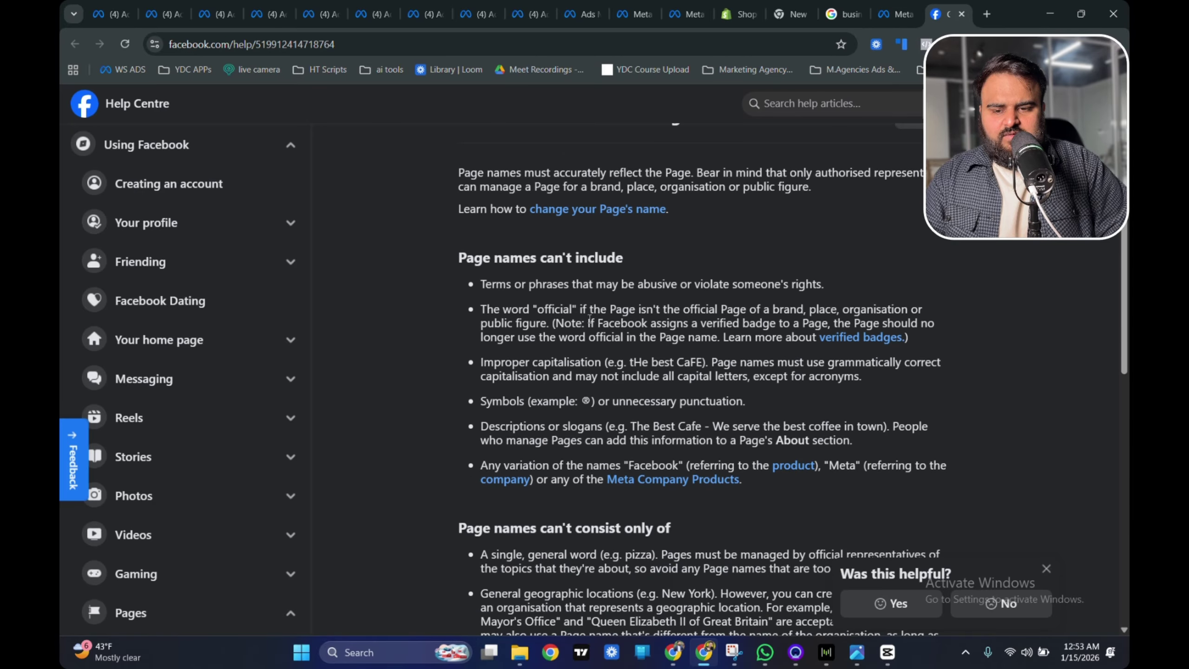
double_click(556, 311)
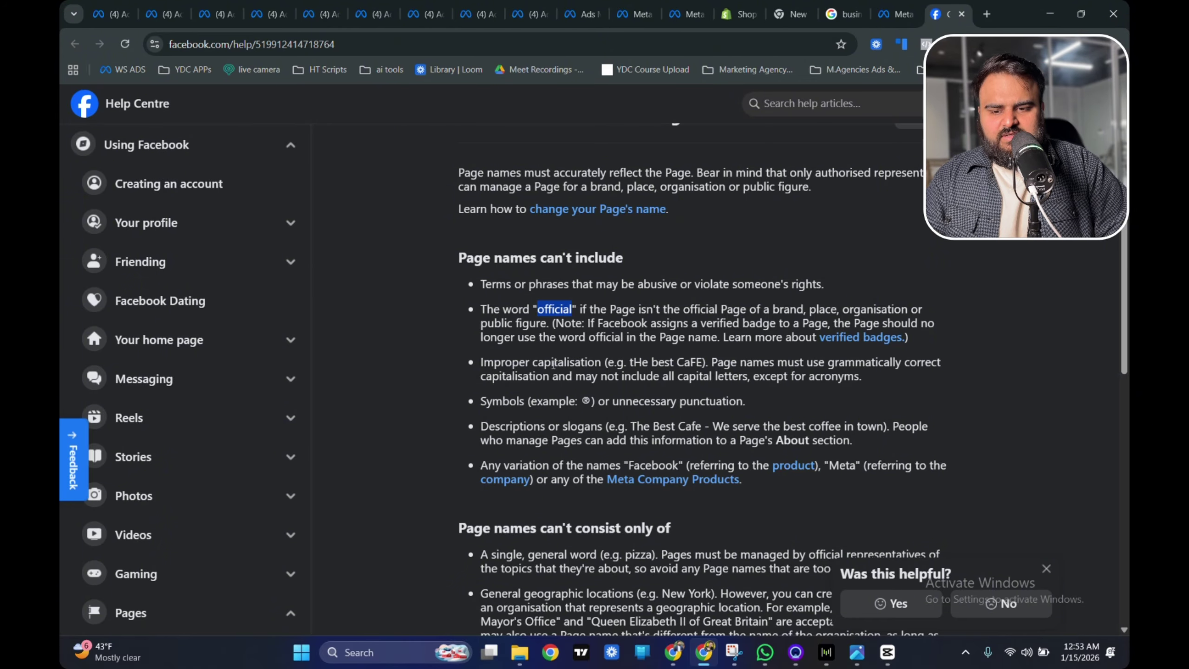
left_click_drag(534, 361, 587, 364)
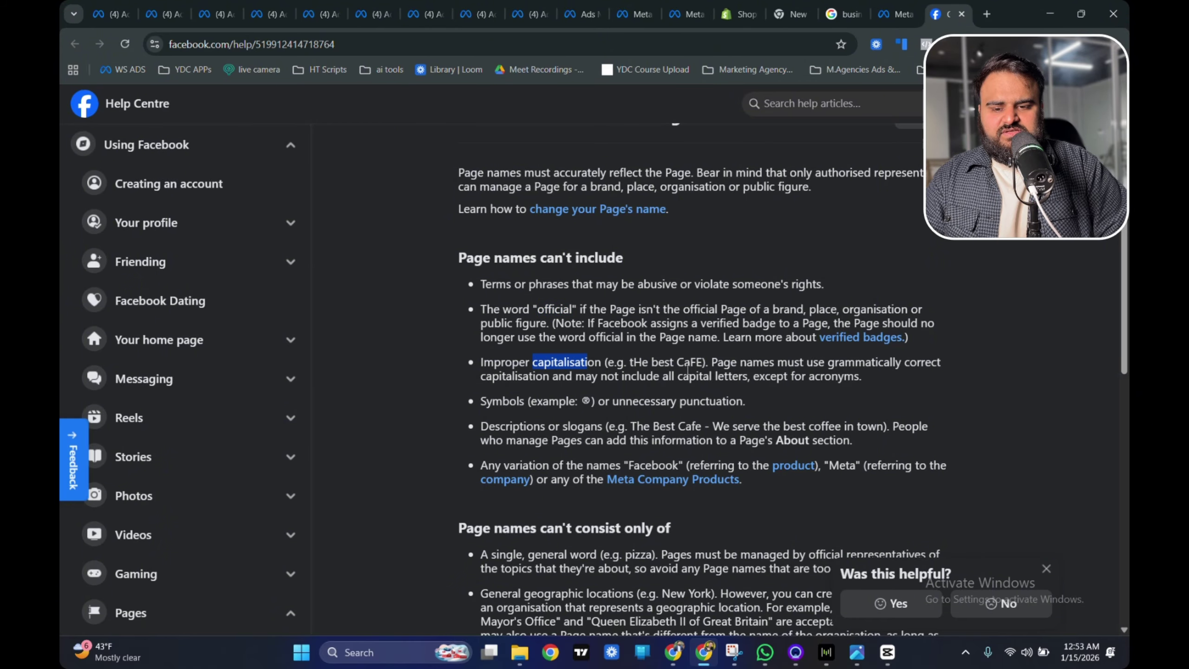
left_click(686, 368)
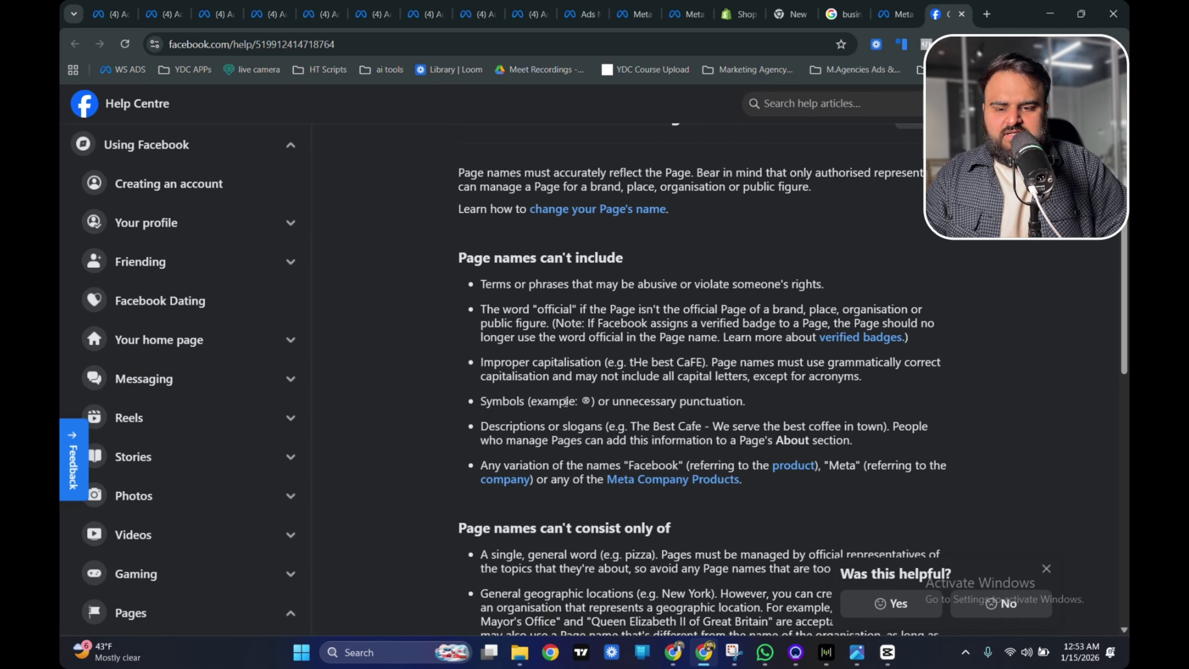
left_click_drag(544, 402, 596, 402)
left_click(581, 402)
- Read the Page name rules on descriptions, slogans and variations of the name "Facebook", continuing further down the article
scroll(580, 408, "down", 1)
left_click(585, 361)
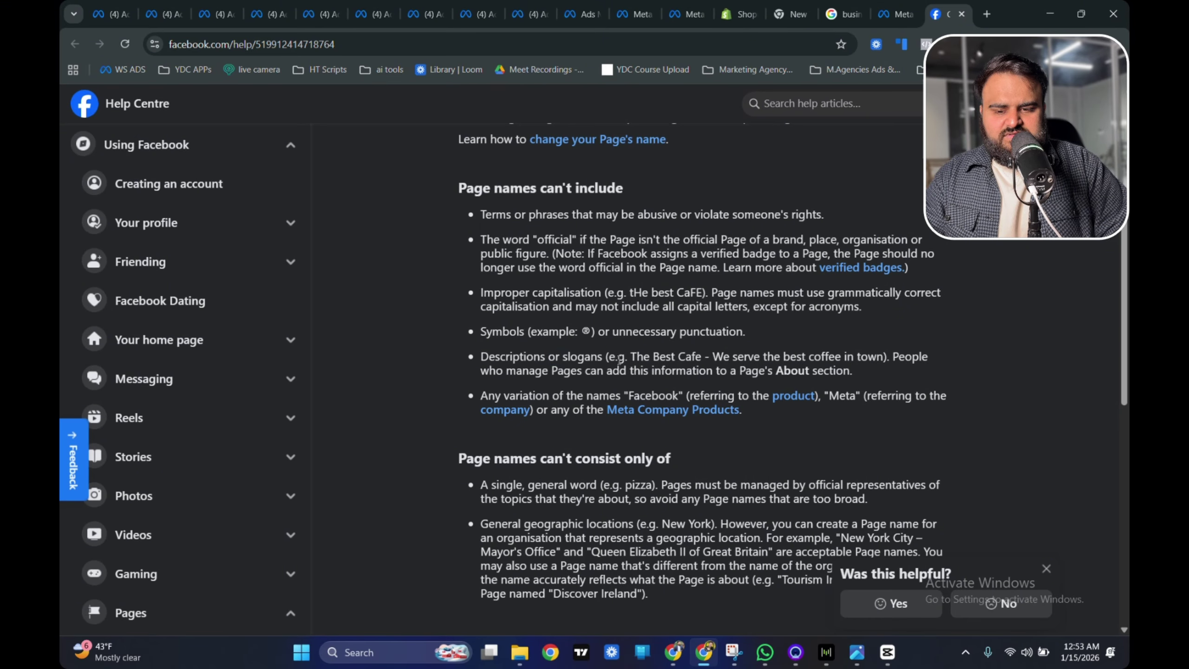
left_click_drag(630, 357, 696, 358)
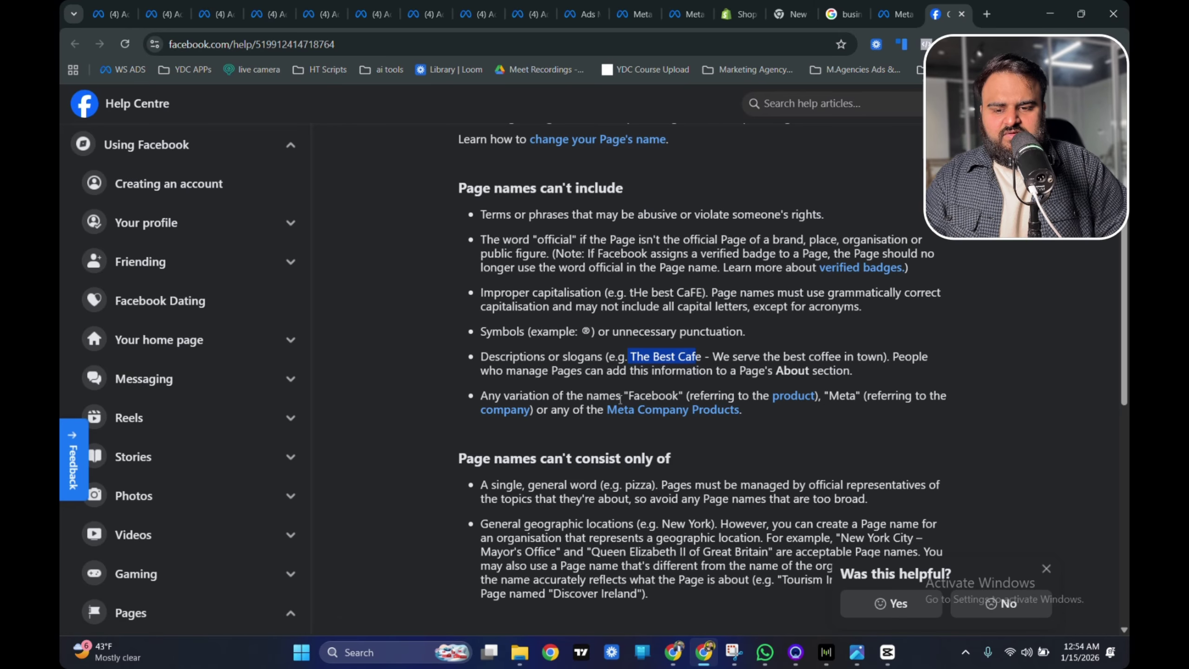
double_click(669, 398)
double_click(703, 397)
scroll(626, 383, "down", 3)
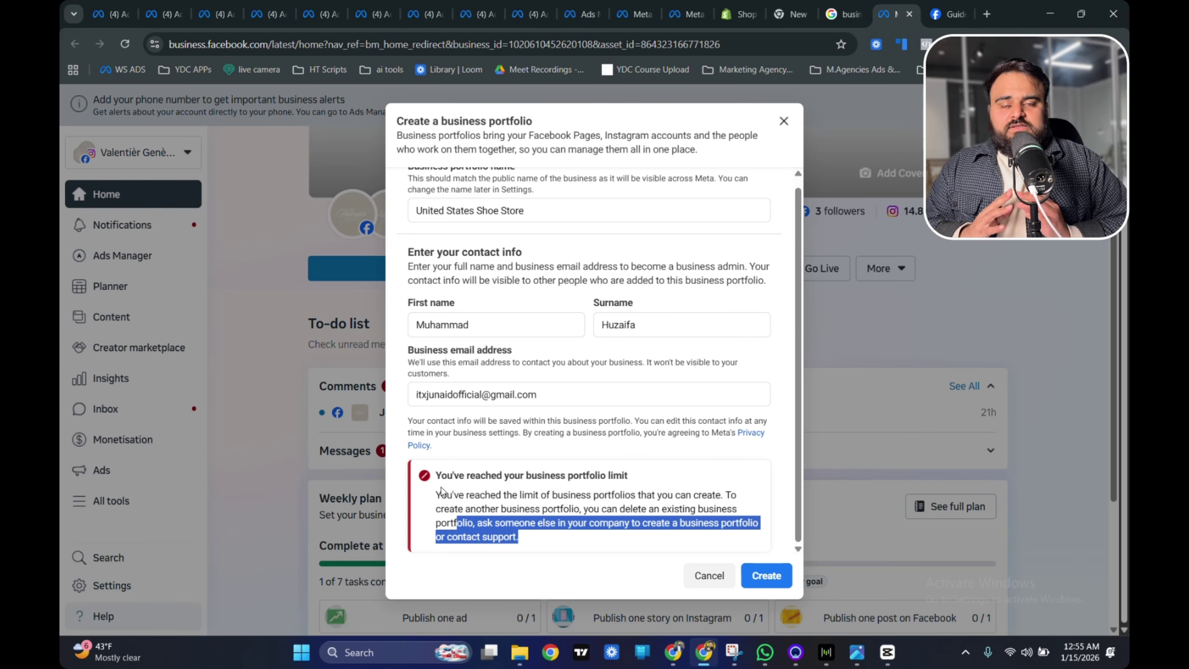
- Review the "United States Shoe Store" portfolio name and the portfolio limit notice, and close the creation dialog
scroll(508, 268, "up", 1)
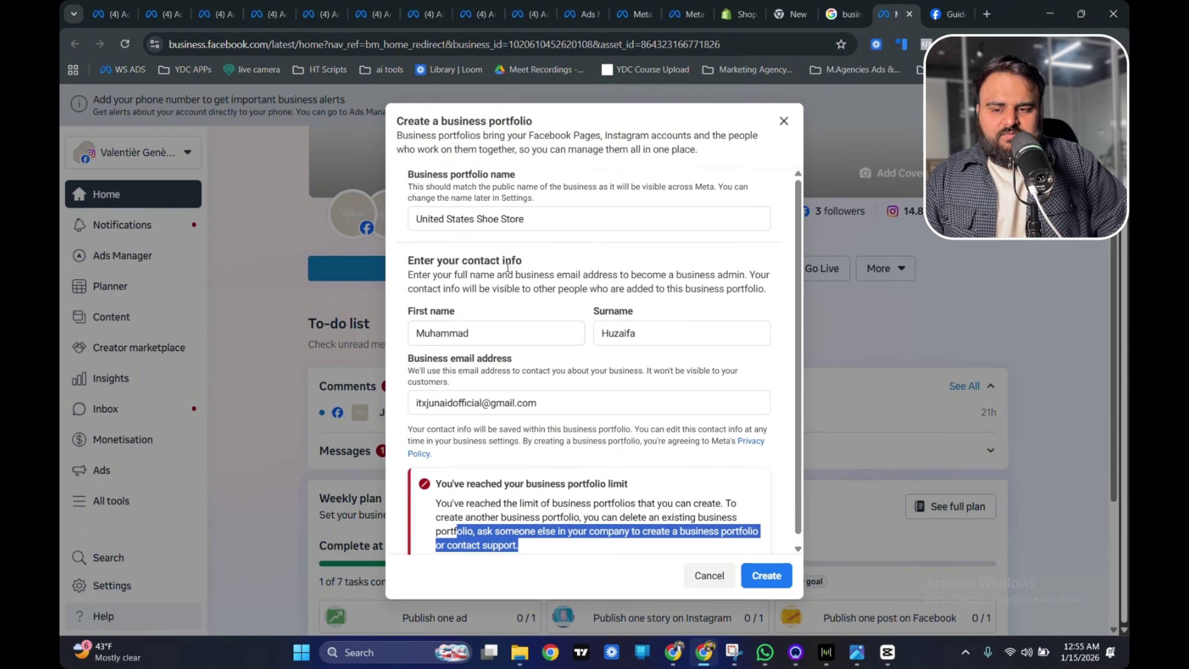
left_click_drag(451, 175, 519, 178)
left_click_drag(522, 218, 370, 235)
scroll(538, 286, "down", 1)
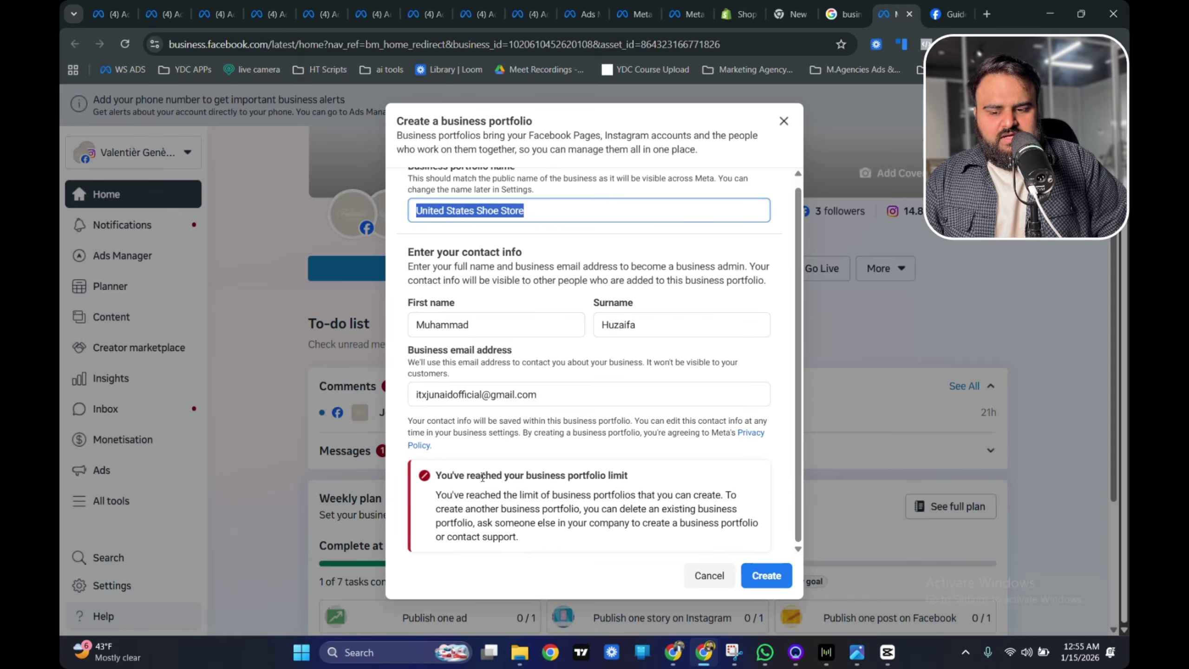
left_click_drag(483, 477, 623, 471)
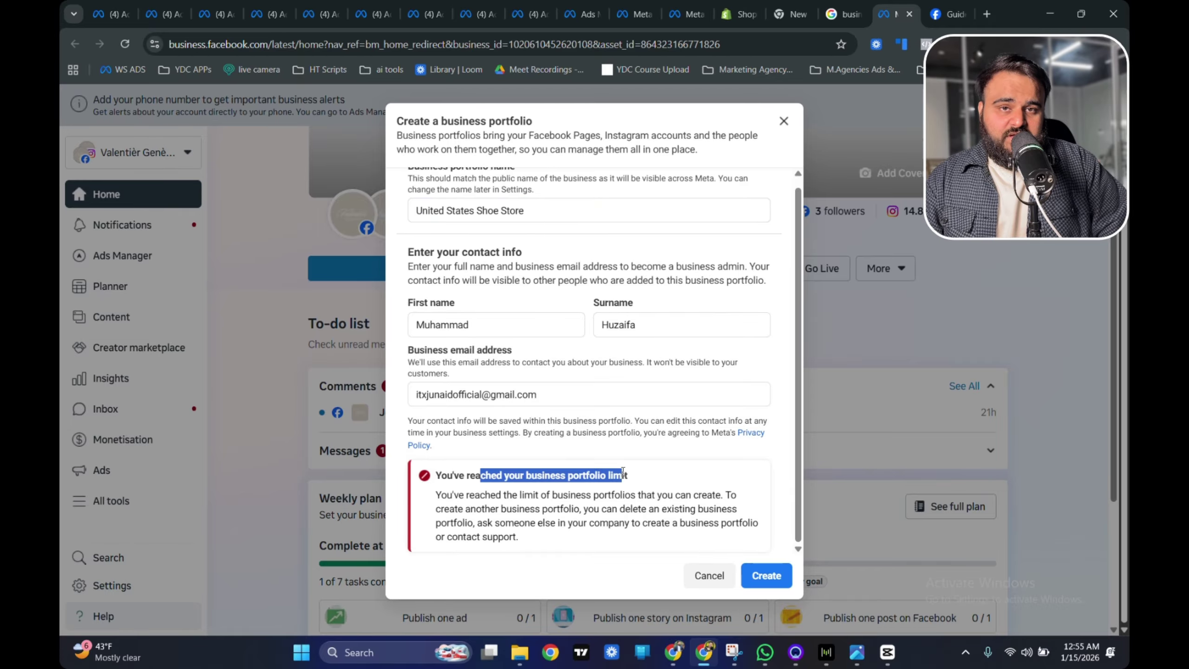
scroll(609, 445, "up", 1)
scroll(636, 217, "up", 1)
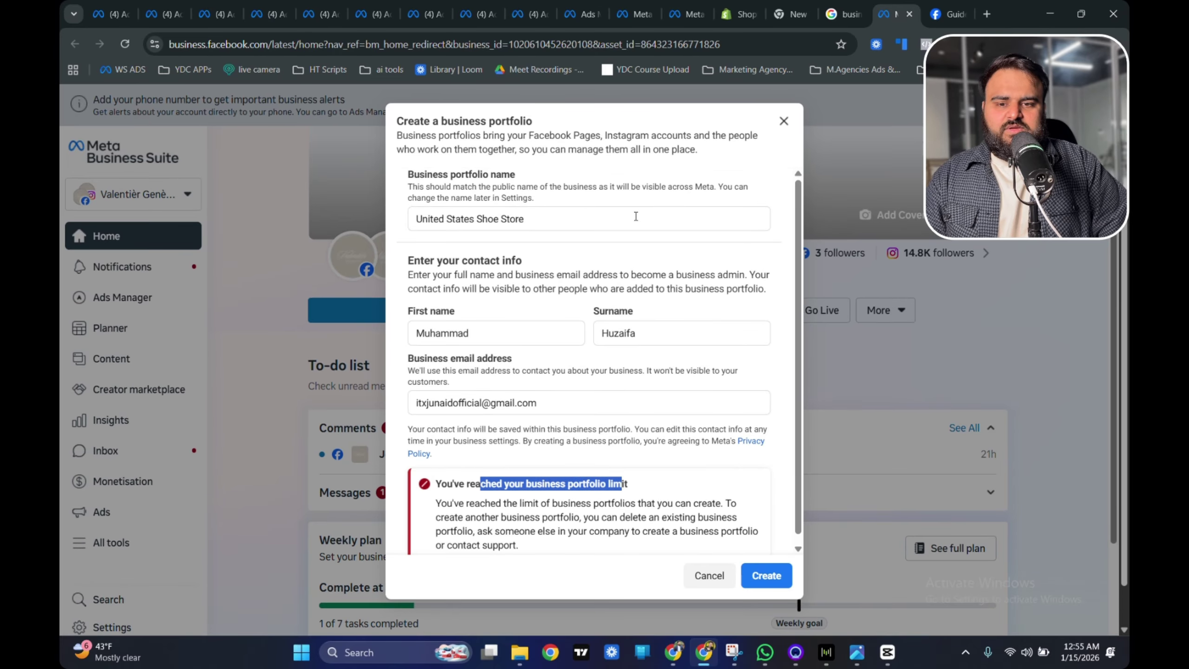
scroll(560, 428, "down", 1)
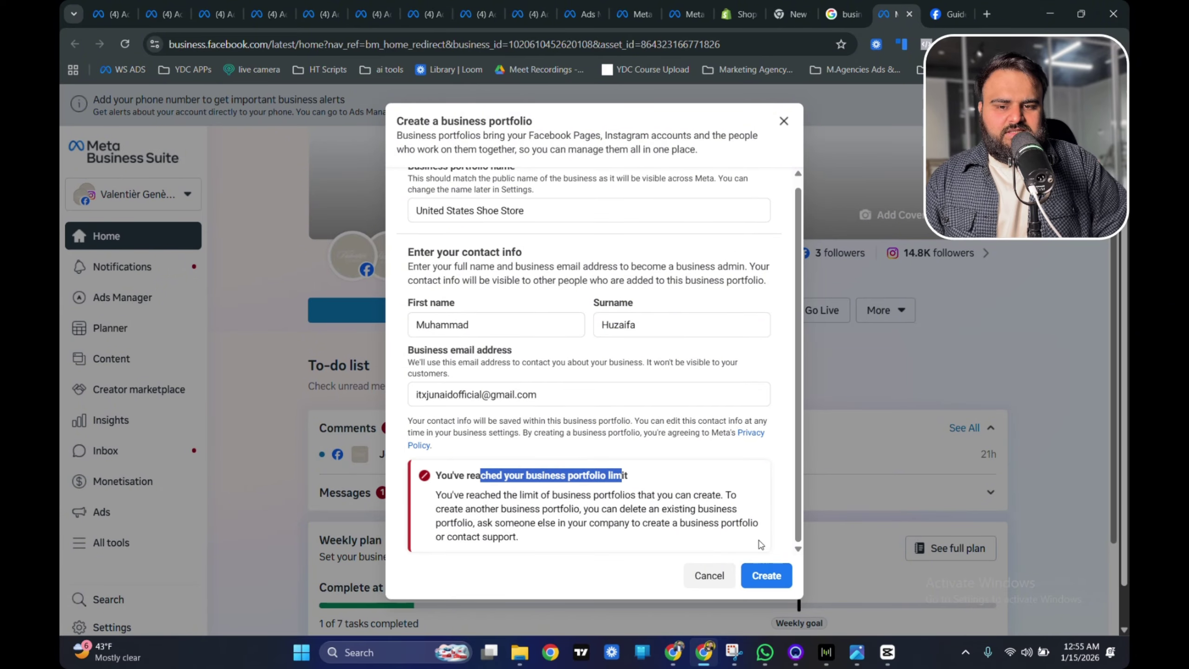
left_click(784, 121)
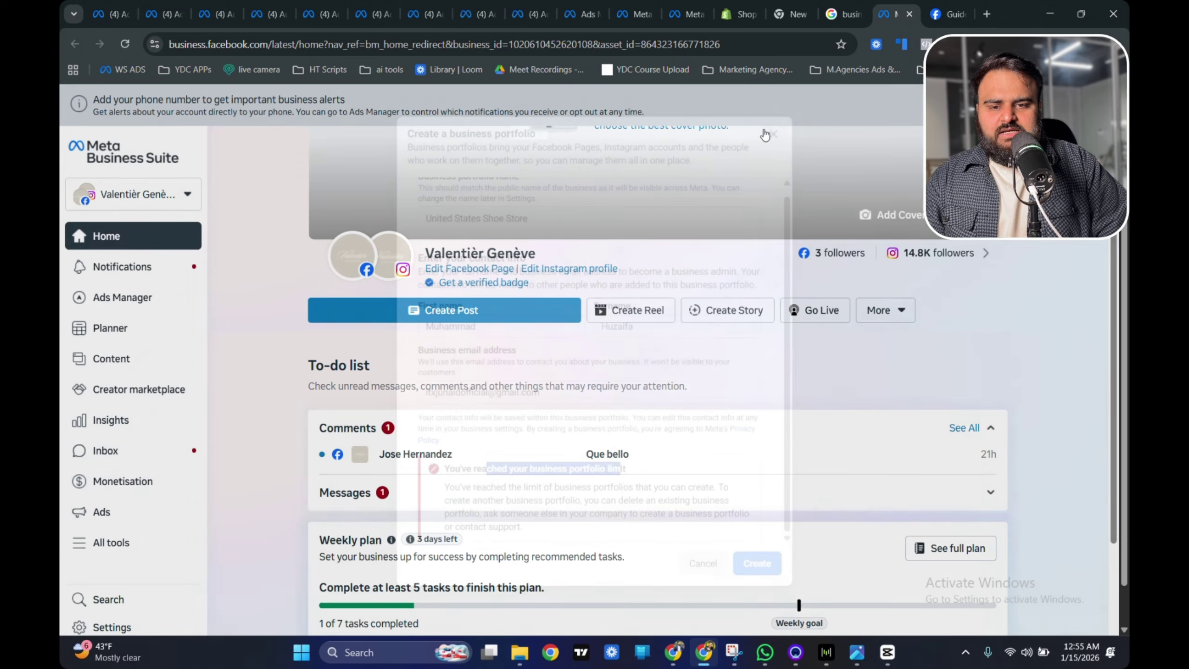
- Open the settings of the WebSoftic business portfolio
scroll(131, 374, "down", 1)
left_click(145, 193)
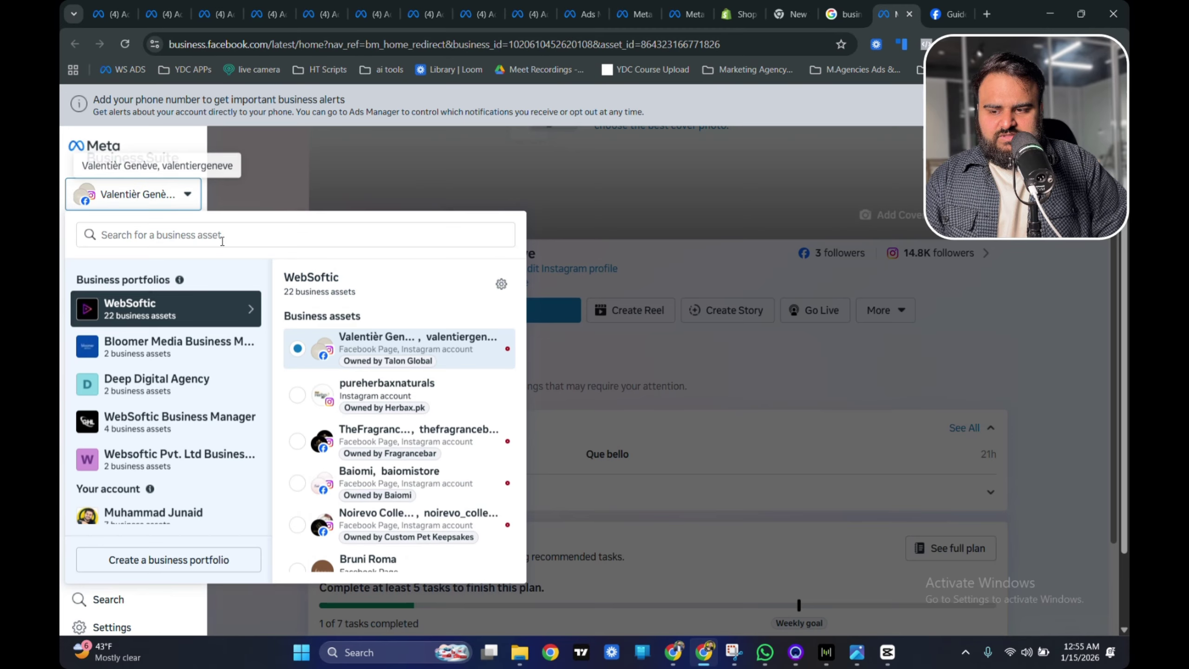
left_click(502, 284)
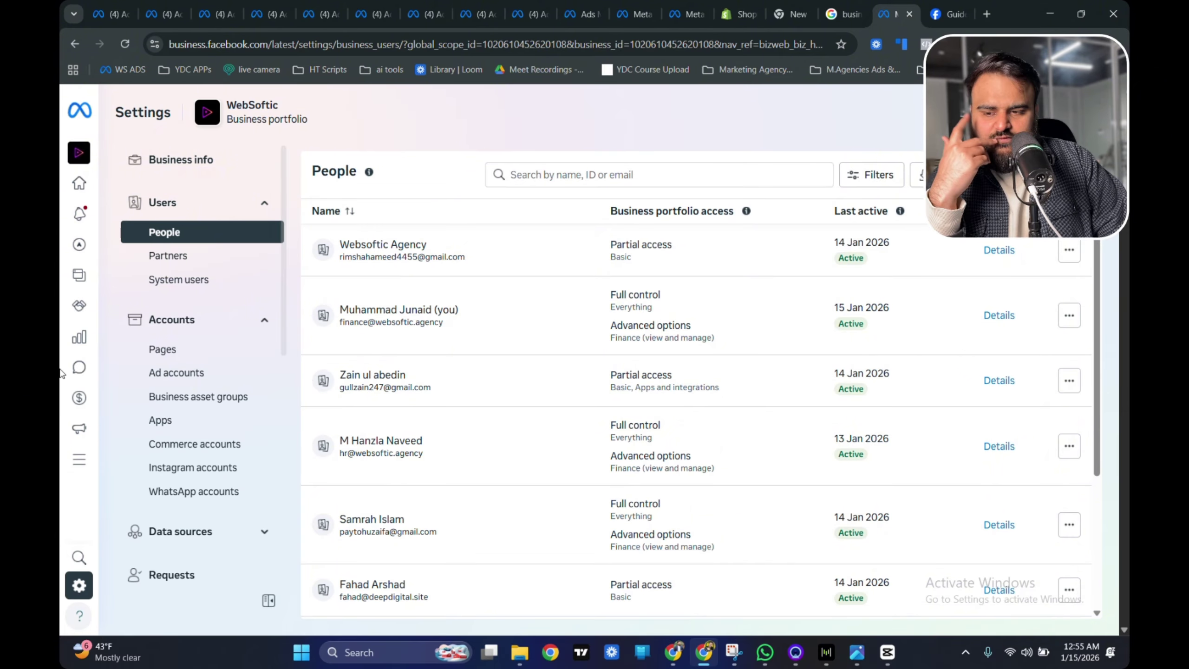
- Look through the account's list of business portfolios and close it without switching portfolio
mouse_move(139, 191)
left_click(139, 154)
scroll(208, 429, "down", 3)
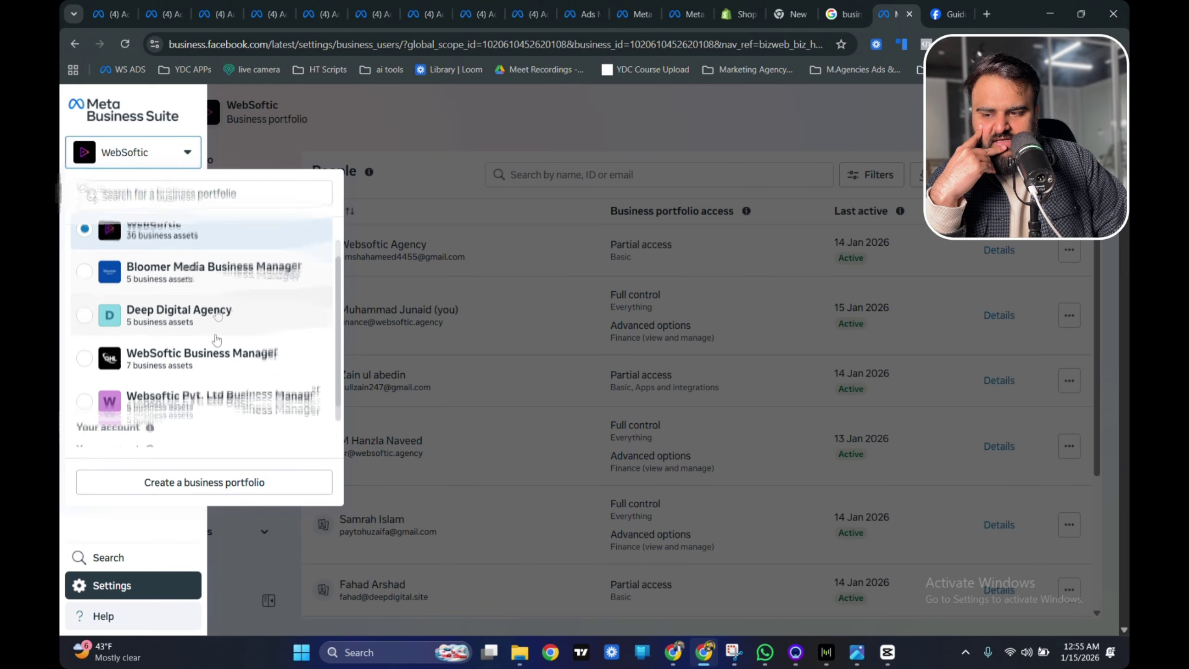
scroll(209, 430, "up", 3)
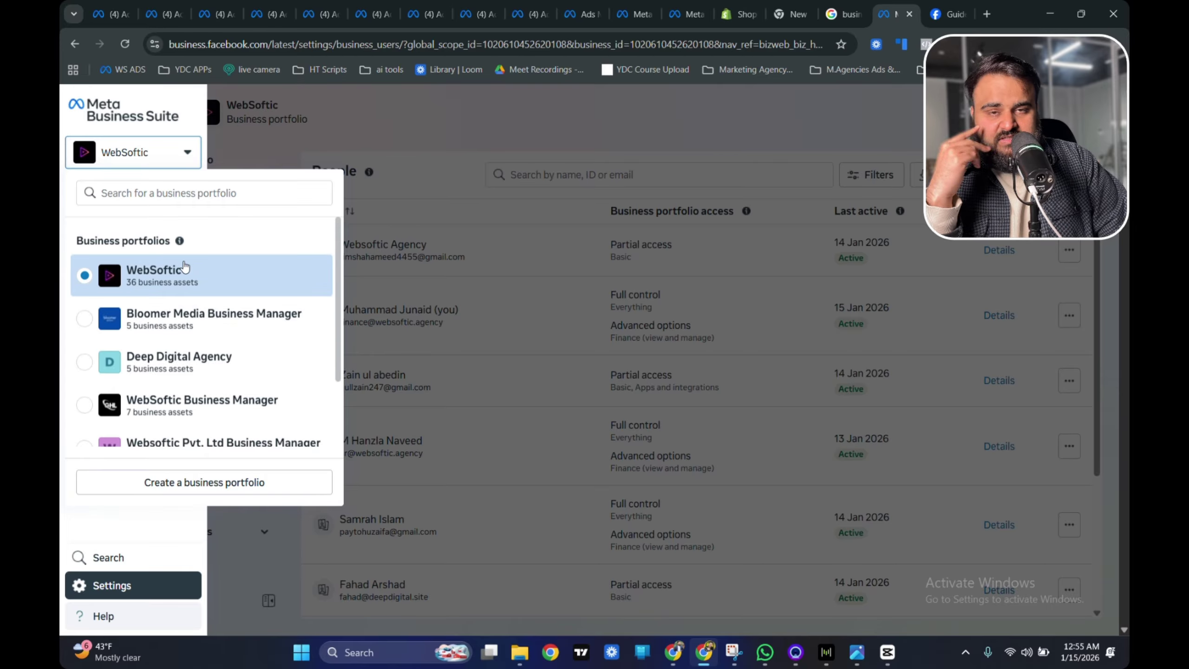
left_click(452, 130)
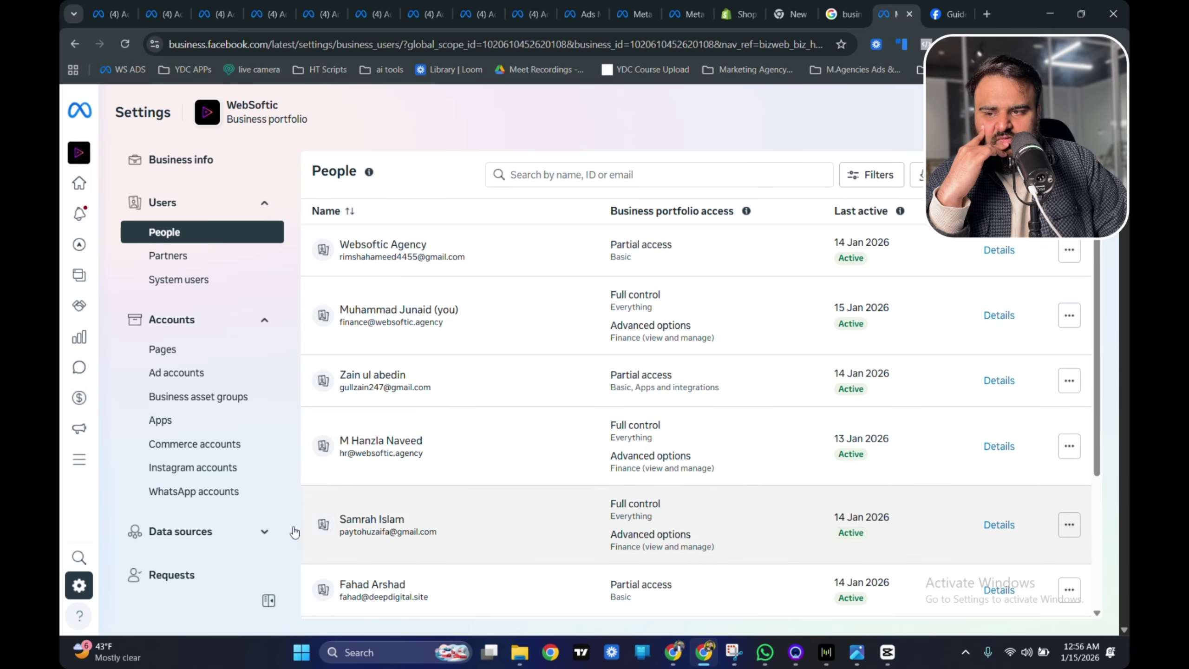
mouse_move(96, 184)
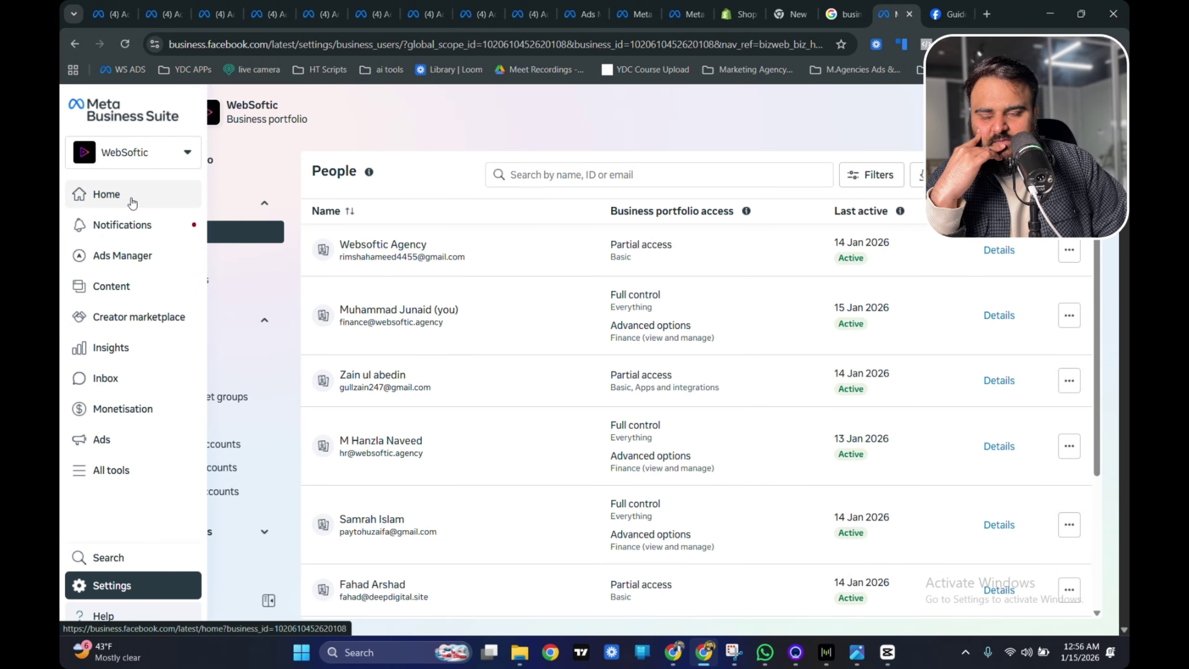
- Look through the full list of Meta Business Suite tools and close it
mouse_move(142, 259)
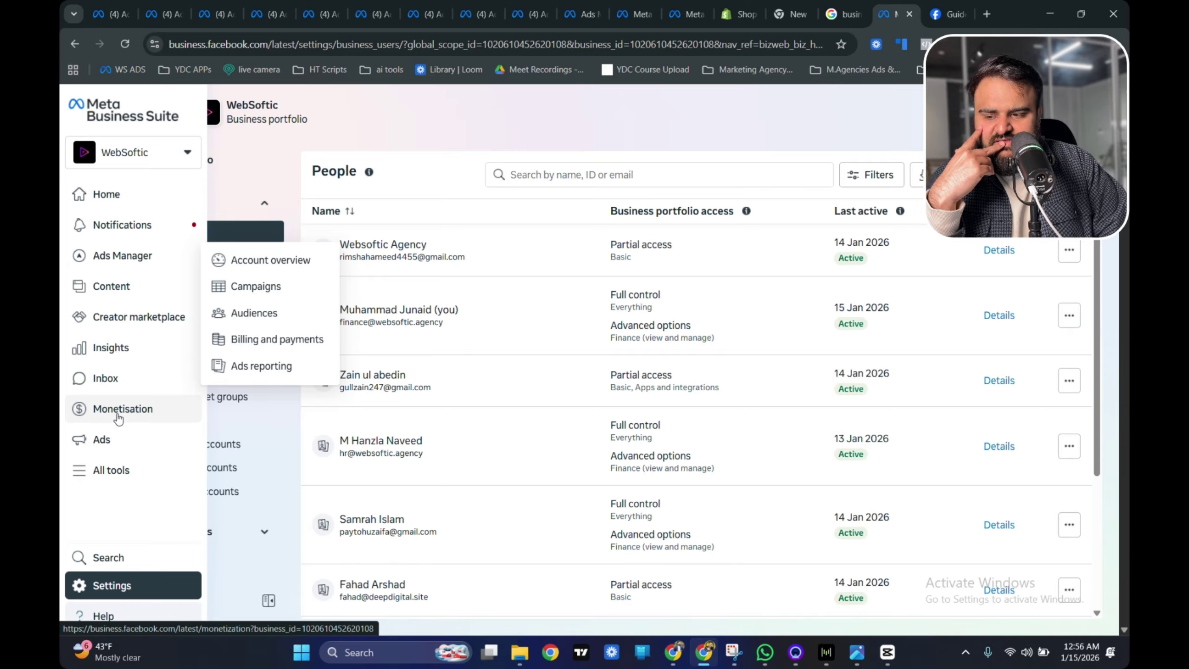
left_click(120, 469)
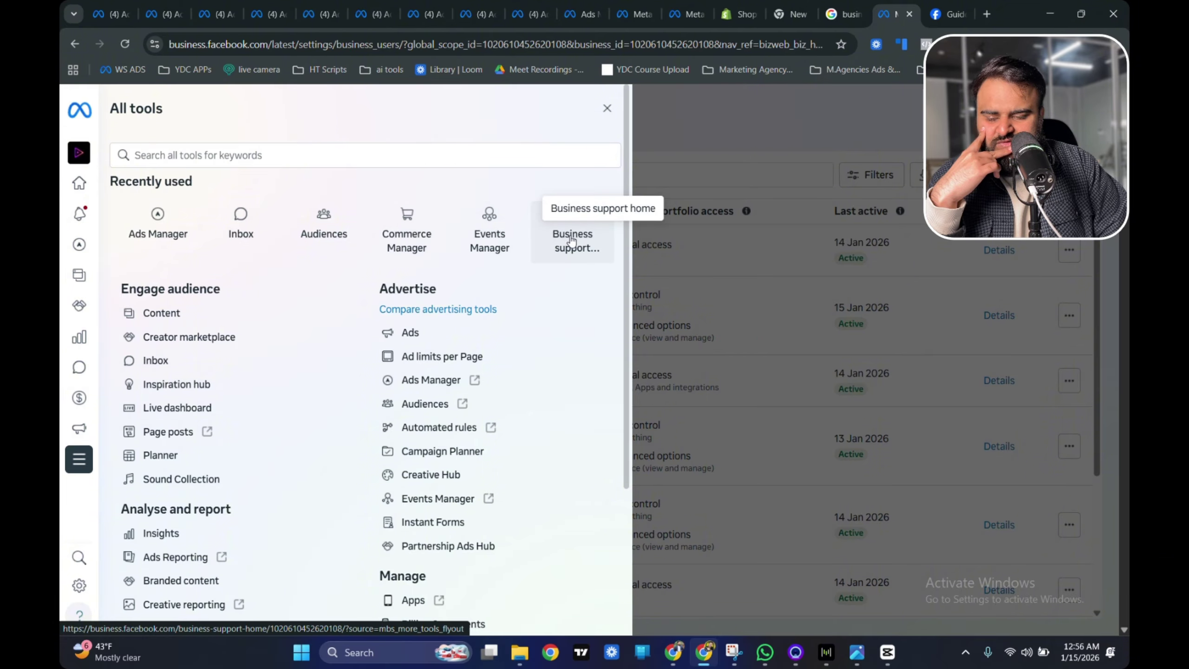
scroll(563, 255, "down", 2)
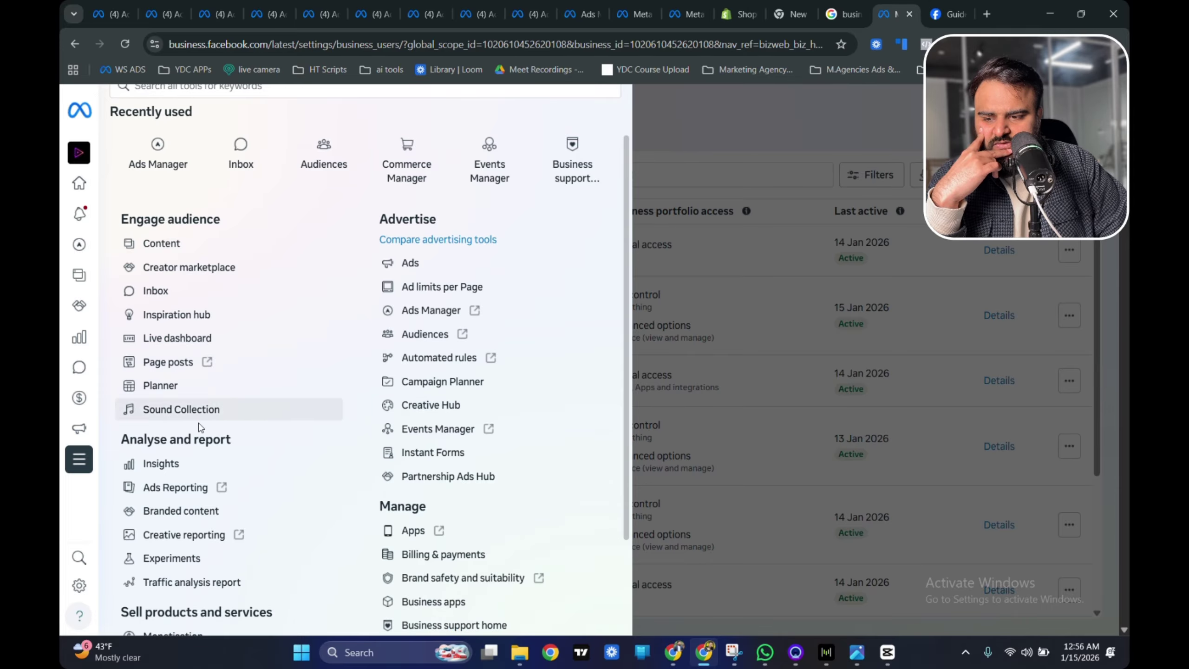
scroll(206, 464, "down", 3)
scroll(594, 212, "up", 5)
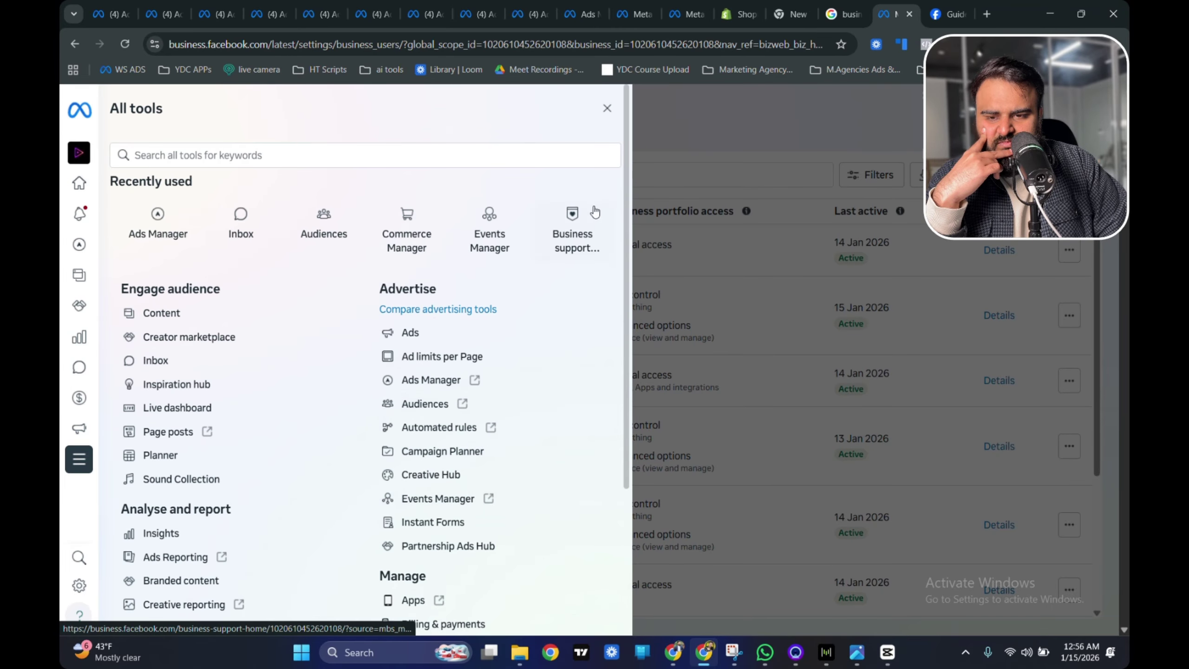
left_click(607, 108)
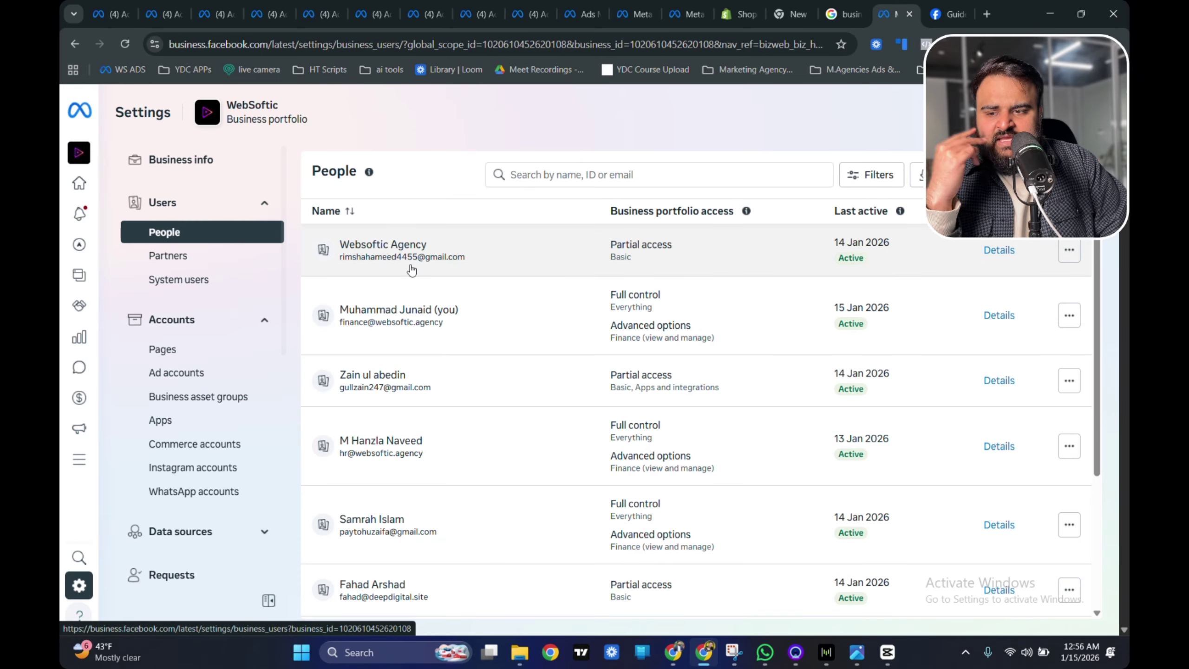
- Look through the people who have access to the WebSoftic portfolio and their access levels
scroll(409, 269, "down", 3)
scroll(423, 254, "up", 3)
scroll(423, 254, "down", 3)
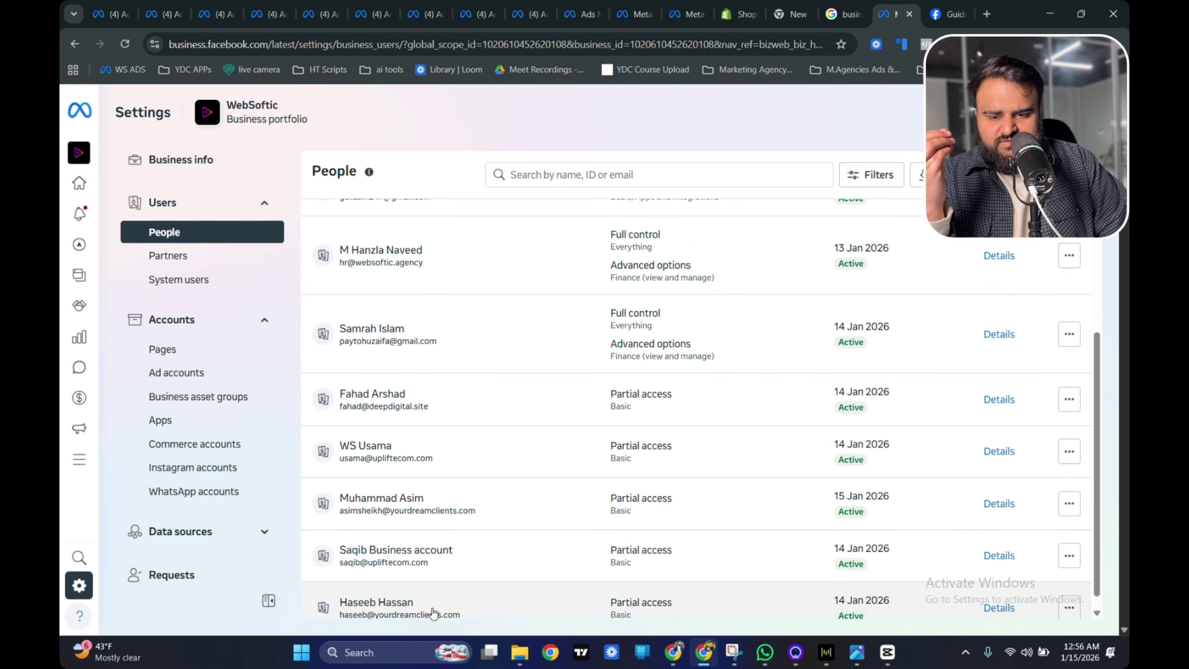
scroll(407, 183, "up", 3)
- Open the WebSoftic portfolio's partners and browse the list of partner businesses
left_click(193, 261)
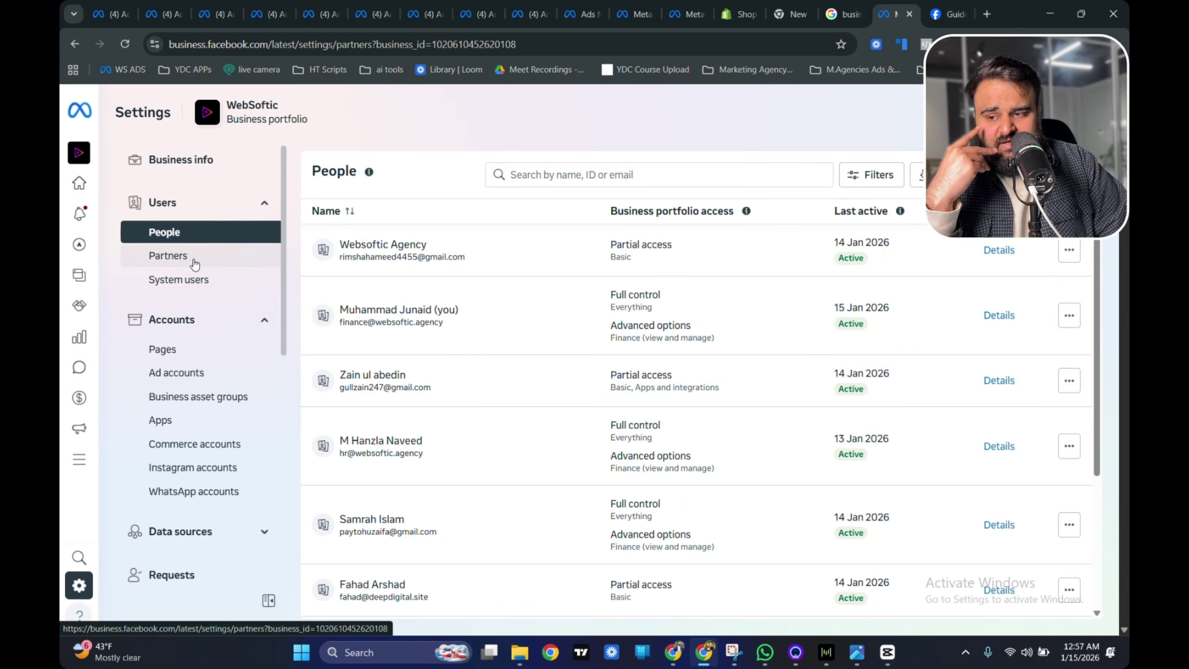
scroll(377, 279, "down", 10)
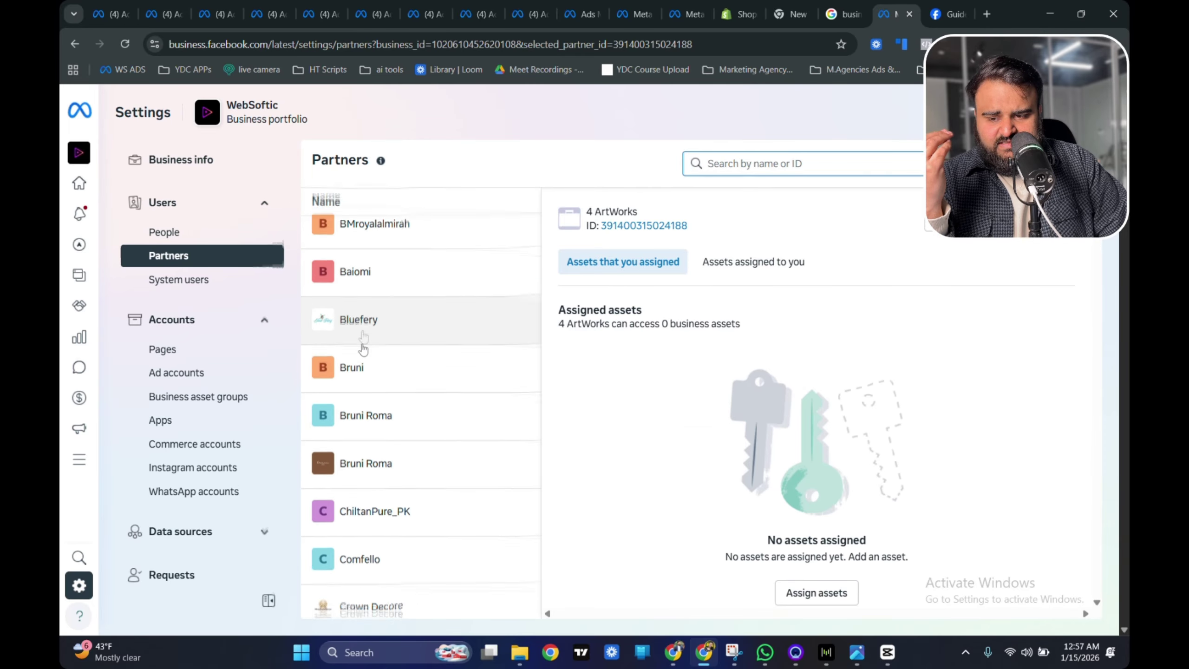
scroll(382, 334, "up", 10)
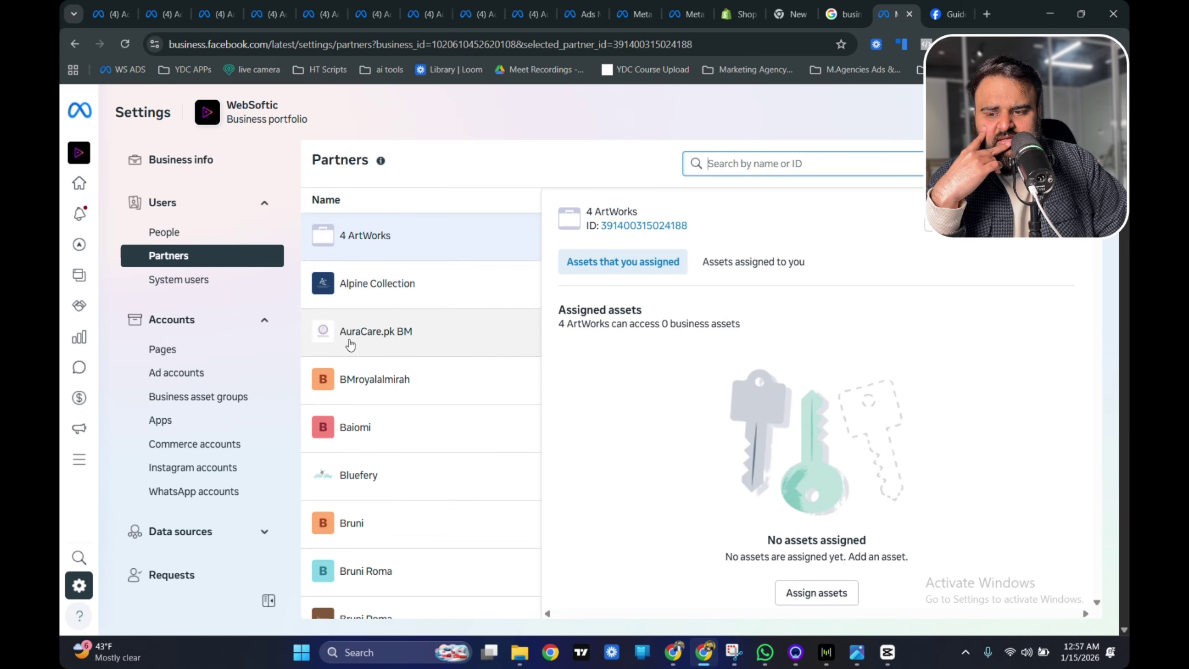
scroll(378, 331, "down", 1)
scroll(380, 339, "down", 9)
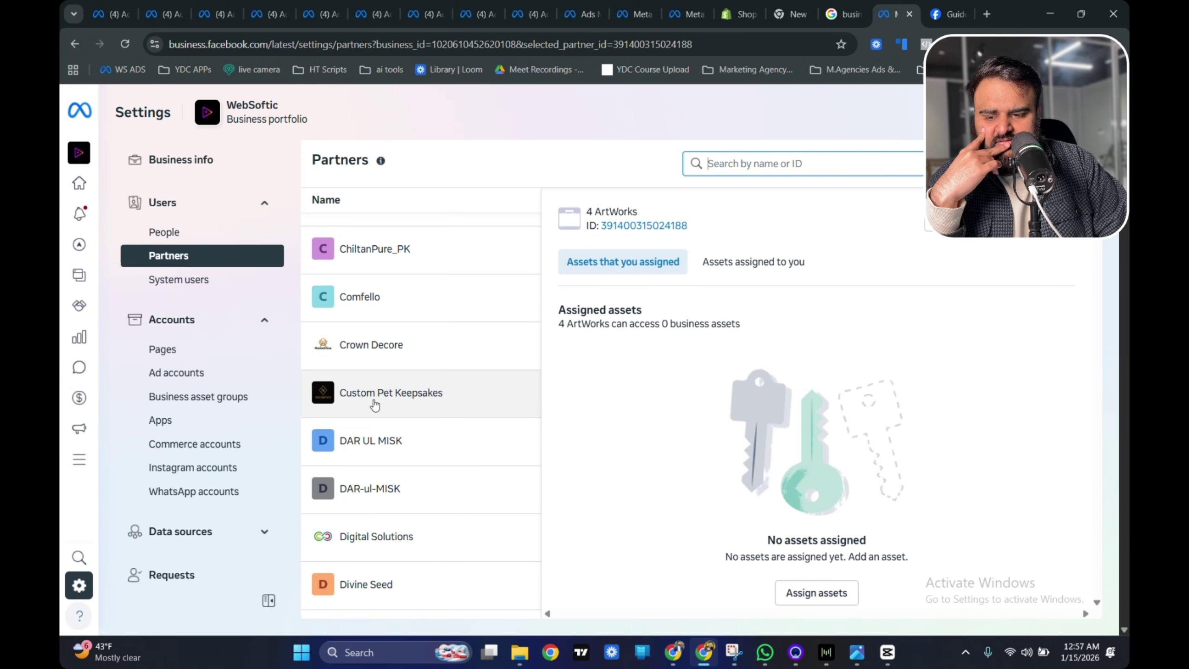
scroll(375, 404, "down", 3)
scroll(373, 407, "down", 10)
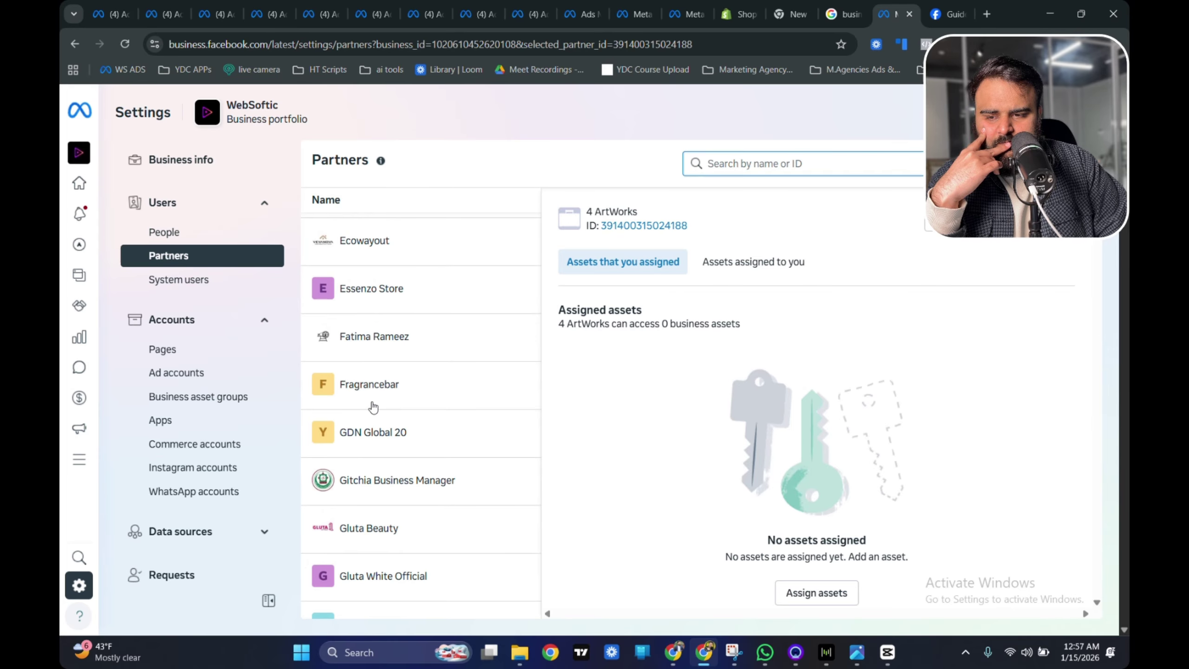
- Open the Kamalia Mart partner and examine the Facebook Page among the assets it assigned to WebSoftic
left_click(409, 259)
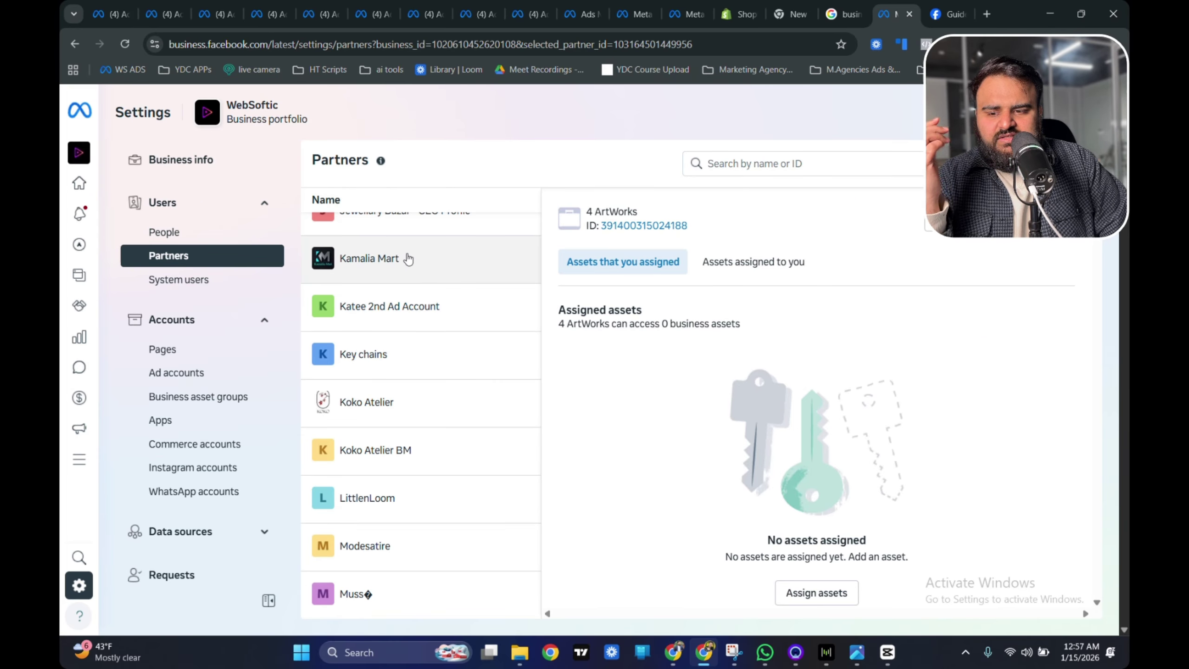
left_click(748, 261)
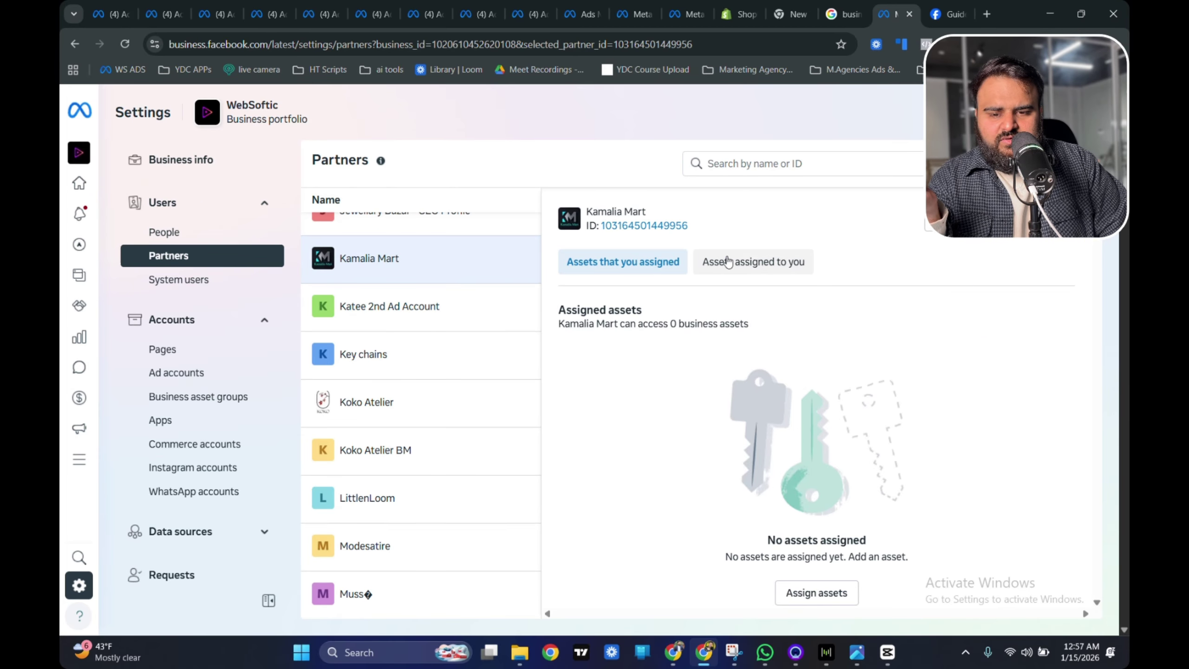
scroll(656, 365, "down", 4)
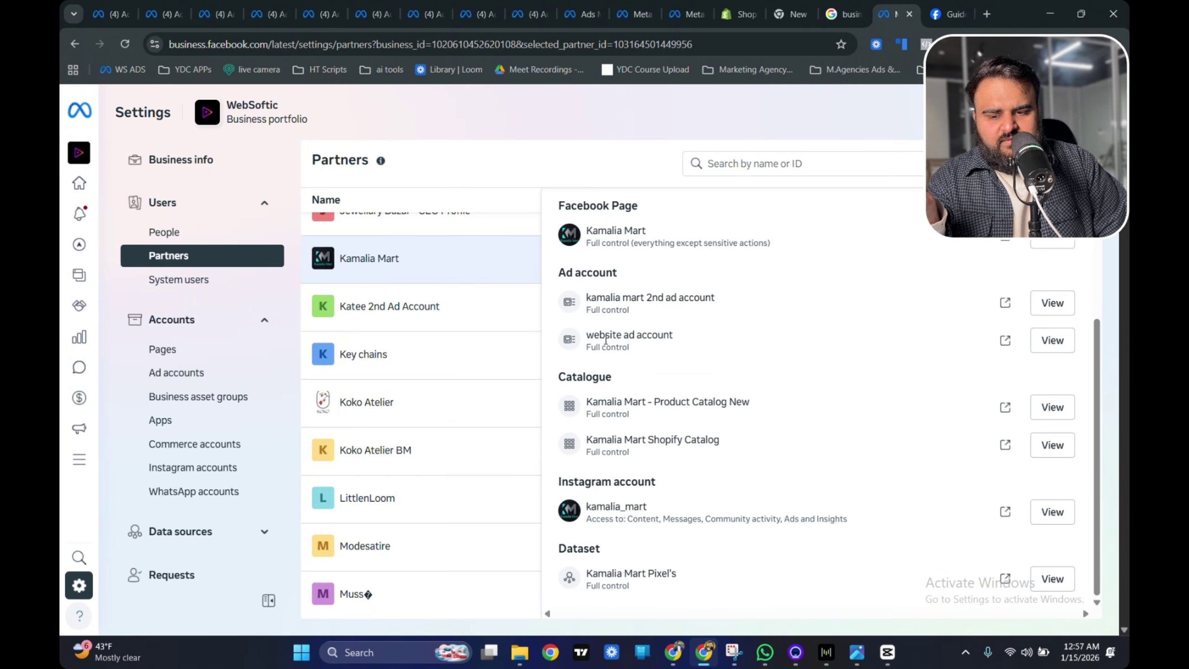
scroll(600, 313, "up", 3)
left_click_drag(582, 346, 653, 350)
scroll(637, 357, "down", 3)
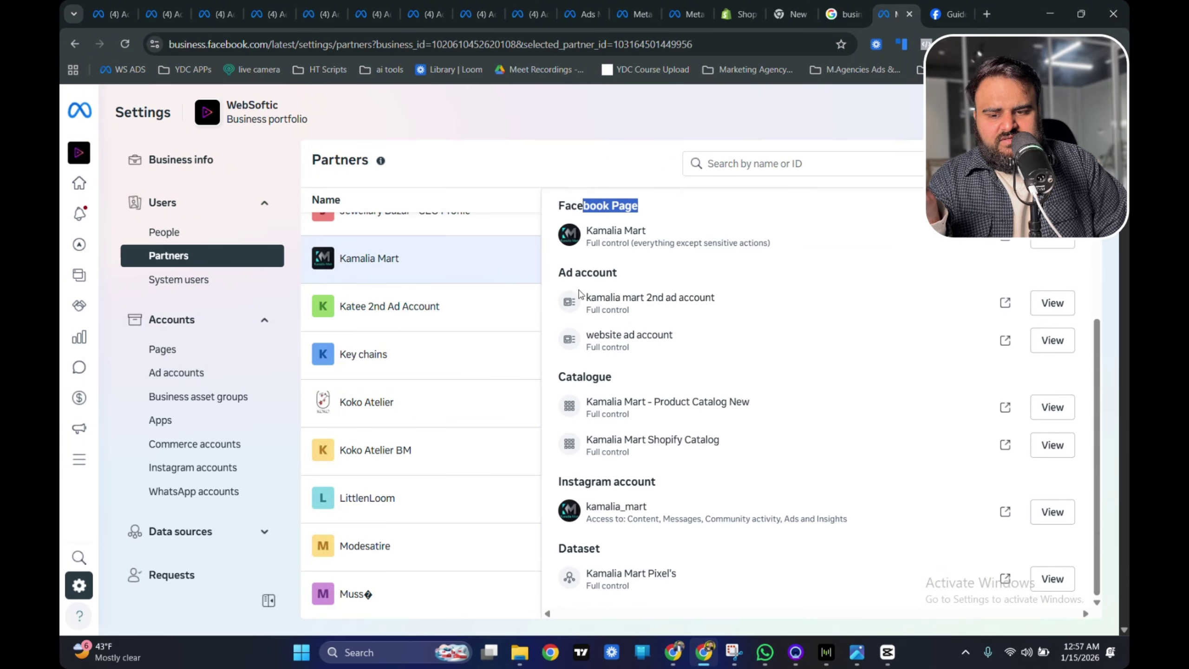
- Examine the ad accounts, catalogues, Instagram account and dataset that Kamalia Mart shares, along with their access levels
left_click_drag(582, 274, 663, 341)
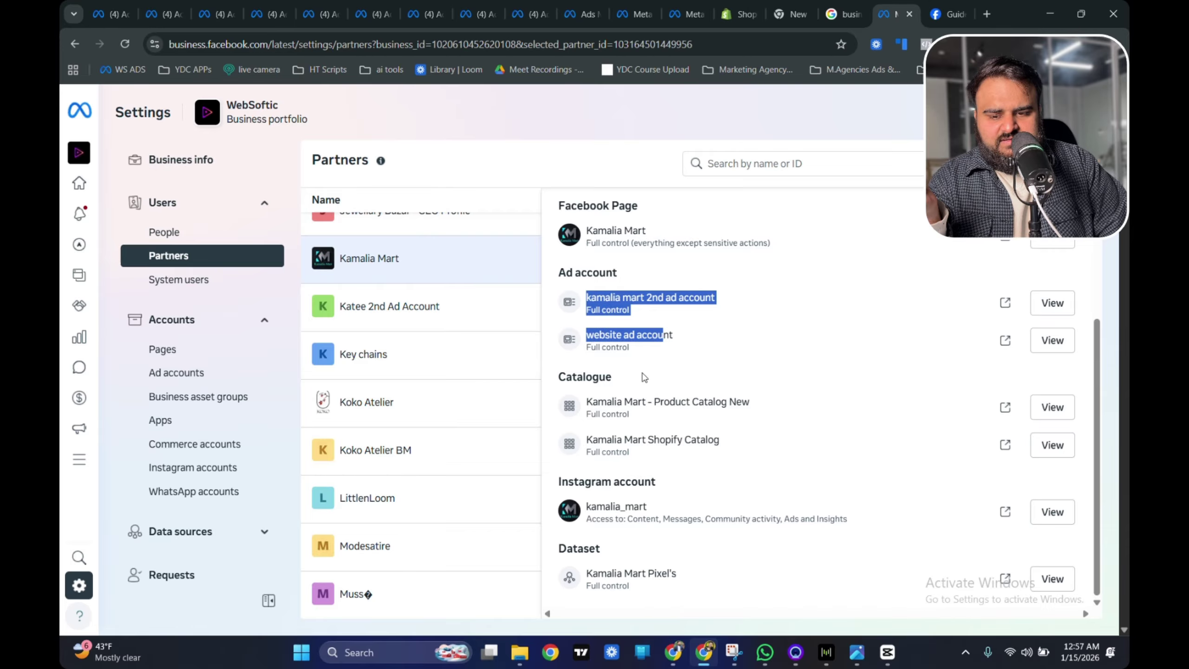
left_click_drag(592, 399, 689, 465)
left_click(585, 505)
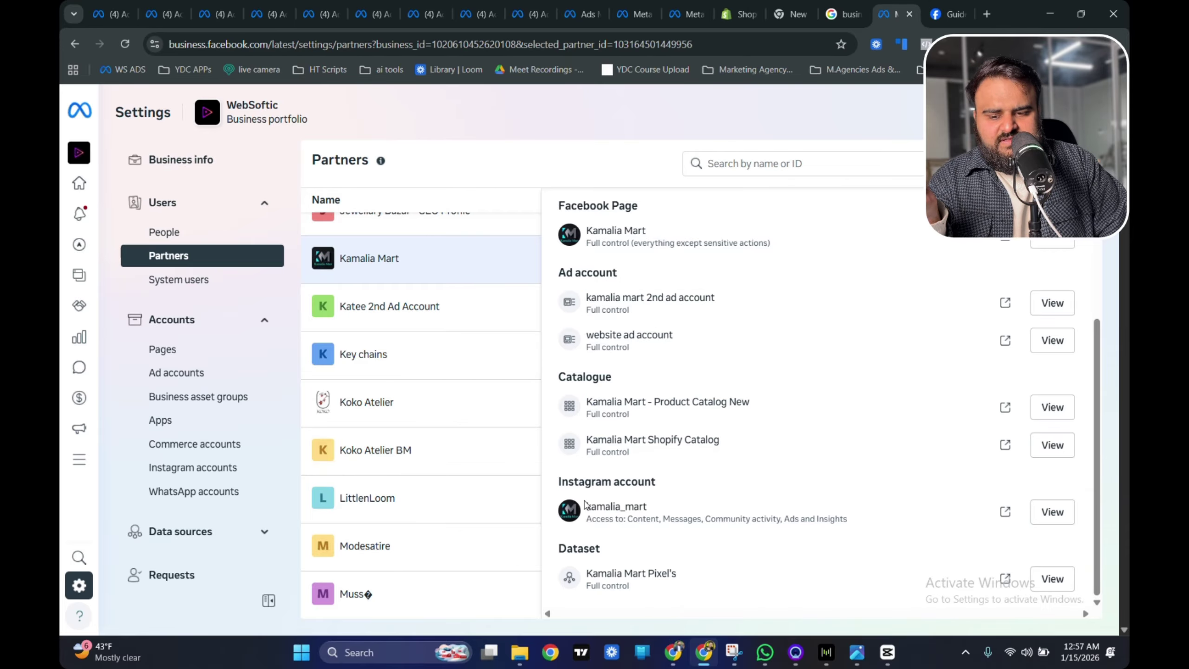
left_click_drag(594, 514, 680, 519)
left_click_drag(680, 589, 583, 569)
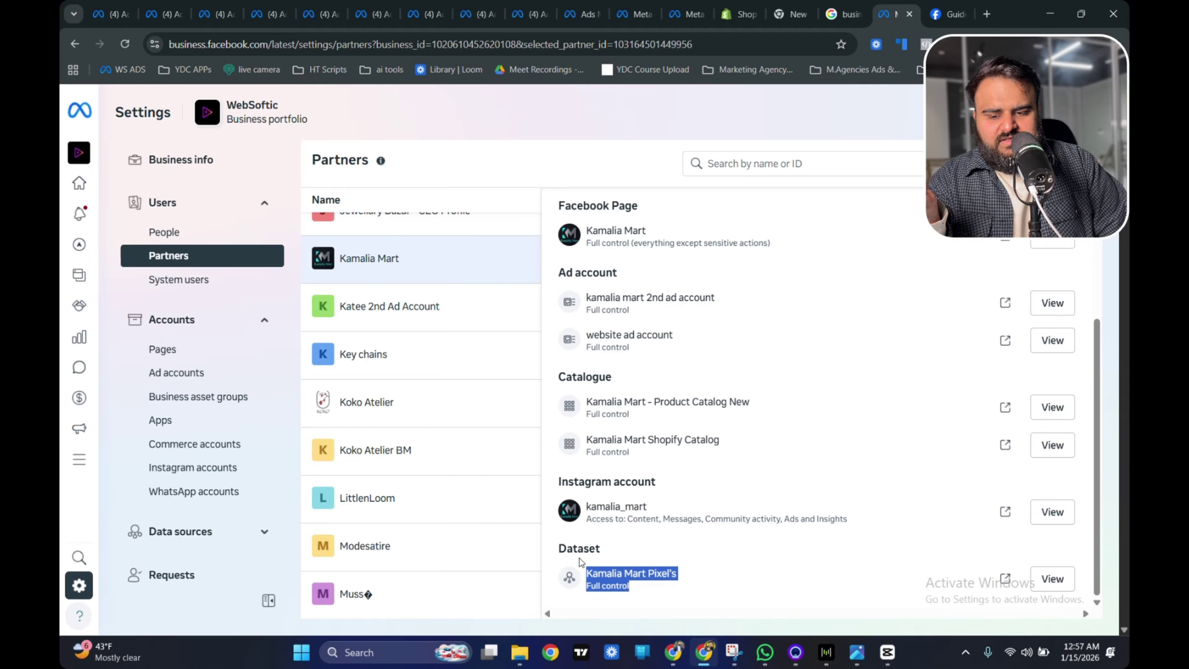
double_click(578, 555)
scroll(666, 447, "up", 4)
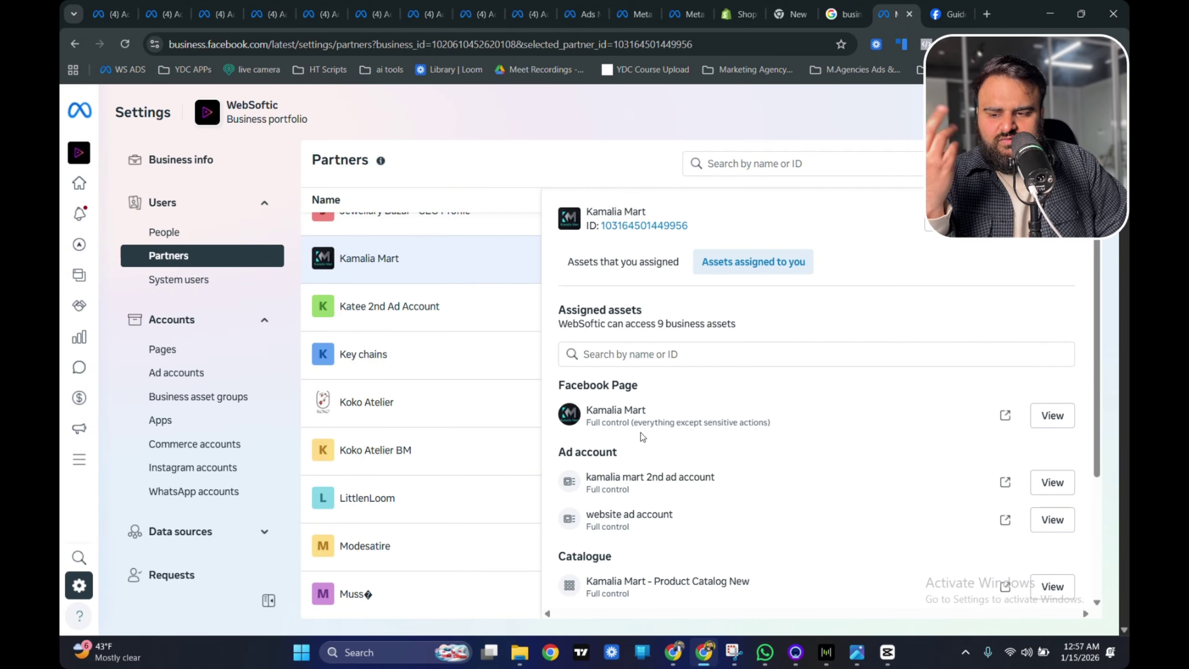
scroll(590, 420, "down", 4)
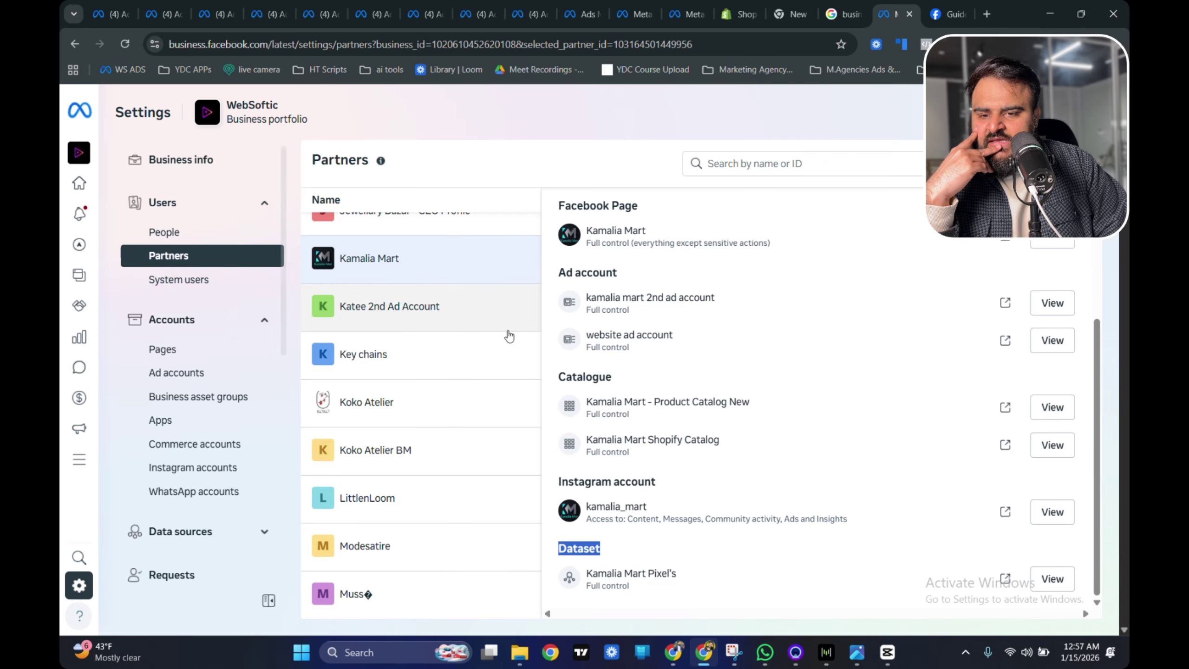
- Check which assets WebSoftic has assigned to Kamalia Mart and find the partner in the list again
scroll(507, 334, "up", 7)
scroll(618, 281, "up", 4)
left_click(618, 269)
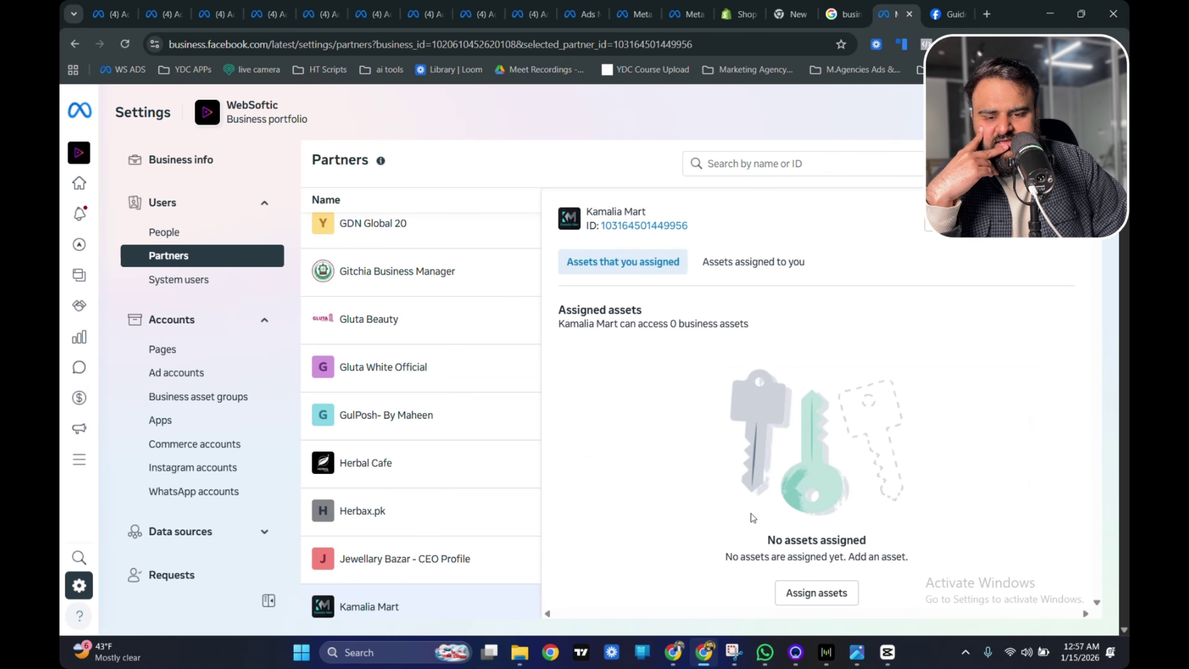
scroll(377, 468, "down", 3)
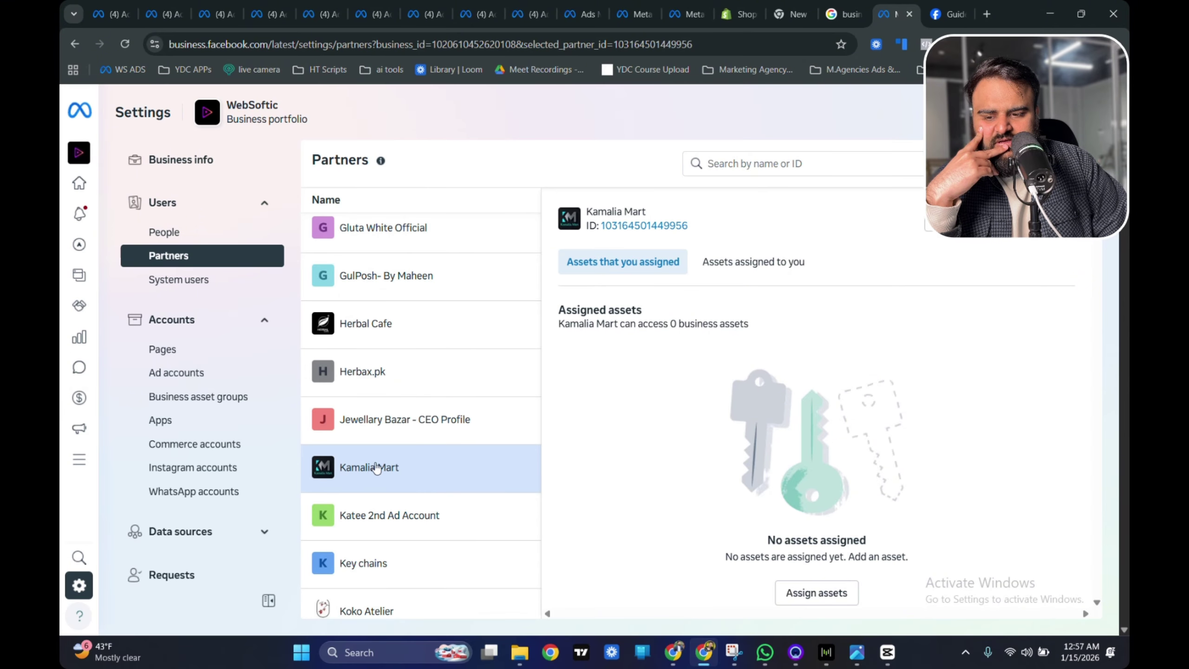
- Open the portfolio's Facebook Pages and look through the list of owned and shared Pages
left_click(161, 348)
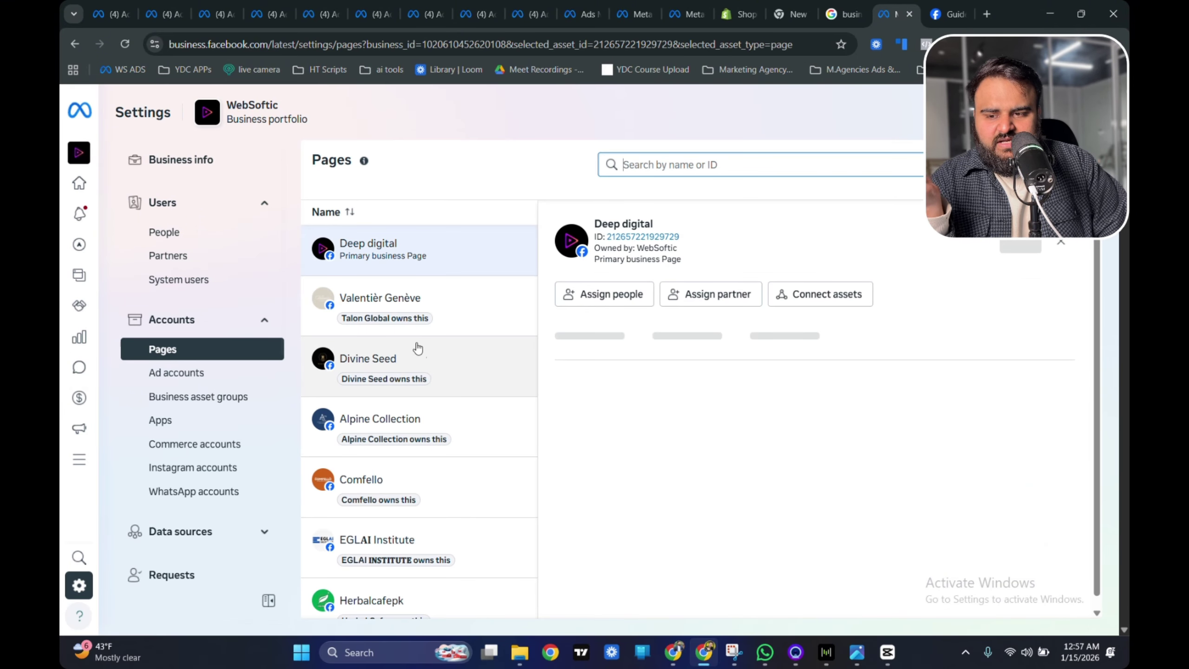
scroll(379, 424, "down", 3)
scroll(380, 424, "down", 3)
scroll(381, 468, "up", 6)
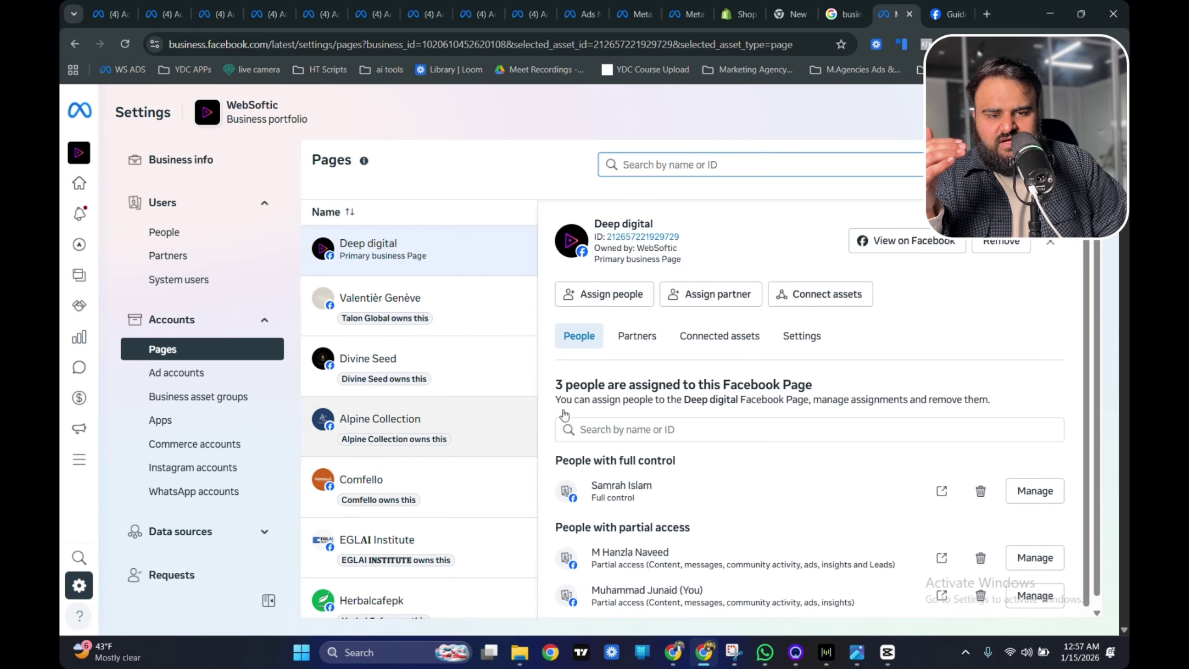
- Start creating a new Facebook Page in the portfolio with the Page name "Shape wear brand name"
left_click(1072, 165)
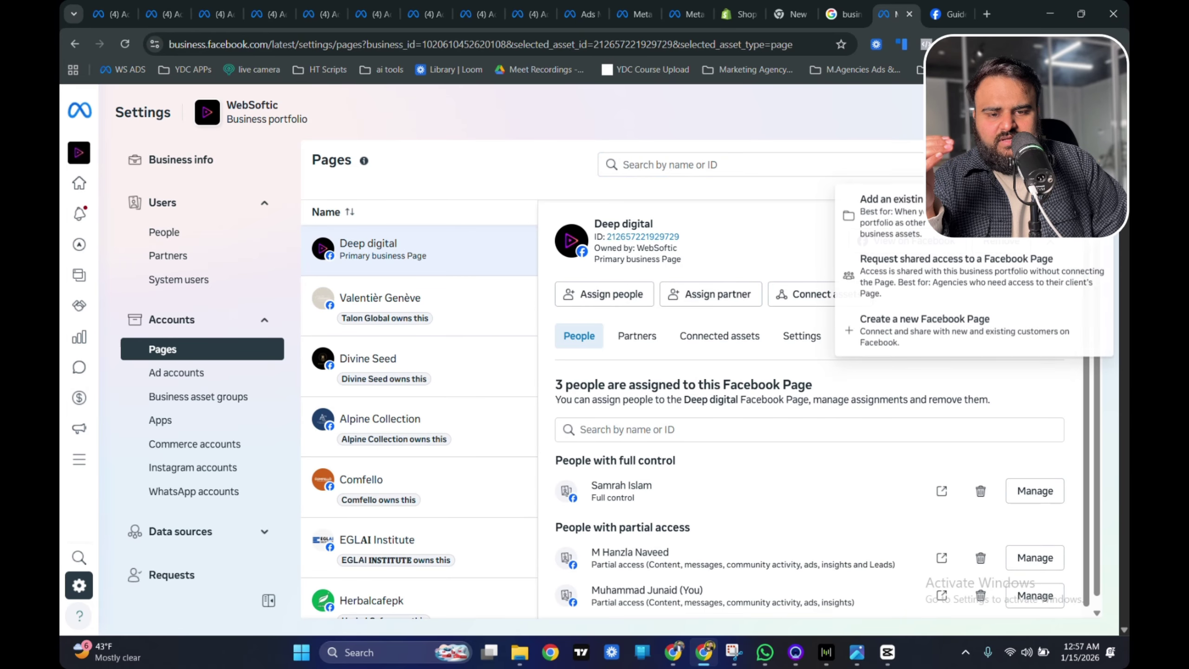
left_click(871, 339)
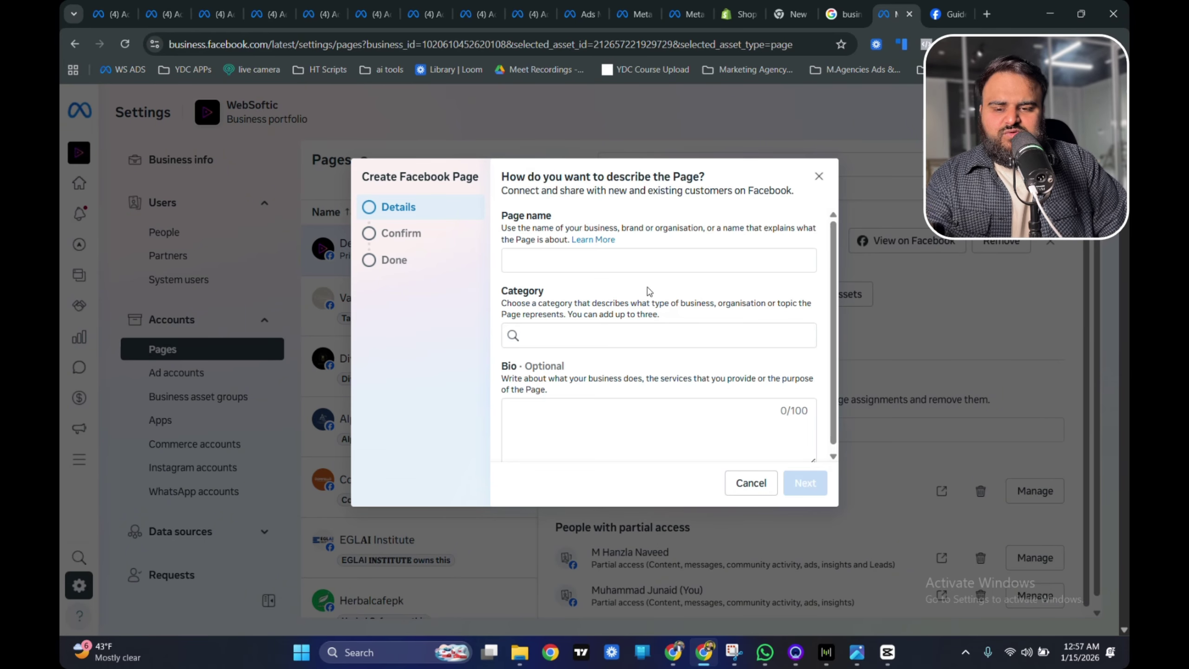
left_click(611, 256)
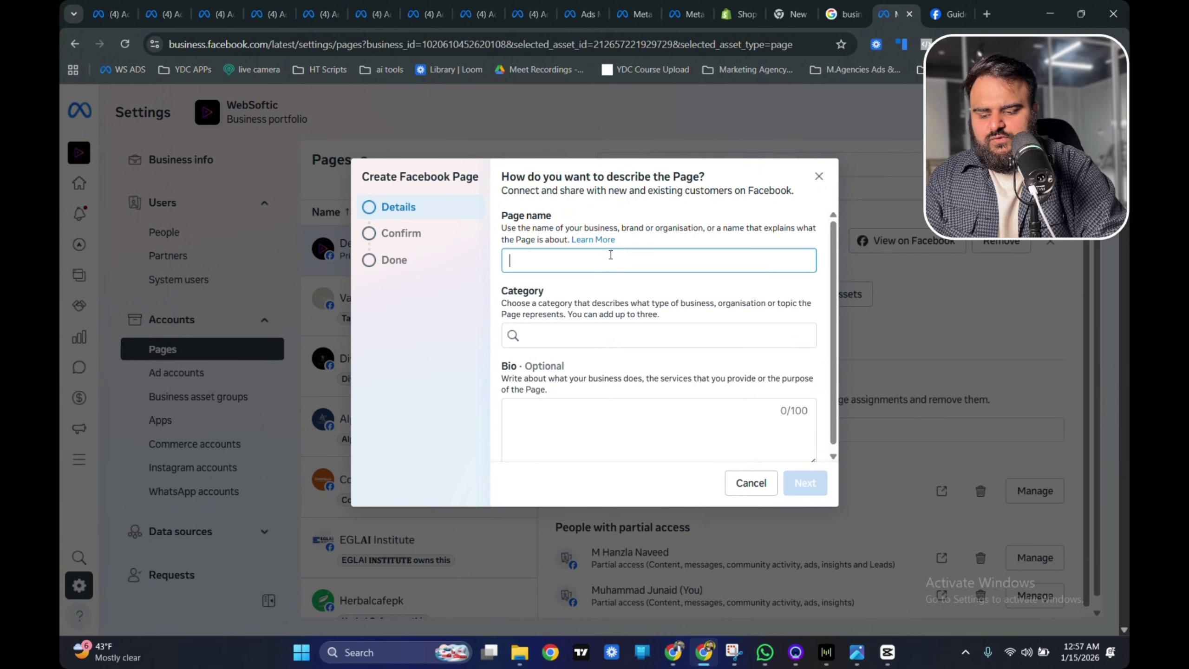
type("Wear")
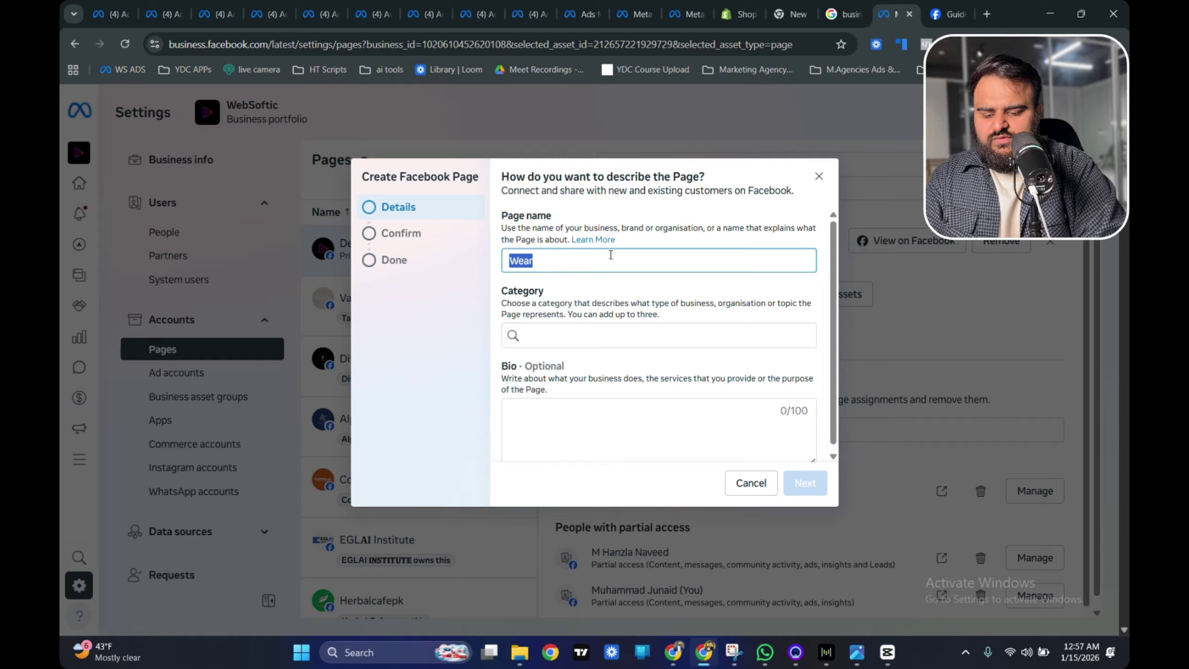
type("shape w")
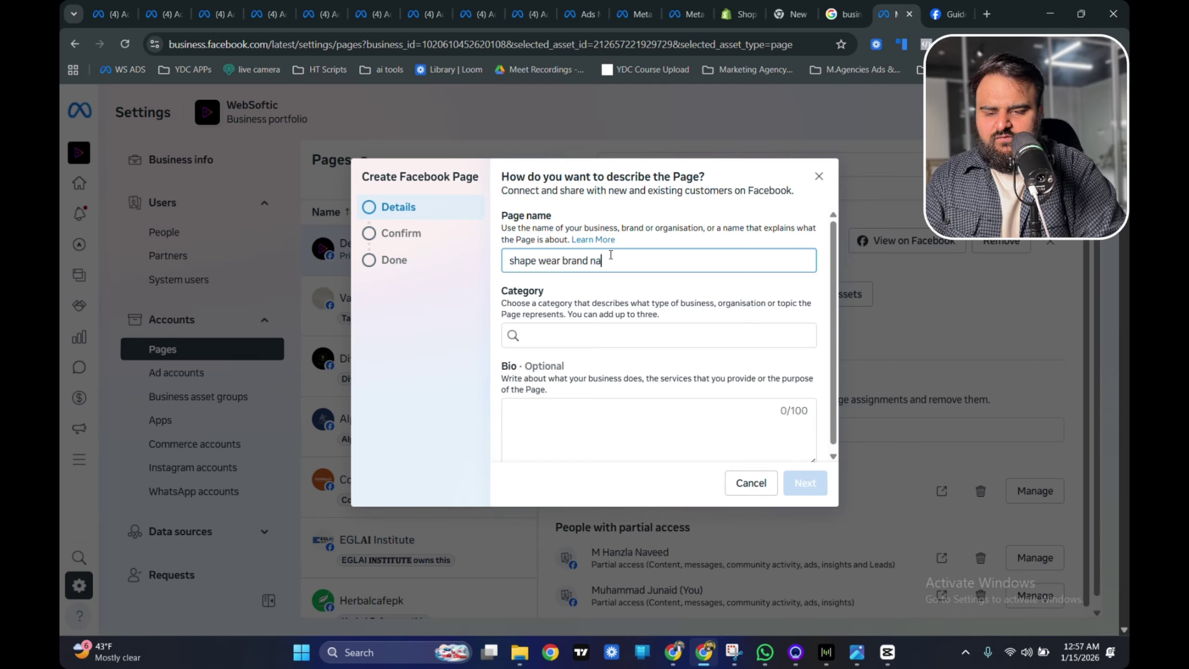
- Review the category, bio and confirmation parts of the new Page form, and cancel the Page creation
left_click(608, 333)
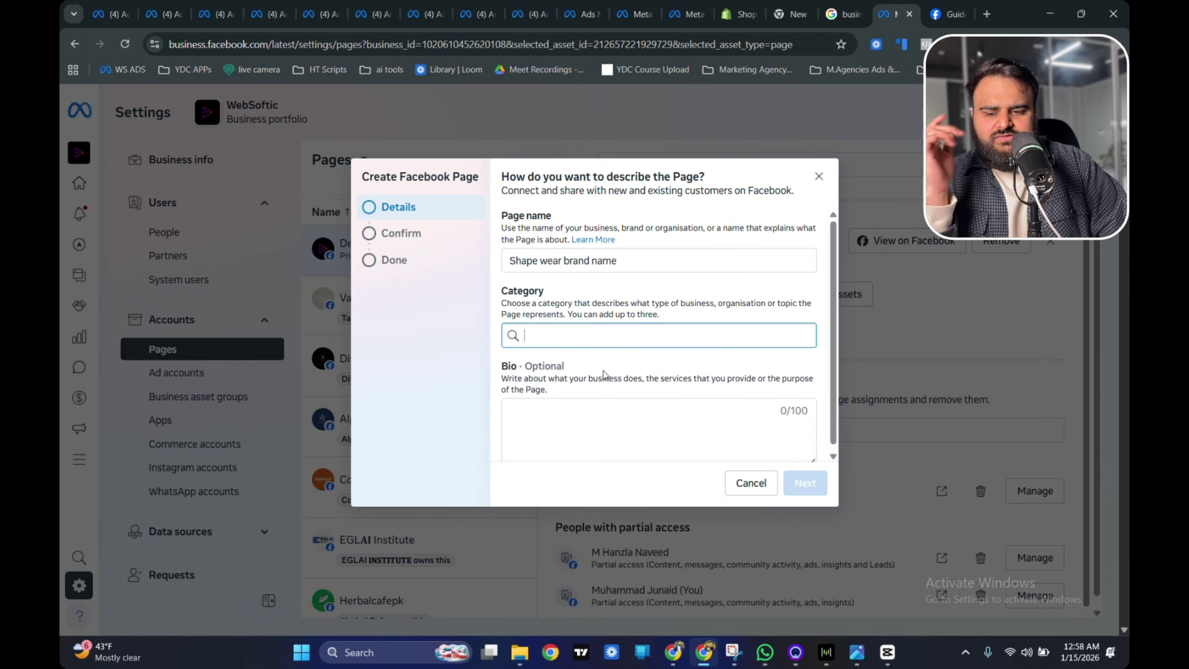
left_click(596, 411)
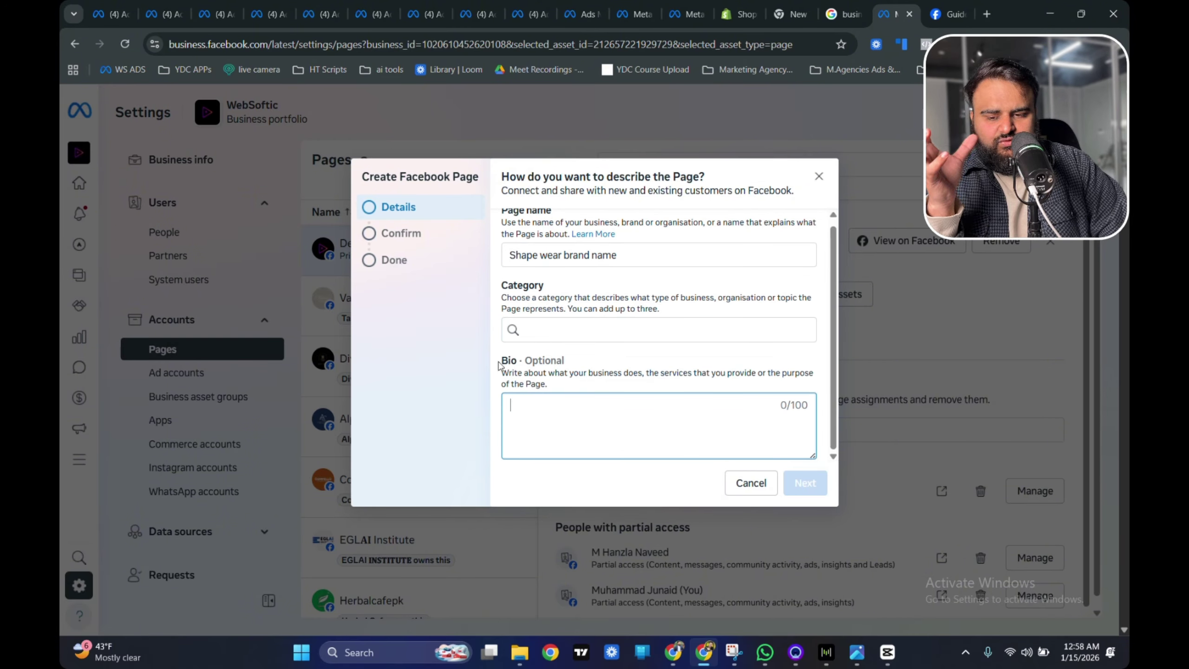
left_click_drag(551, 385, 526, 381)
left_click_drag(630, 262, 553, 258)
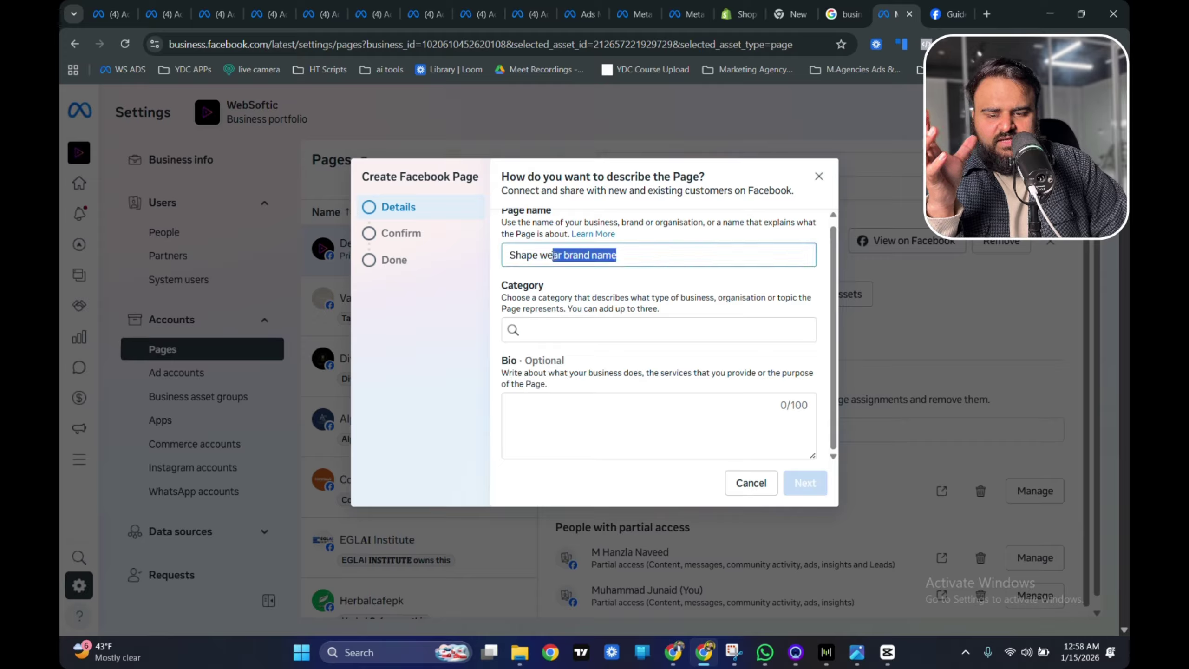
left_click(387, 237)
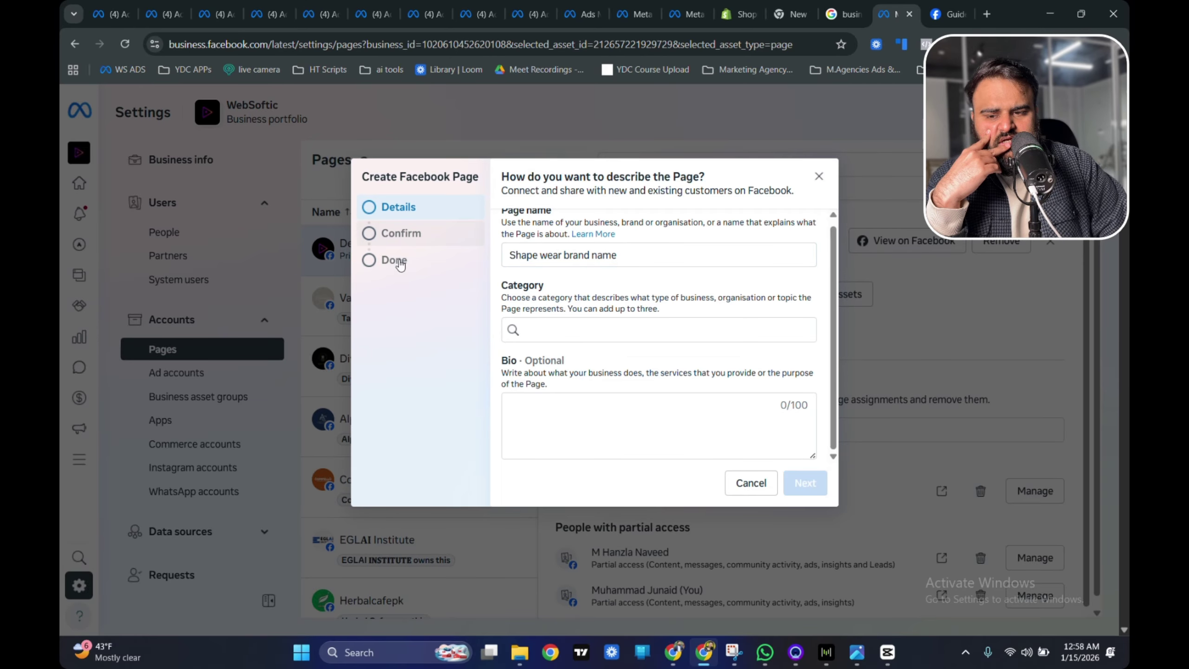
left_click(751, 485)
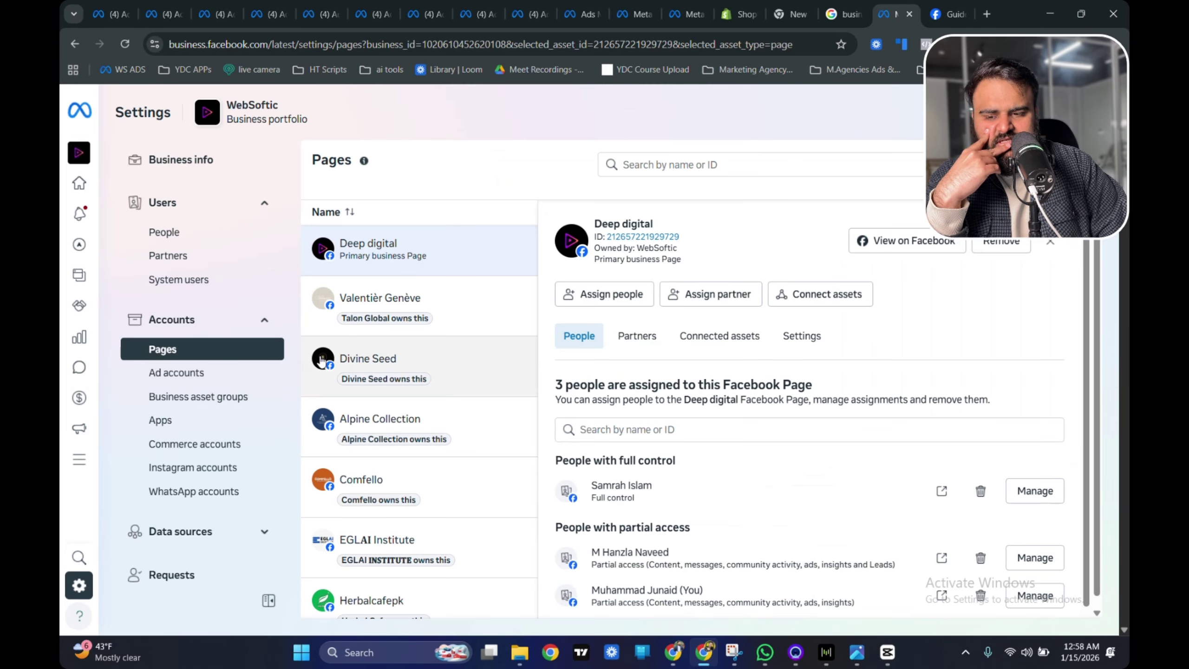
- Assign your own user full control (Everything) of the Deep digital Facebook Page
left_click(588, 305)
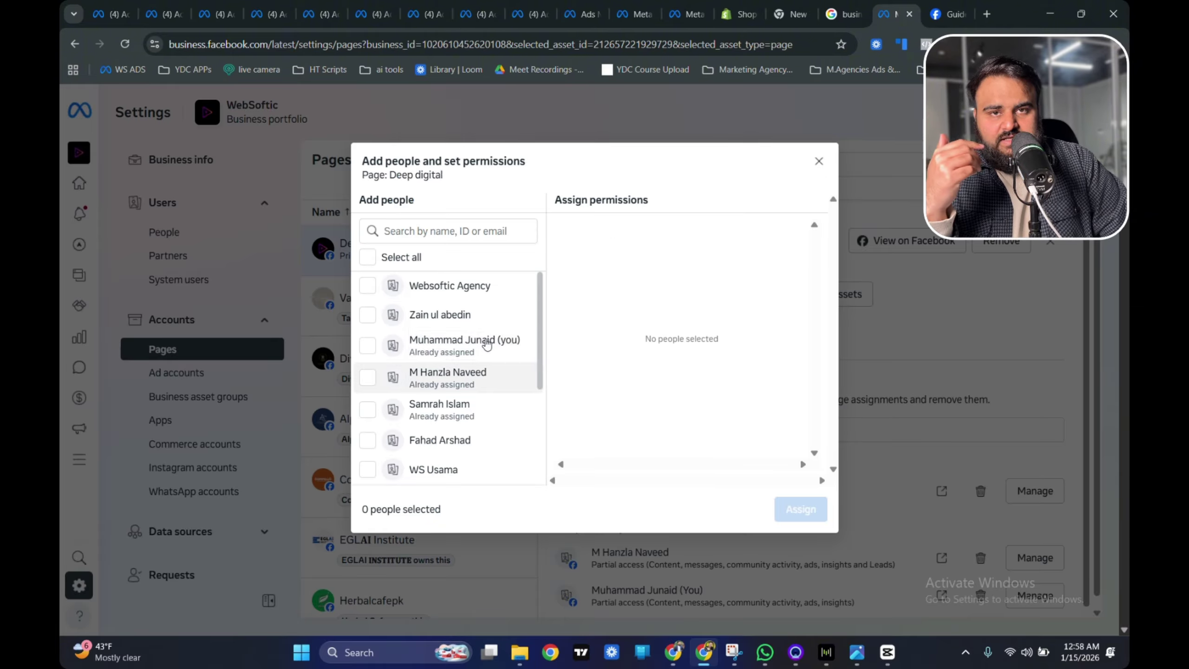
left_click(506, 348)
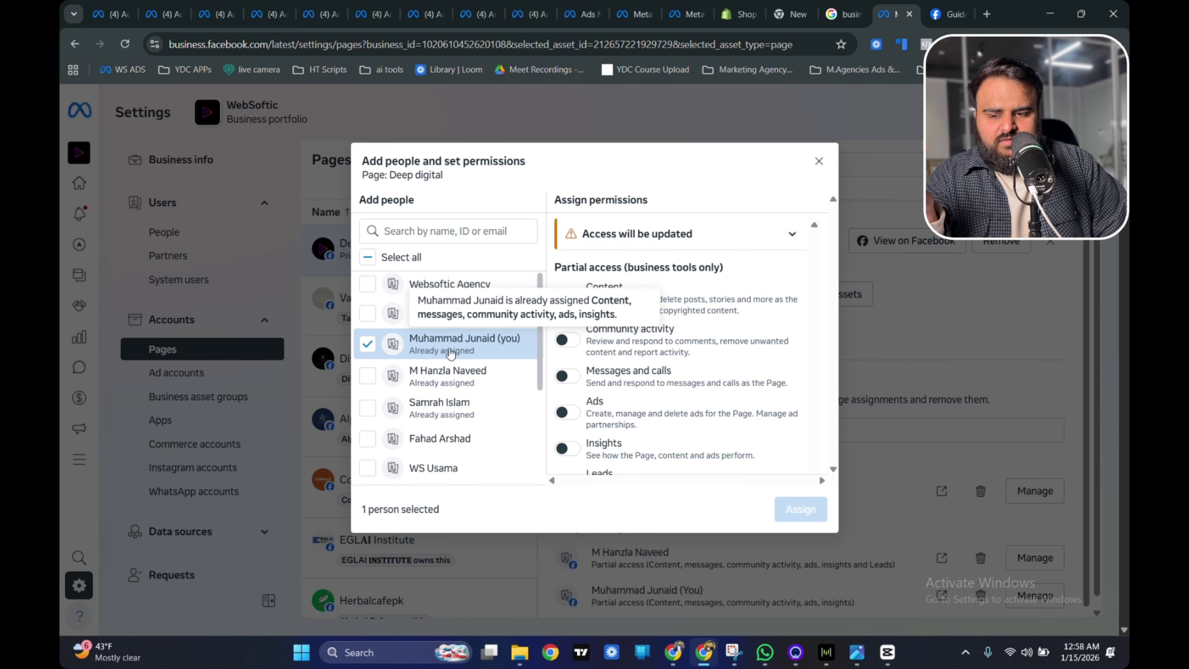
scroll(456, 445, "down", 4)
scroll(464, 398, "up", 4)
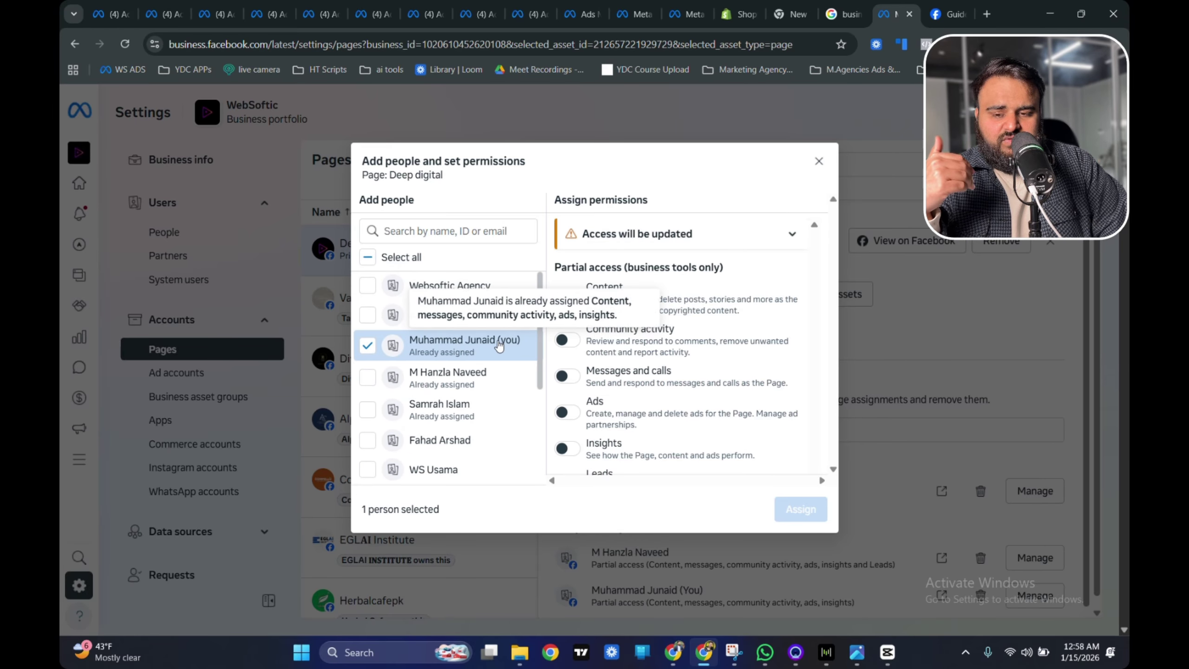
scroll(646, 370, "down", 5)
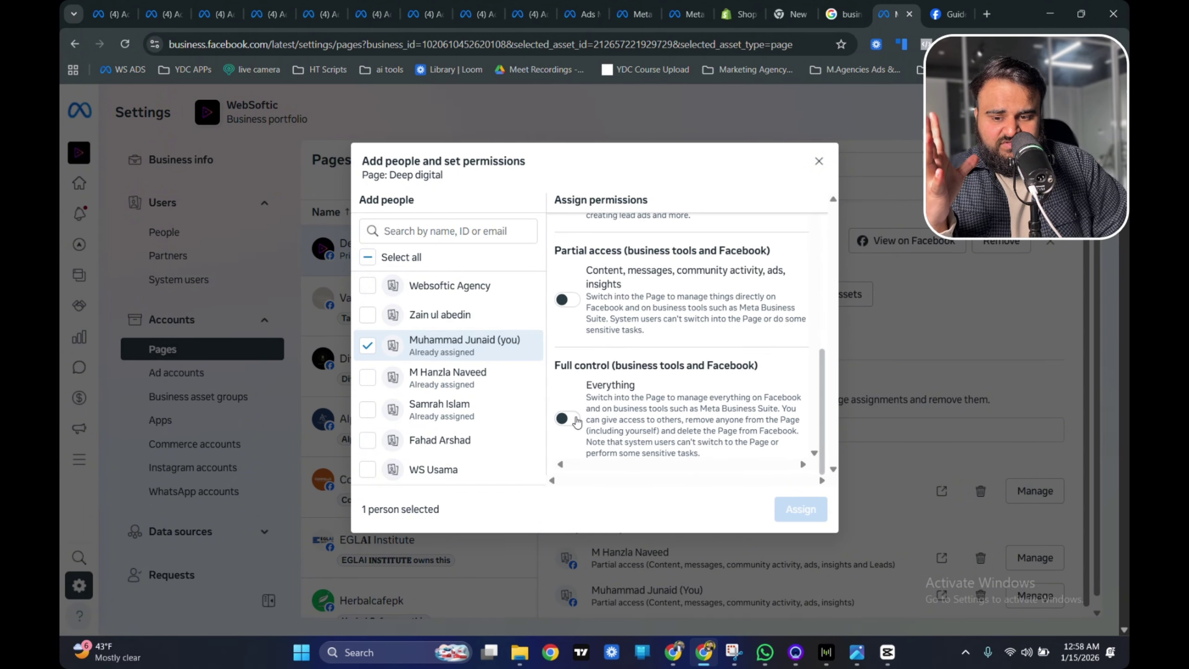
left_click(563, 418)
scroll(585, 375, "up", 5)
scroll(604, 290, "down", 5)
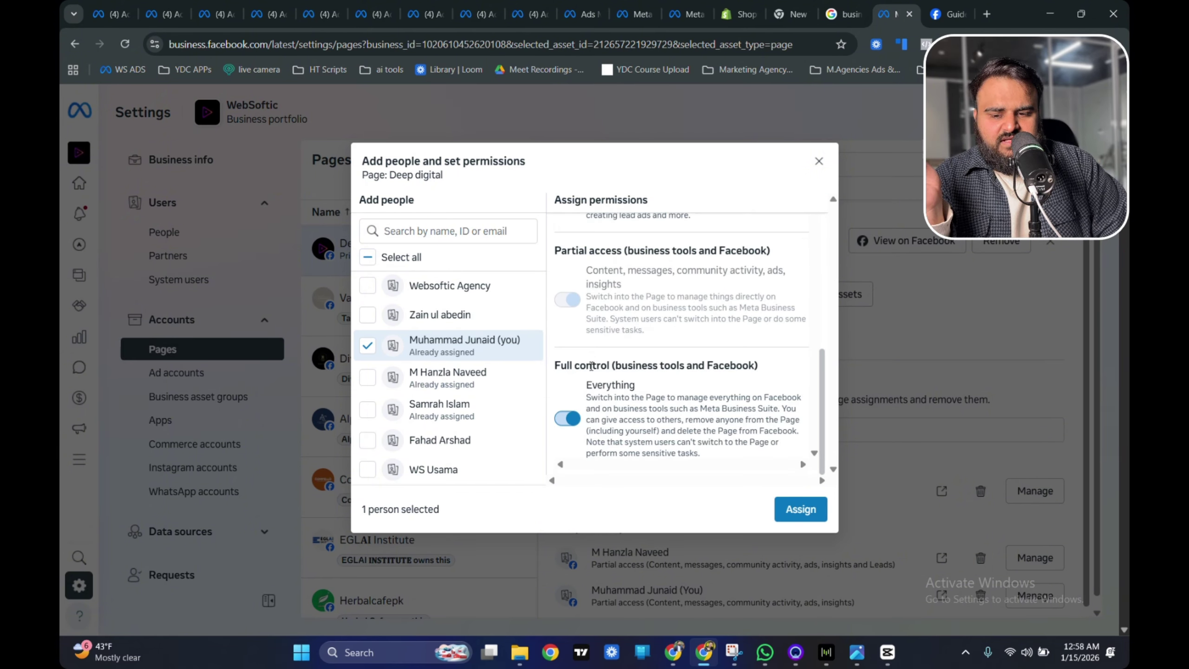
left_click(806, 510)
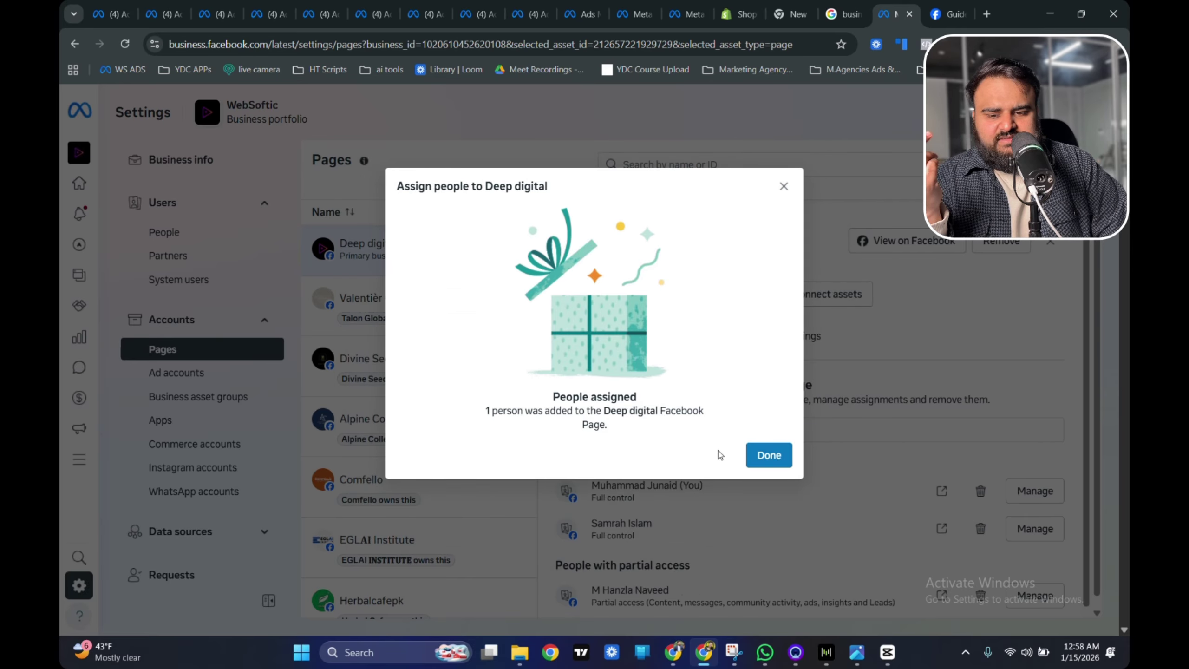
left_click(768, 455)
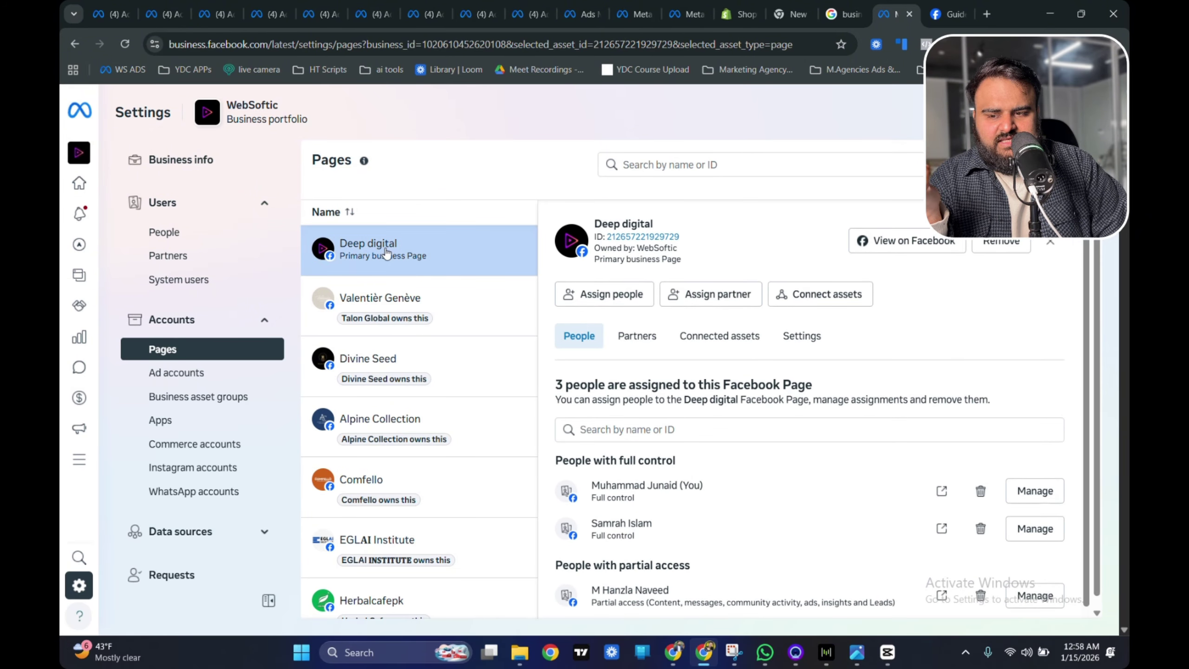
- Review the Deep digital Page's assigned people, partners, connected assets and settings, returning to its people list
left_click_drag(592, 473, 697, 471)
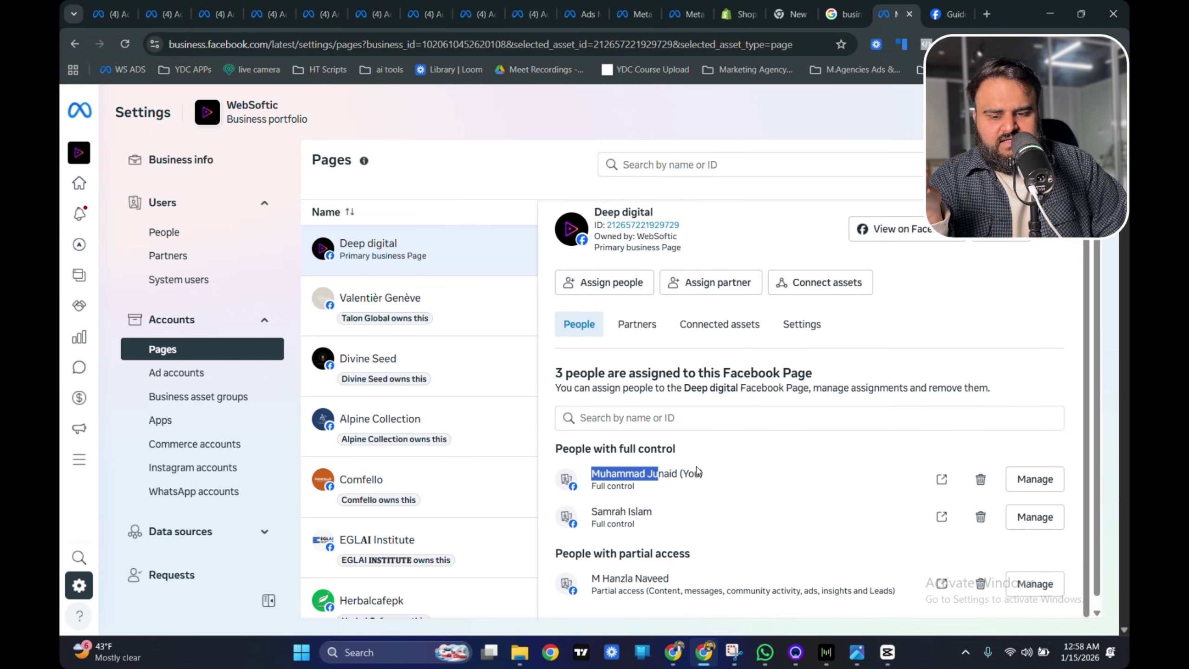
left_click(608, 526)
left_click_drag(591, 585, 635, 582)
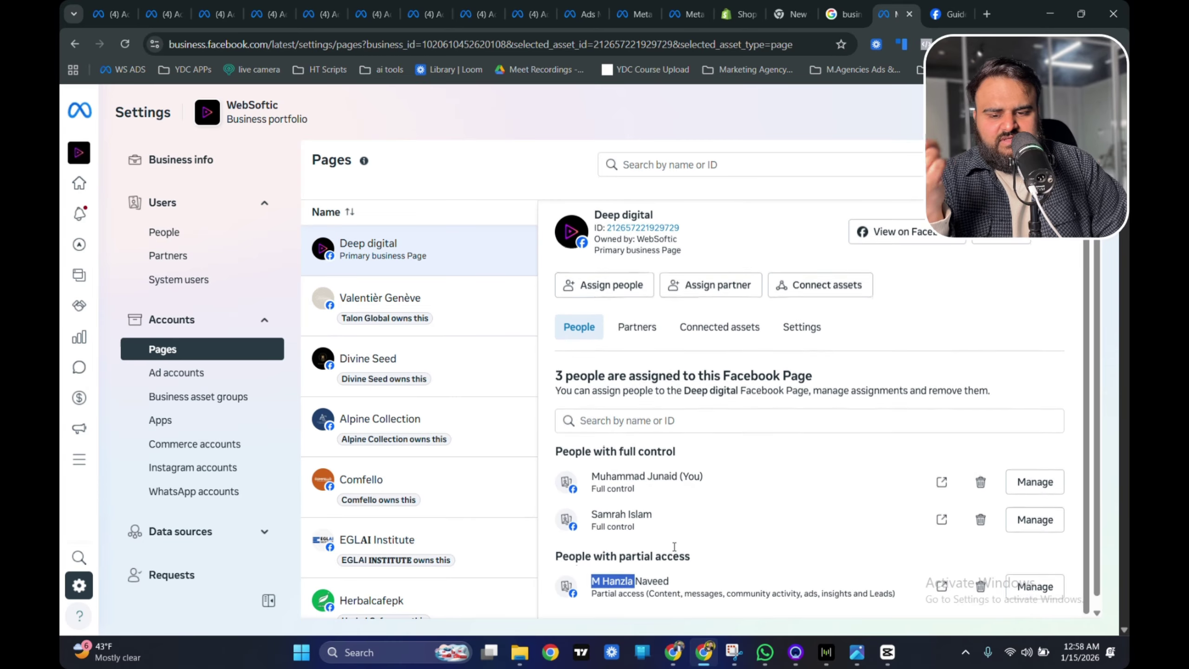
scroll(675, 328, "up", 1)
left_click(637, 338)
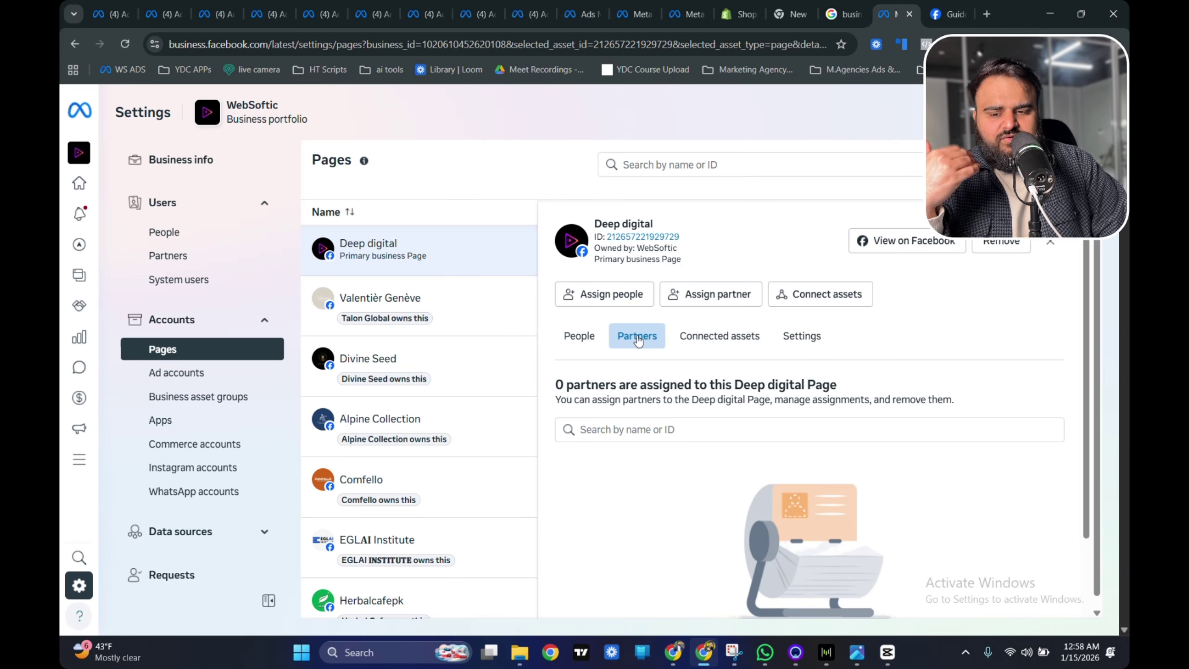
left_click(710, 343)
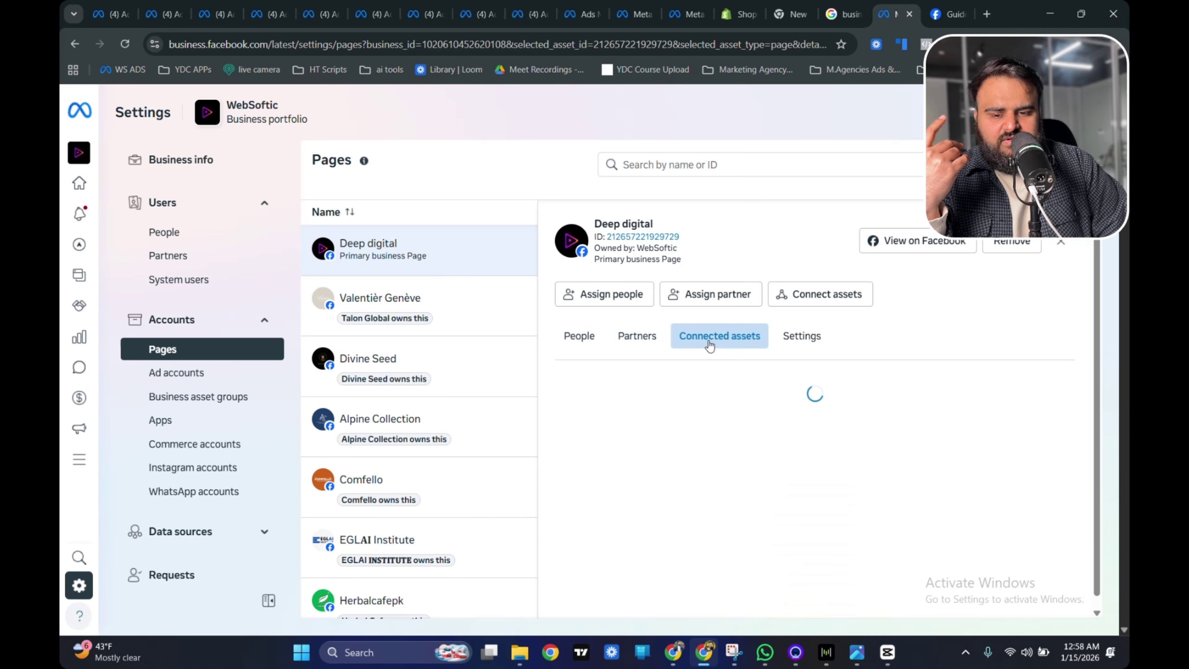
left_click(800, 337)
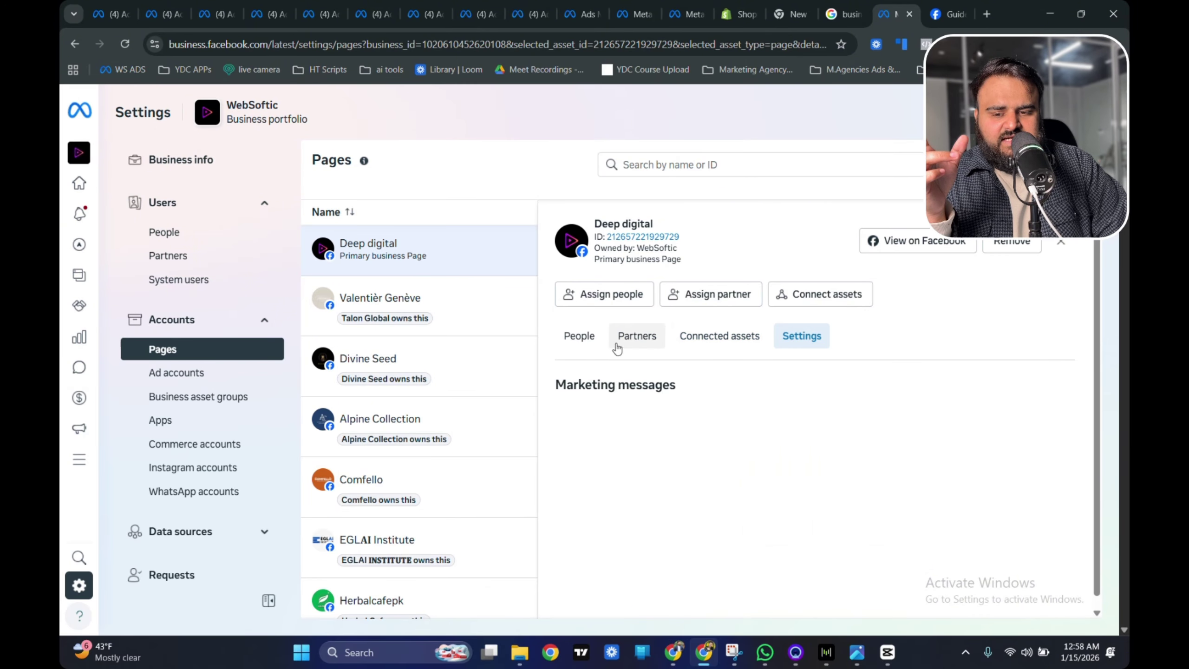
scroll(581, 339, "down", 1)
left_click(592, 343)
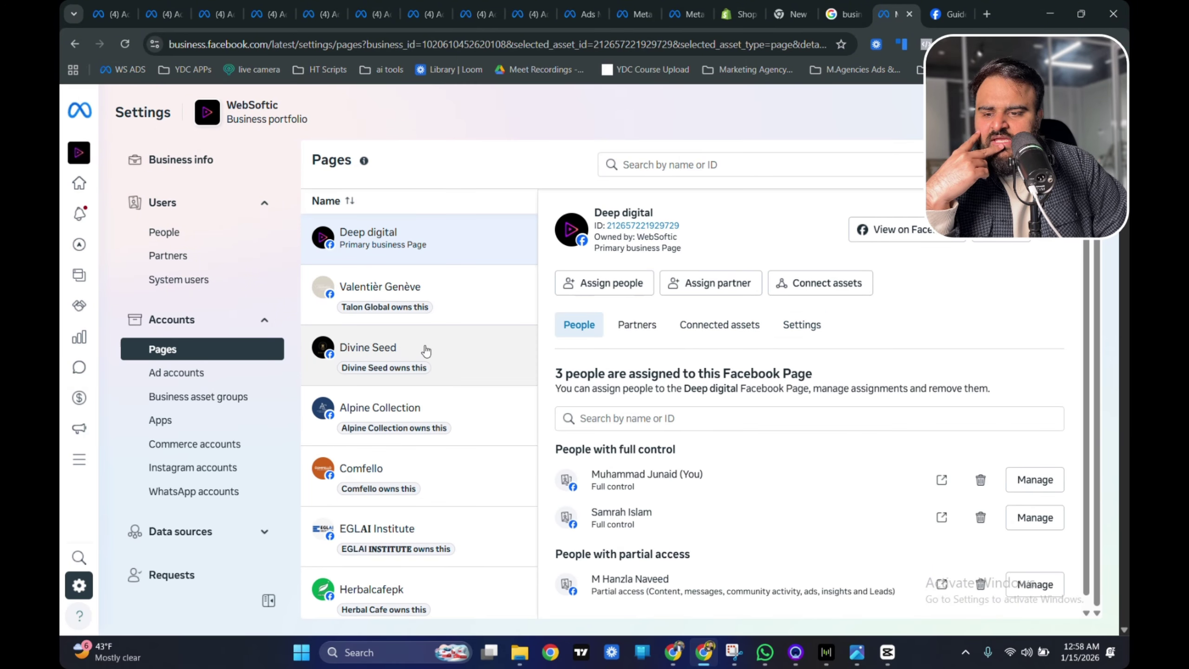
- Open the portfolio's ad accounts, review the form for requesting access to an ad account in another portfolio, and cancel it
left_click(212, 376)
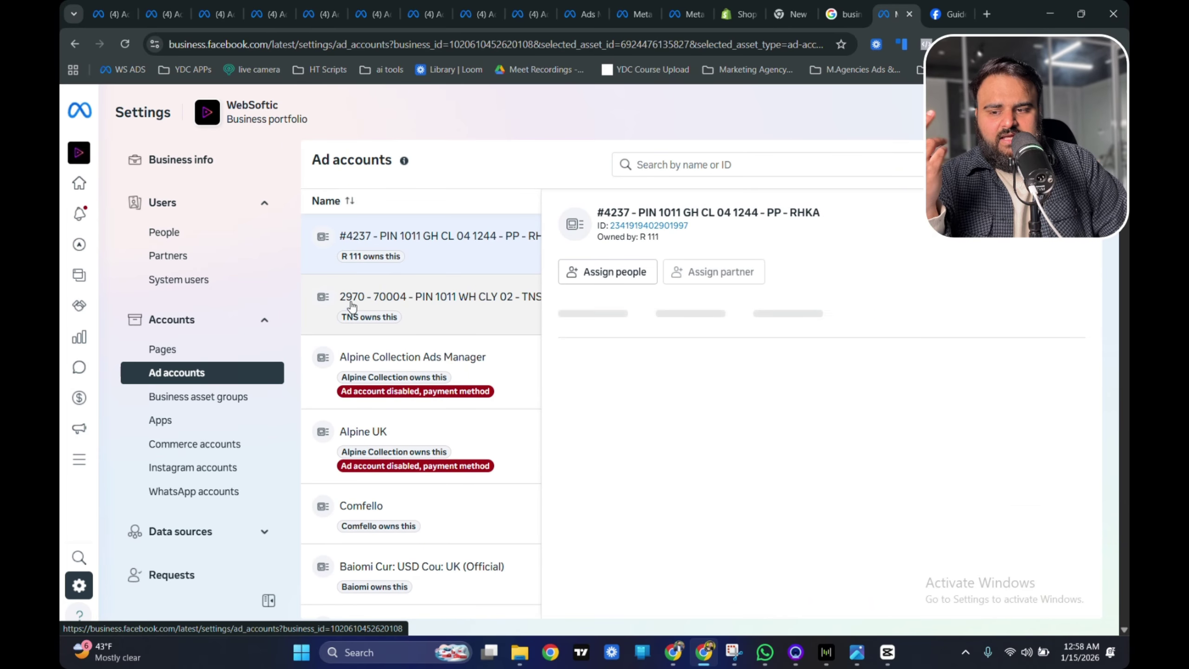
left_click(974, 164)
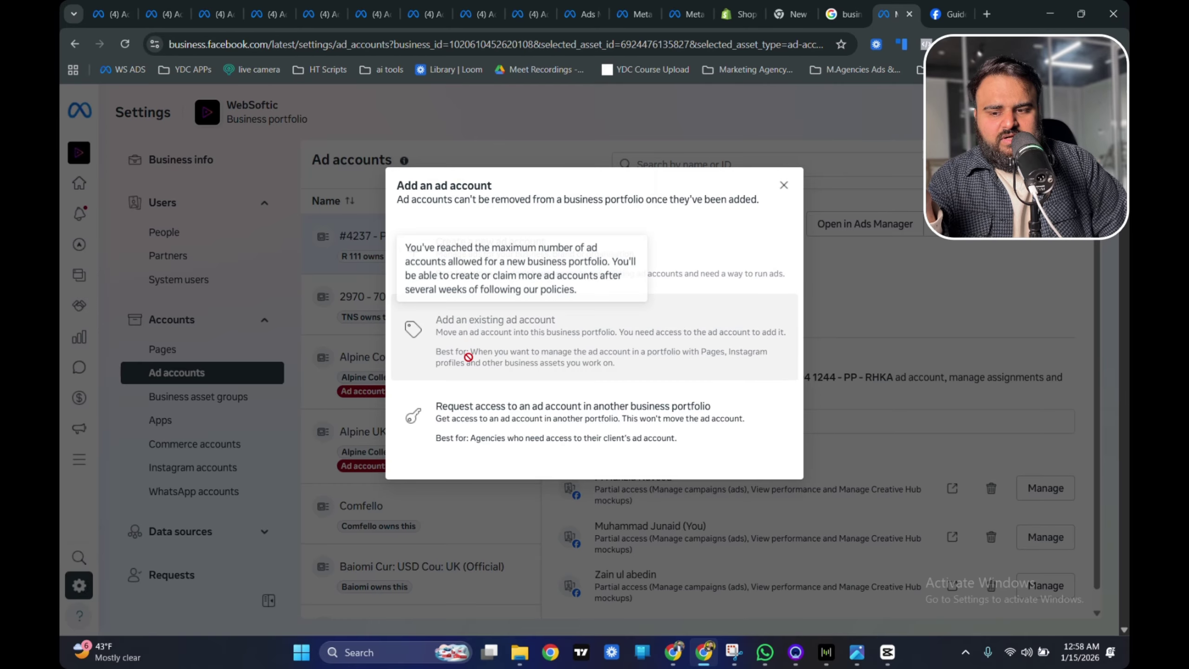
left_click(580, 435)
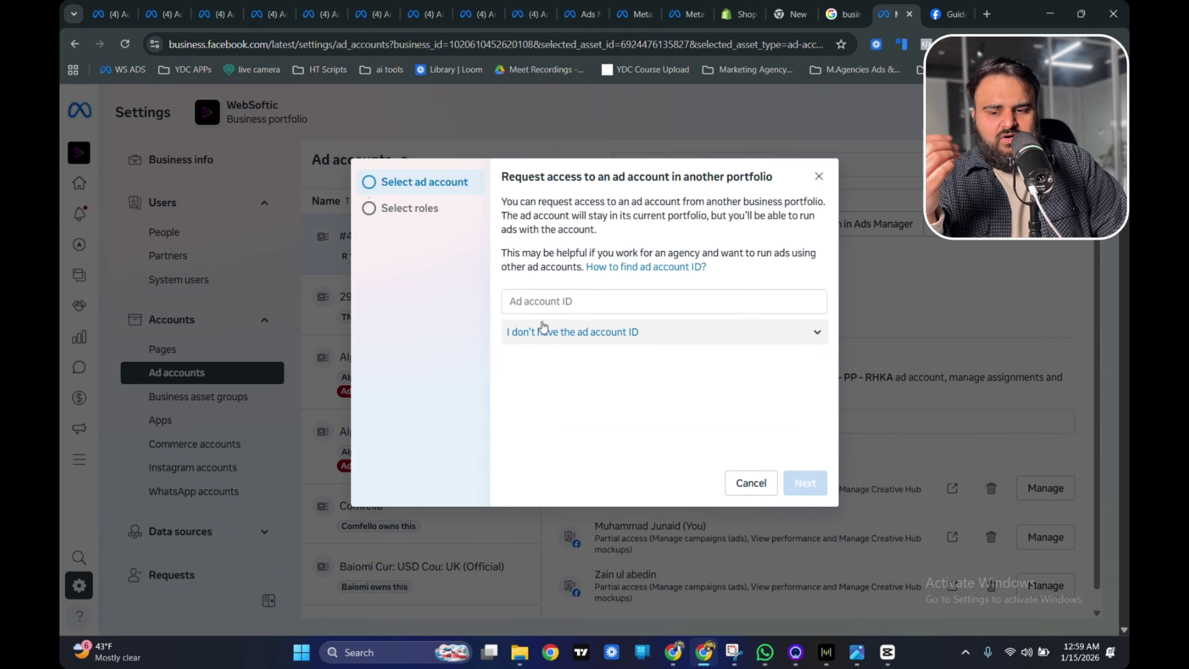
left_click(543, 304)
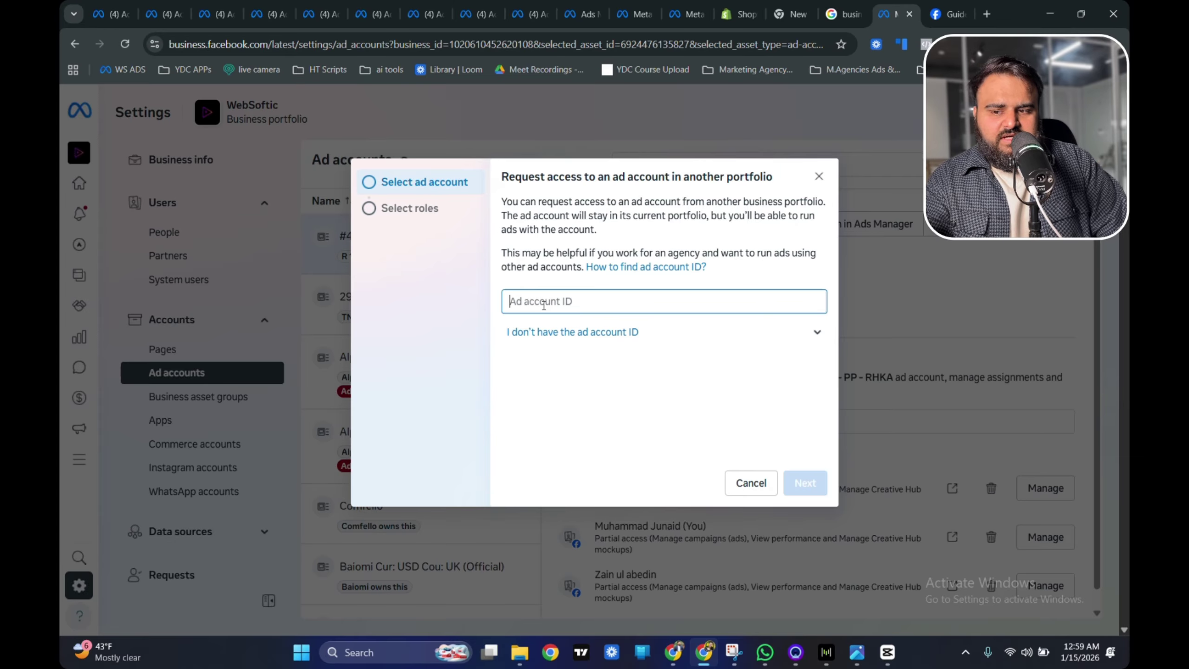
left_click(806, 483)
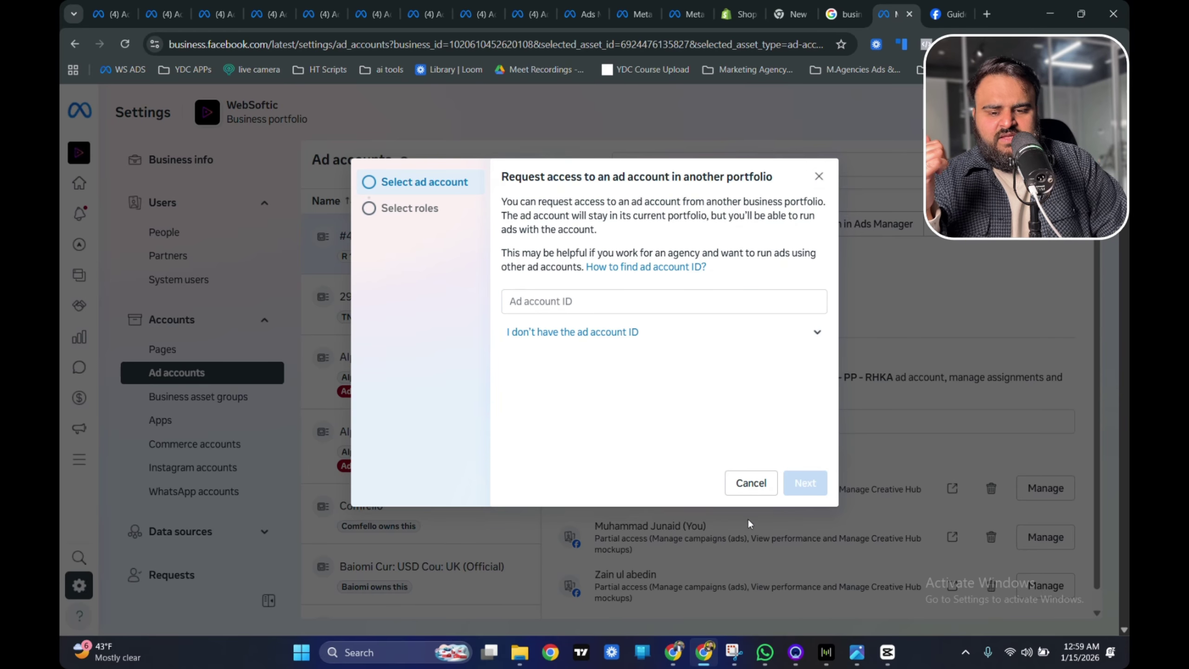
left_click(752, 483)
- Examine the options for creating a new ad account or adding an existing one, and close them without choosing any
left_click(950, 160)
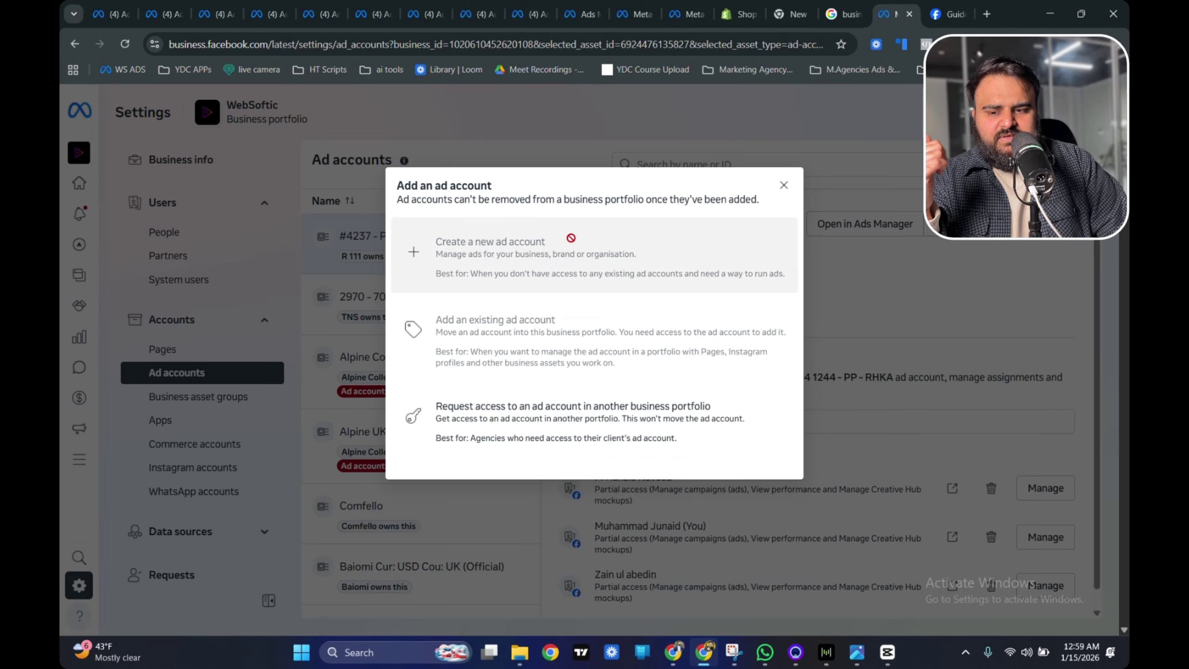
mouse_move(509, 269)
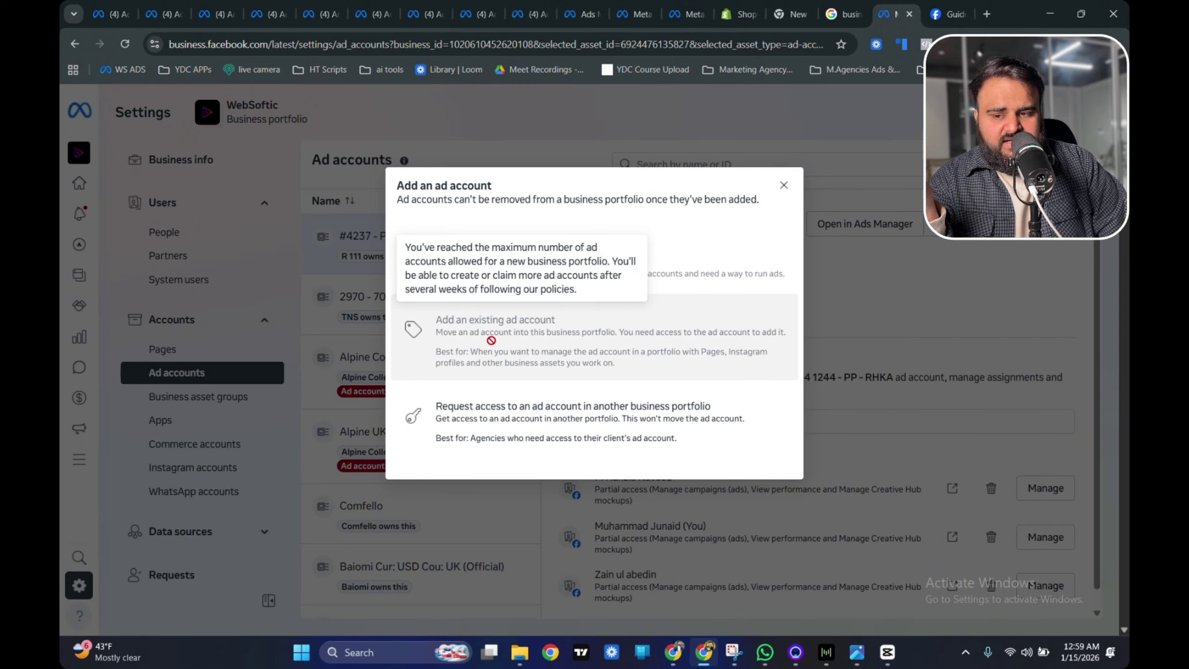
left_click(783, 185)
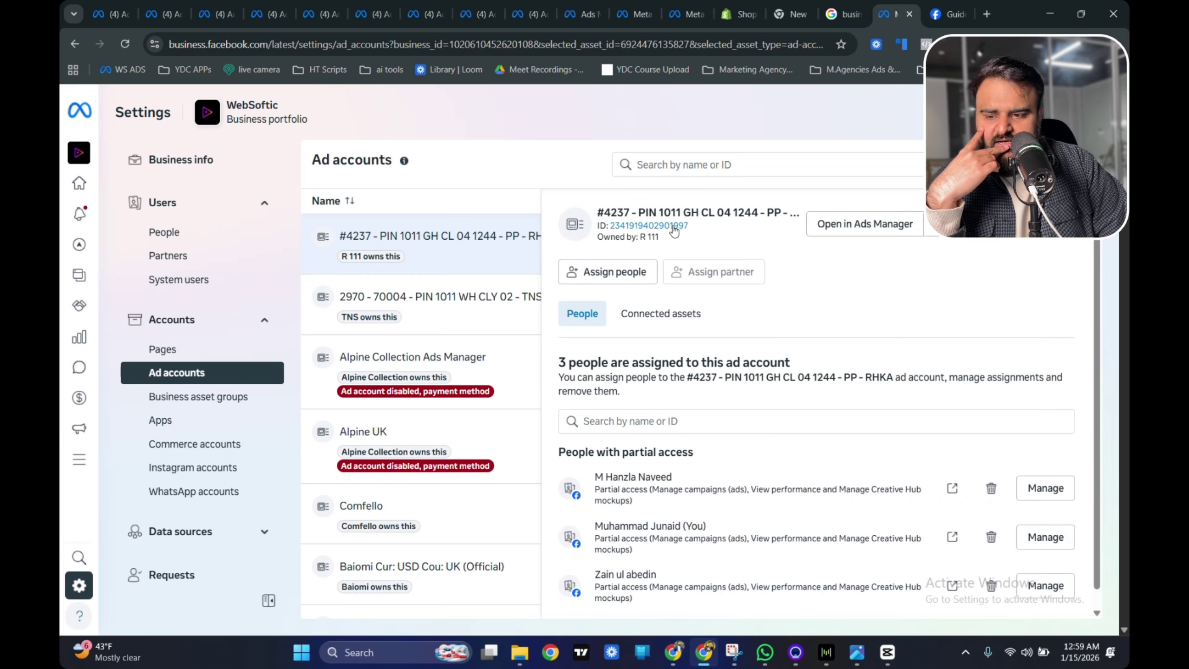
- Check your own user's permission options for the #4237 ad account without assigning them, and review the people with partial access
scroll(415, 352, "down", 3)
scroll(414, 352, "up", 3)
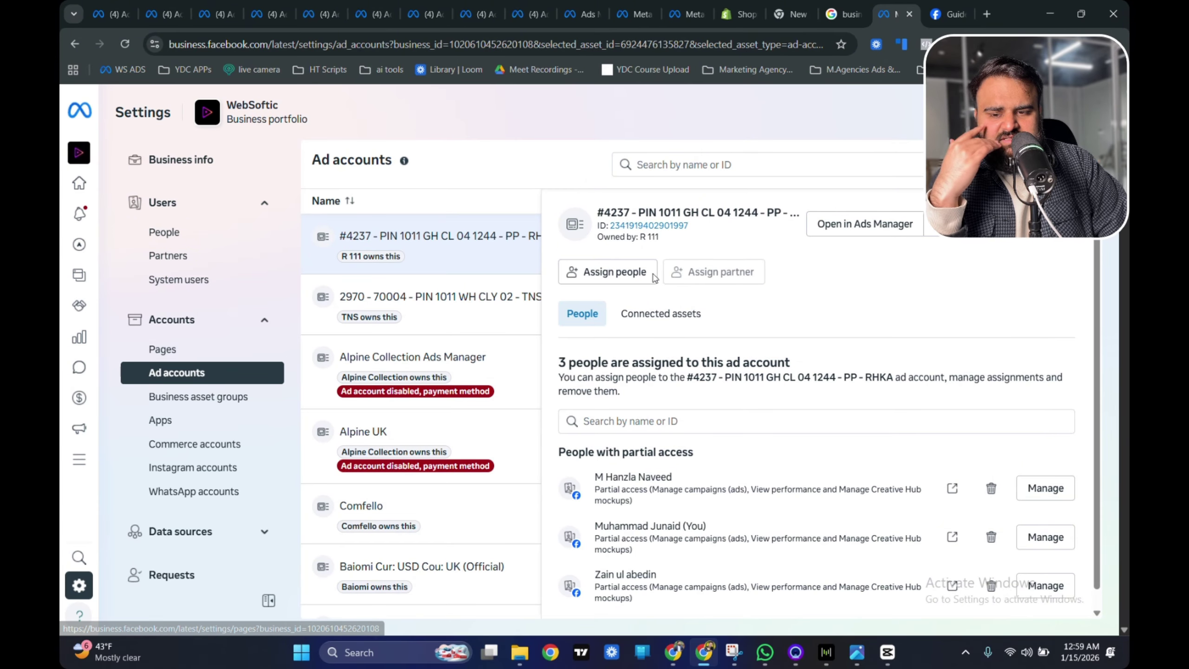
left_click(617, 277)
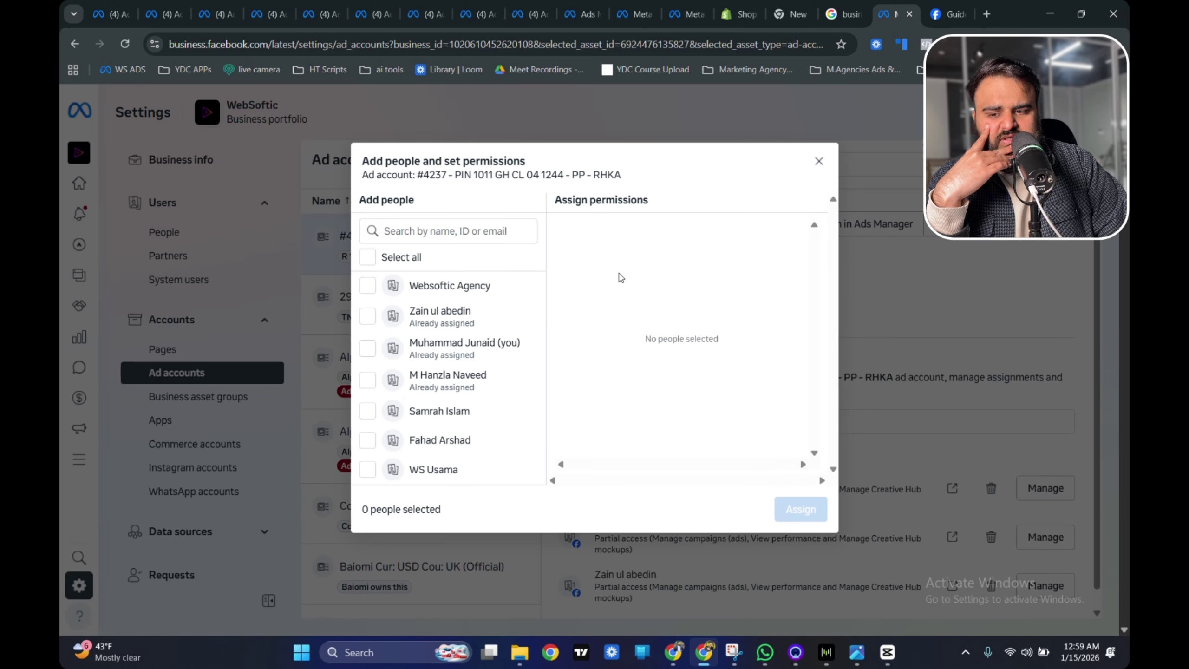
left_click(495, 348)
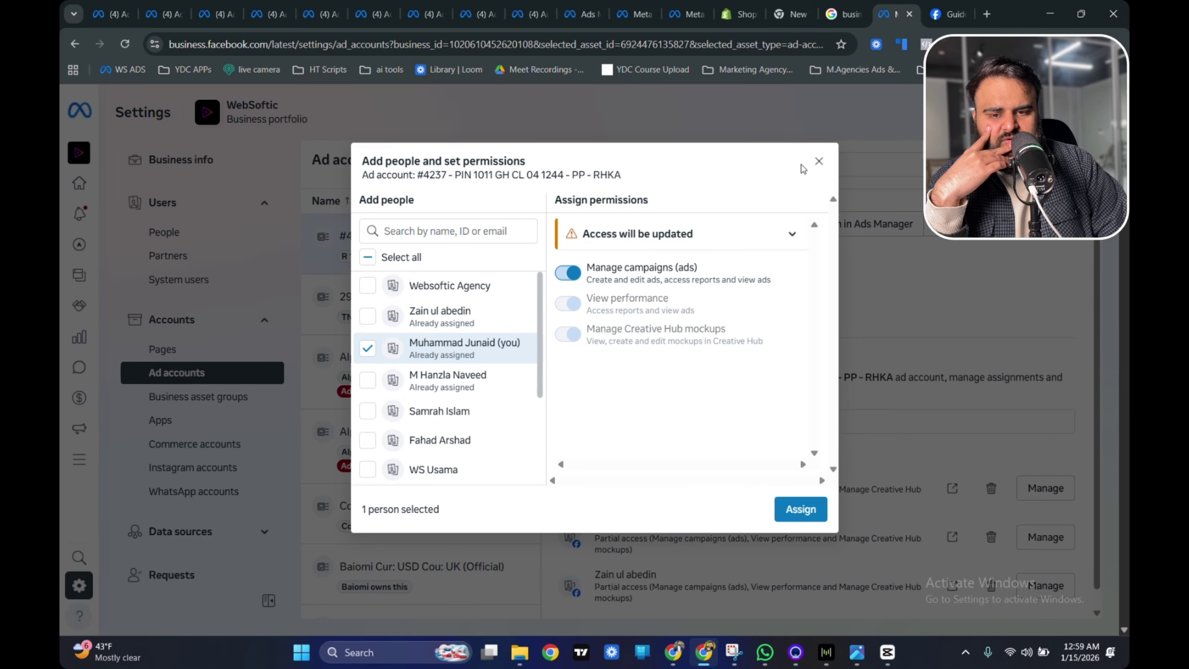
left_click(819, 161)
left_click_drag(573, 434, 694, 434)
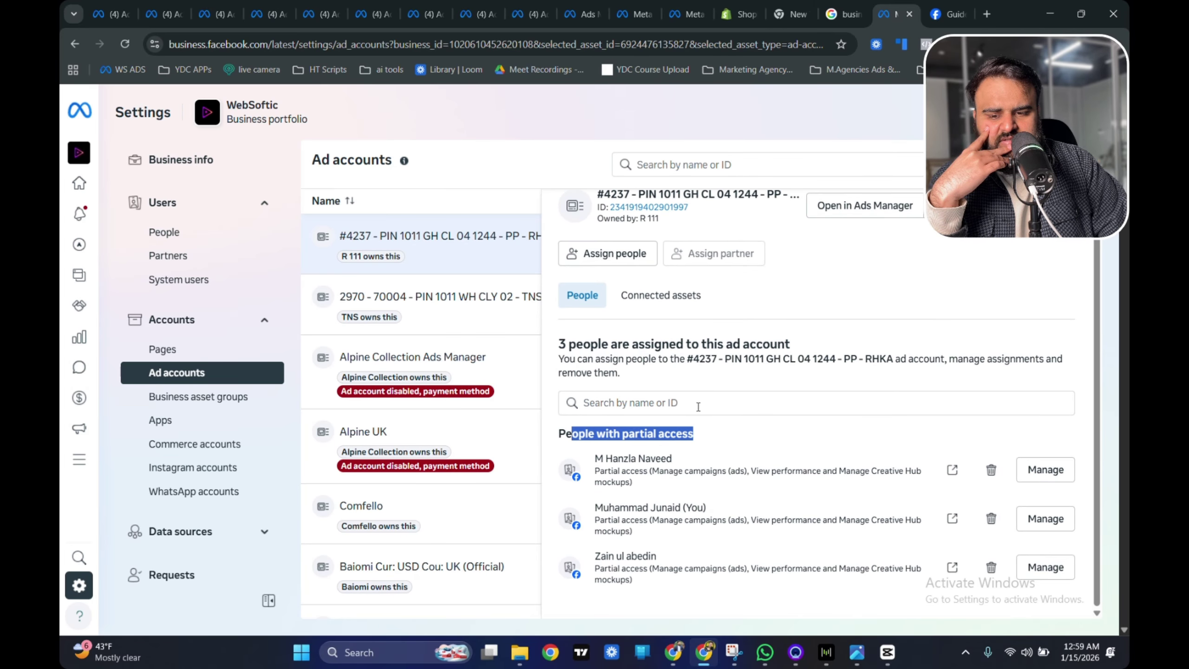
scroll(178, 417, "down", 2)
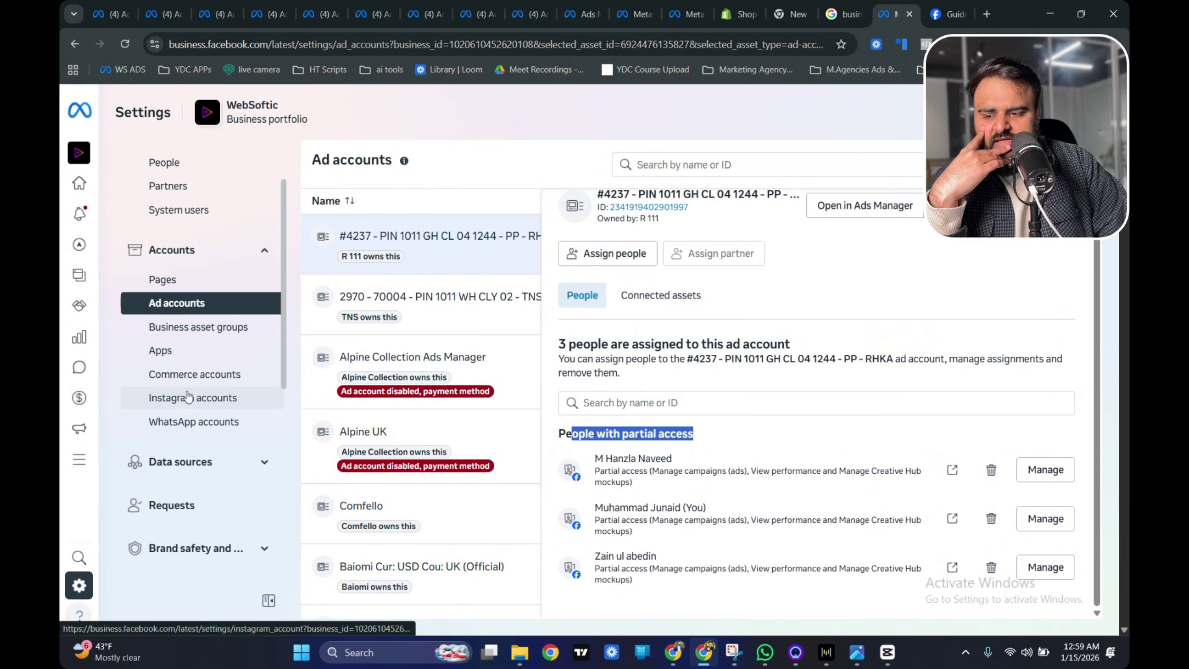
- Open the portfolio's Instagram accounts and look through the list
left_click(187, 461)
left_click(188, 398)
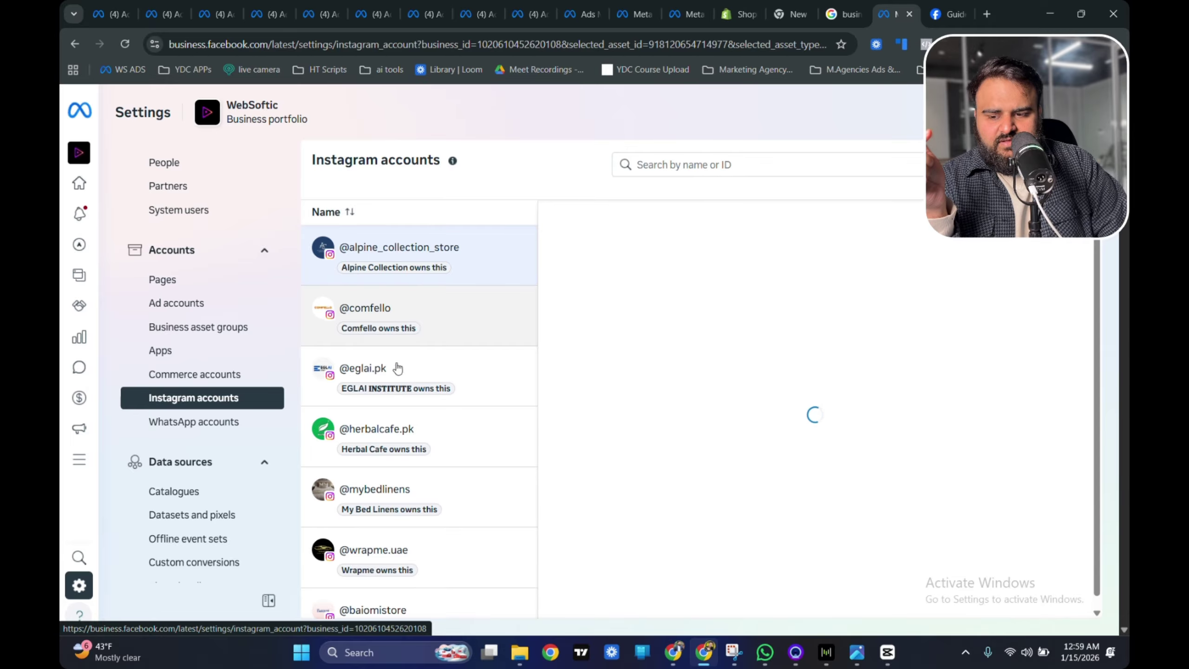
scroll(396, 371, "down", 5)
scroll(390, 499, "up", 3)
left_click(967, 249)
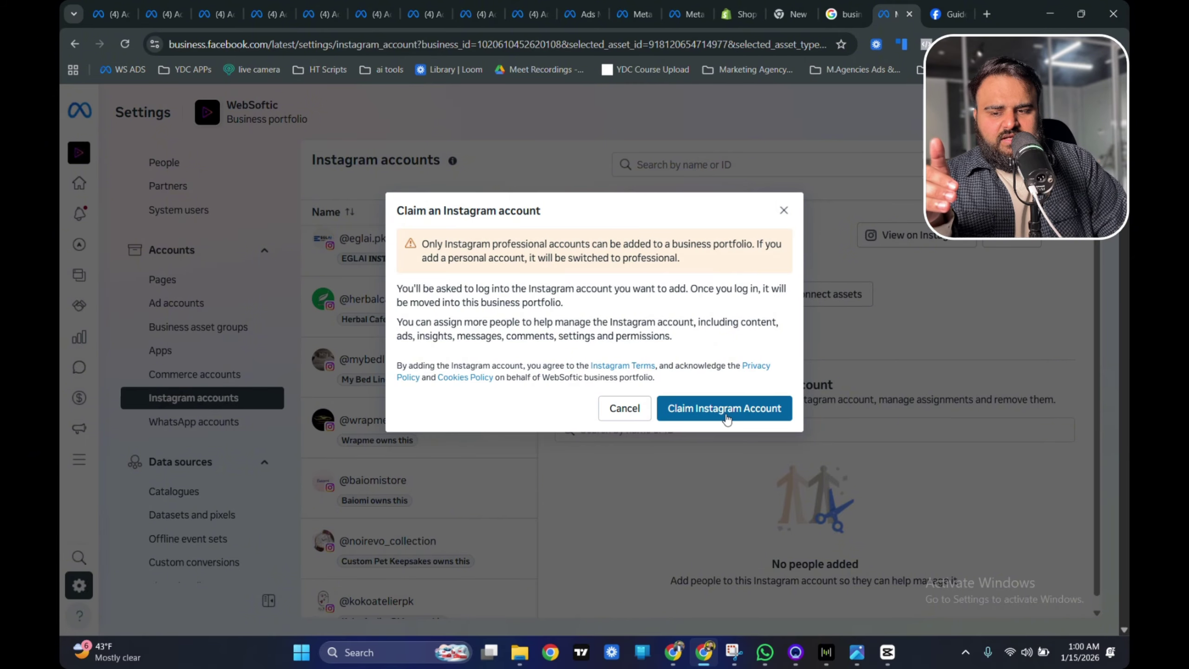
left_click(782, 211)
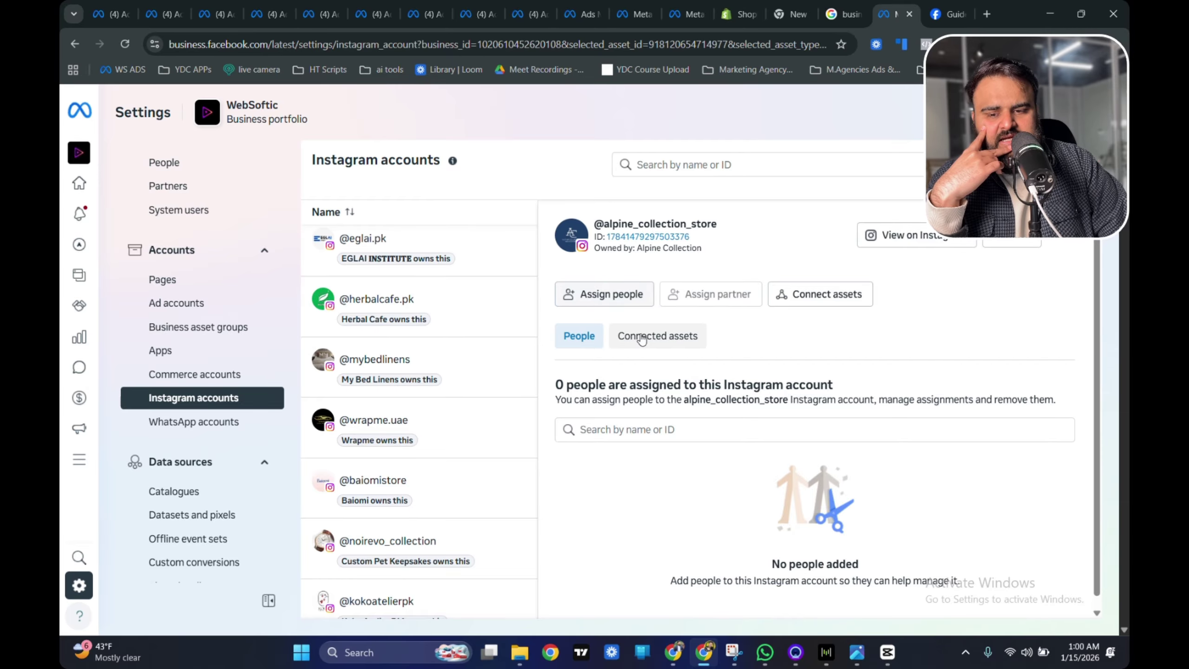
left_click(604, 293)
left_click(819, 161)
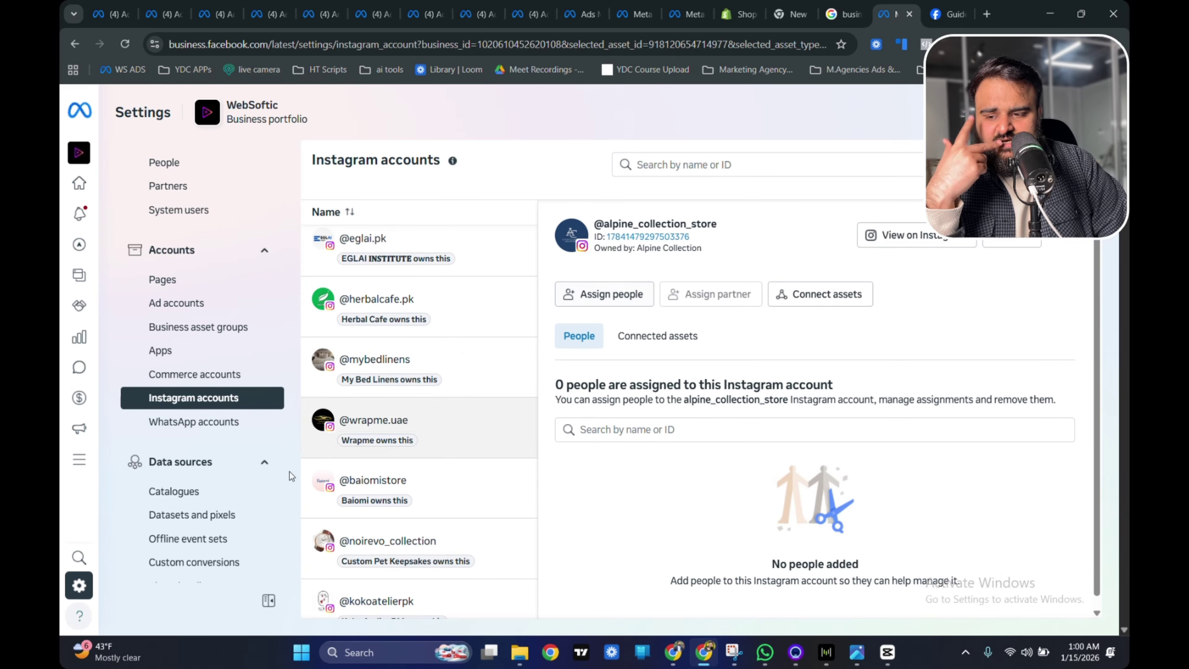
- Open the portfolio's WhatsApp accounts, check the linked account's phone number, and view the options for adding another account
left_click(221, 423)
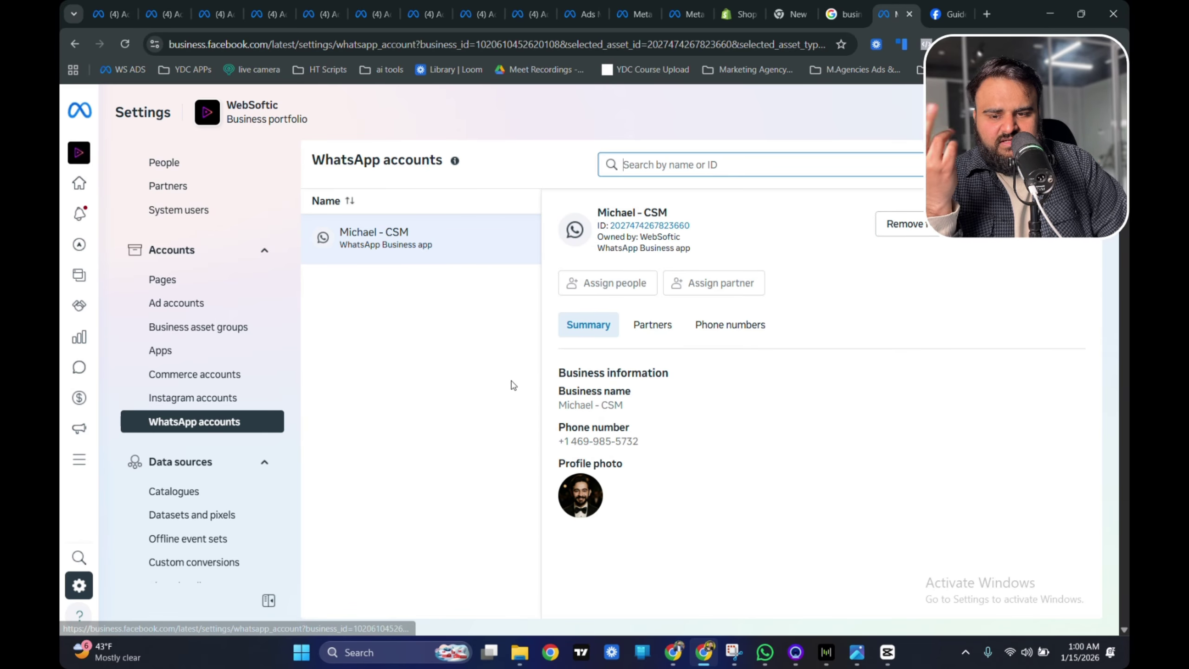
left_click_drag(554, 441, 659, 442)
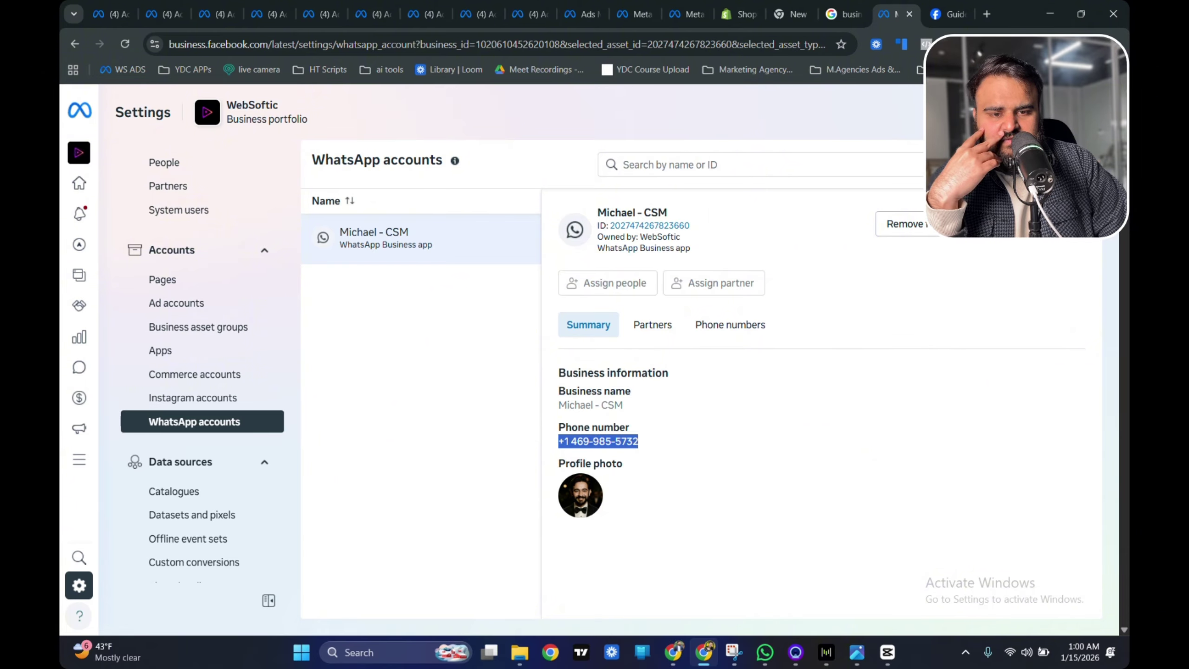
left_click(1082, 164)
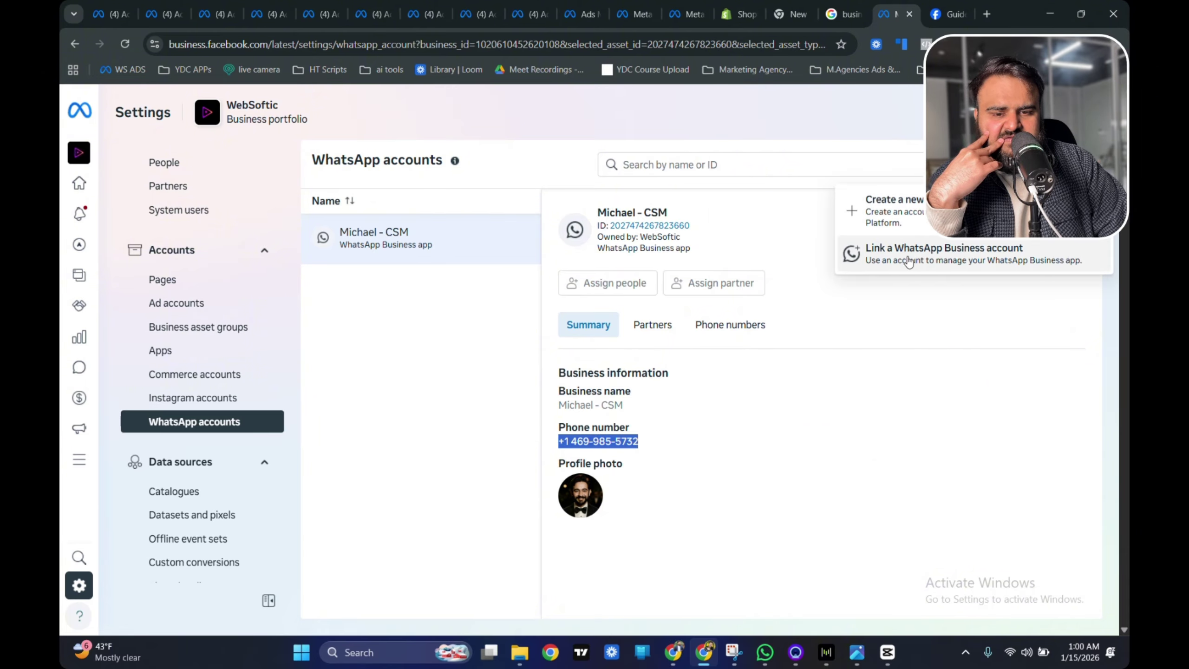
left_click(372, 380)
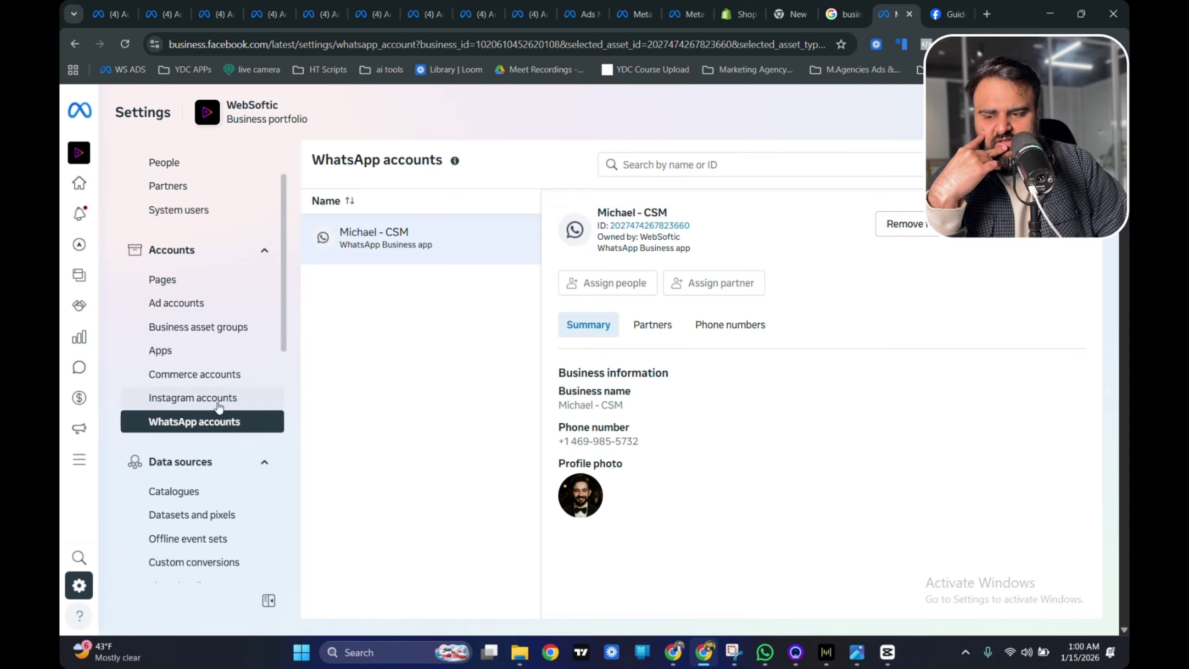
- Open the portfolio's catalogues and look through the list of product catalogues and the businesses that own them
scroll(206, 384, "down", 3)
left_click(203, 352)
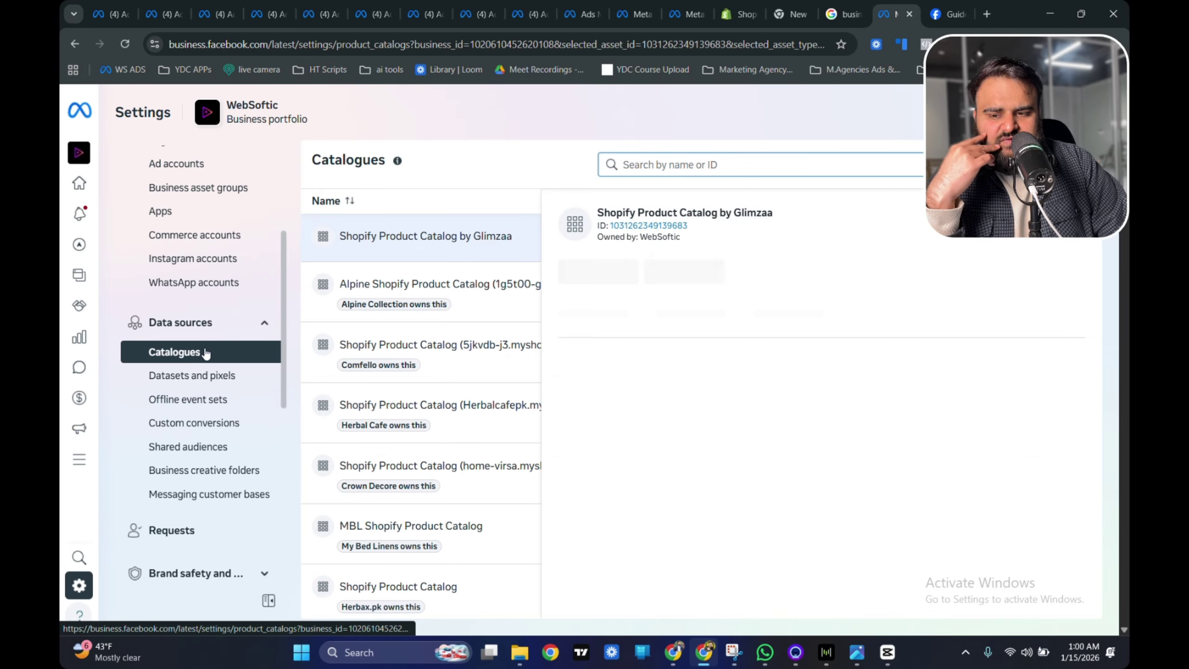
scroll(516, 323, "down", 3)
scroll(507, 326, "up", 3)
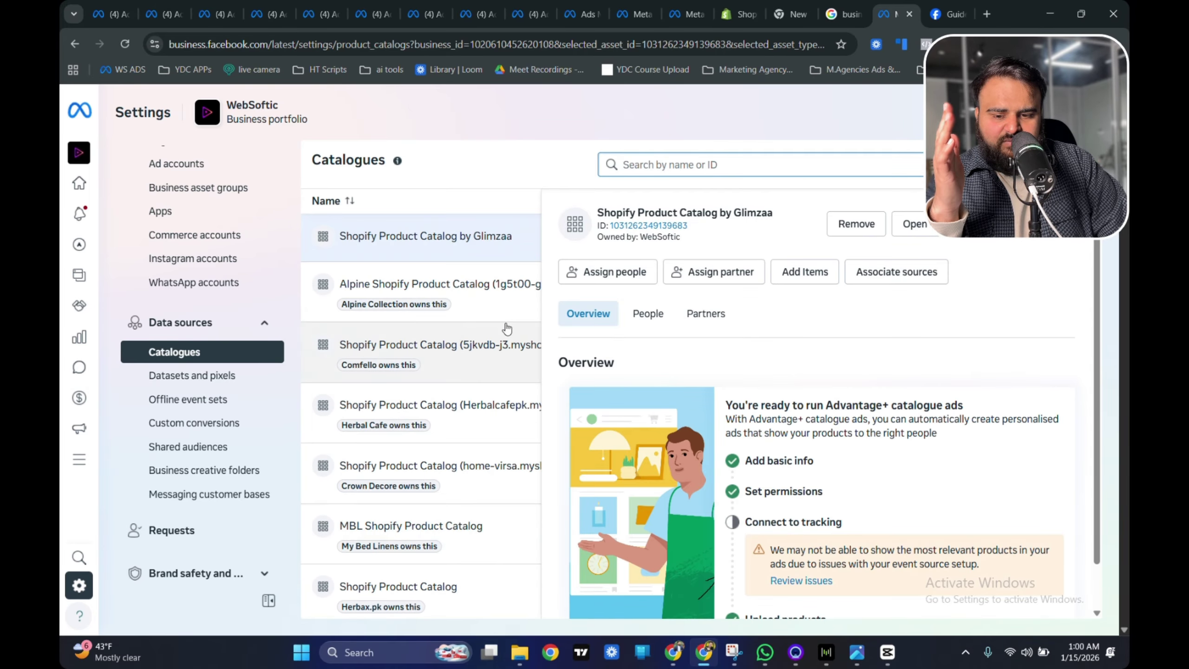
scroll(410, 308, "down", 15)
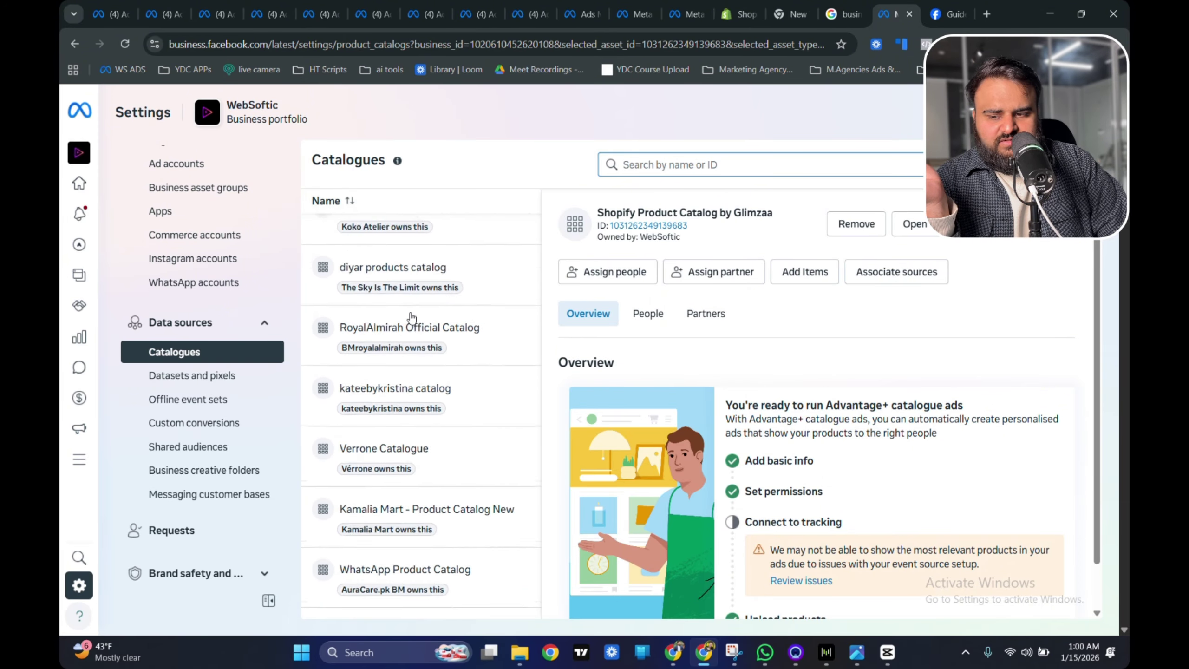
scroll(408, 305, "down", 8)
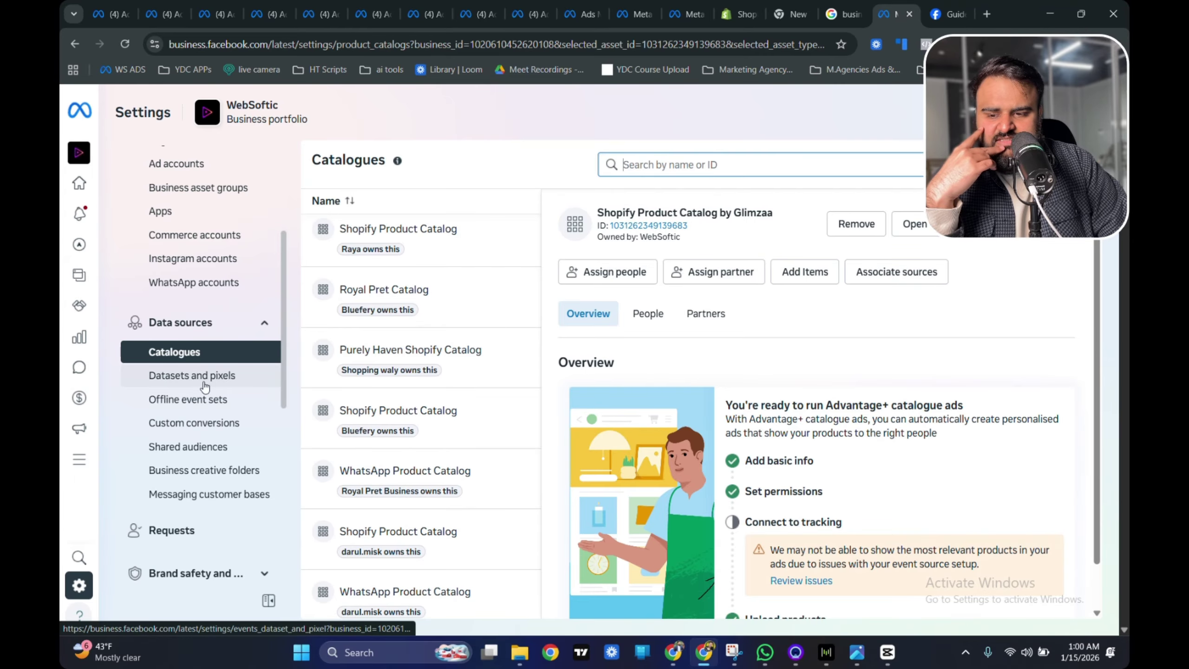
scroll(465, 345, "down", 10)
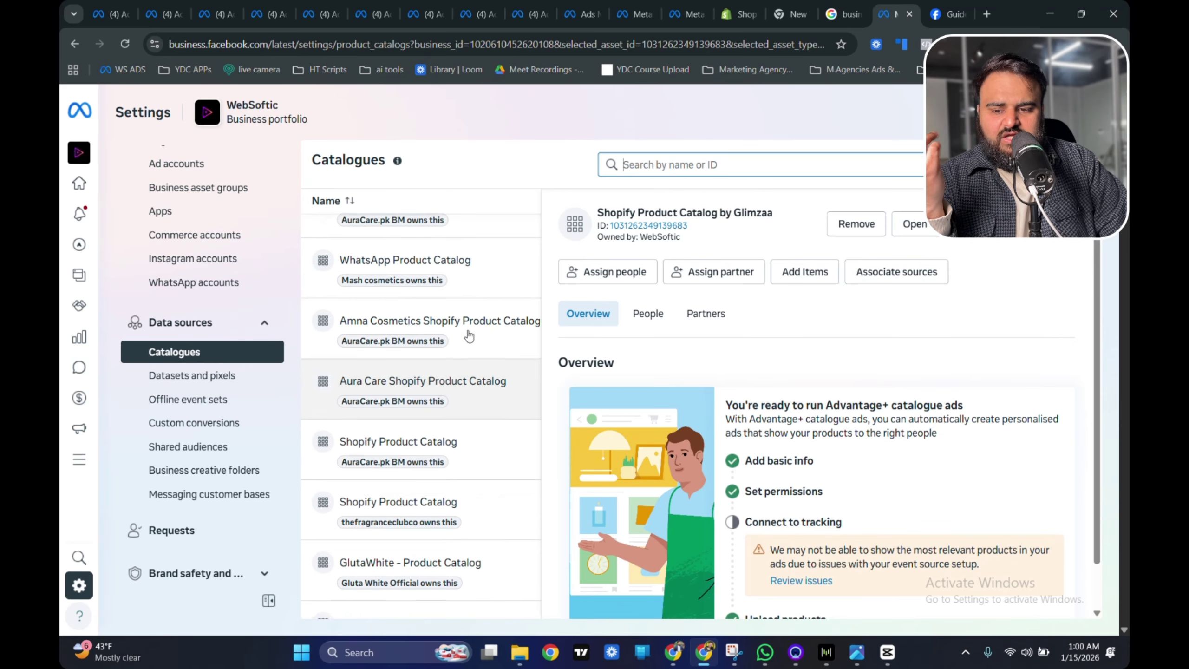
- Open the portfolio's datasets and pixels, view the new dataset form without creating one, and look through the pixel list
left_click(224, 376)
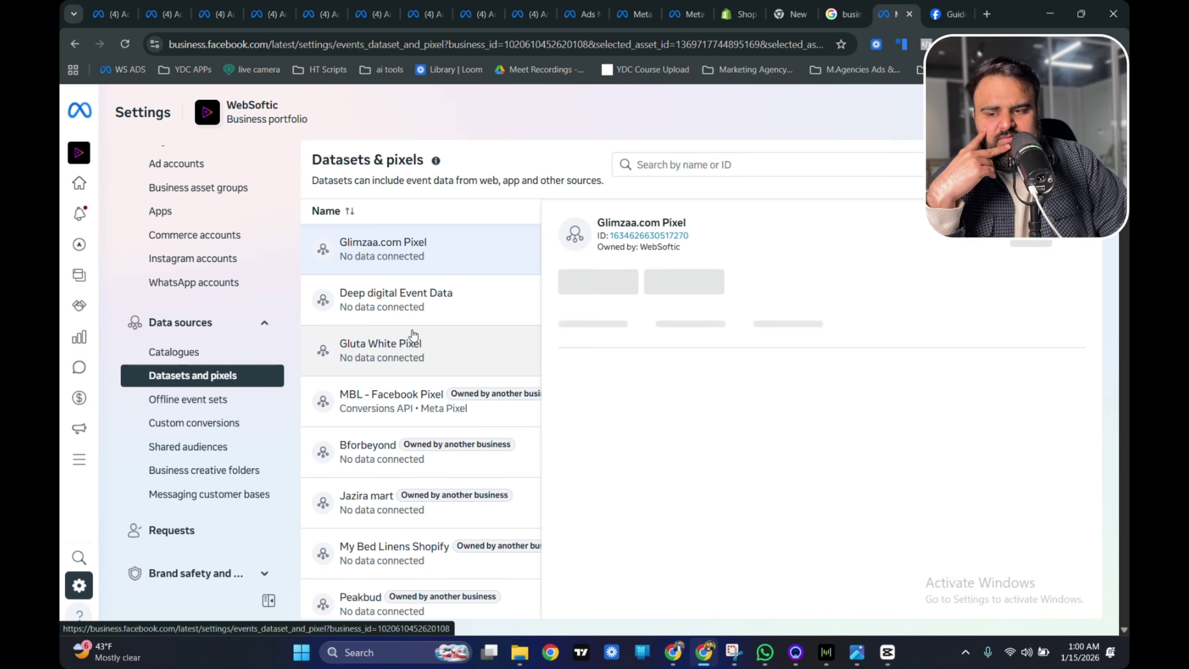
left_click(1062, 164)
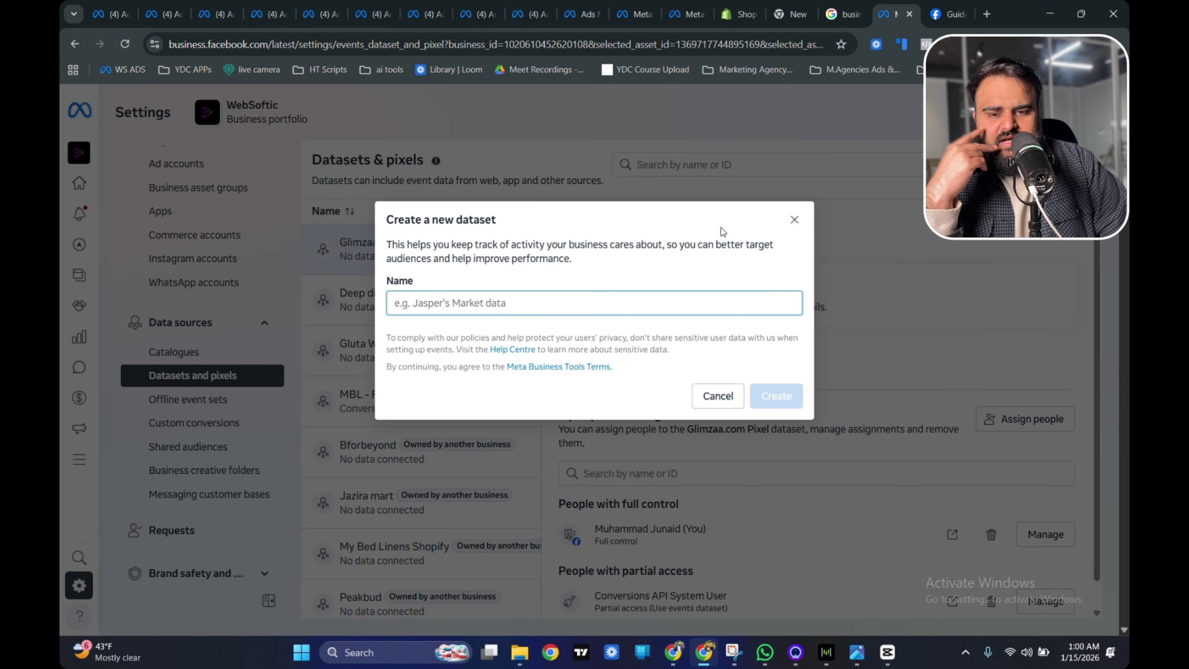
left_click(794, 220)
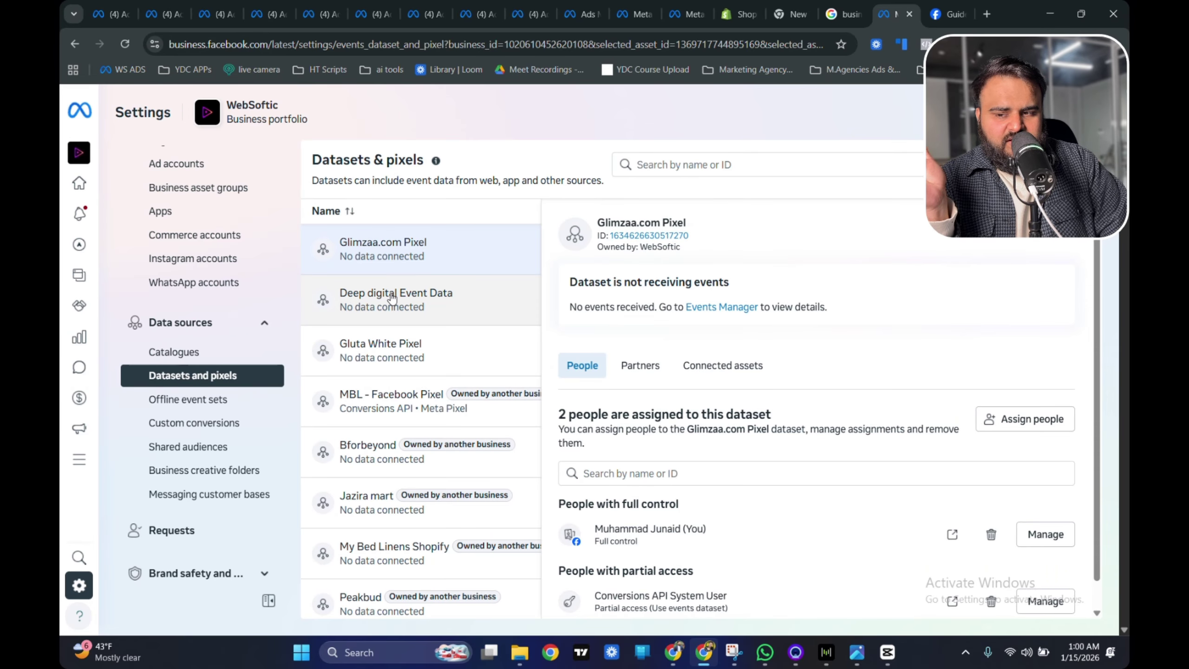
scroll(396, 316, "down", 10)
scroll(398, 318, "down", 5)
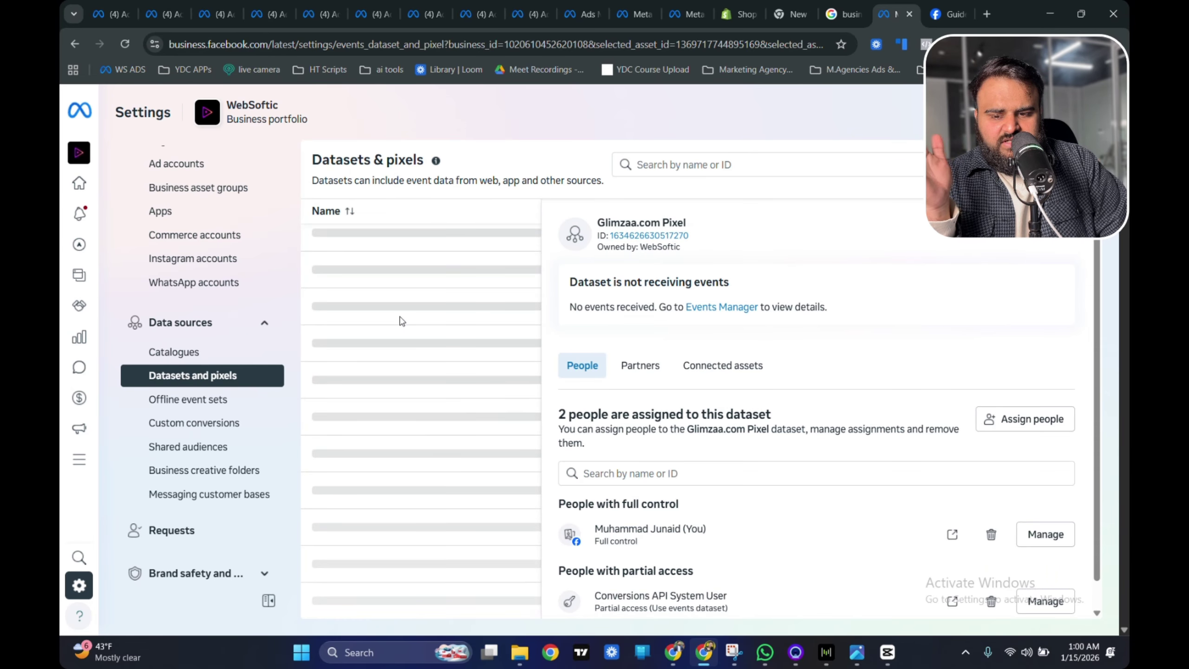
- Switch to Shopify Partners, log in to the Divine Seed store, search for "facebook" and open its Facebook & Instagram app
left_click(742, 18)
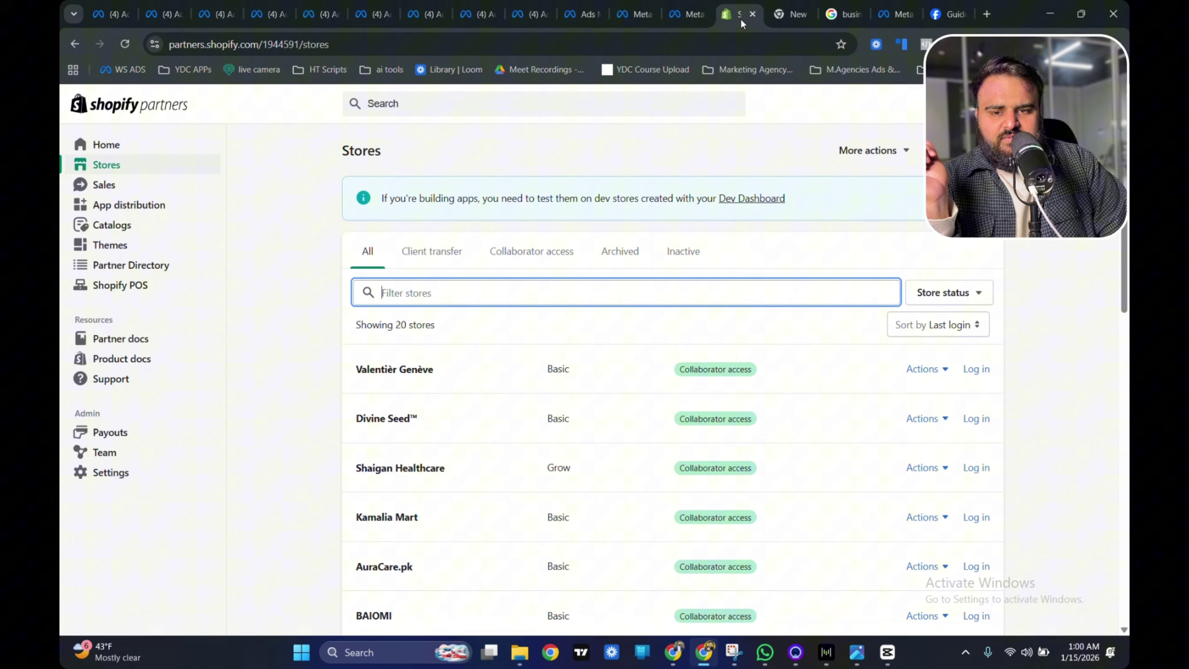
left_click(975, 419)
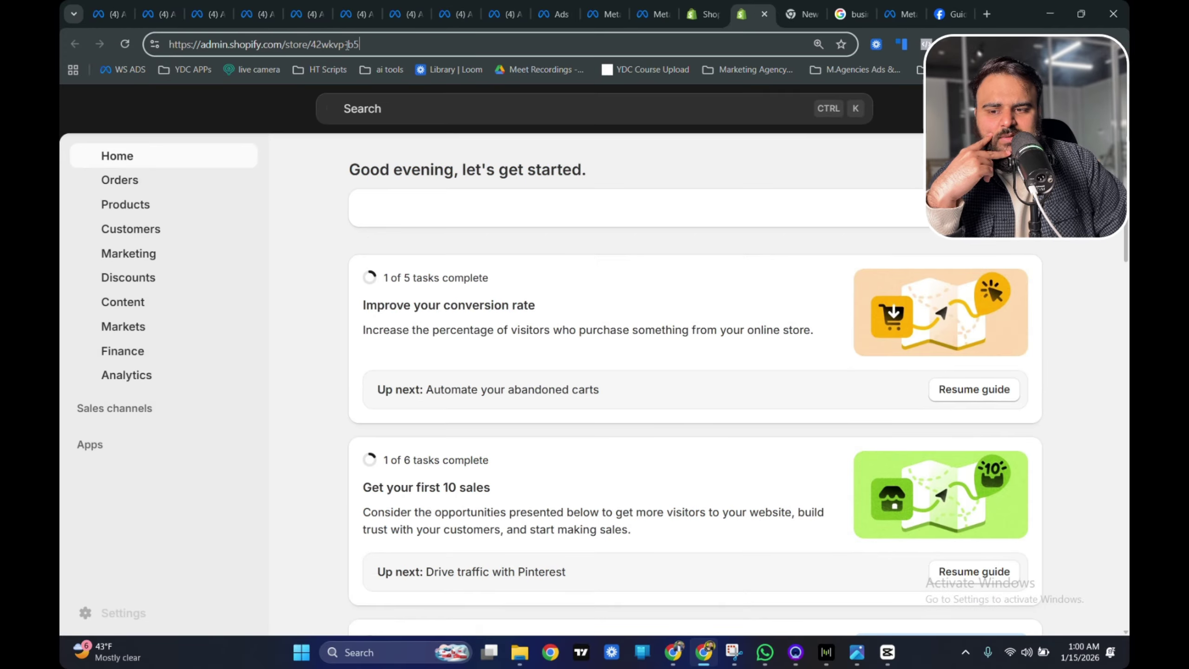
left_click(396, 112)
type("face")
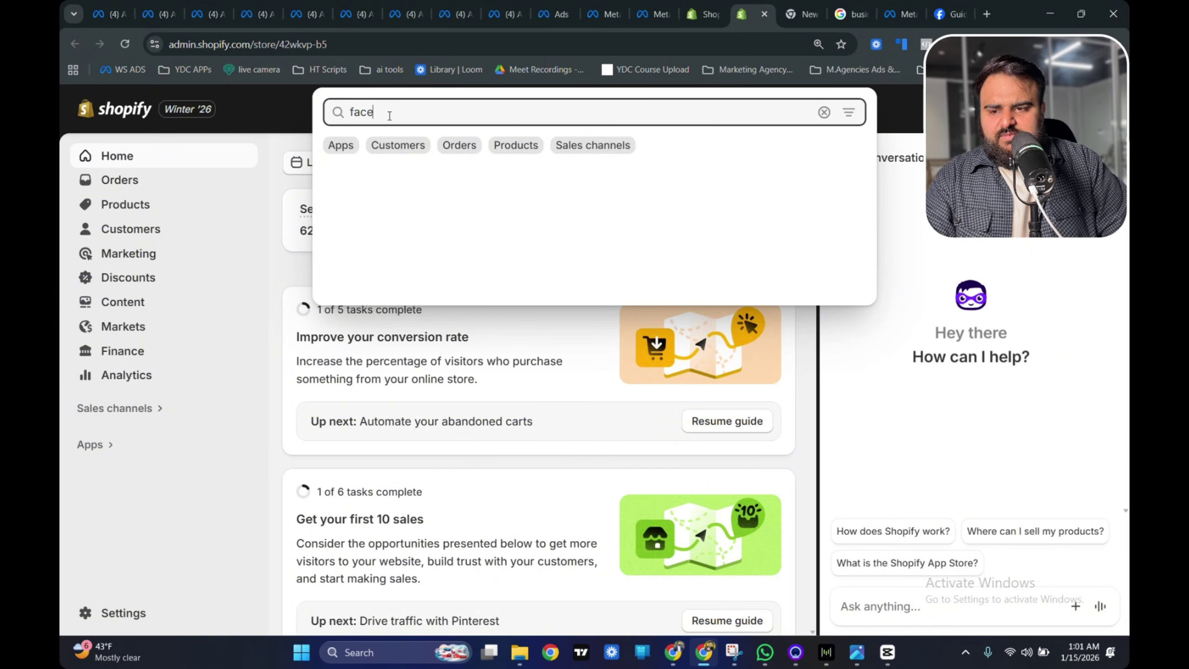
type("book")
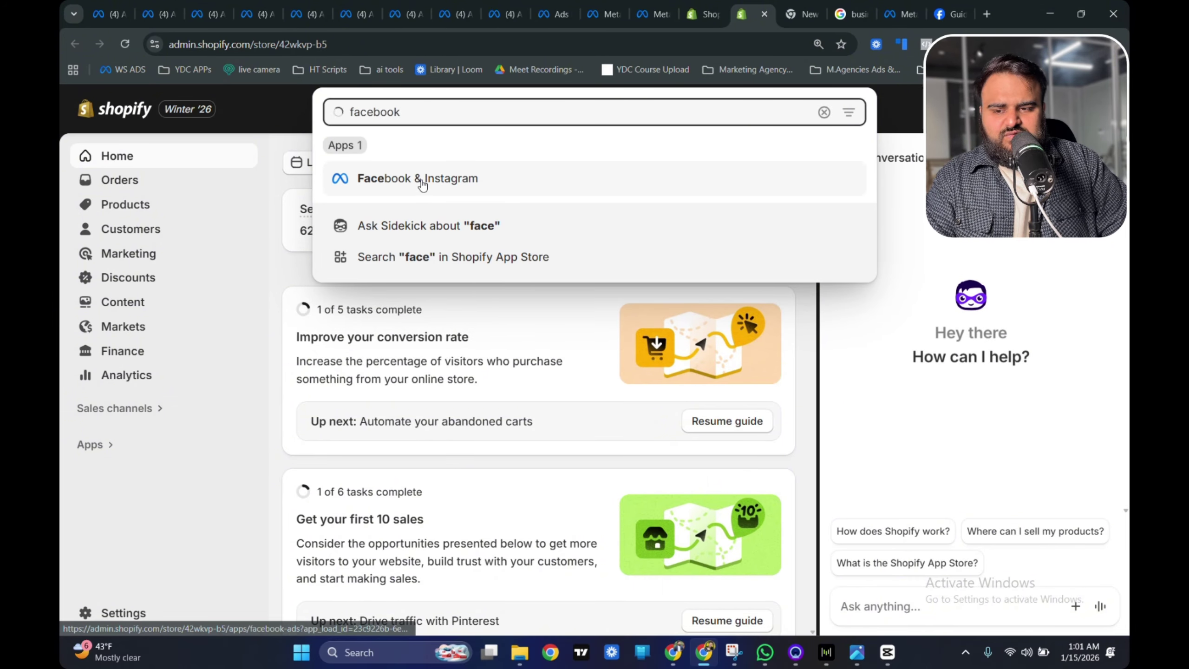
left_click(423, 185)
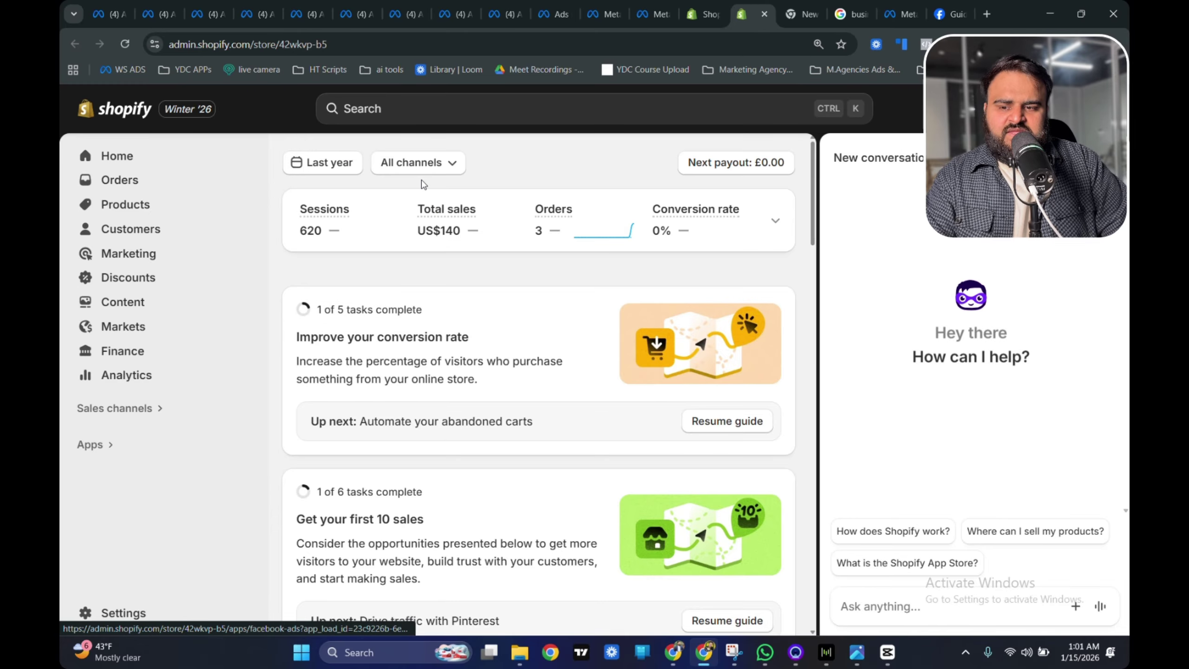
left_click_drag(748, 14, 850, 15)
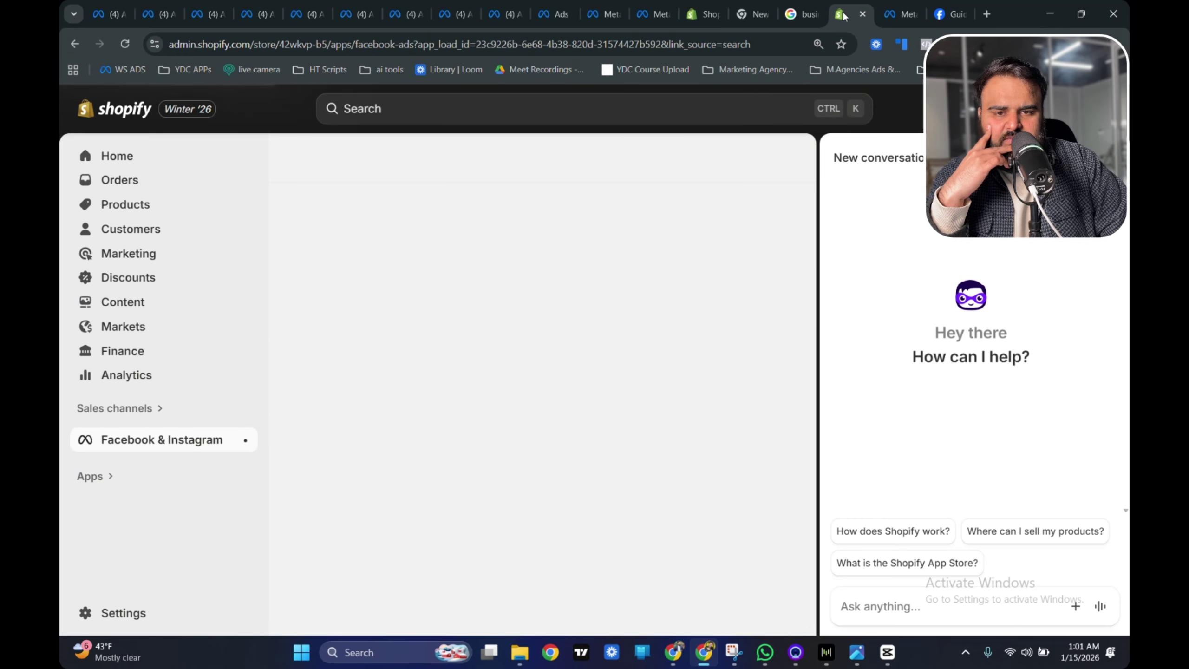
- Return to the Divine Seed store's Facebook & Instagram app and view its account connection prompt at 100% page zoom
left_click(942, 14)
left_click(889, 9)
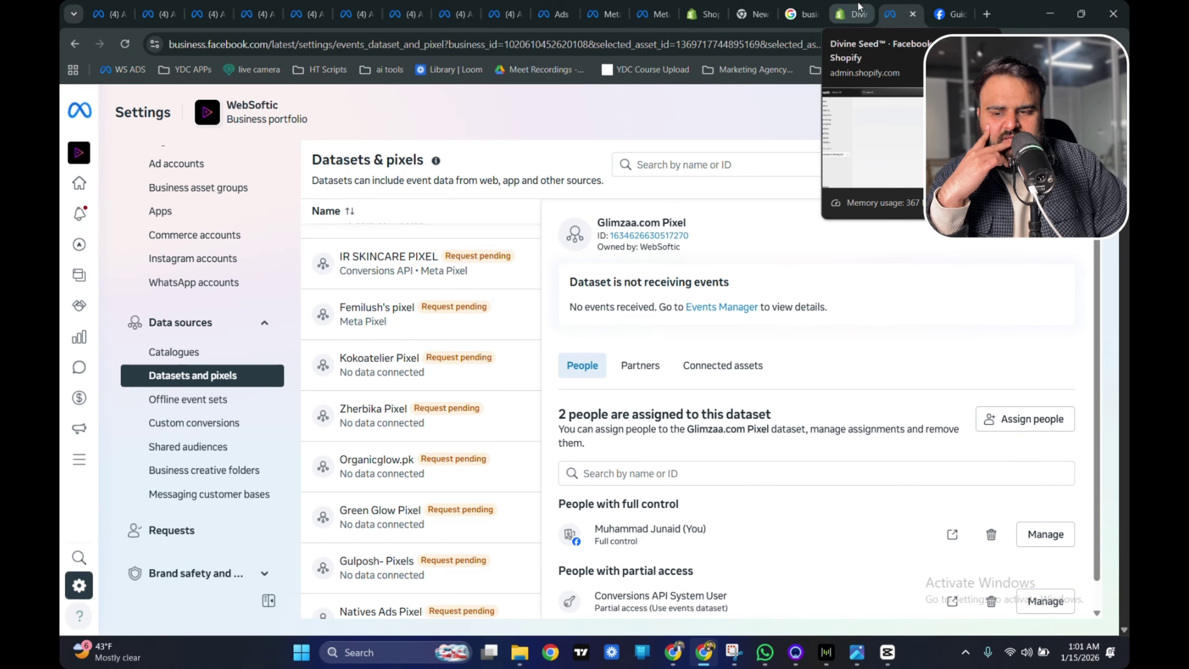
left_click(850, 5)
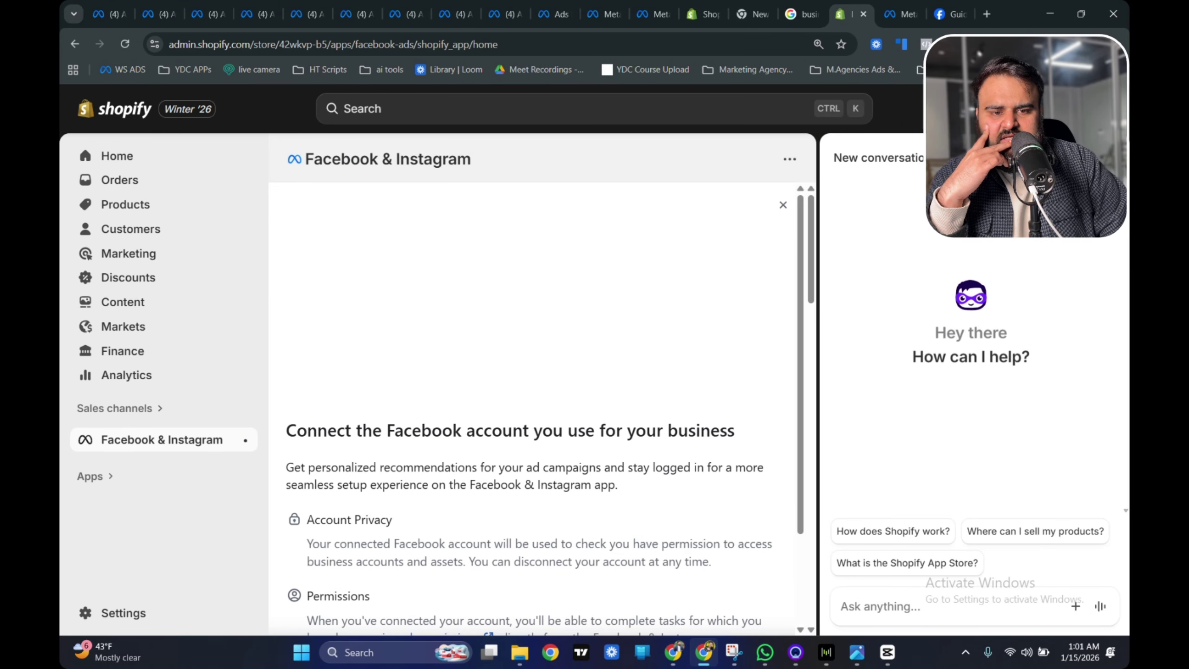
scroll(949, 311, "down", 3)
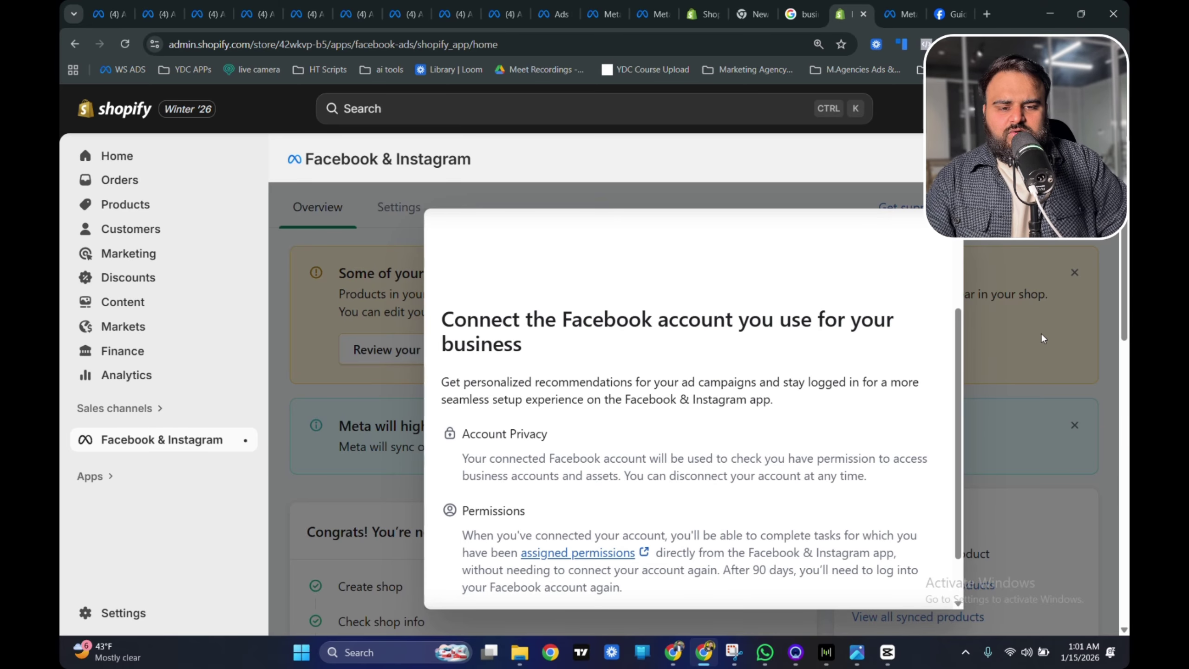
key("ctrl+minus")
key("ctrl+minus")
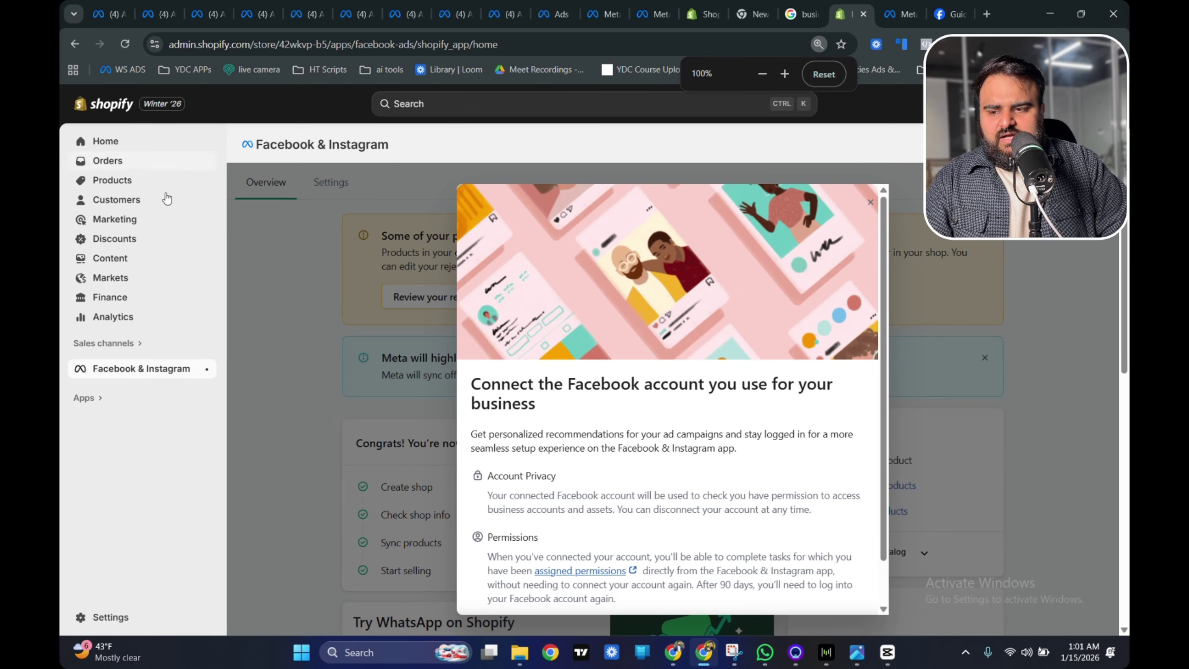
left_click(476, 110)
left_click(390, 130)
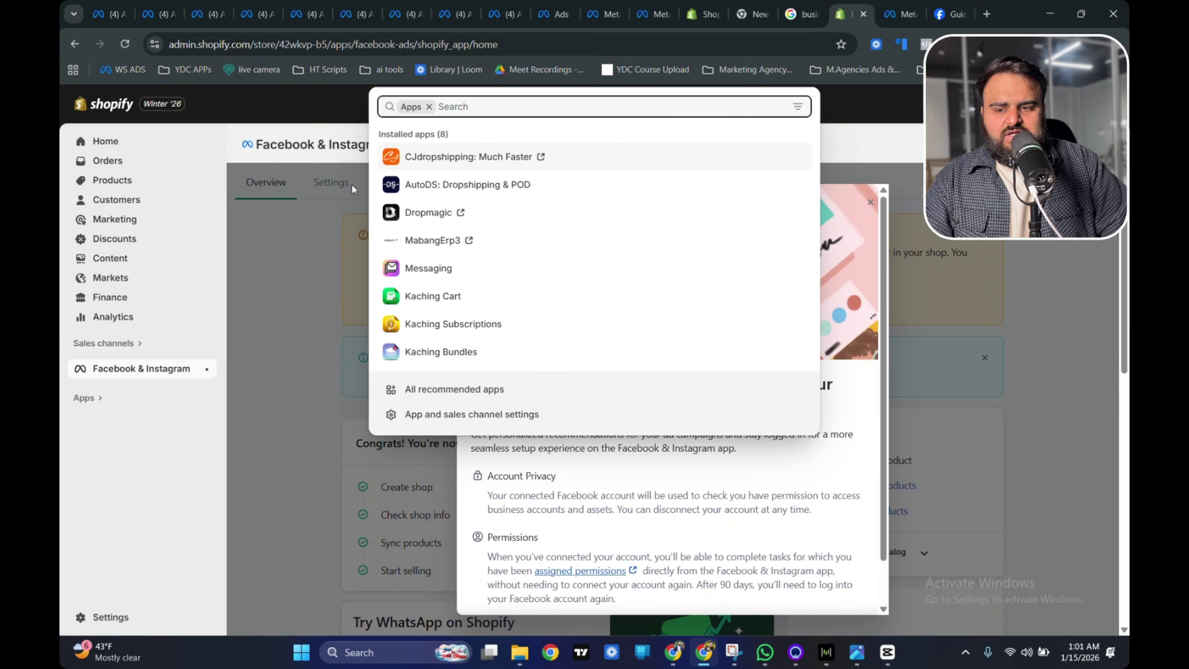
type("face")
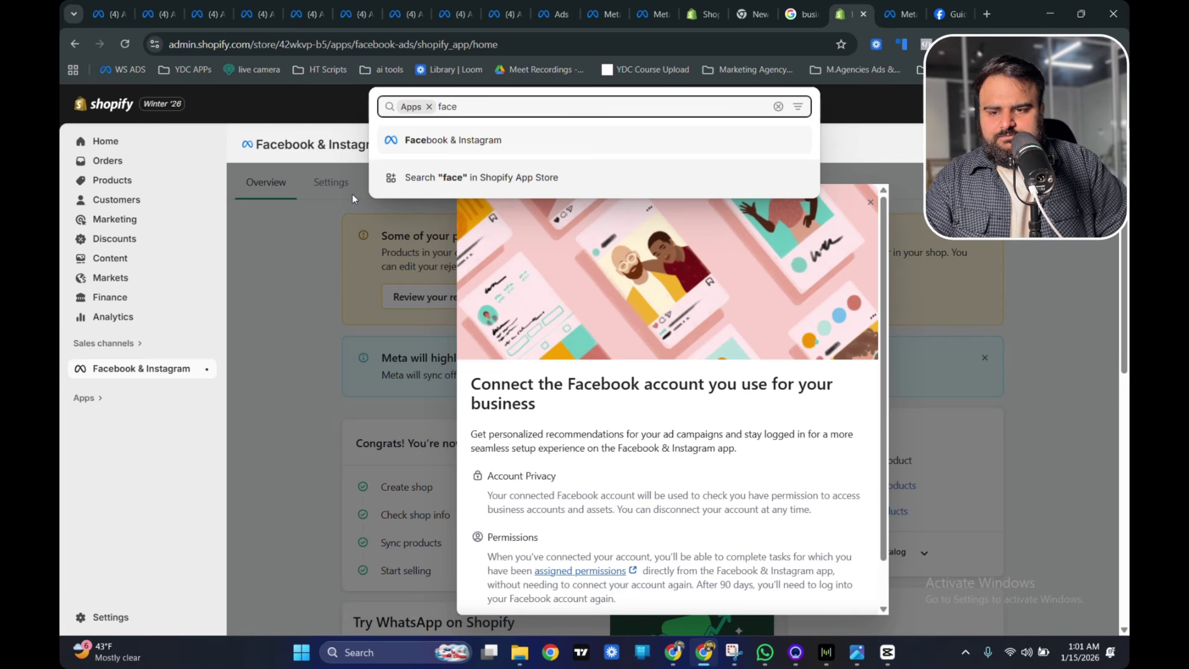
type("b")
left_click(868, 139)
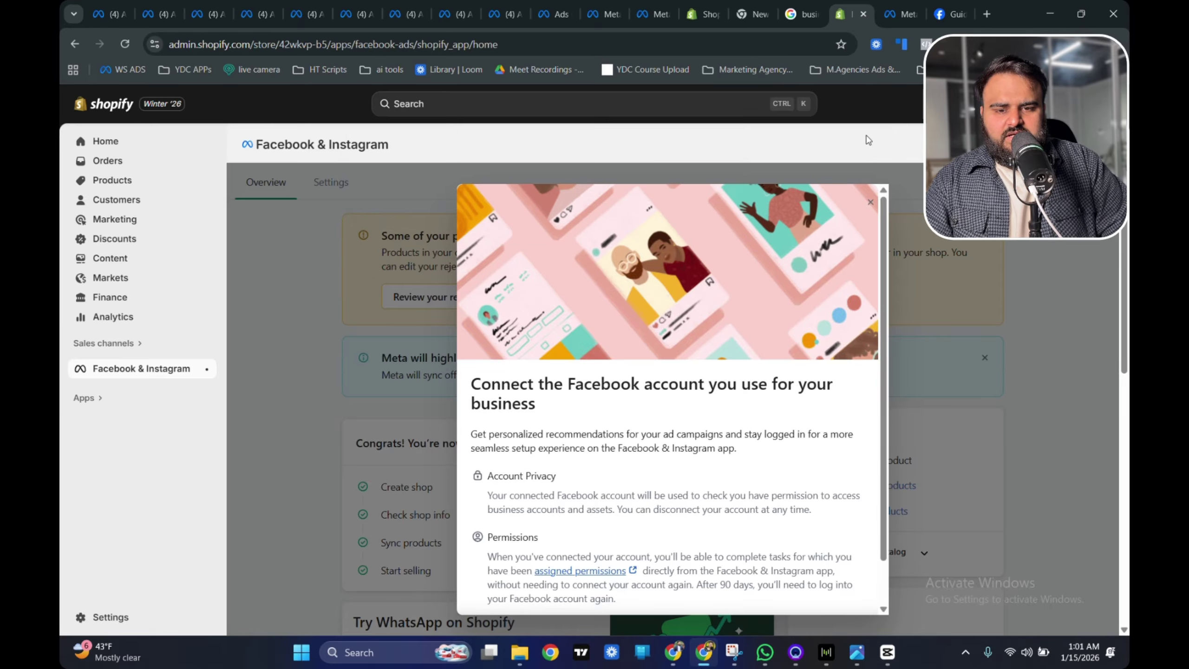
- Read through the prompt to connect the Facebook account used for the business, including its privacy and permissions notes
scroll(871, 209, "down", 3)
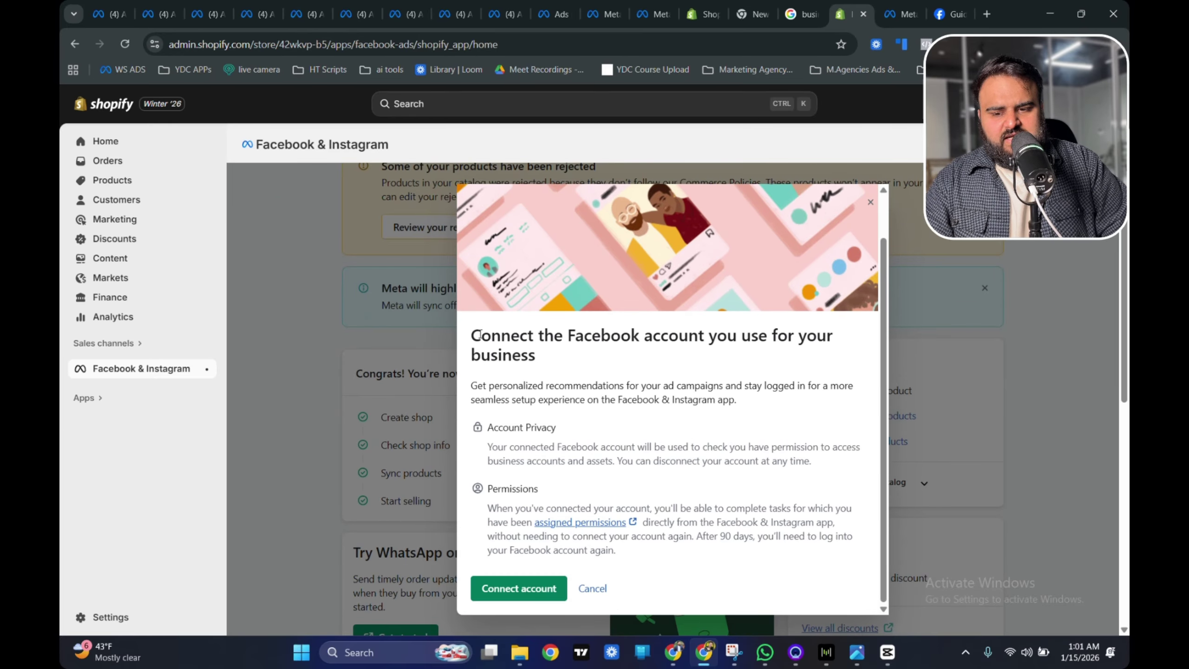
left_click_drag(481, 335, 739, 338)
left_click(623, 357)
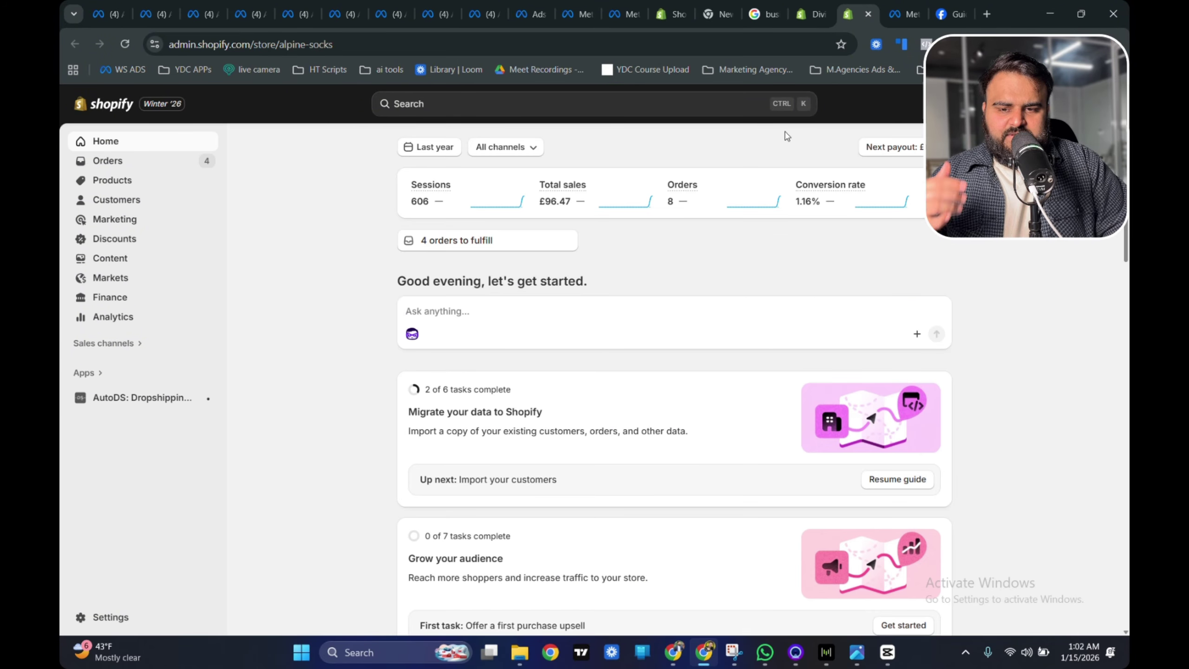
left_click(927, 8)
left_click(867, 5)
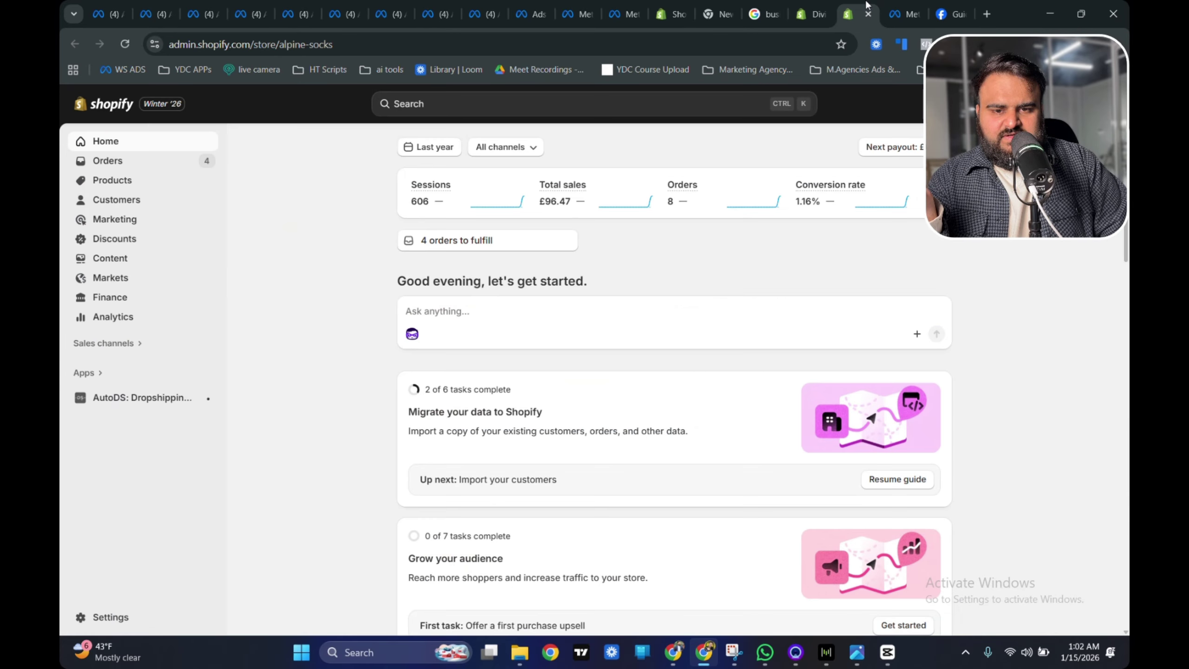
left_click(890, 15)
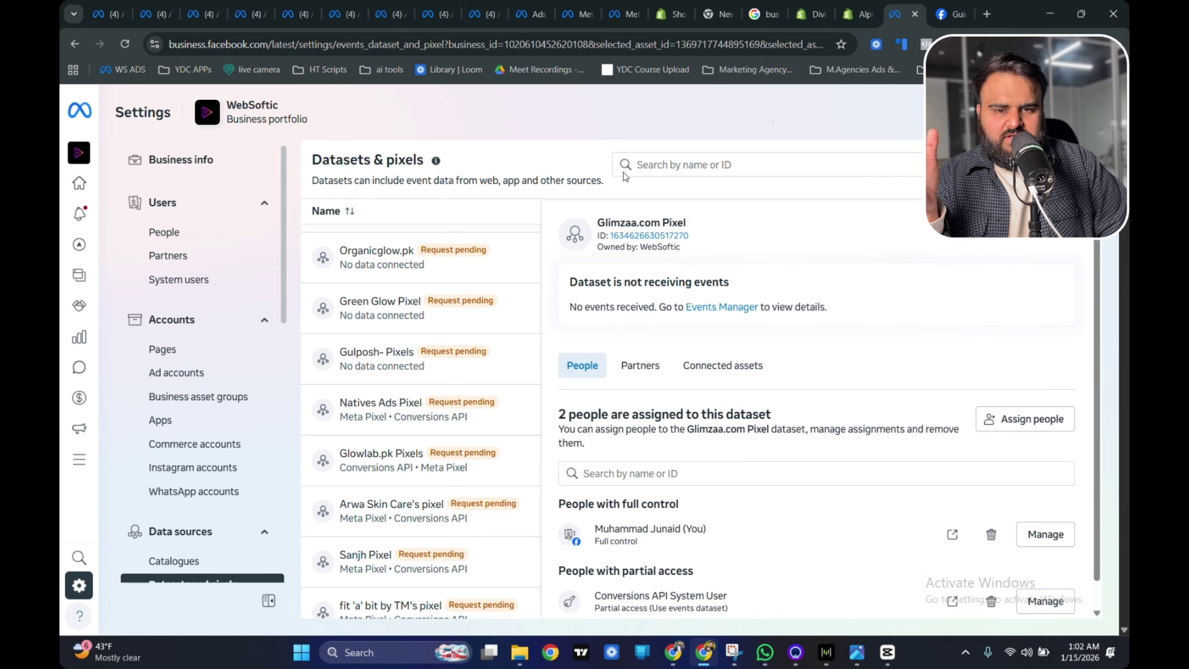
left_click(949, 13)
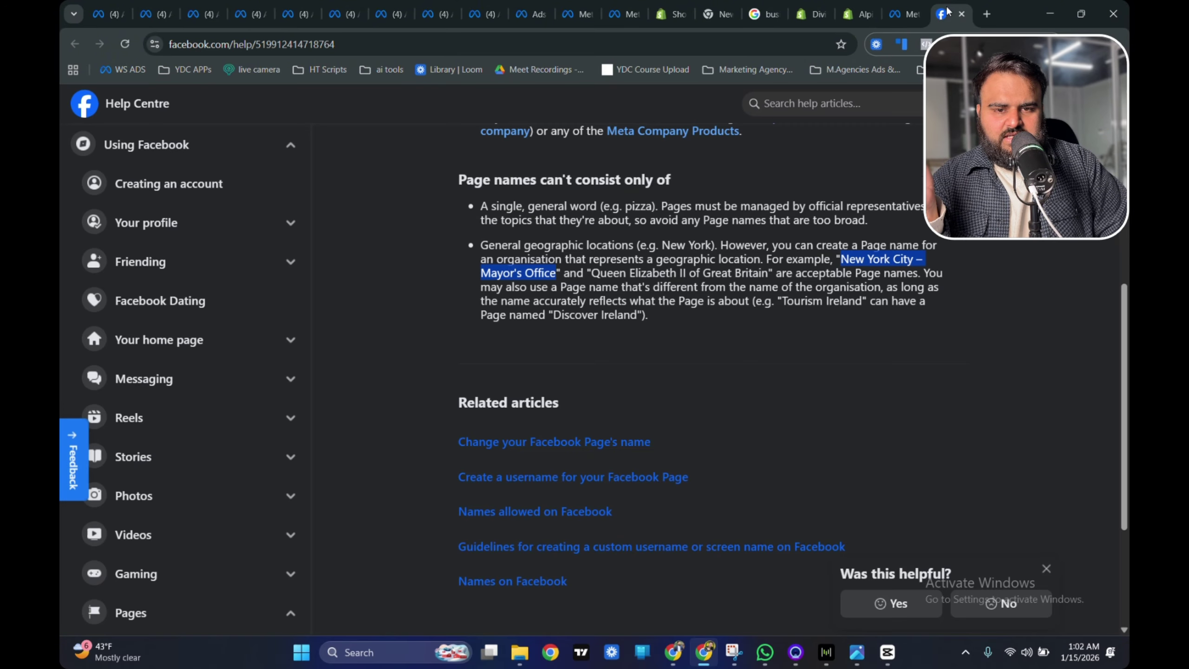
- Switch to the Alpine Collection store's admin, search for "facebook" and open its Facebook & Instagram app
left_click(857, 14)
left_click(553, 105)
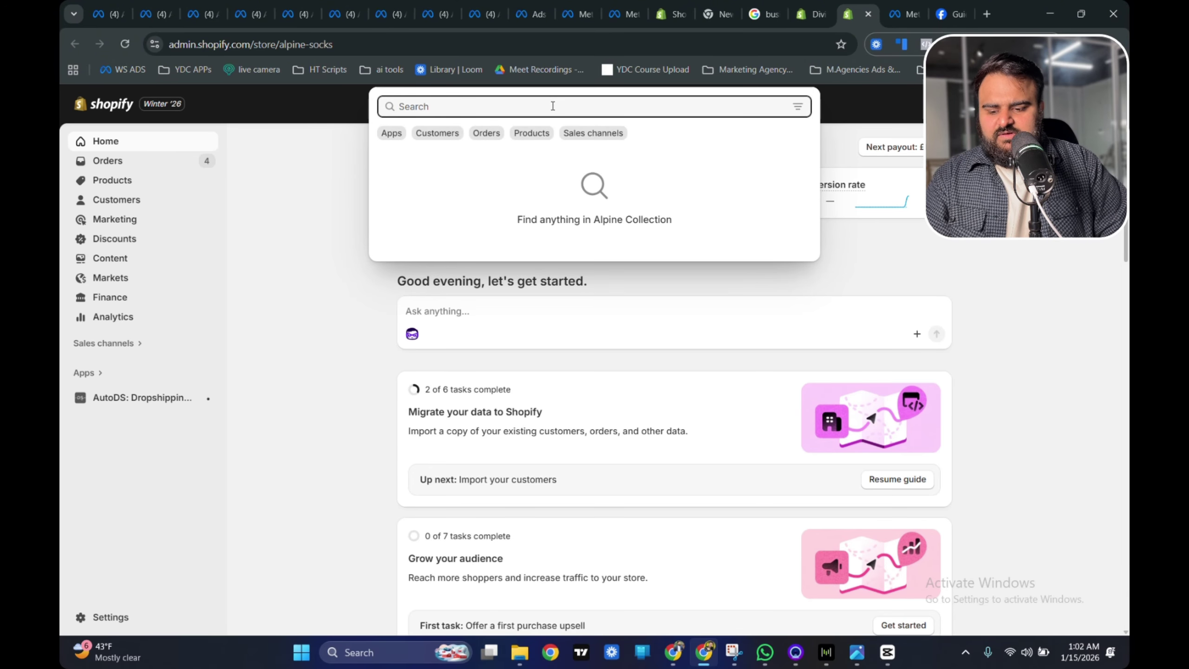
type("fa")
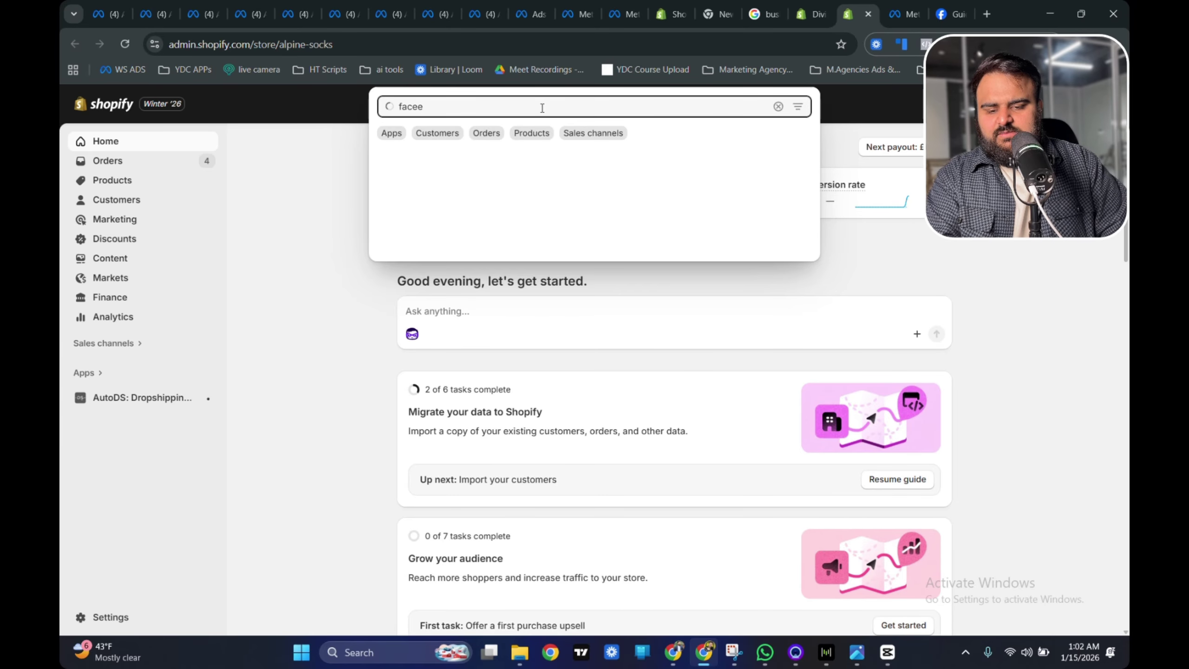
type("cee")
key("BackSpace")
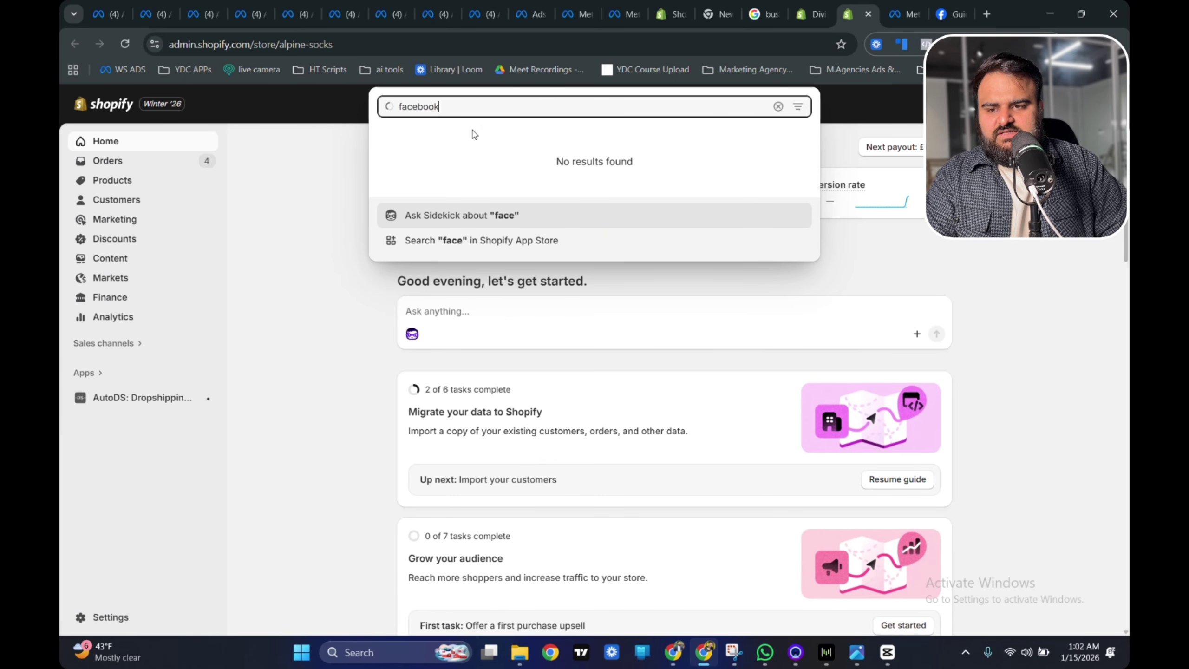
left_click(443, 168)
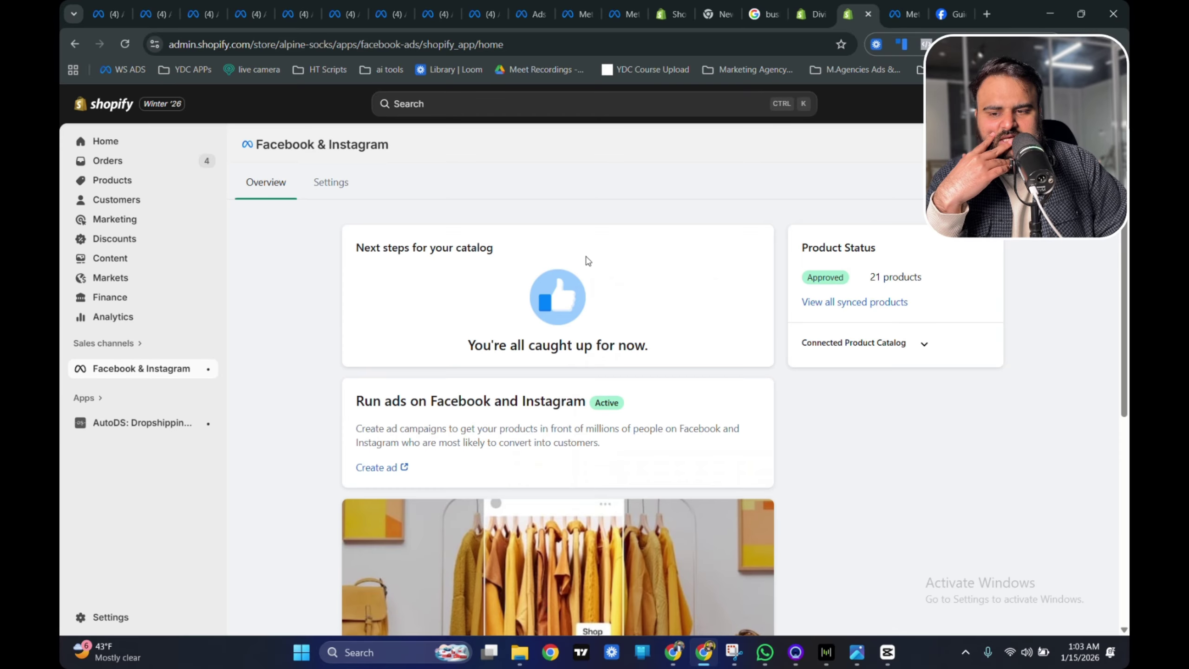
- Review the Facebook & Instagram app's settings for data sharing, the tracking dataset and the connected product catalog
left_click(323, 180)
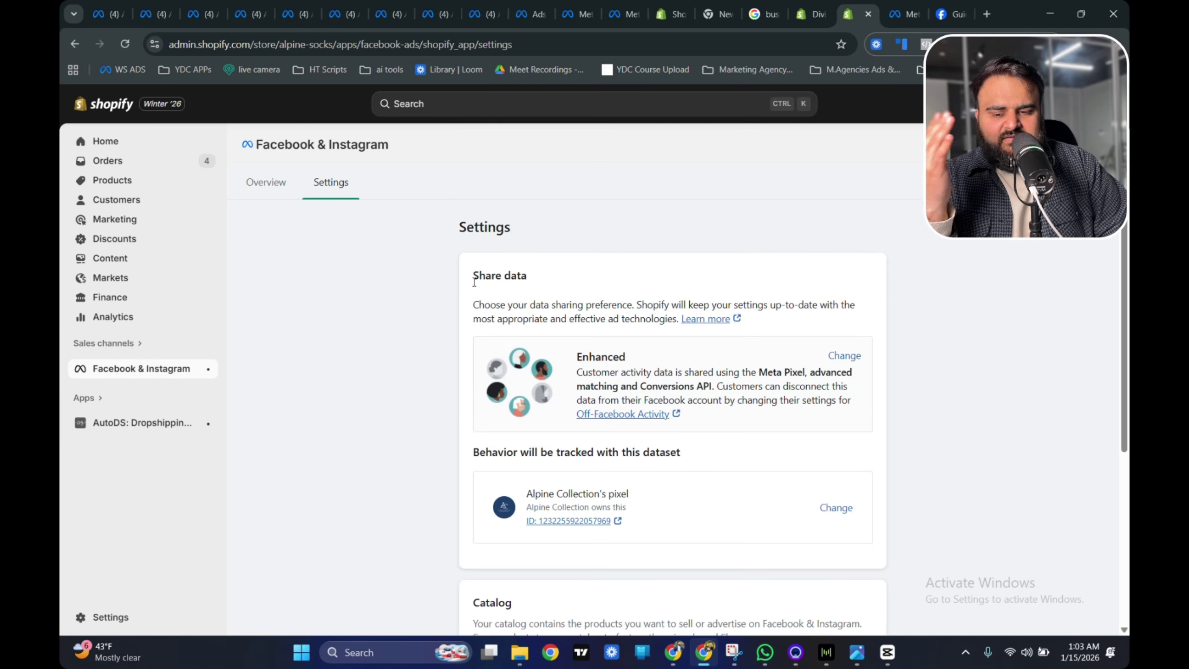
scroll(515, 328, "down", 3)
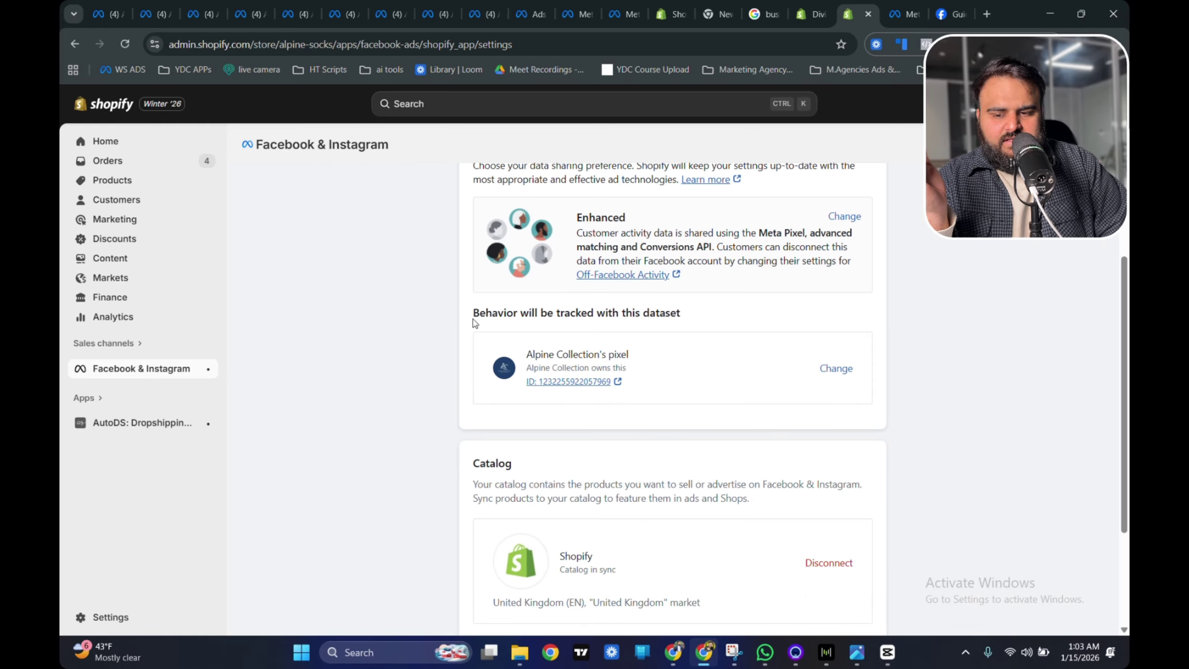
left_click_drag(531, 358, 665, 359)
left_click(636, 360)
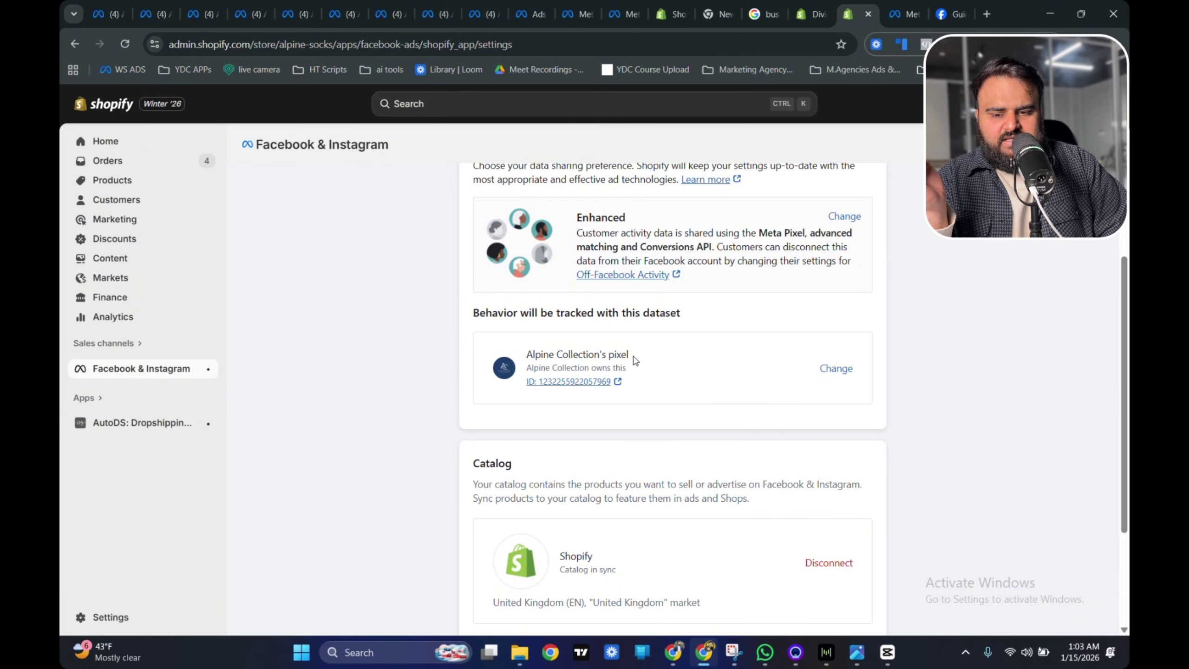
scroll(577, 381, "down", 3)
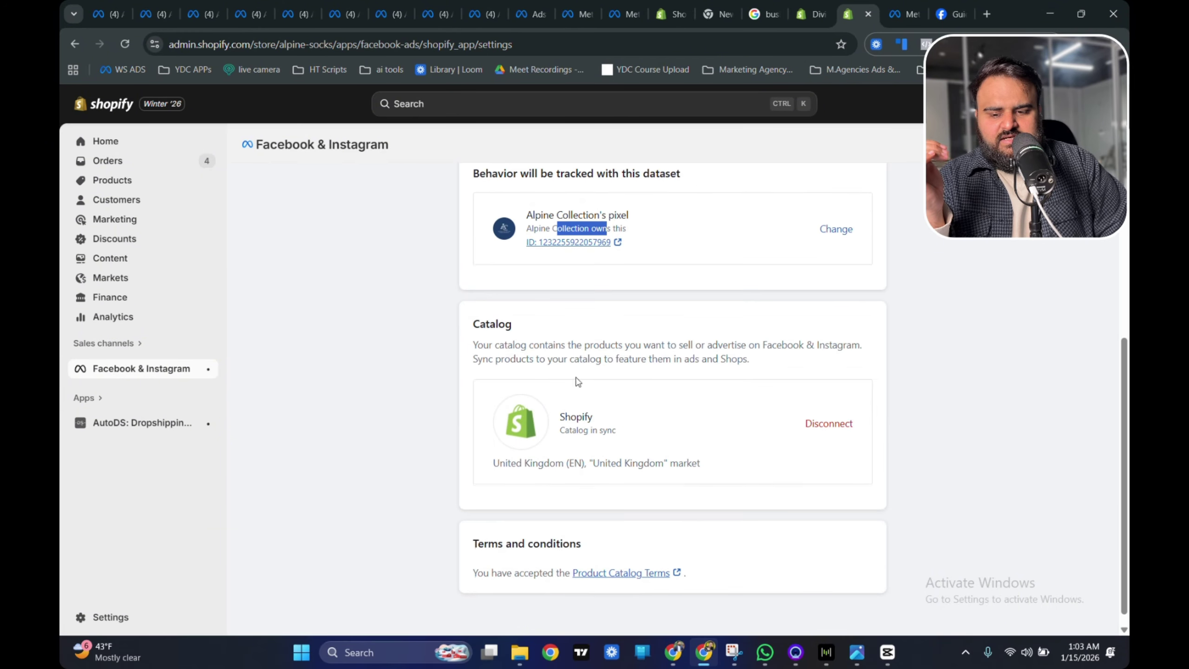
- Open the Facebook & Instagram app's overview, expand the connected product catalog and examine its name and details
double_click(567, 417)
scroll(576, 417, "up", 10)
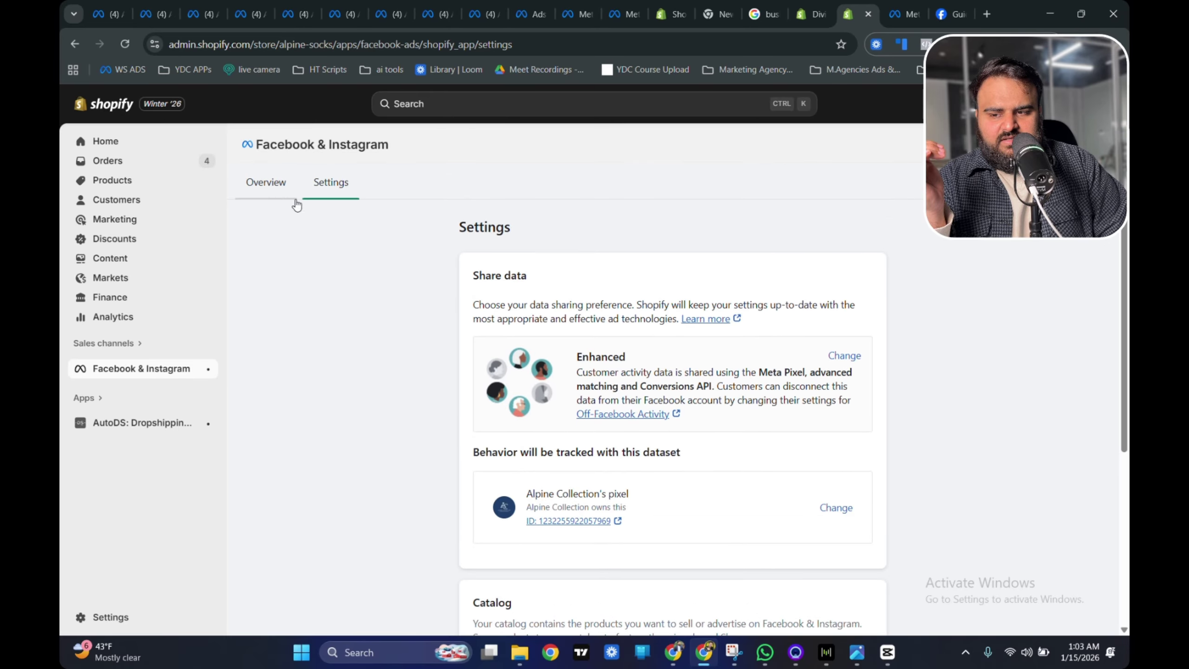
left_click(280, 206)
scroll(503, 345, "down", 4)
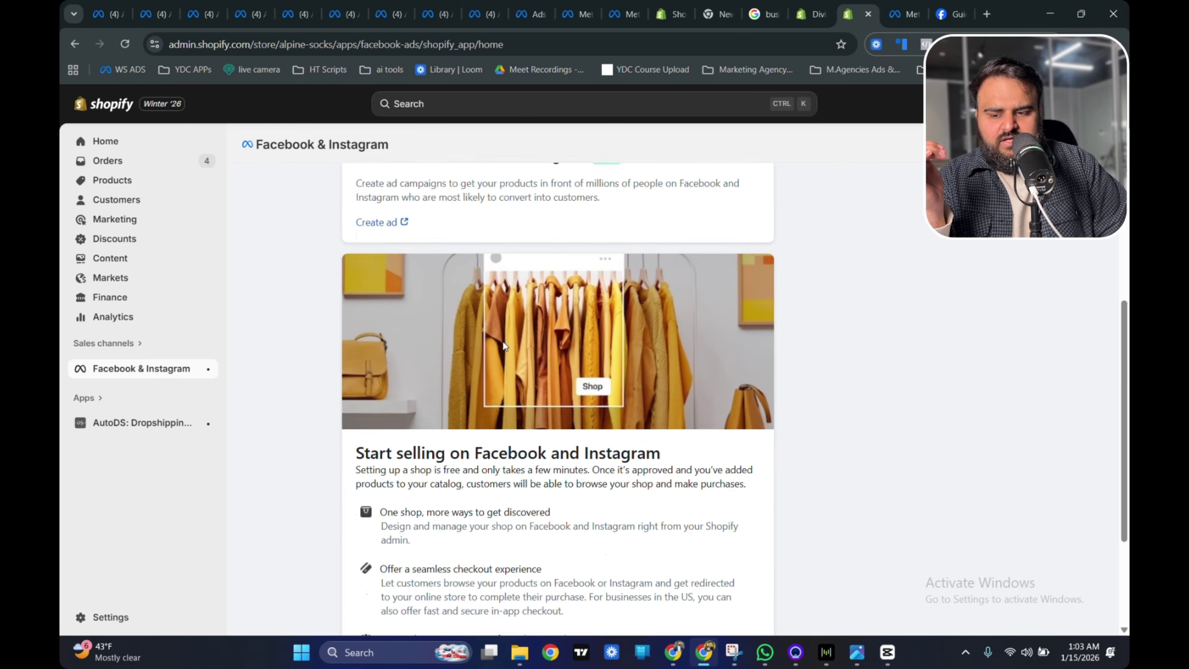
scroll(504, 345, "up", 5)
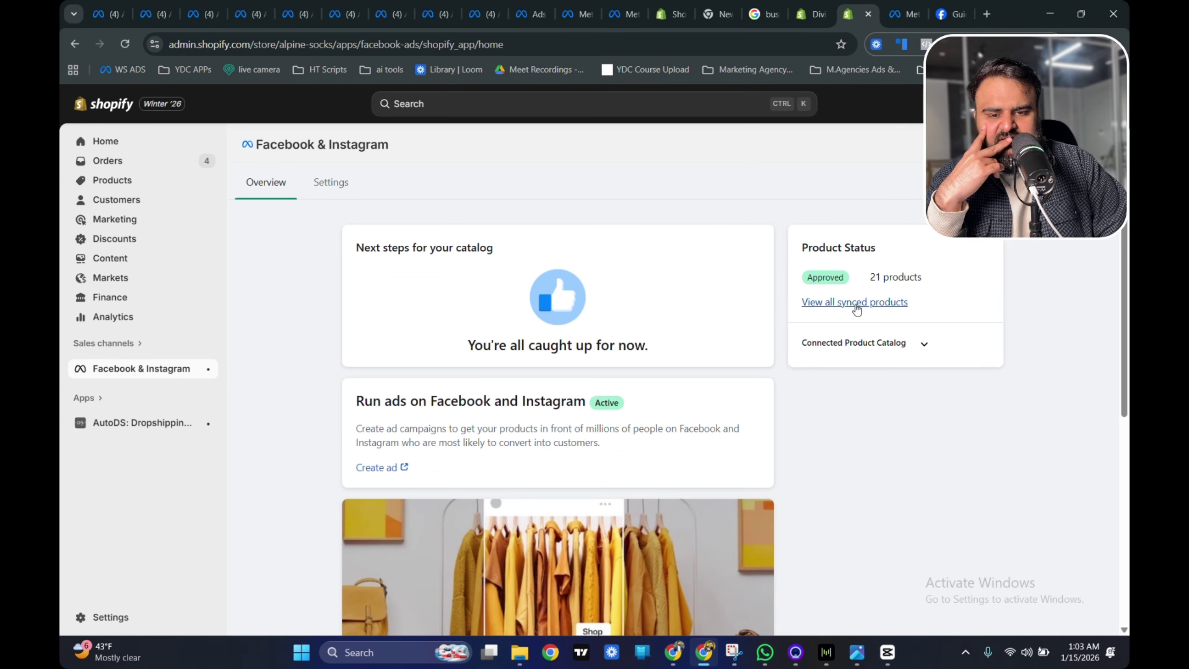
left_click(923, 345)
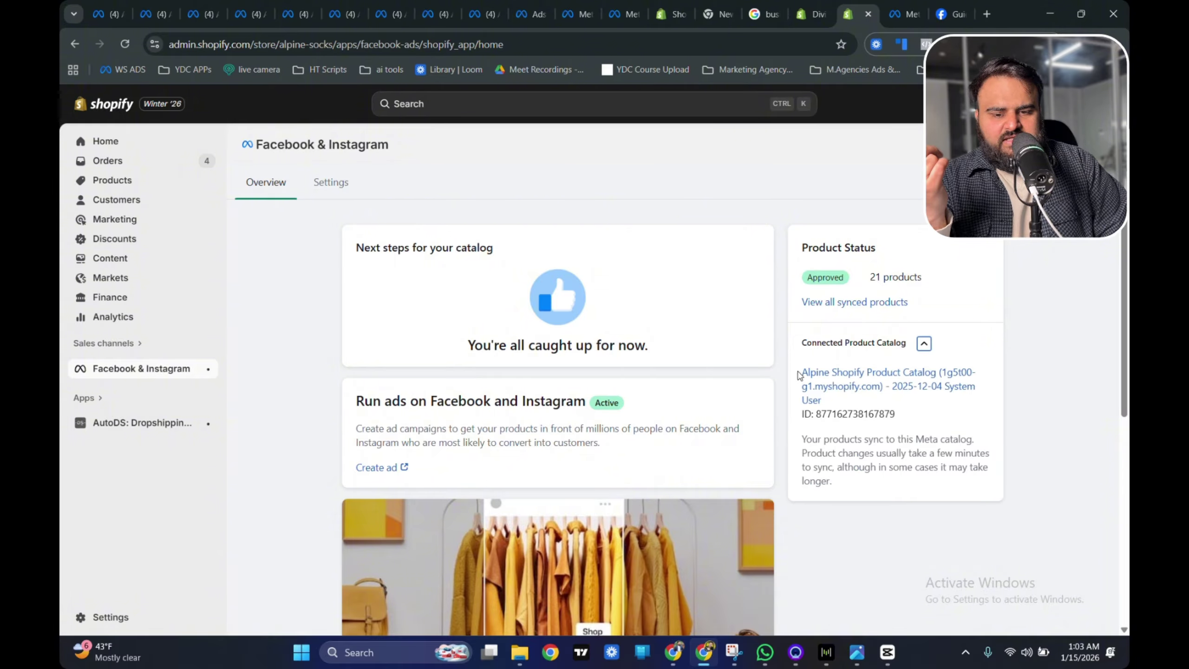
left_click_drag(799, 373, 888, 387)
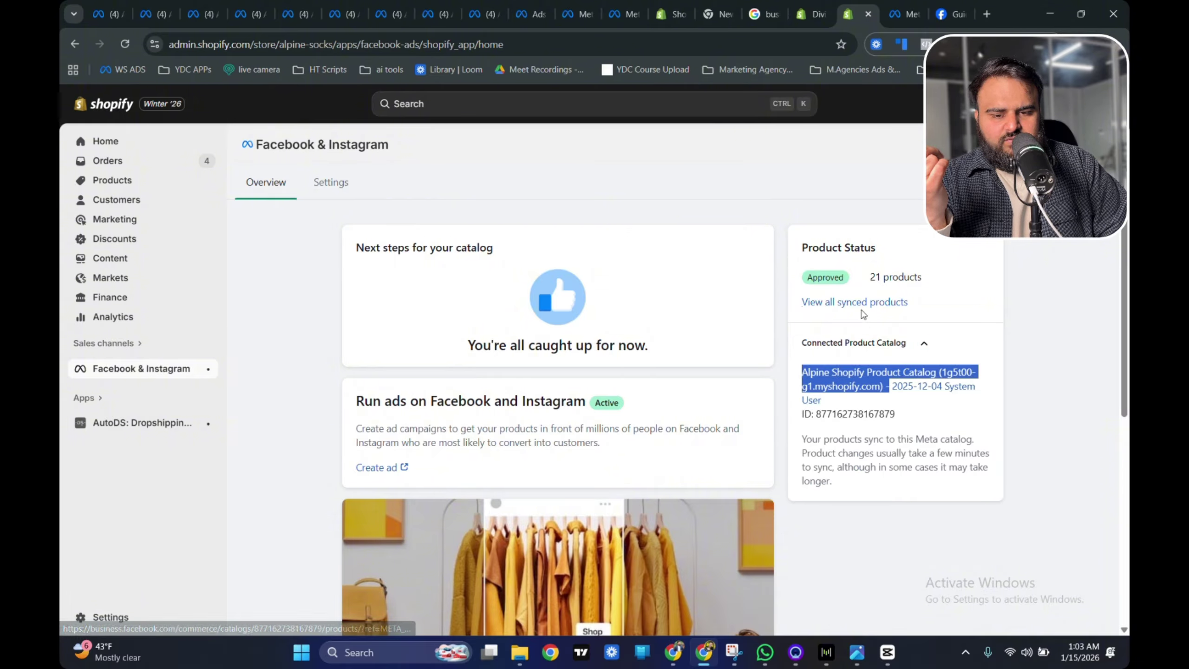
- Check in the app's settings which business owns the tracking dataset, and return to the overview
left_click(331, 184)
scroll(581, 374, "down", 3)
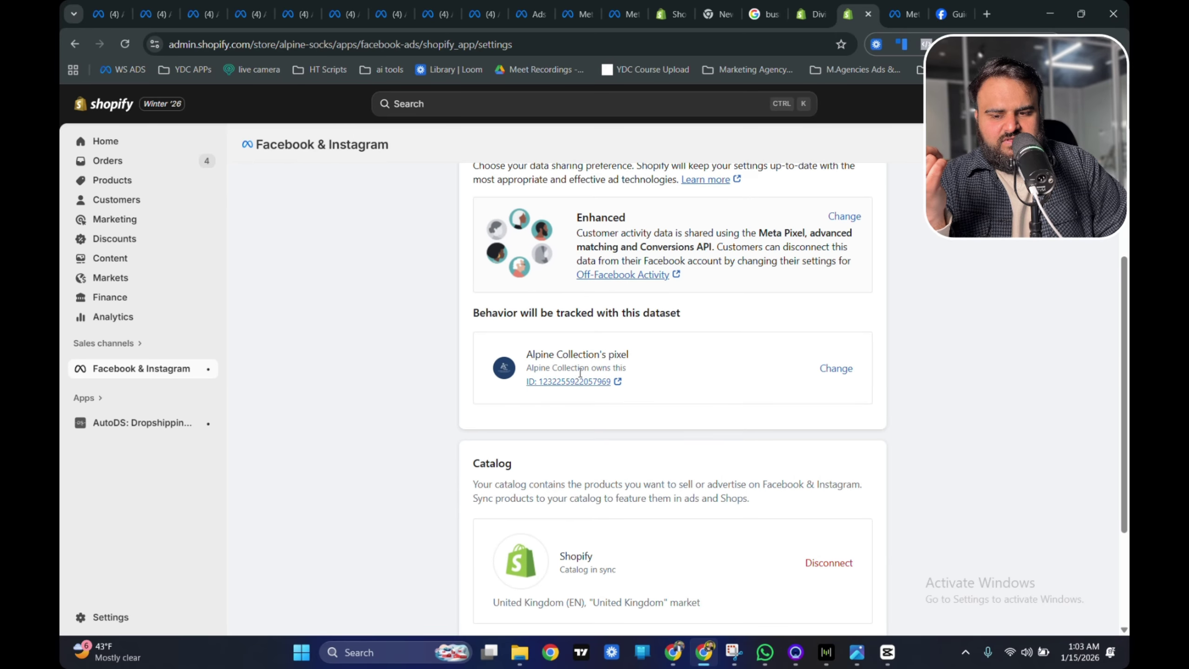
left_click_drag(534, 369, 645, 372)
scroll(645, 372, "up", 3)
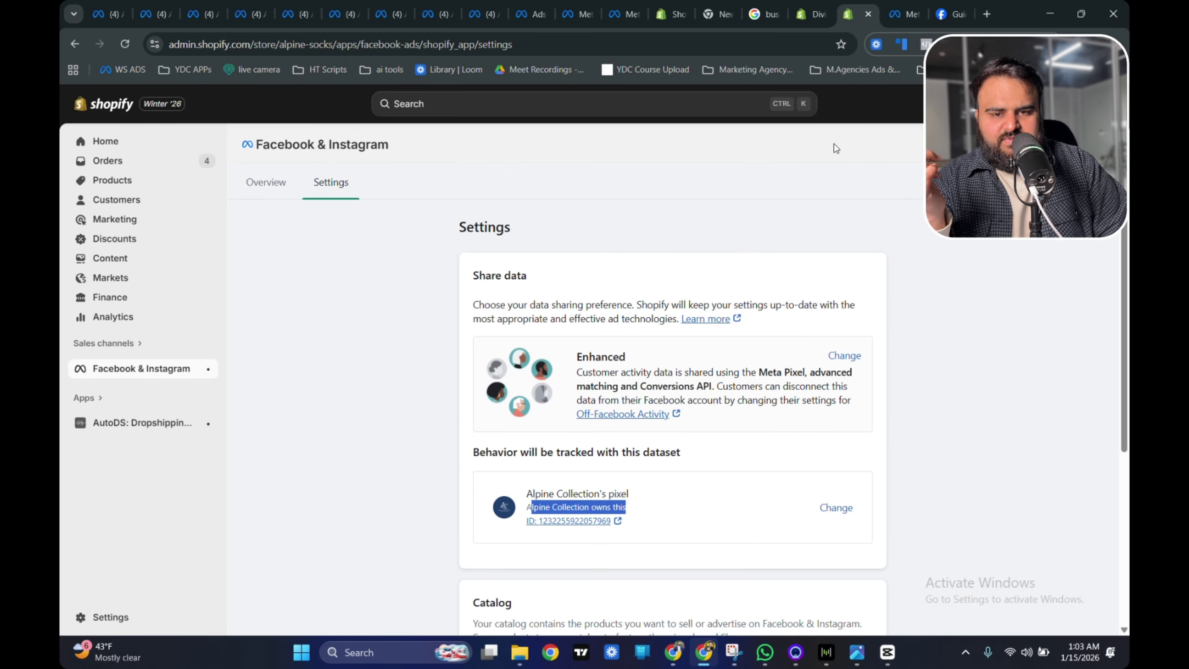
left_click(266, 184)
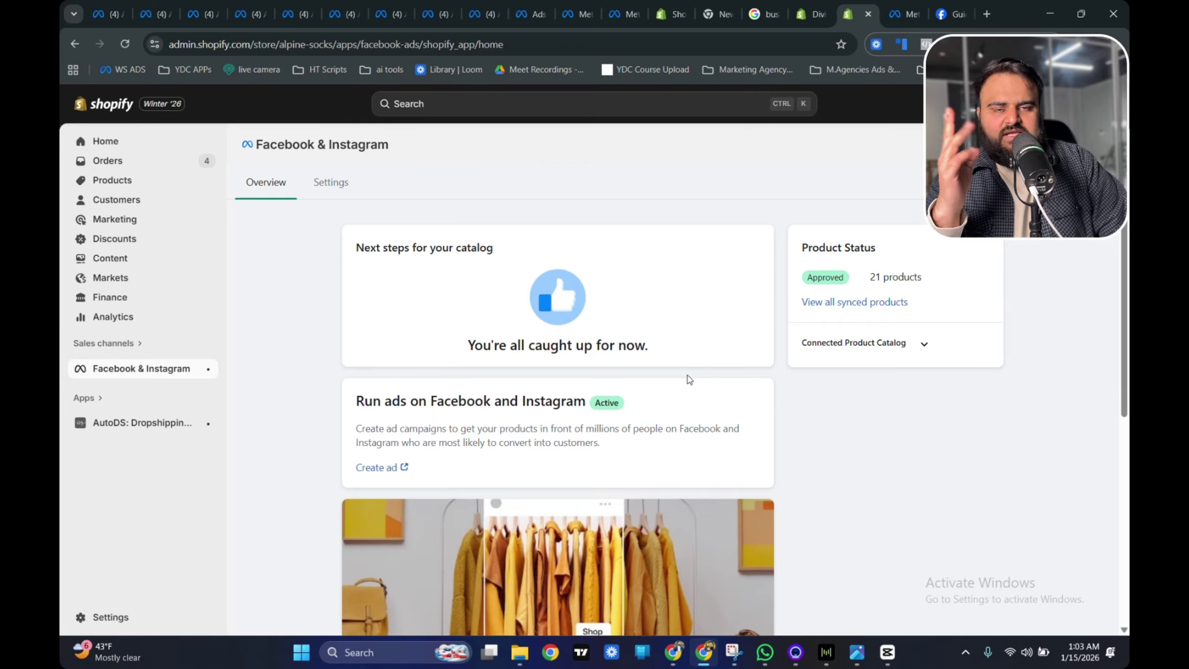
scroll(688, 318, "down", 4)
scroll(689, 318, "up", 4)
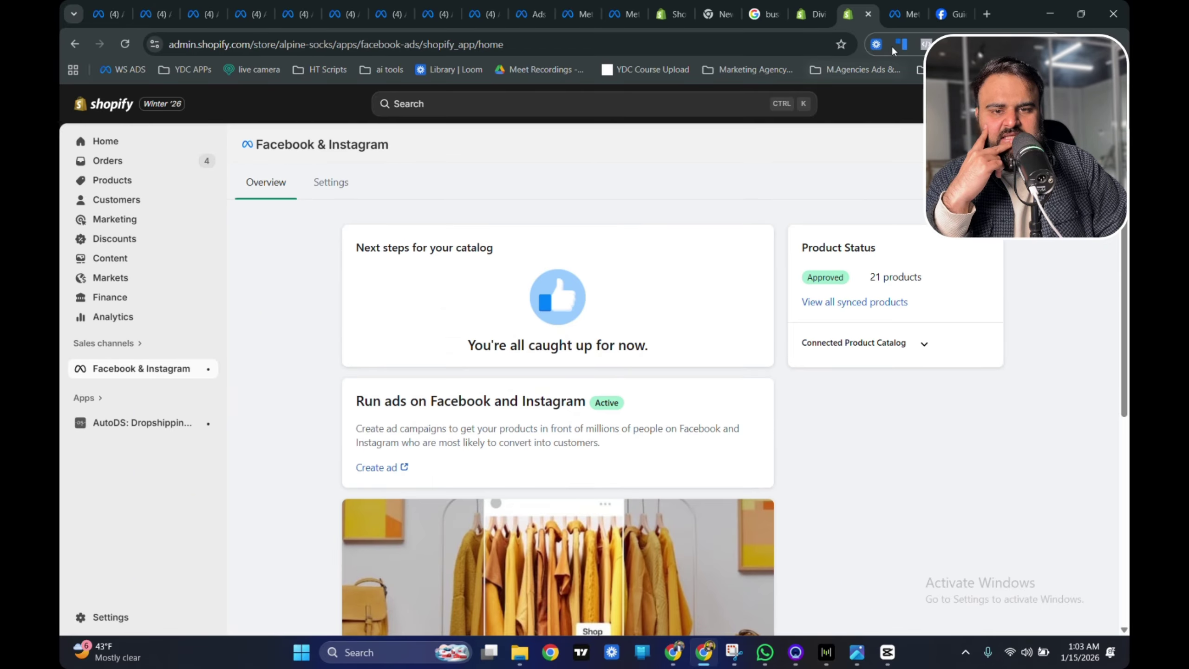
- Switch to the WebSoftic portfolio's business settings and look through its list of datasets and pixels
left_click(906, 14)
scroll(405, 298, "up", 10)
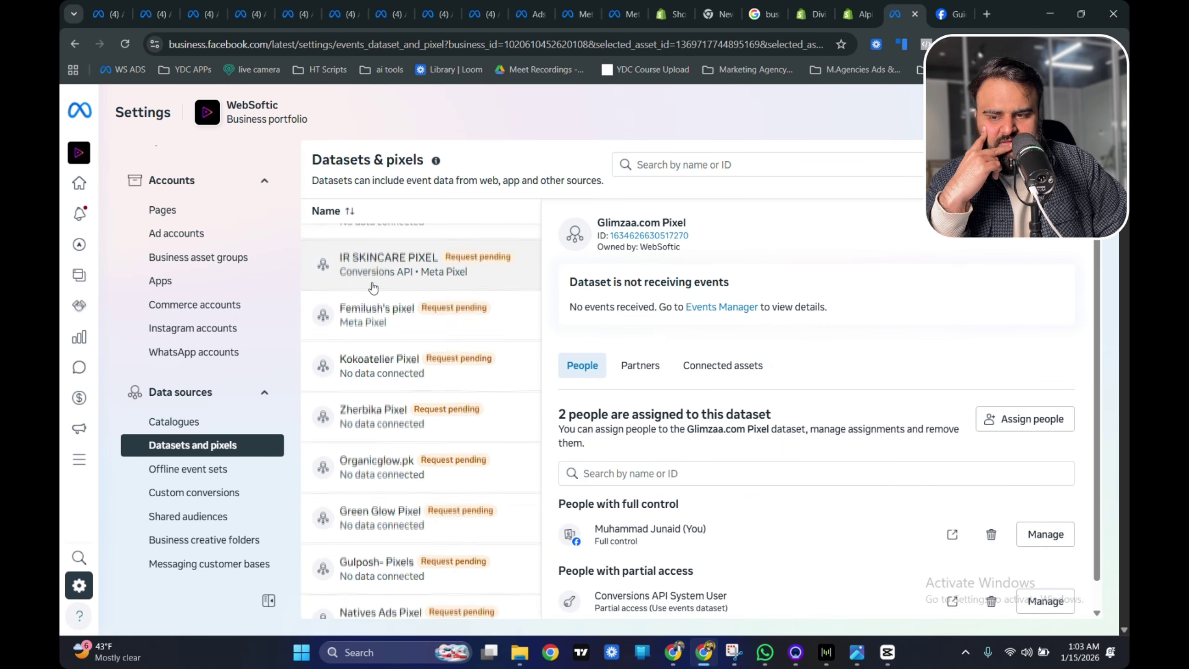
scroll(406, 297, "down", 15)
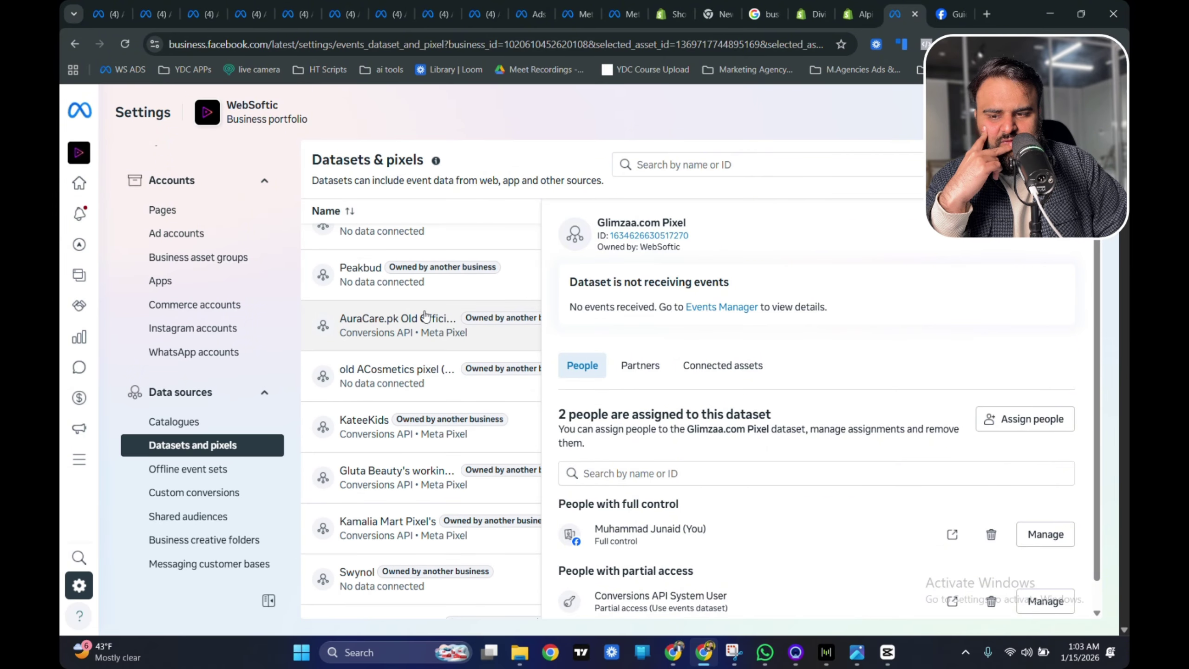
scroll(373, 257, "up", 10)
left_click_drag(363, 160, 370, 160)
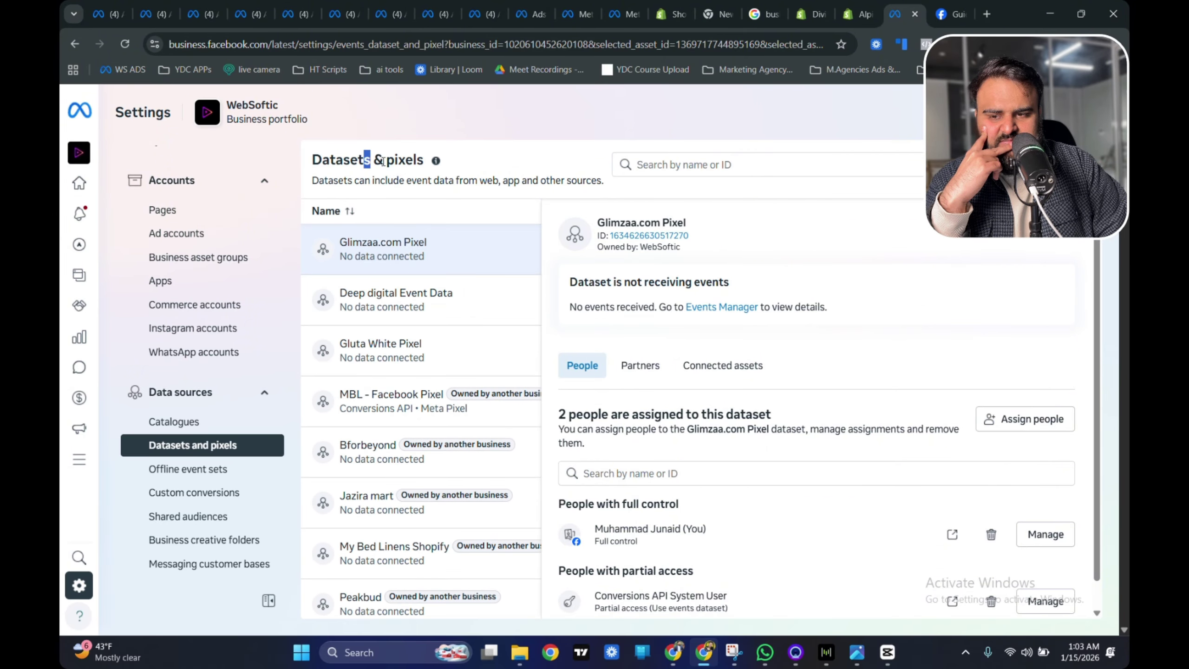
- Select the Deep digital Event Data dataset and open it in Events Manager
left_click(399, 309)
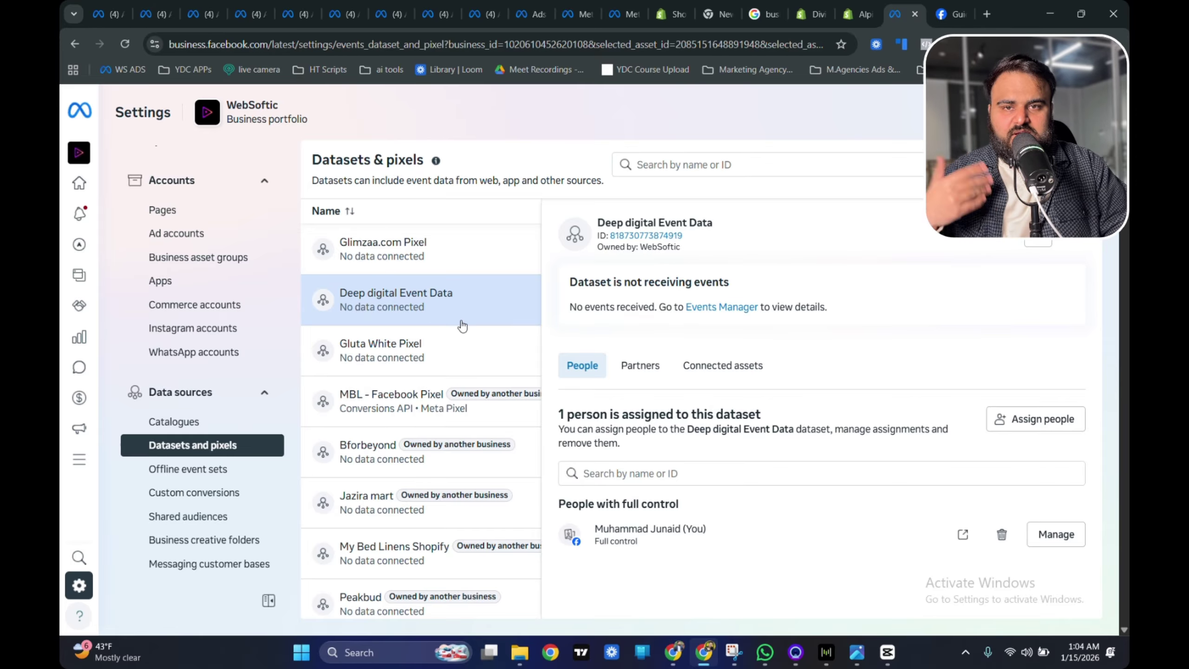
left_click(723, 309)
left_click(904, 14)
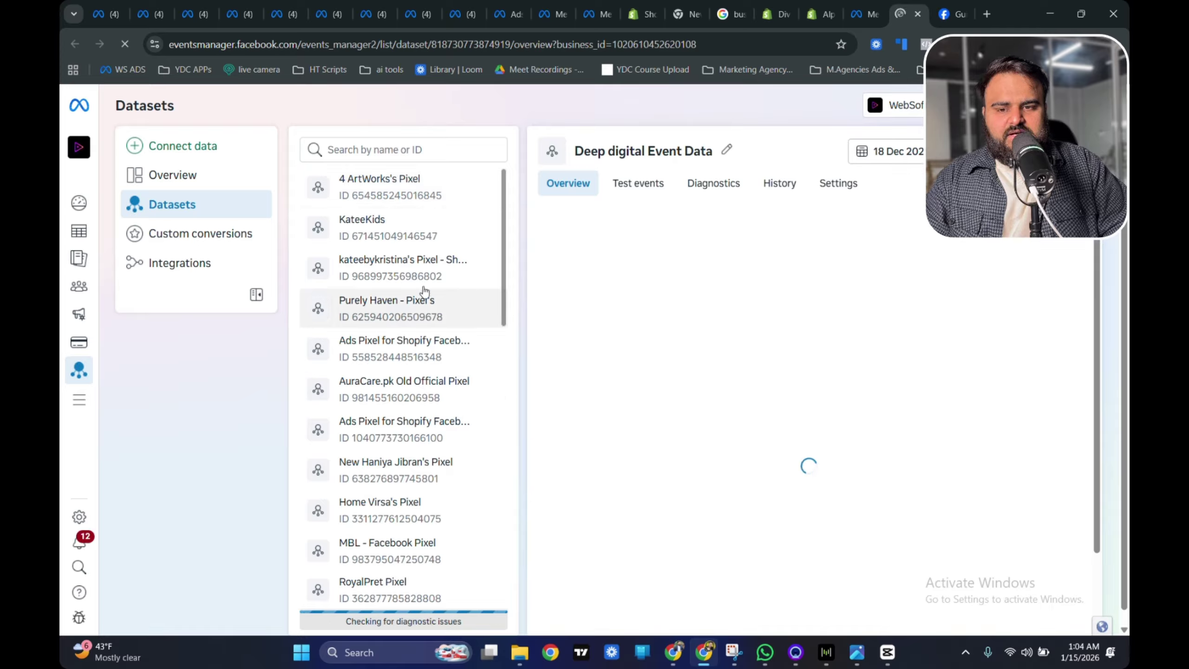
- Open the dataset's event testing page and choose Website as the marketing channel
left_click(628, 184)
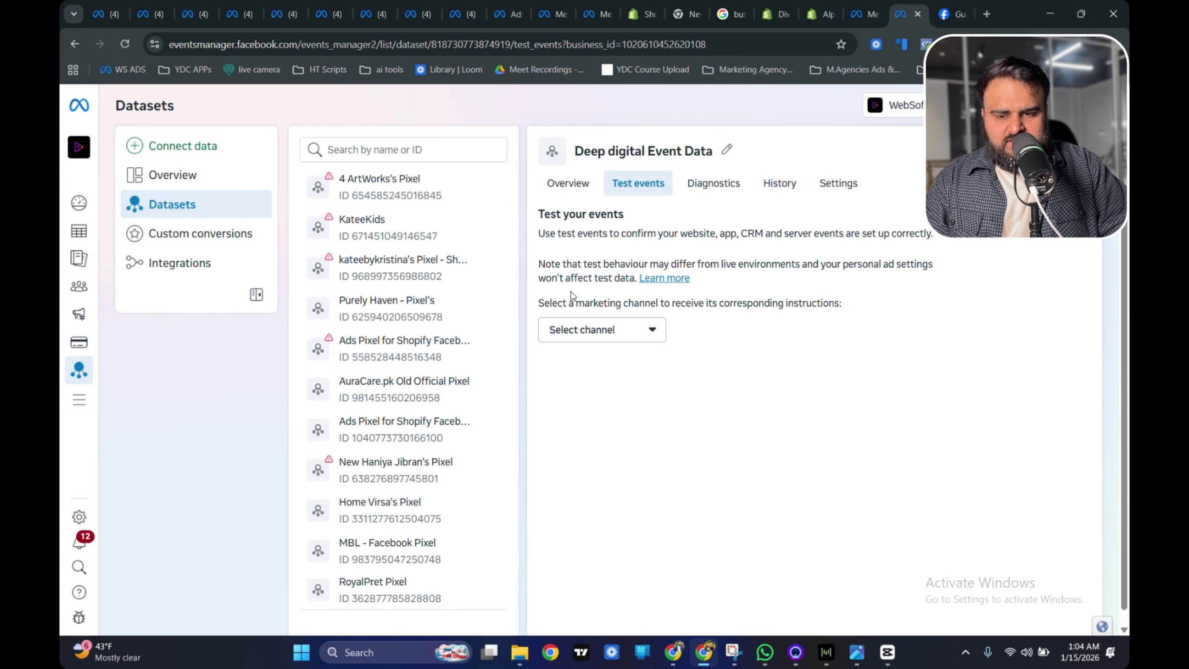
left_click(614, 333)
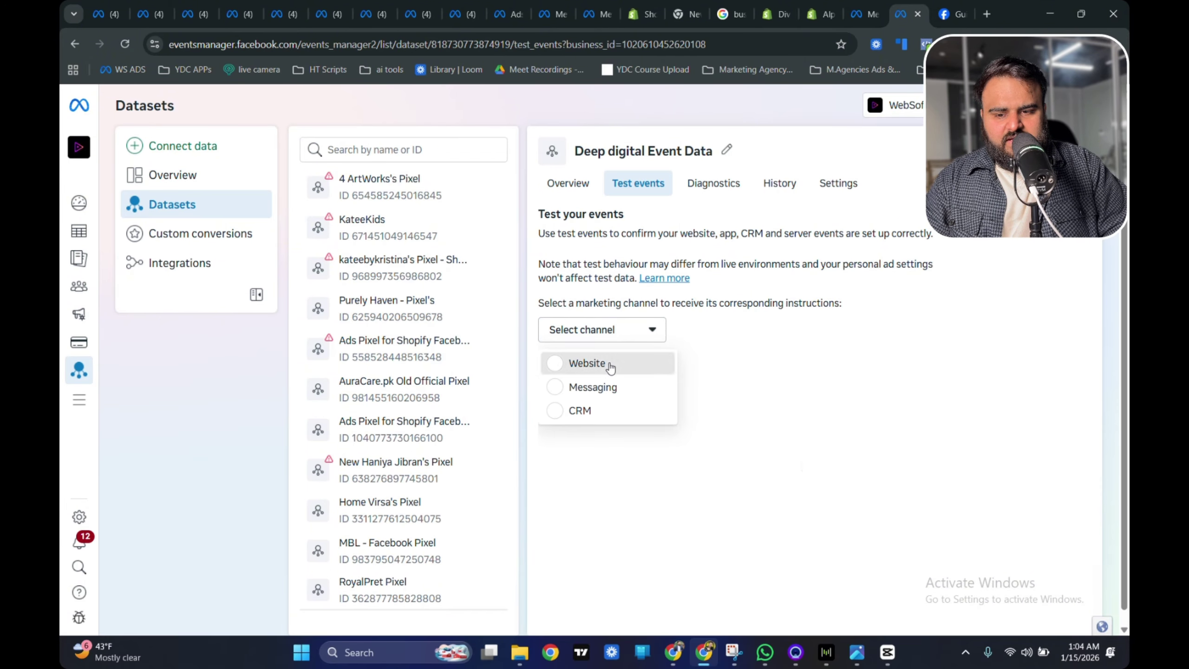
left_click(604, 365)
left_click(595, 333)
left_click(709, 348)
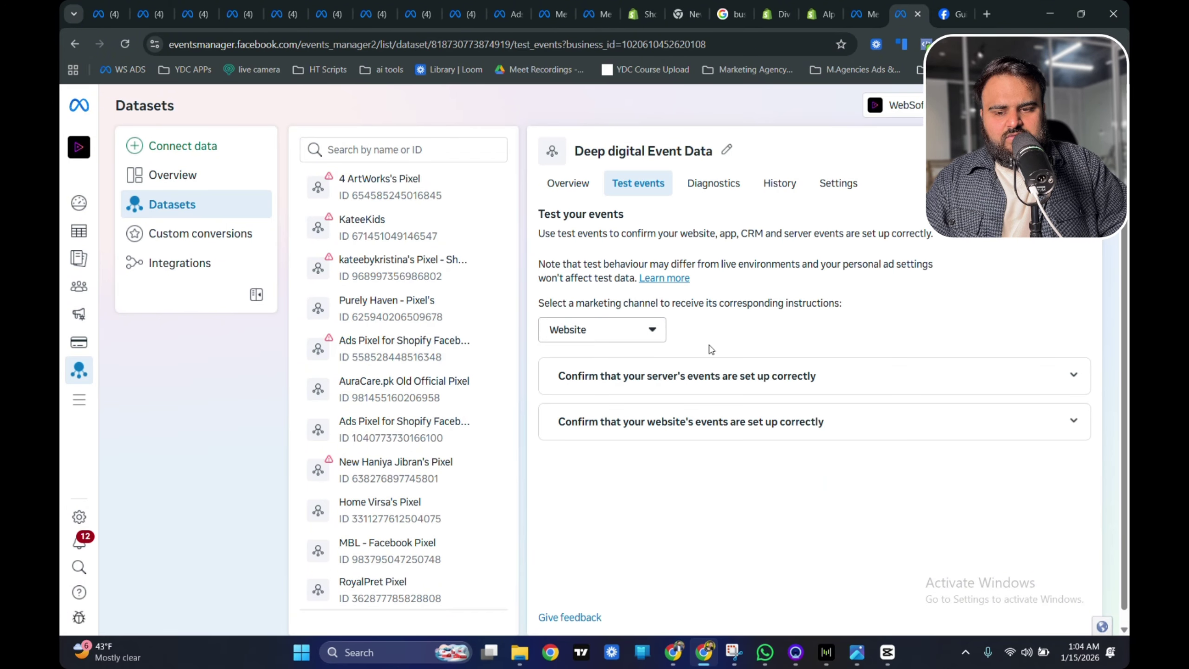
- Expand the instructions for confirming server and website events, and go to the website URL entry
left_click(671, 370)
scroll(649, 470, "down", 1)
left_click(644, 594)
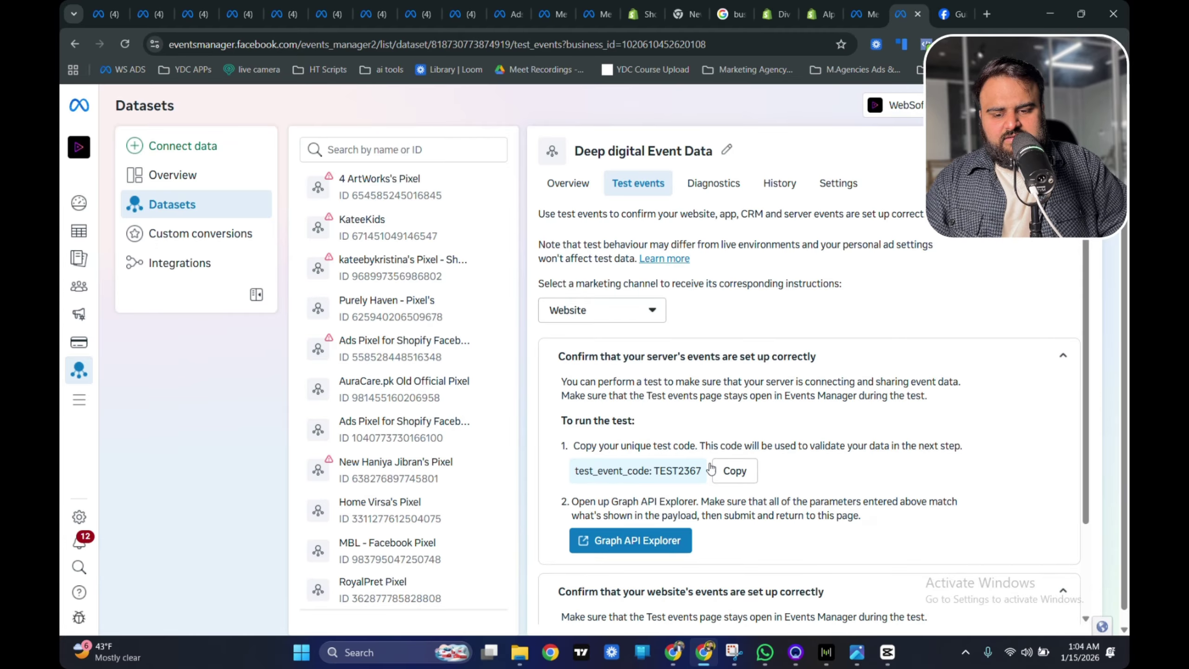
scroll(661, 463, "down", 3)
scroll(662, 461, "down", 2)
left_click(618, 561)
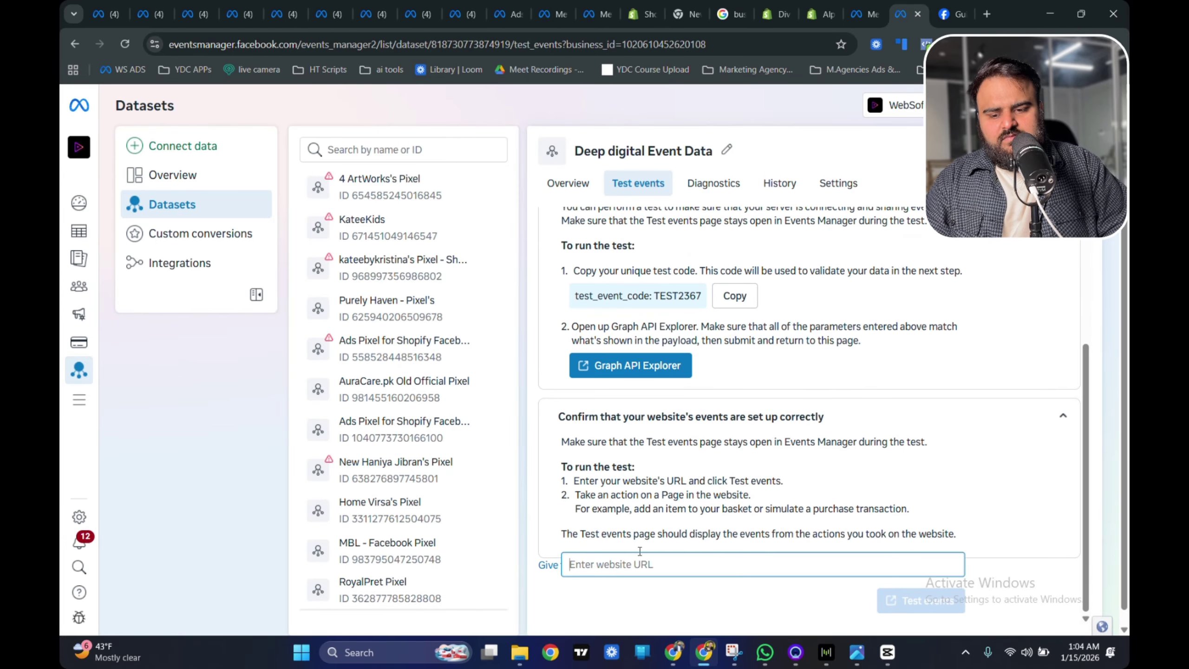
left_click(822, 14)
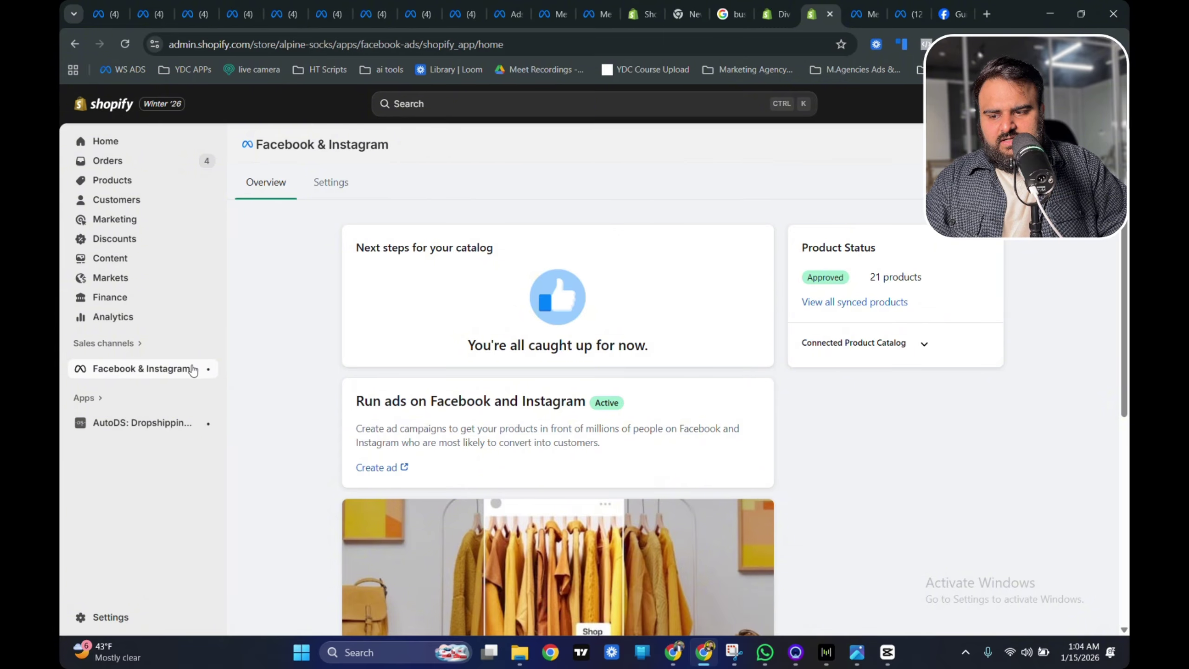
left_click(157, 346)
left_click(430, 238)
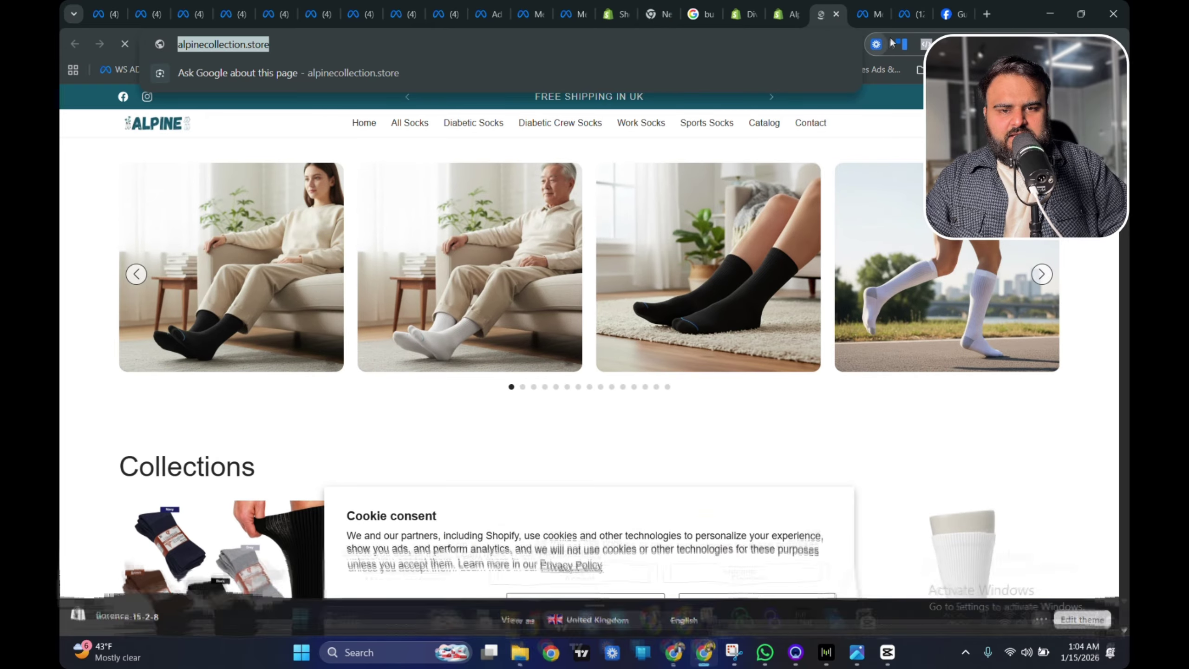
left_click(913, 14)
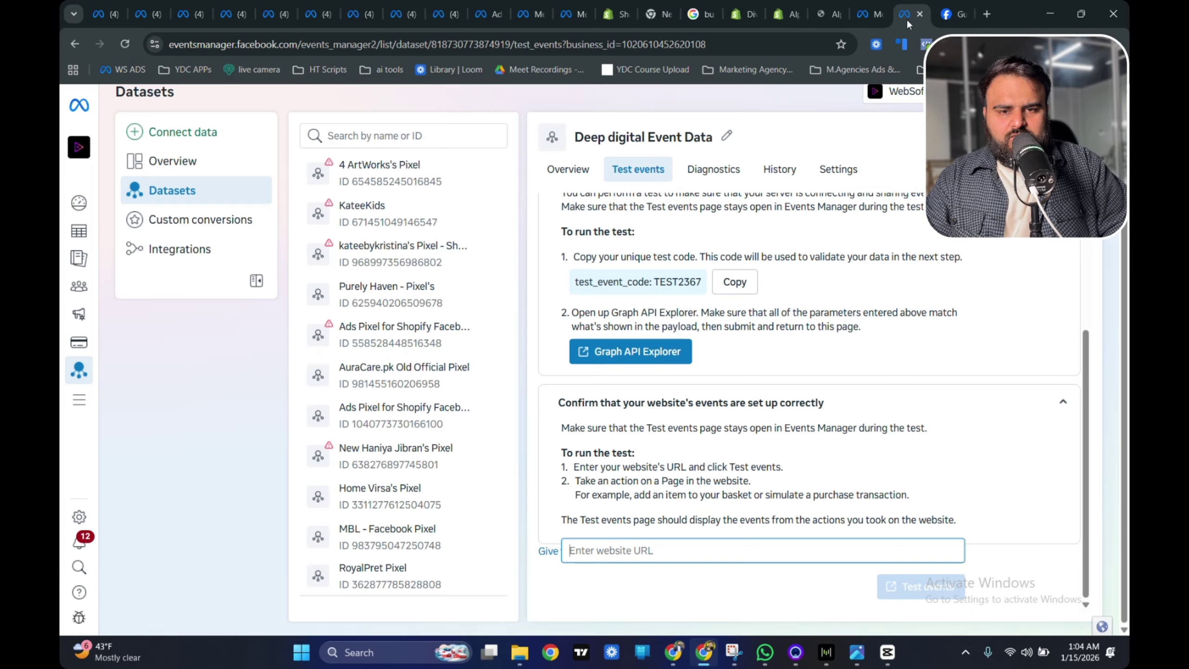
type("https://alpinecollection.store/")
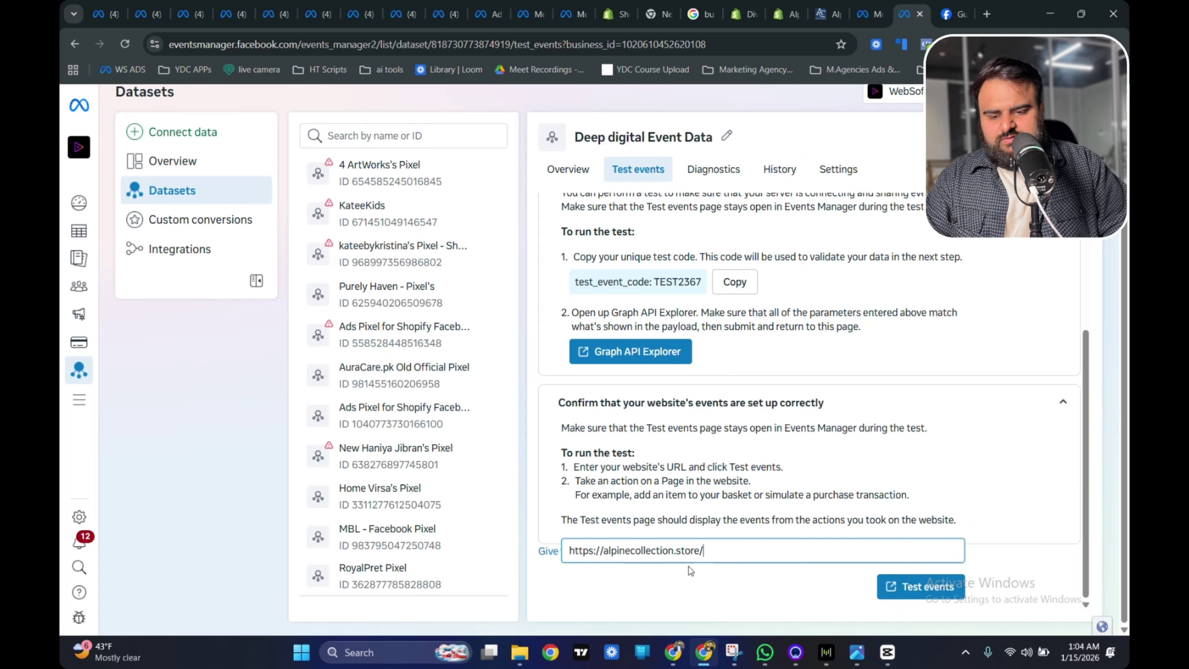
- Launch the website event test for the Alpine store twice, returning to the event testing page to check for activity
left_click(920, 587)
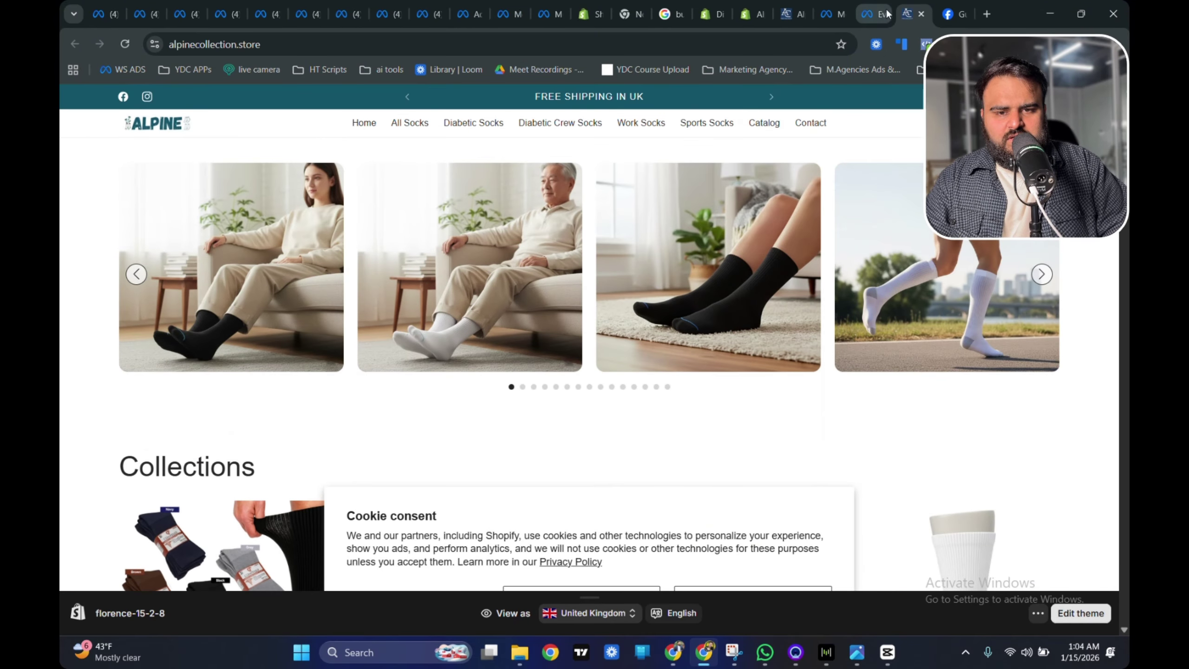
left_click(879, 16)
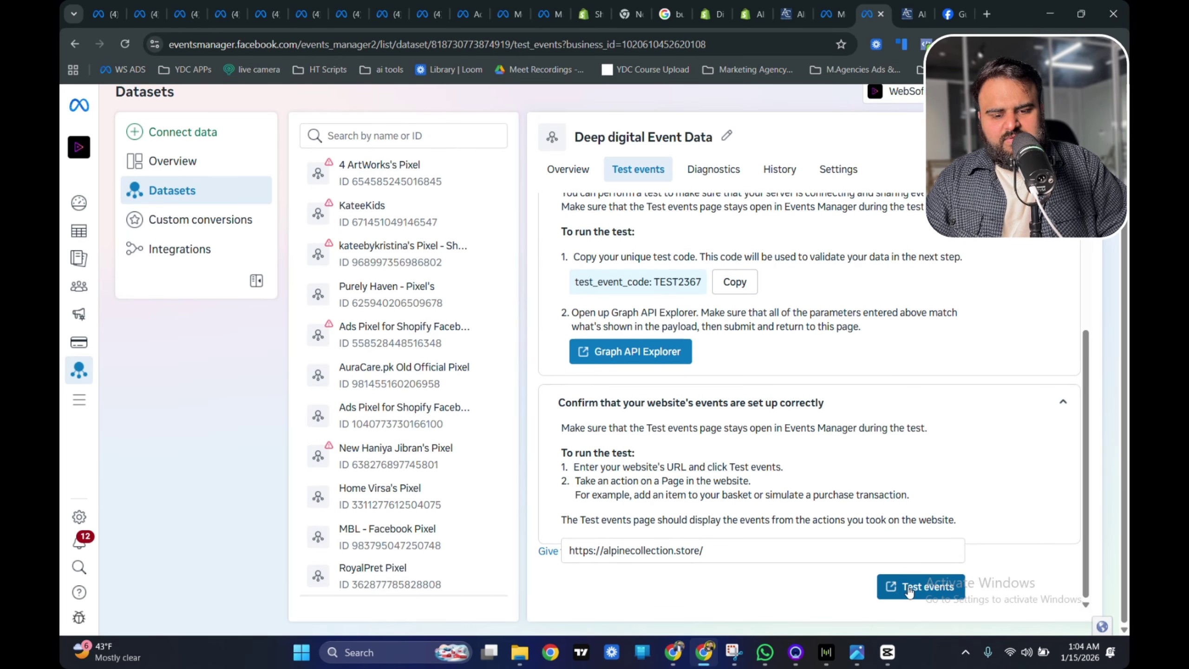
left_click(913, 593)
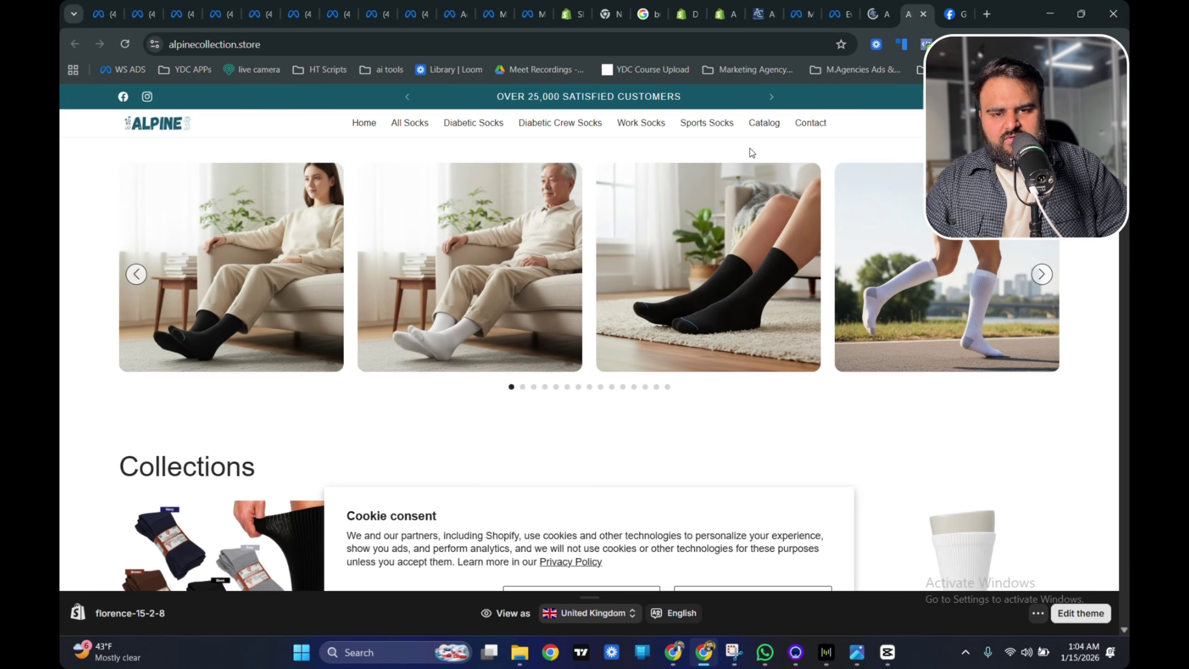
left_click(847, 15)
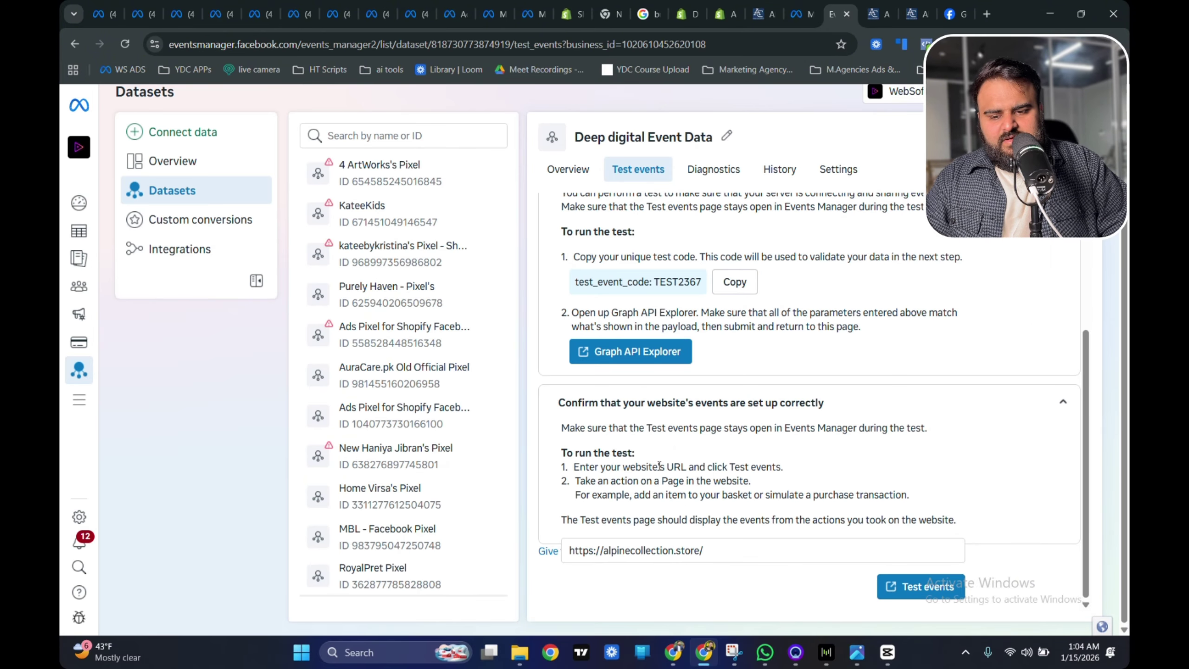
- Browse the Alpine storefront's homepage in both test windows, through its collections and featured diabetic socks
left_click(883, 19)
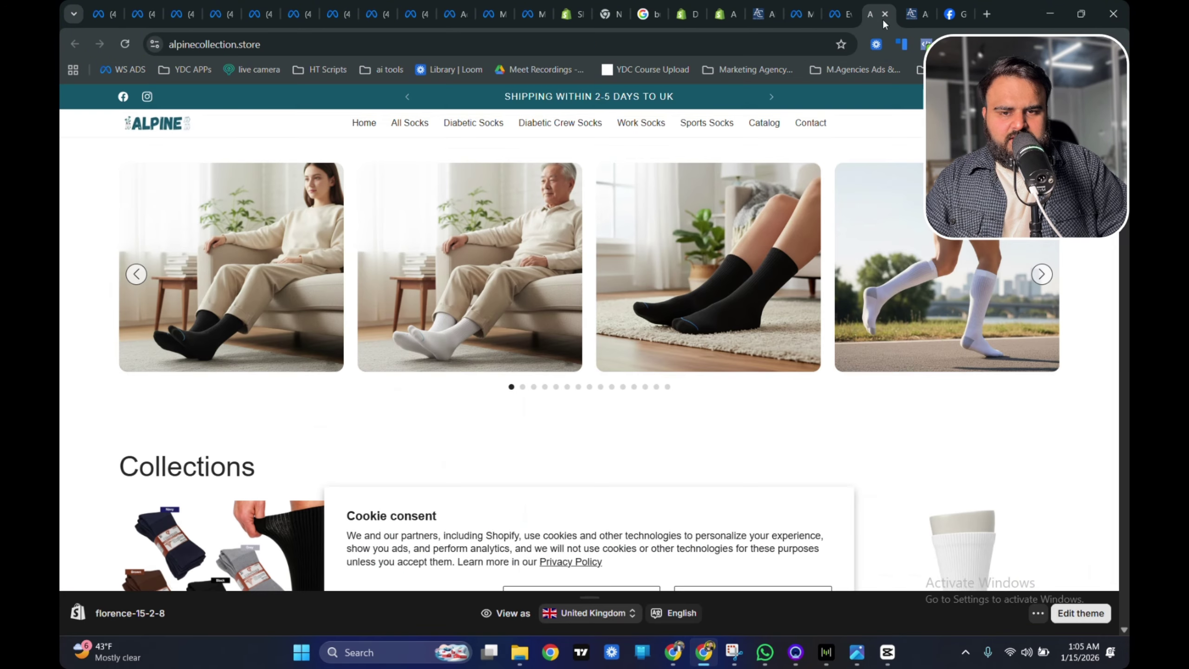
scroll(668, 267, "down", 4)
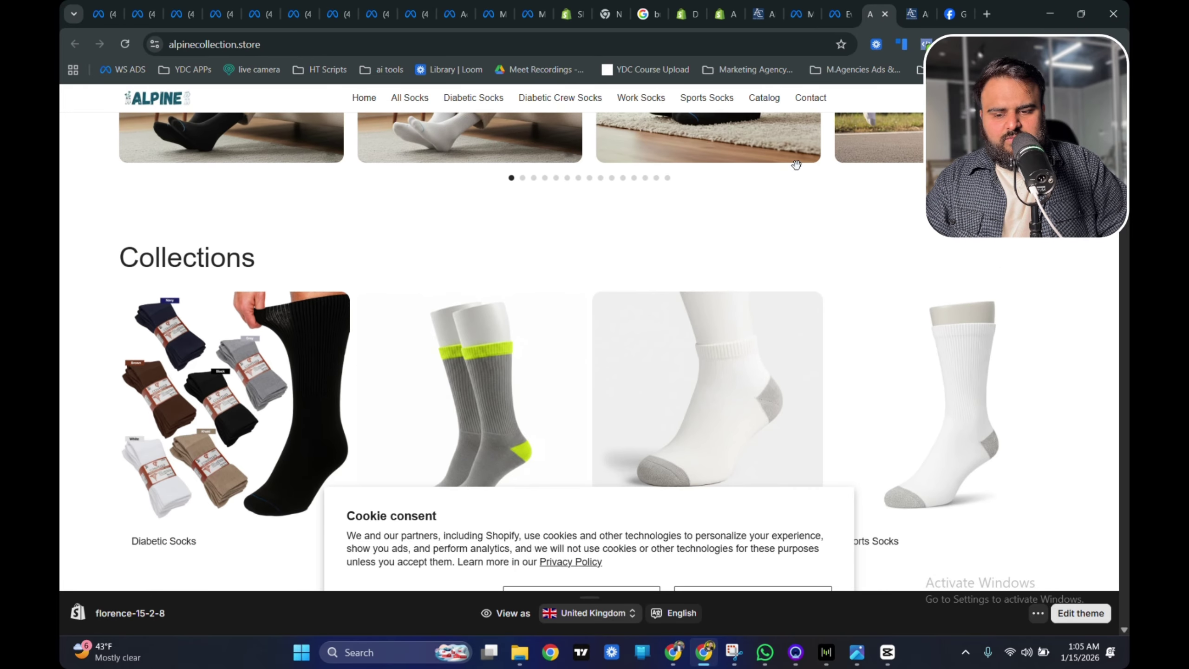
left_click(907, 16)
scroll(624, 279, "down", 15)
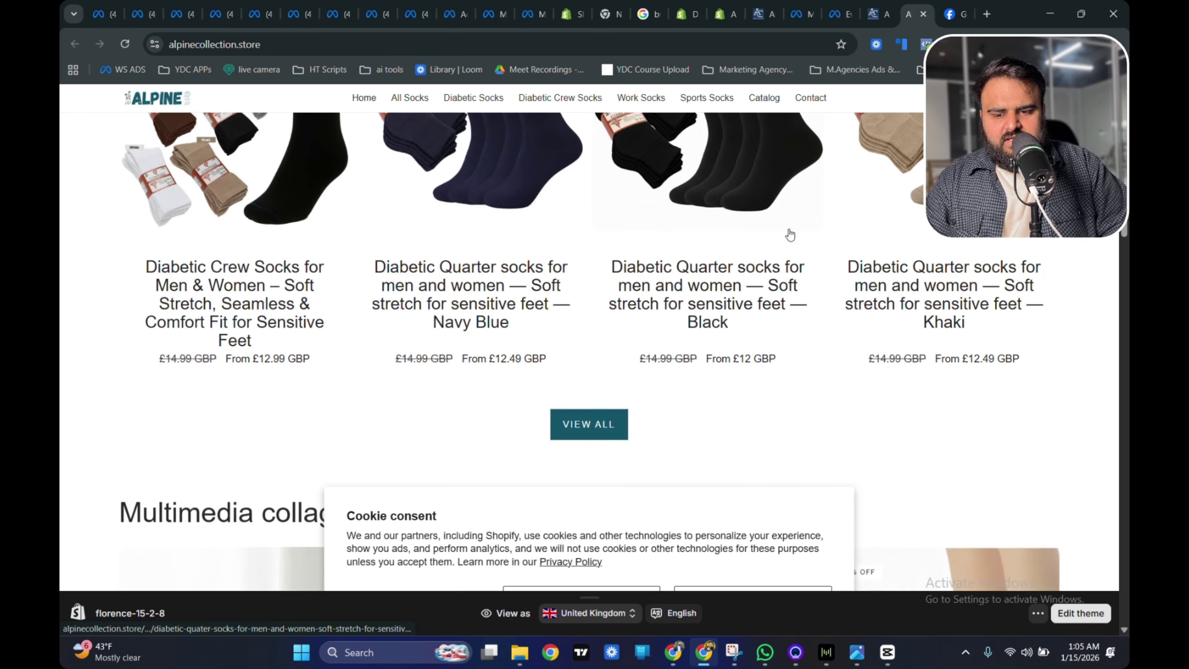
- Inspect the pixel's PageView event with Meta Pixel Helper on the homepage and on the Diabetic Socks collection page
left_click(926, 44)
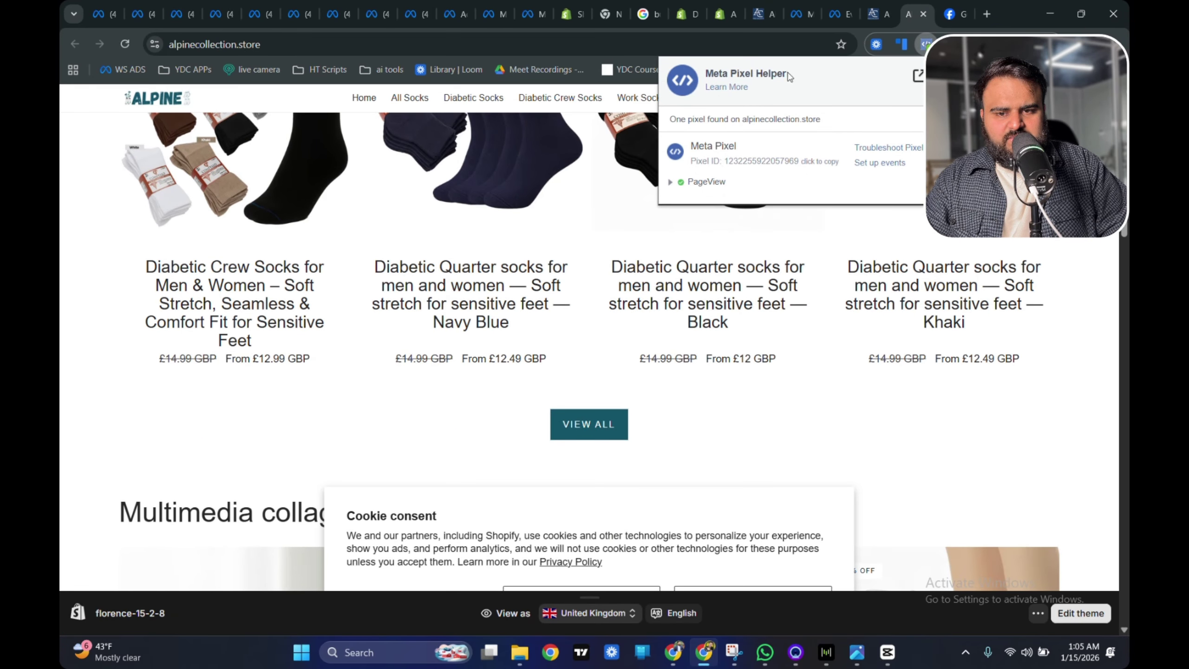
left_click(694, 190)
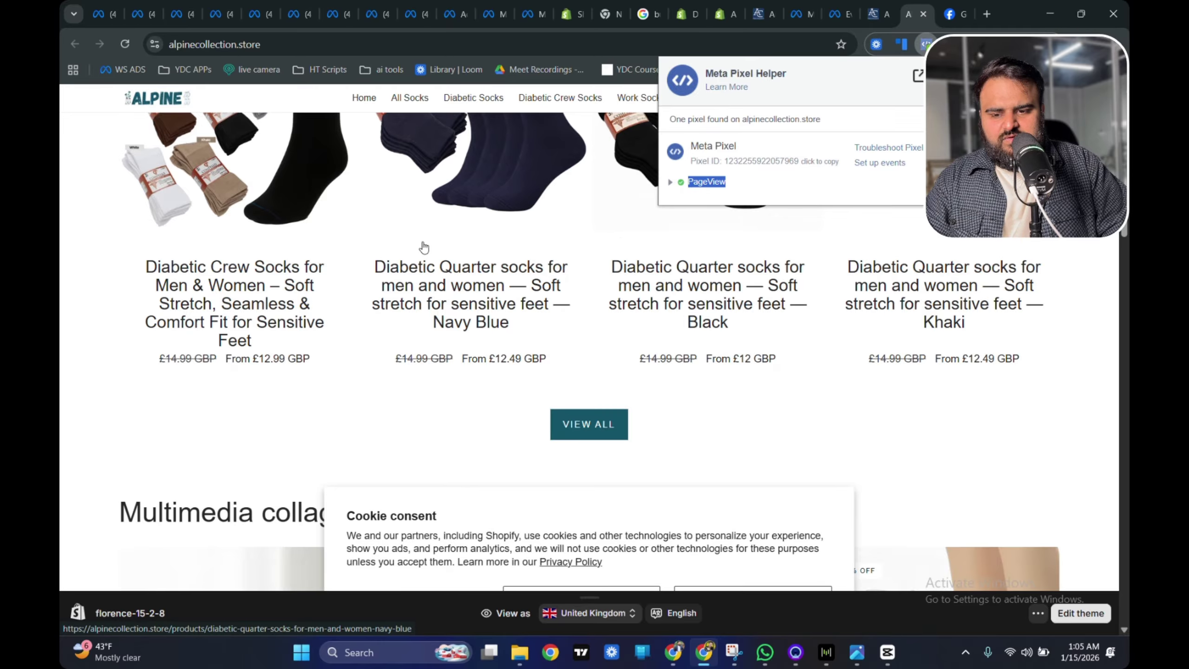
left_click(579, 423)
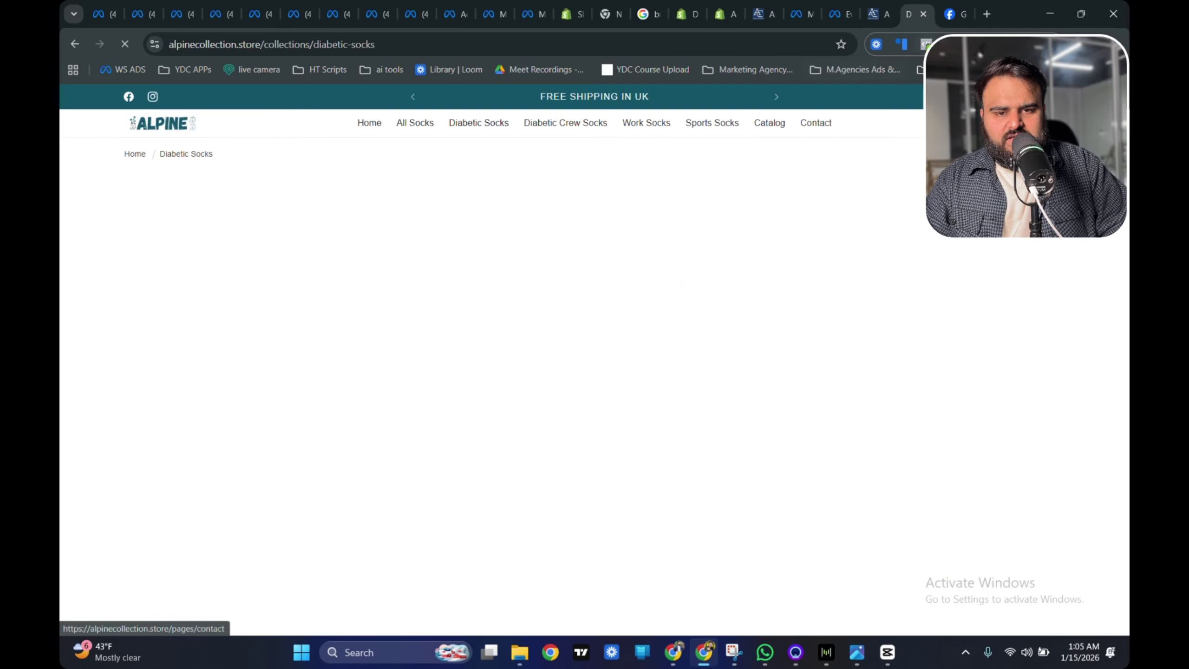
left_click(719, 183)
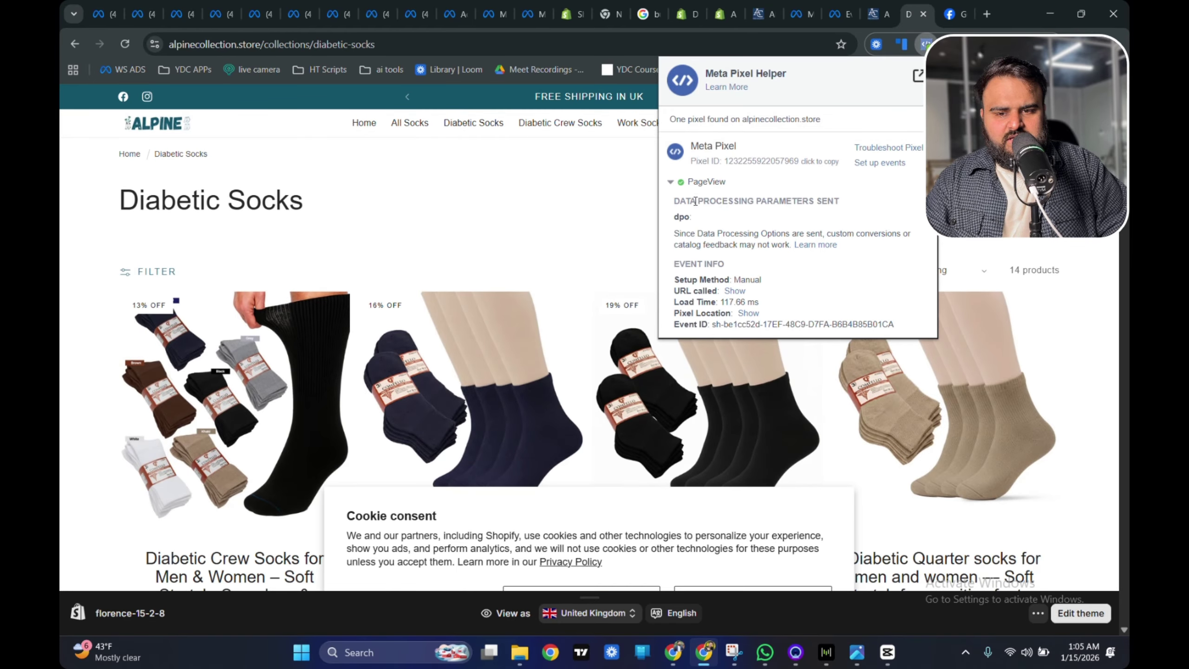
scroll(472, 175, "down", 5)
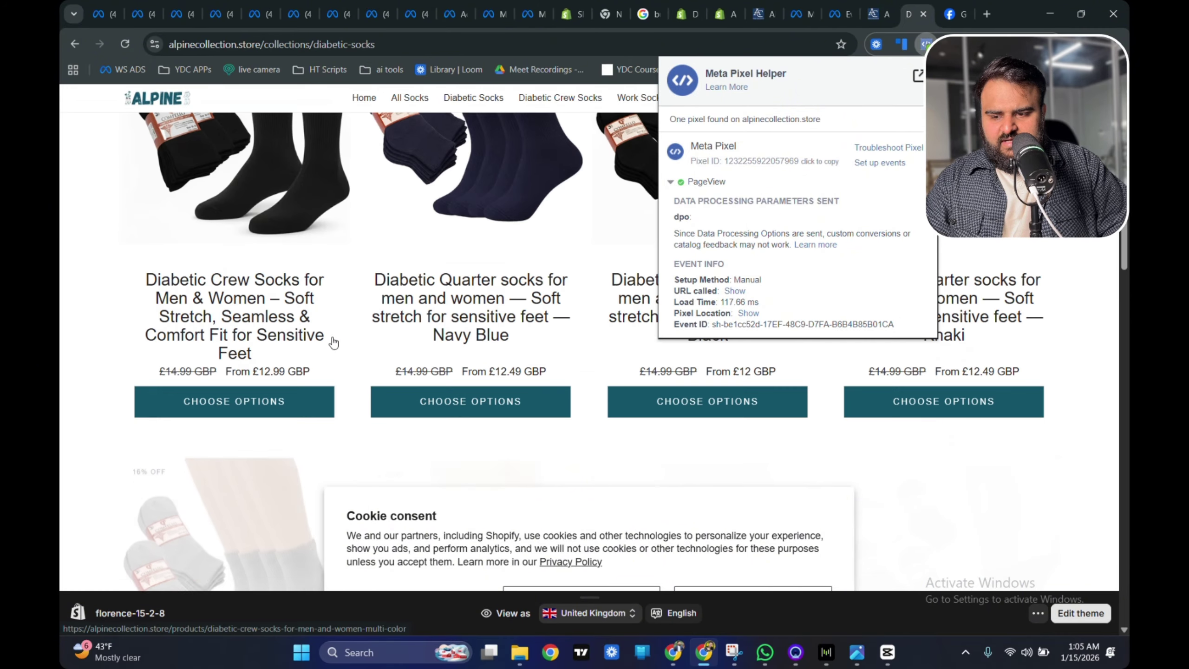
- Add the Diabetic Crew Socks in Black, size 9-11, Pack of 3 to the cart, checking Meta Pixel Helper after opening the product options
left_click(253, 339)
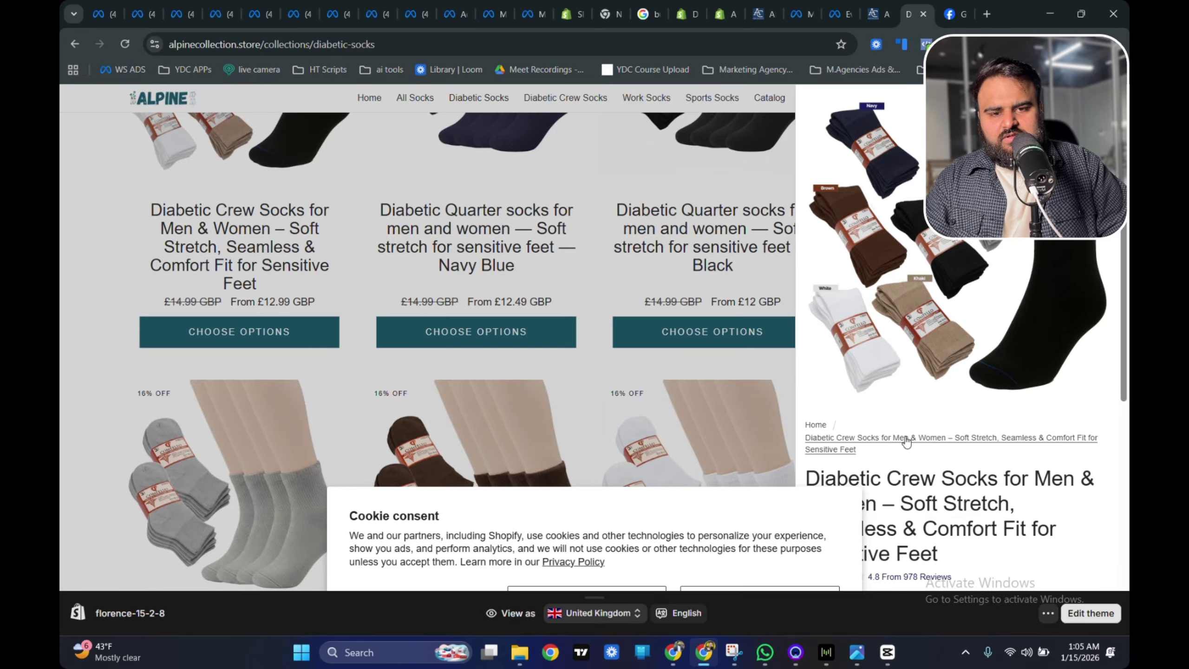
scroll(906, 441, "down", 2)
left_click(926, 44)
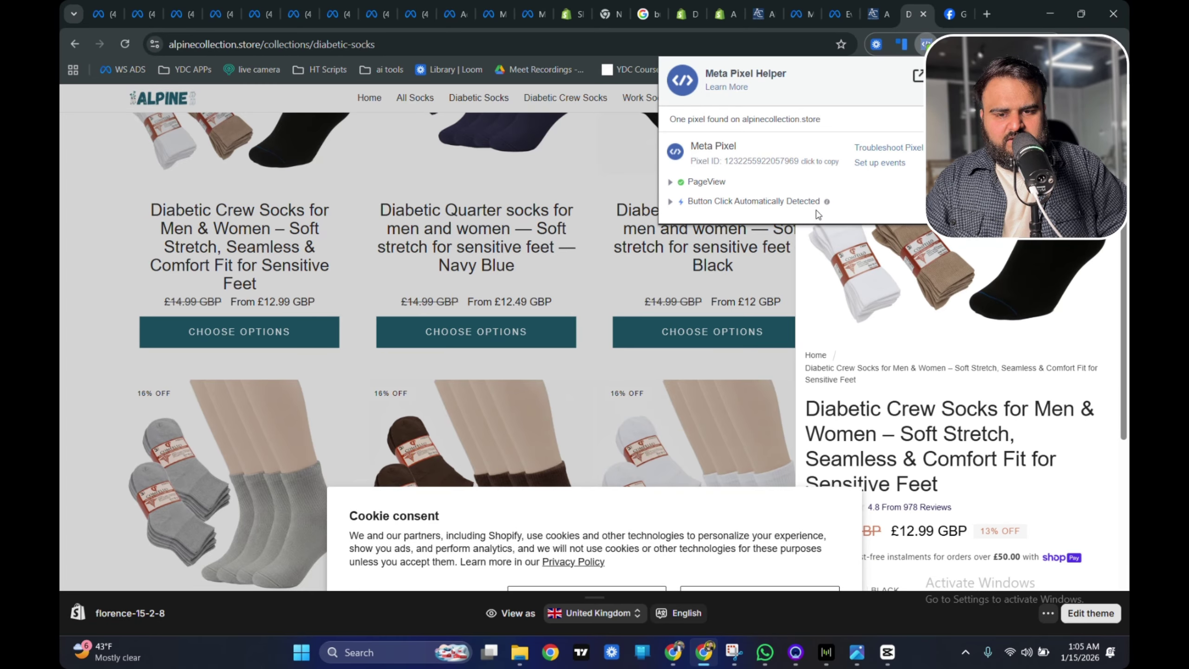
scroll(1001, 492, "down", 8)
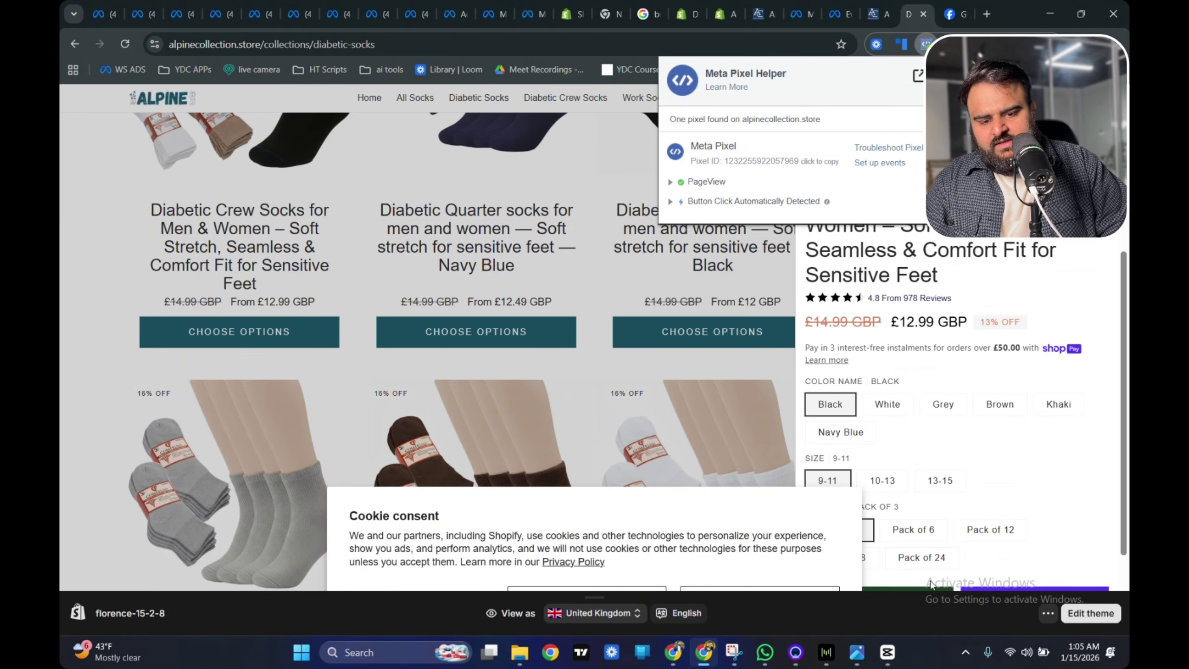
left_click(1001, 492)
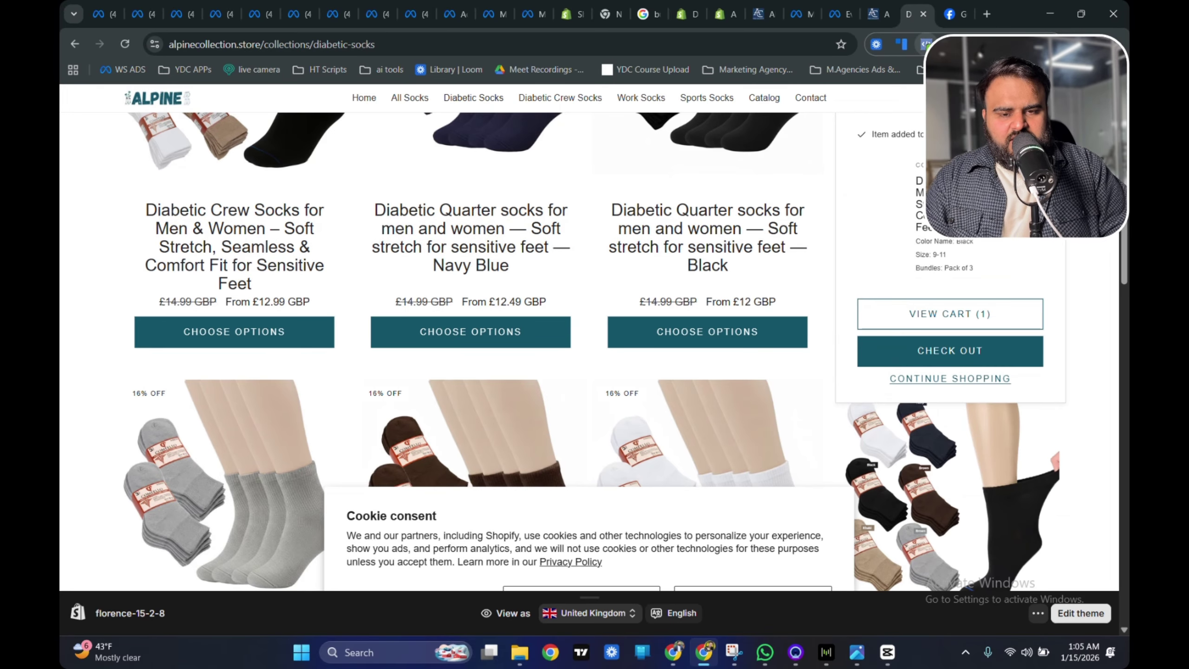
- Inspect the automatically detected button click and AddToCart events in Meta Pixel Helper for the cart addition
left_click(927, 45)
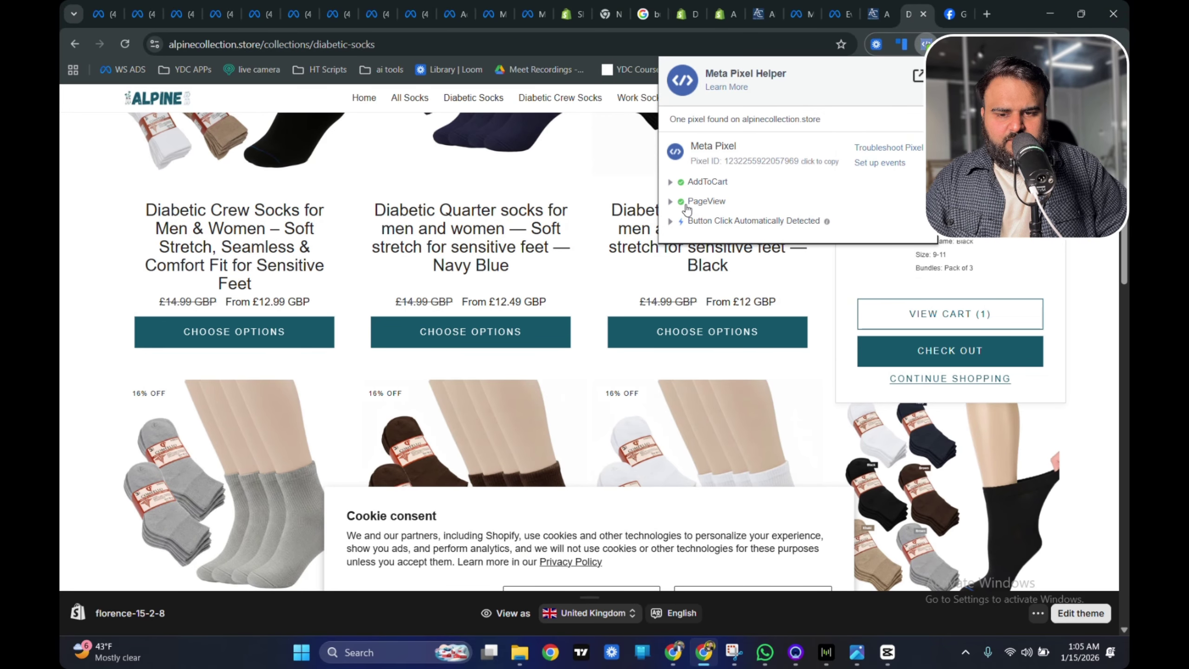
left_click(687, 206)
left_click(686, 205)
left_click(723, 223)
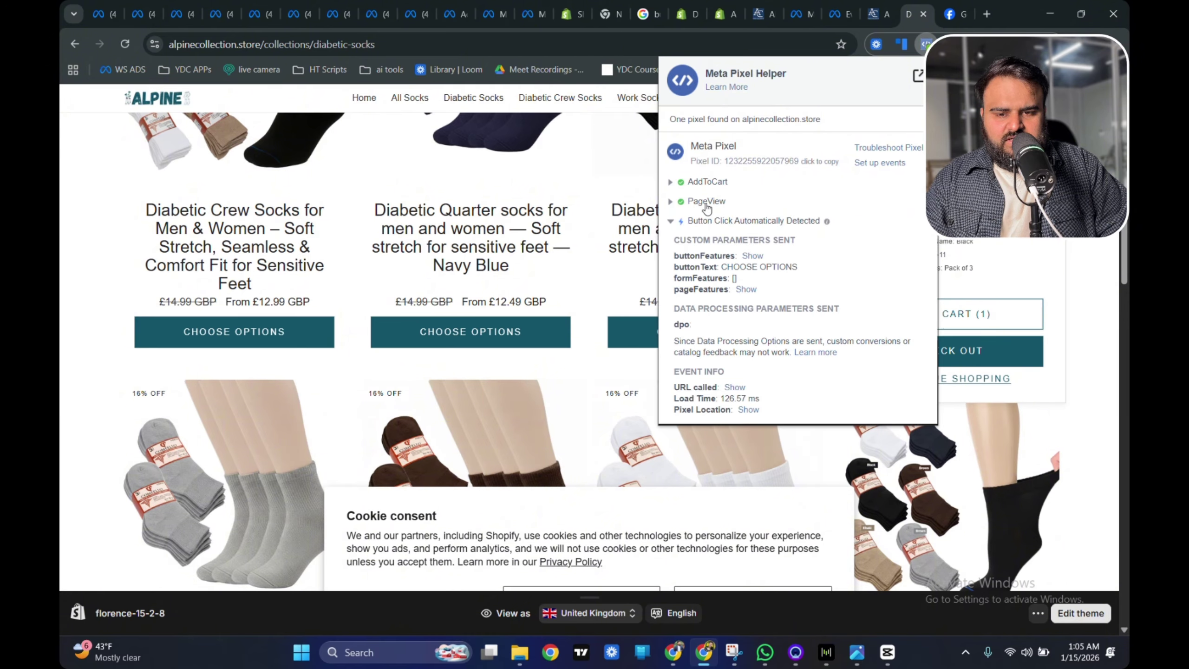
left_click(697, 183)
scroll(746, 314, "down", 5)
scroll(746, 314, "up", 5)
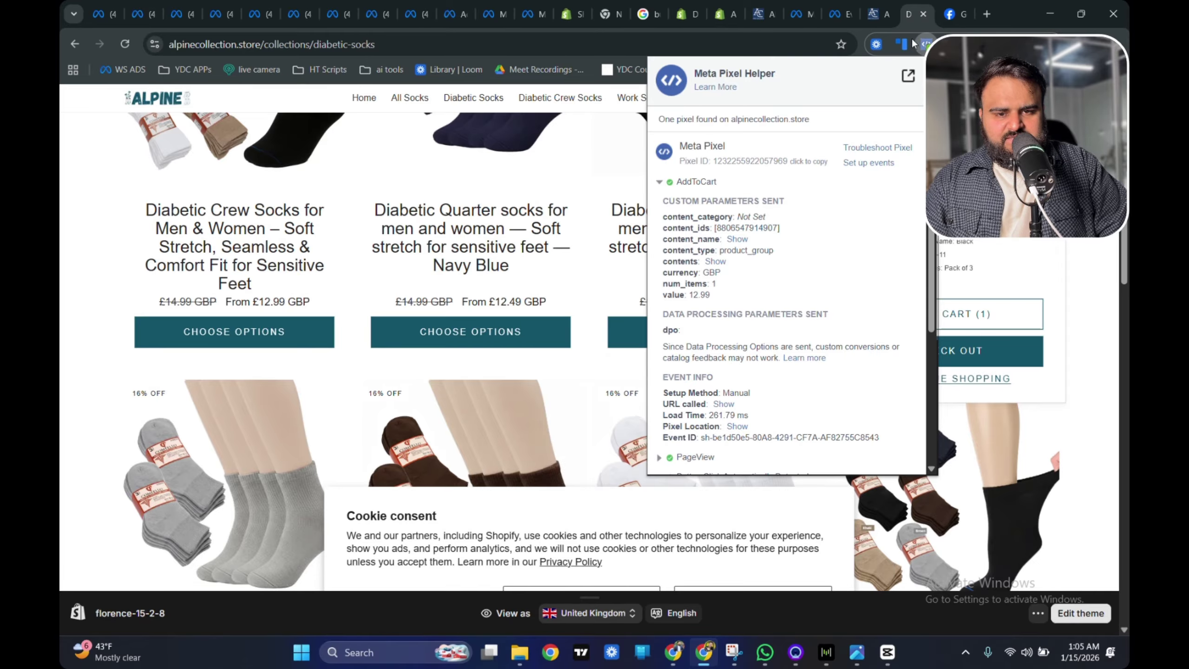
- Proceed to checkout with the Diabetic Crew Socks and look over the contact, delivery and payment form
left_click(884, 19)
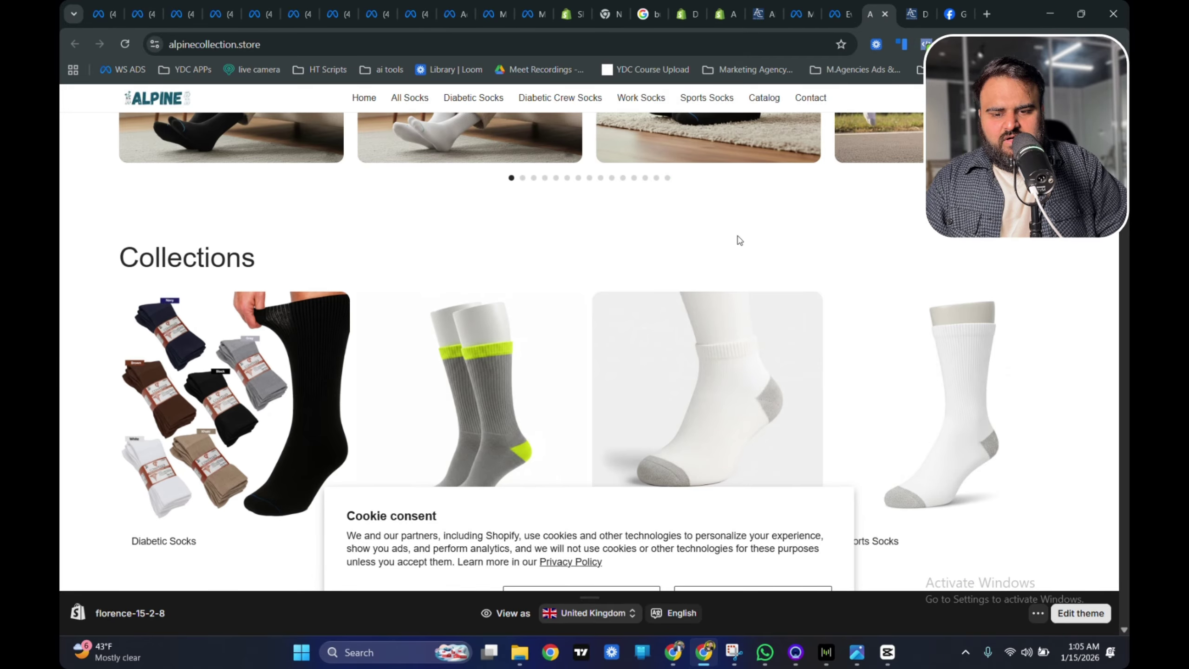
left_click(915, 14)
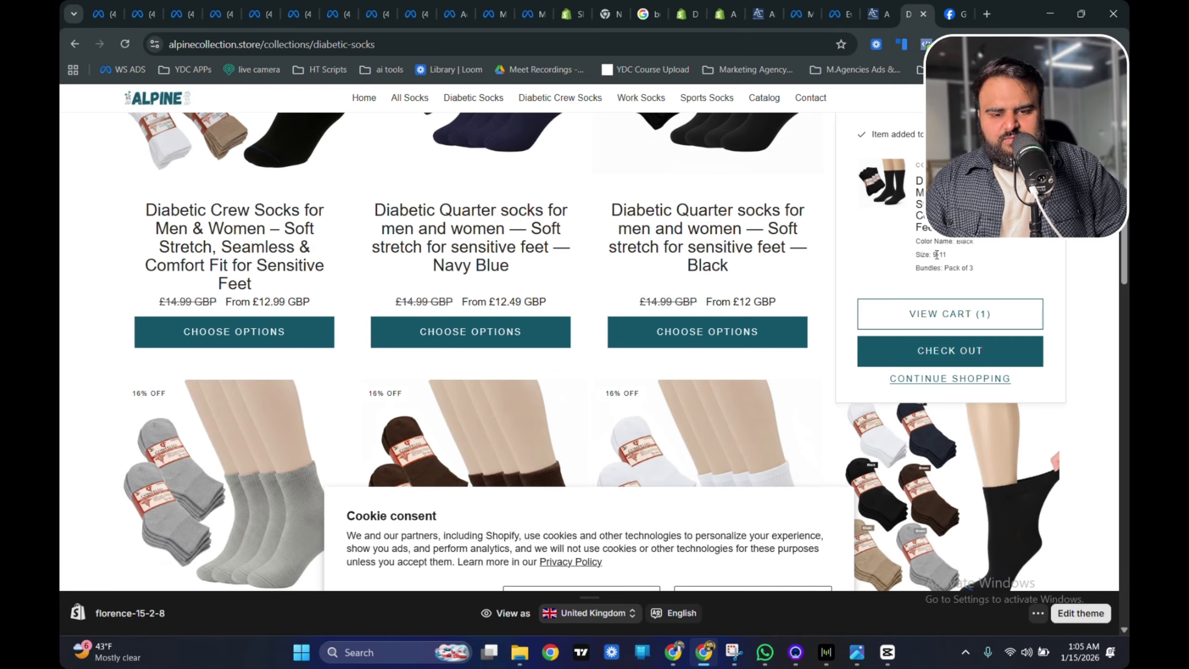
left_click(947, 352)
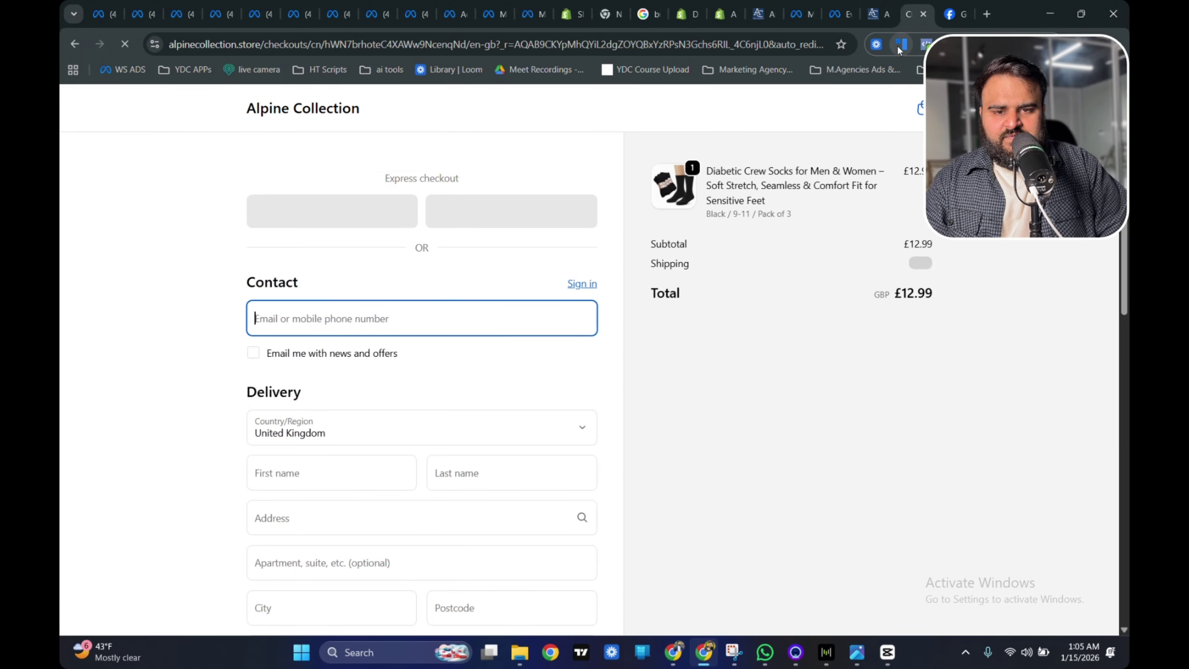
scroll(396, 338, "down", 6)
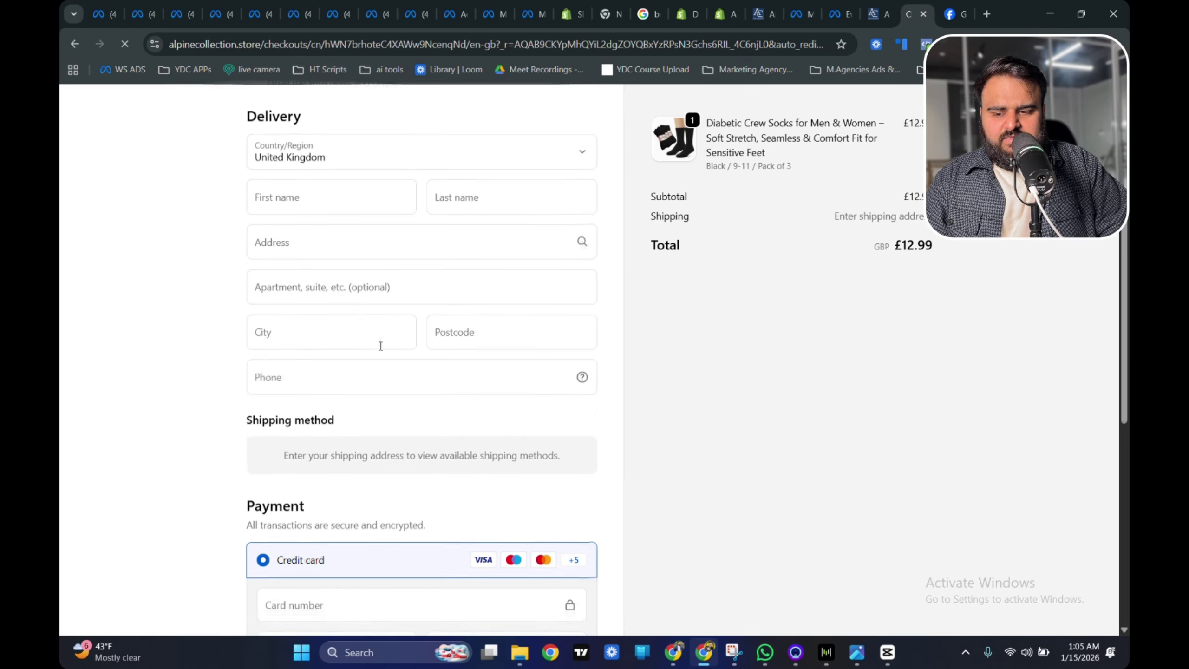
scroll(384, 345, "up", 4)
left_click(359, 369)
left_click(345, 385)
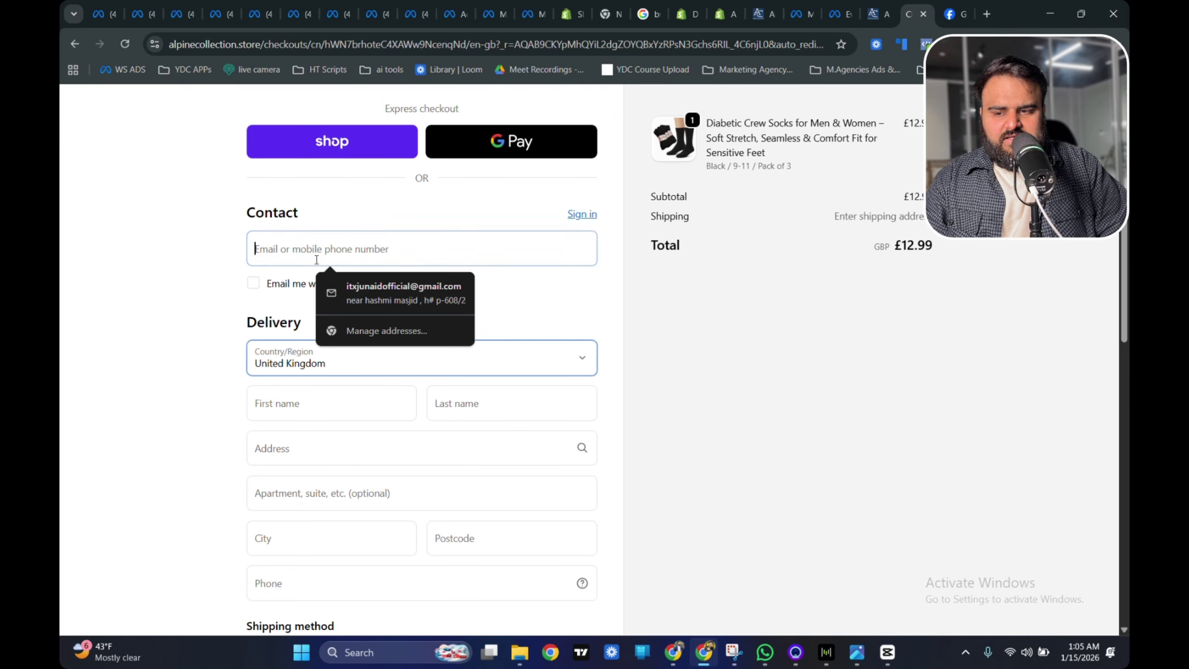
- Inspect the InitiateCheckout and PageView events in Meta Pixel Helper on the checkout page
left_click(926, 44)
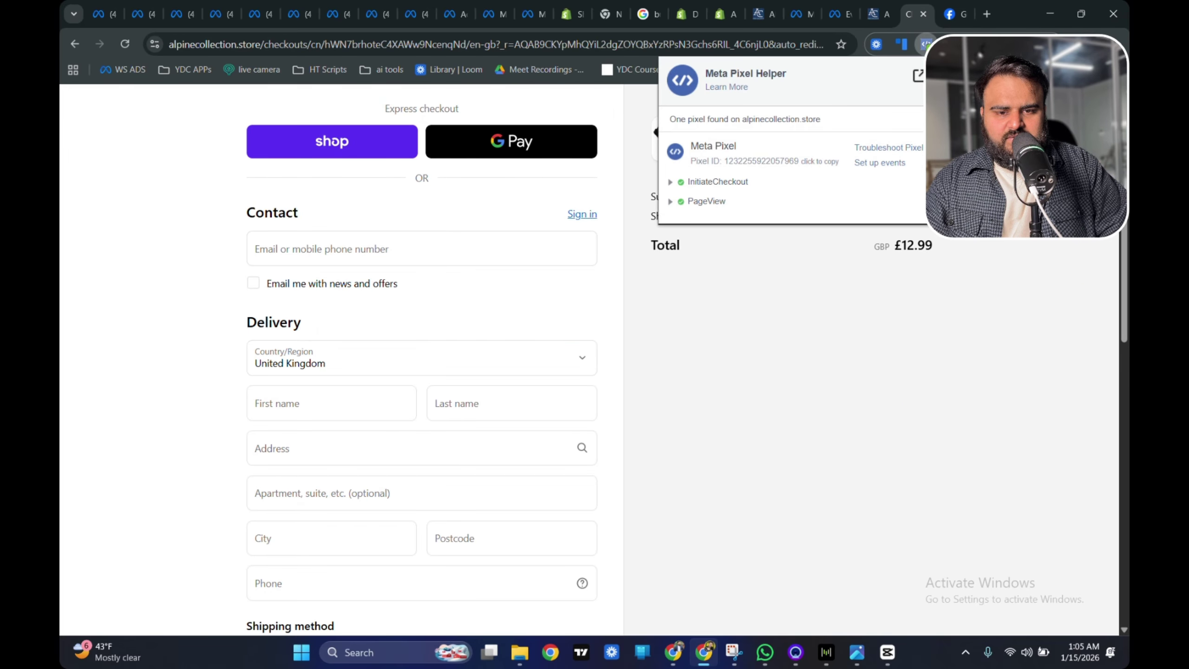
left_click(705, 189)
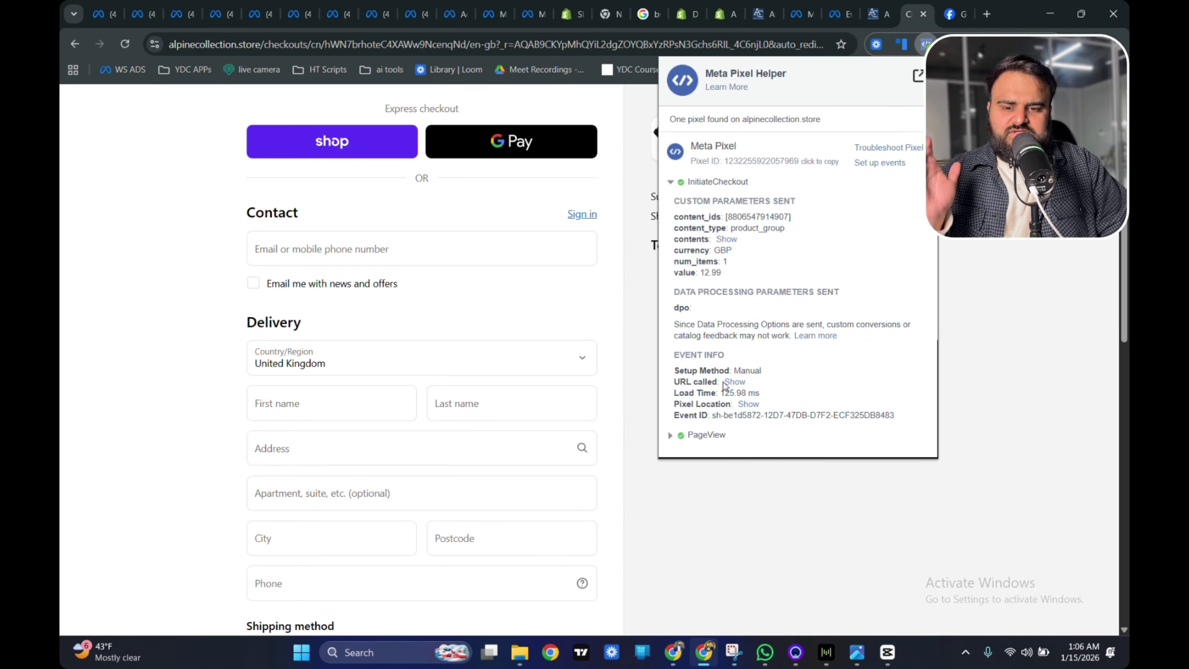
left_click(691, 436)
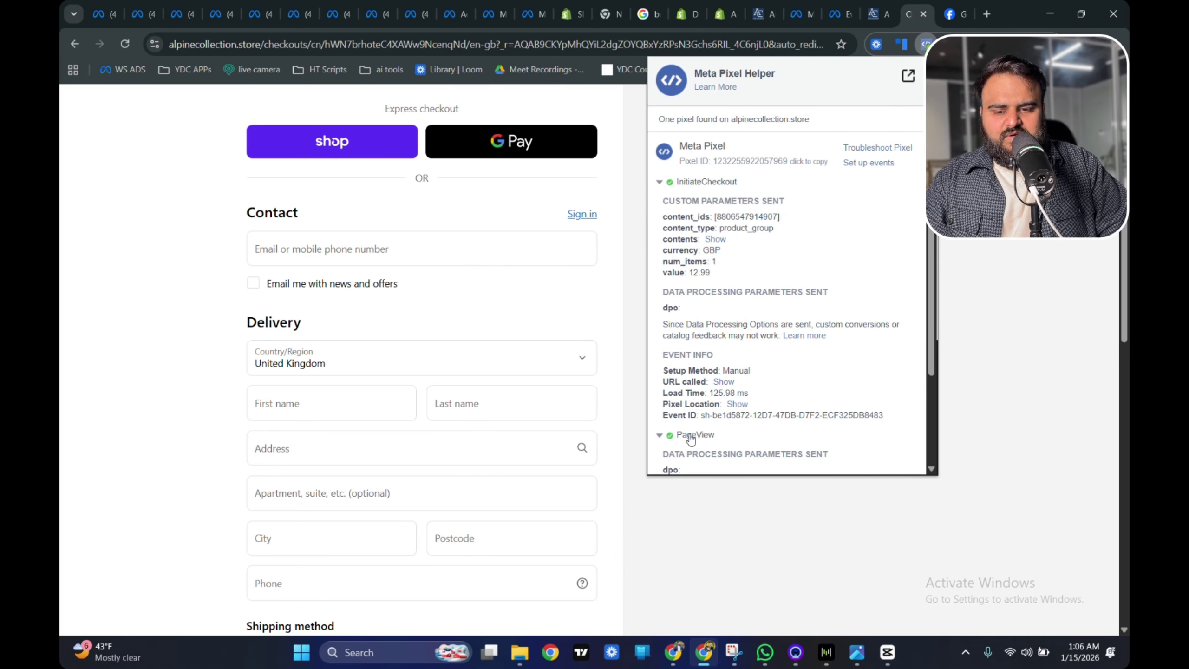
scroll(692, 434, "down", 3)
- Submit the payment with the checkout form left blank and inspect the AddPaymentInfo event against the card payment fields
scroll(375, 318, "down", 10)
scroll(361, 412, "down", 3)
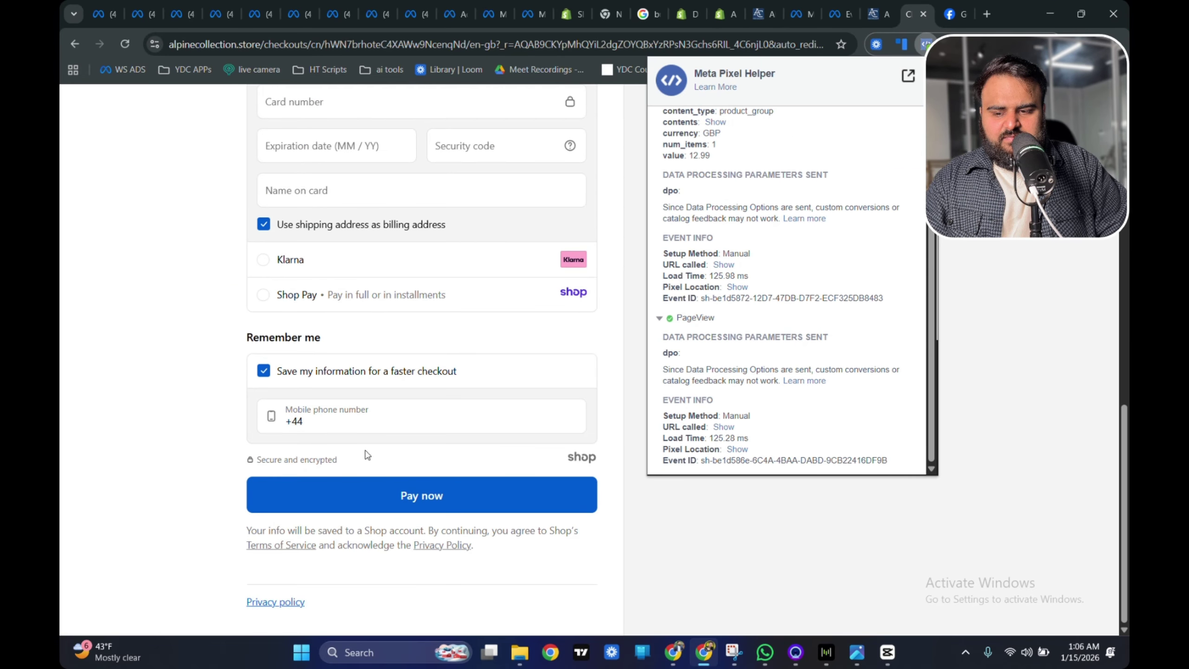
left_click(429, 499)
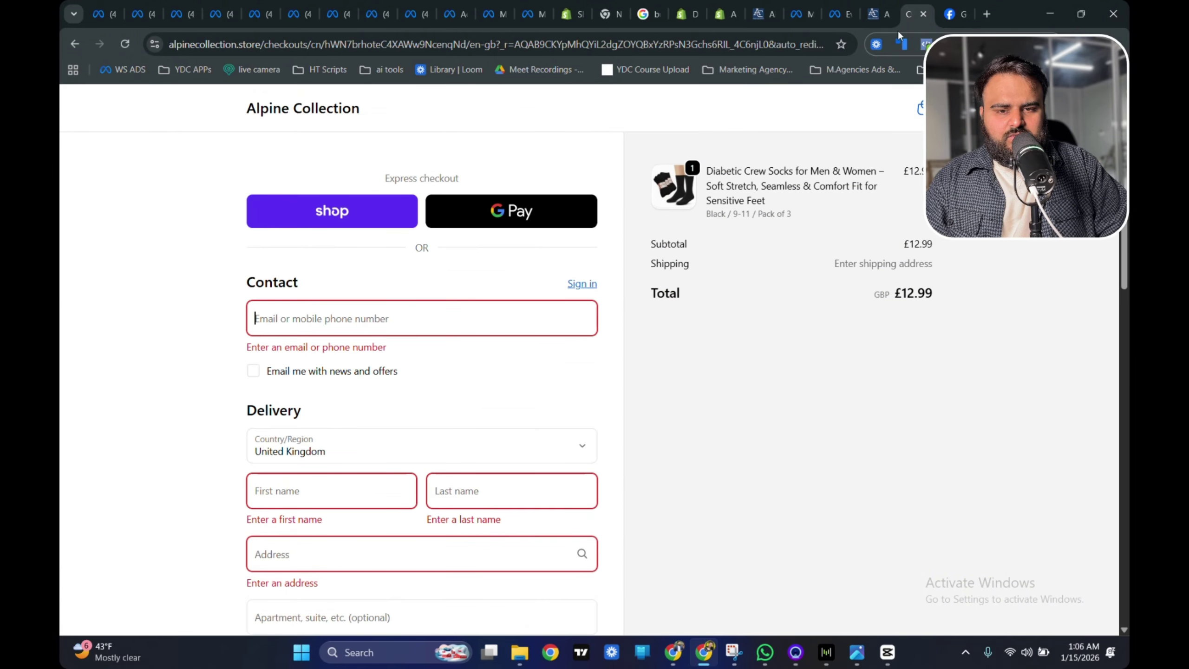
left_click(927, 44)
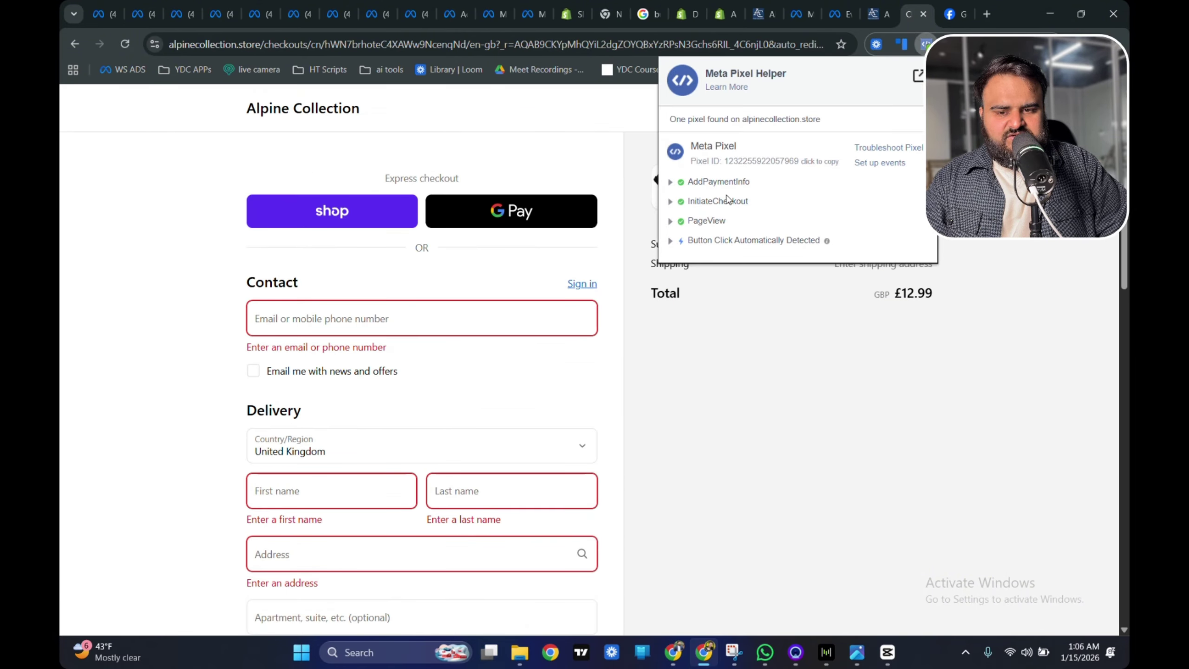
left_click_drag(695, 184, 744, 186)
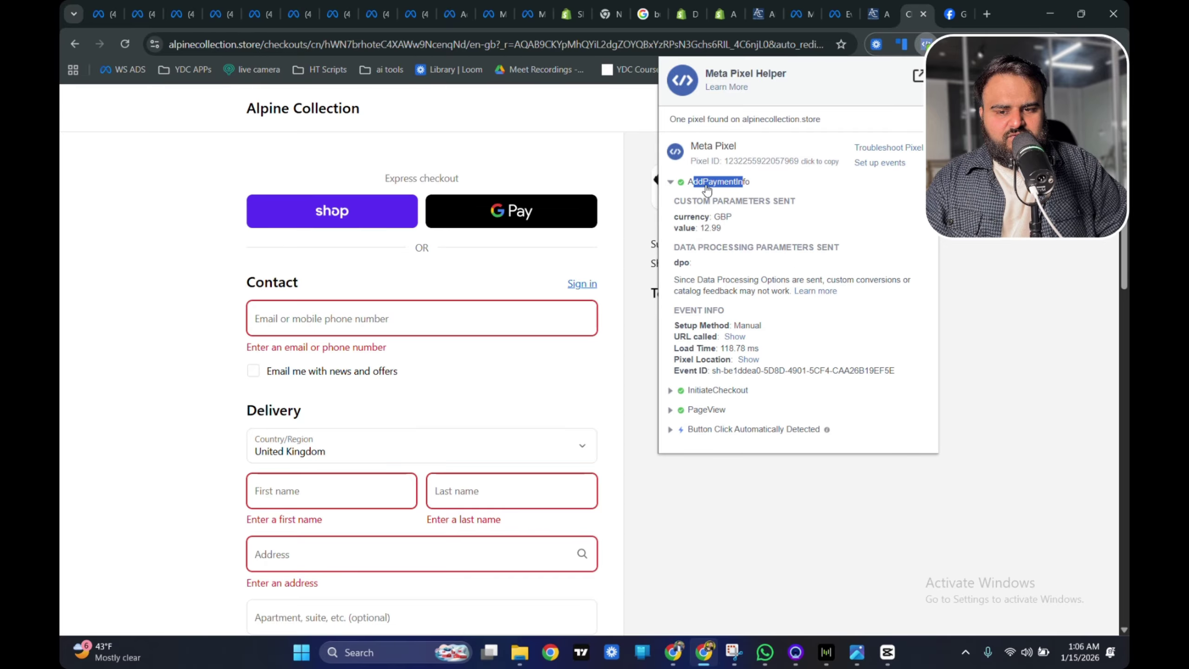
scroll(316, 389, "down", 15)
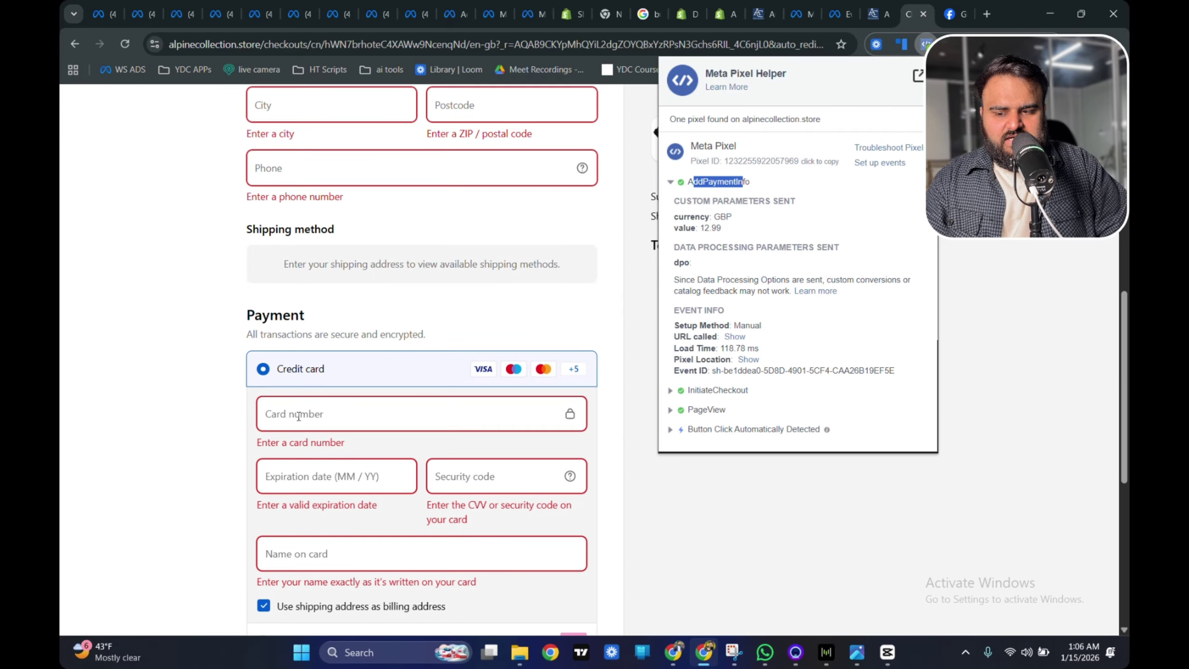
scroll(300, 263, "down", 3)
scroll(292, 317, "up", 1)
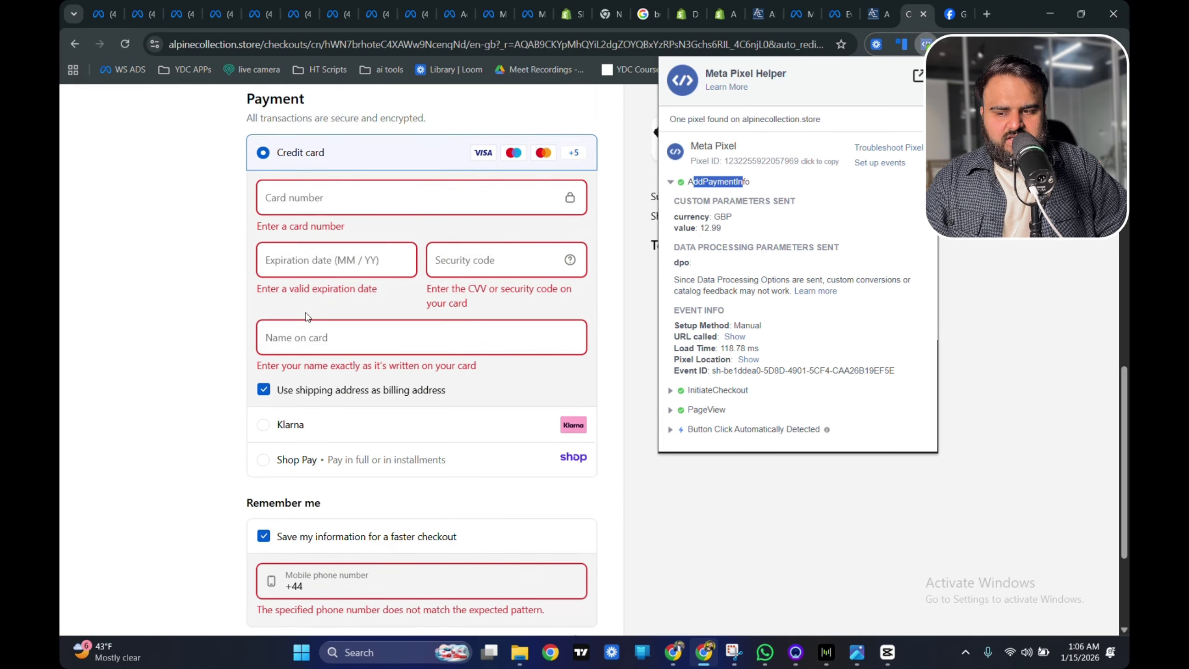
scroll(291, 317, "up", 1)
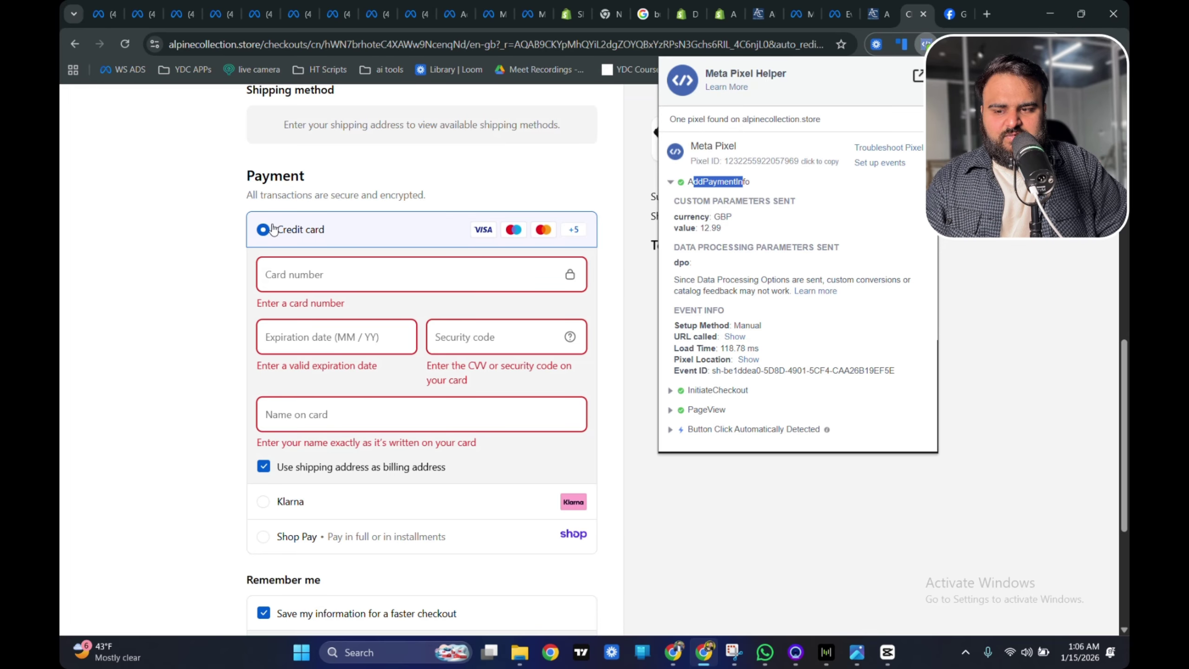
- Compare the Klarna, Shop Pay and credit card payment options at checkout, finishing with credit card selected
left_click(310, 508)
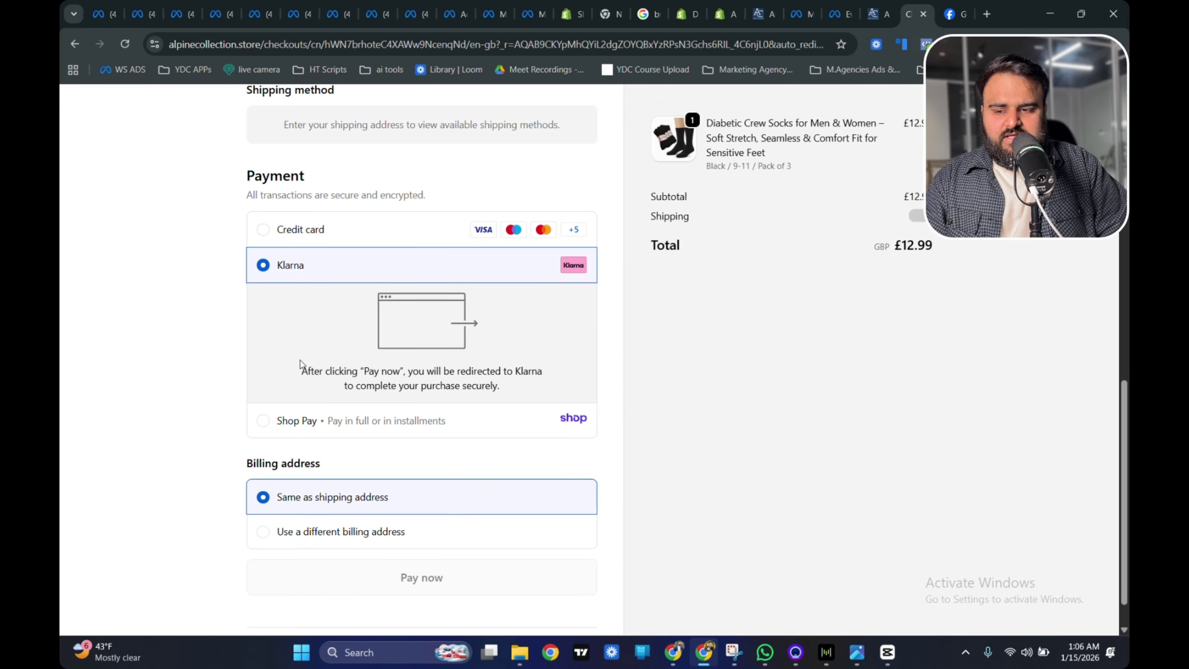
left_click(317, 439)
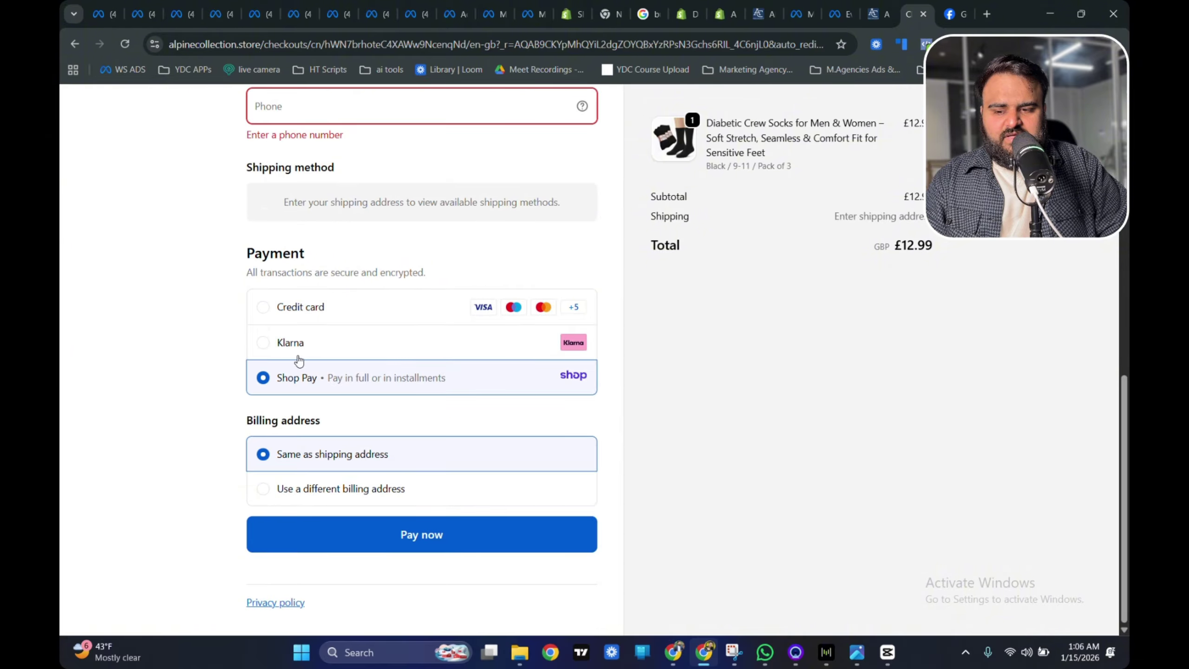
left_click_drag(326, 383, 474, 385)
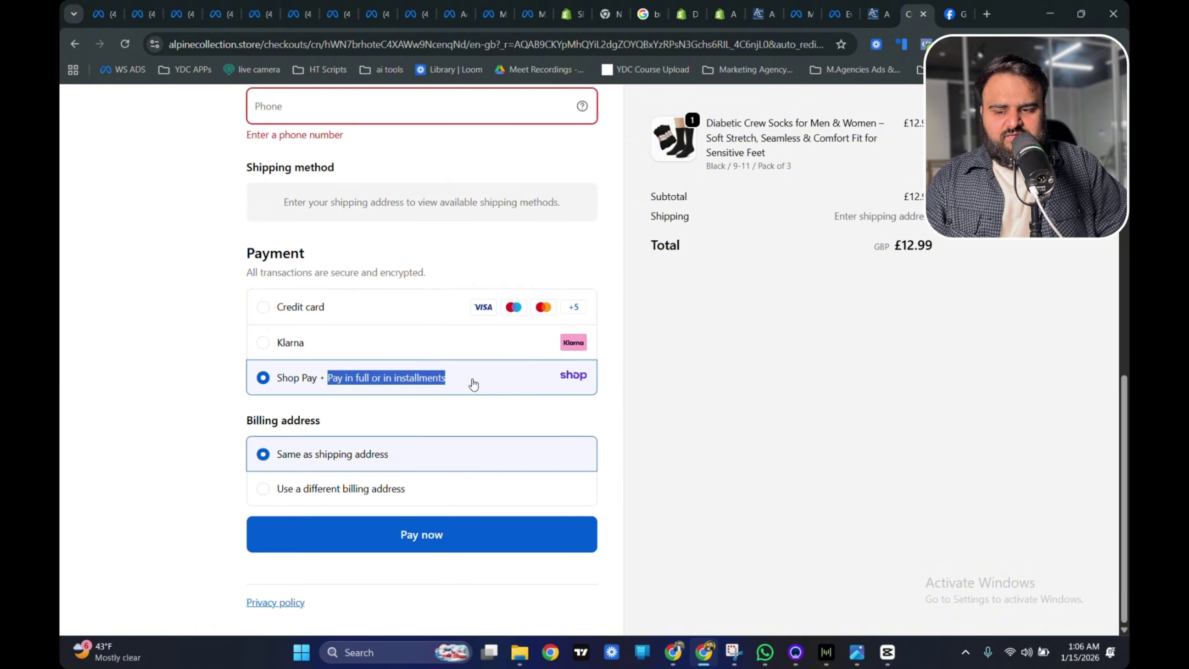
left_click(465, 341)
left_click(329, 305)
scroll(308, 416, "down", 4)
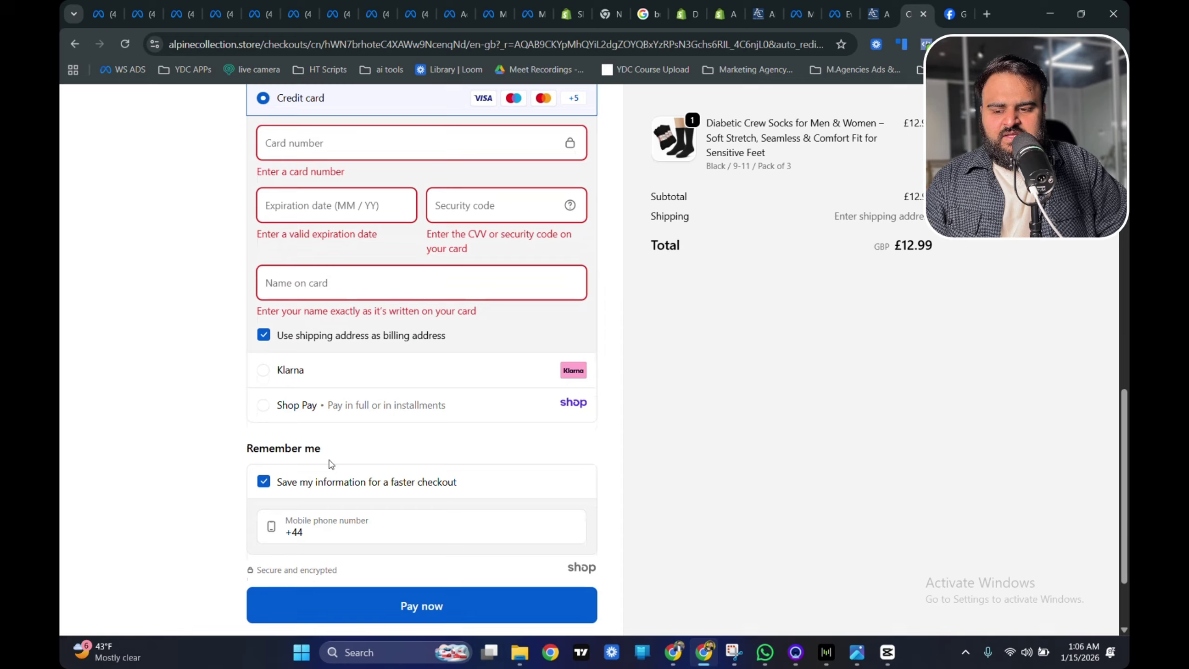
left_click(308, 415)
left_click(296, 304)
left_click(310, 576)
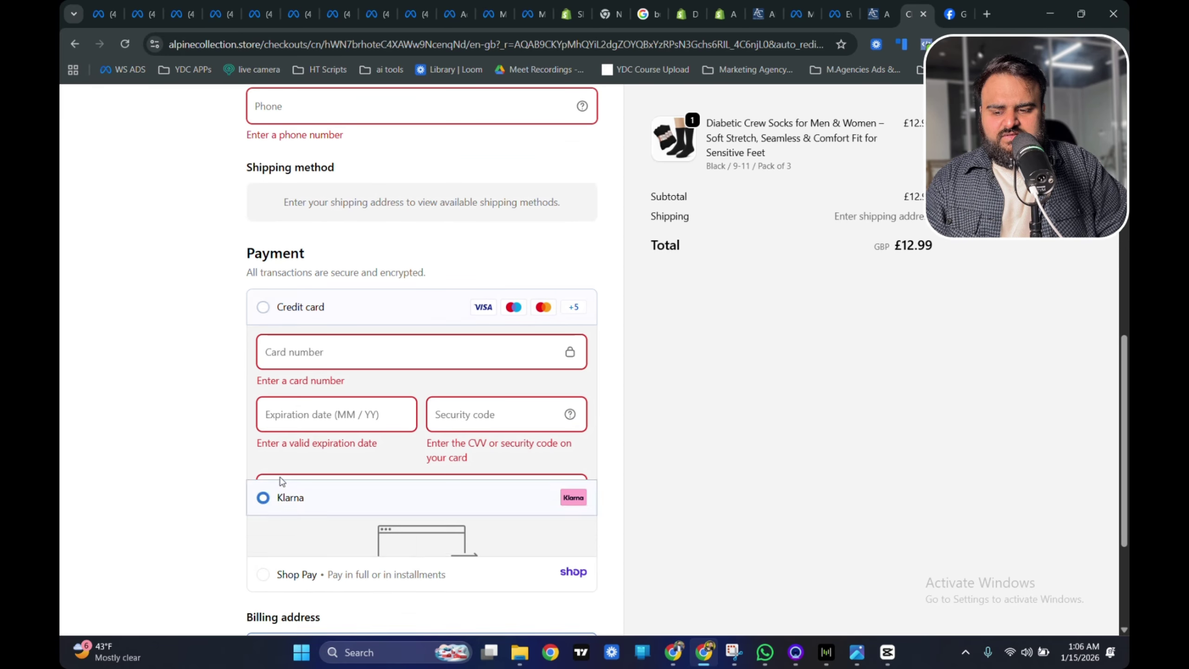
left_click(308, 505)
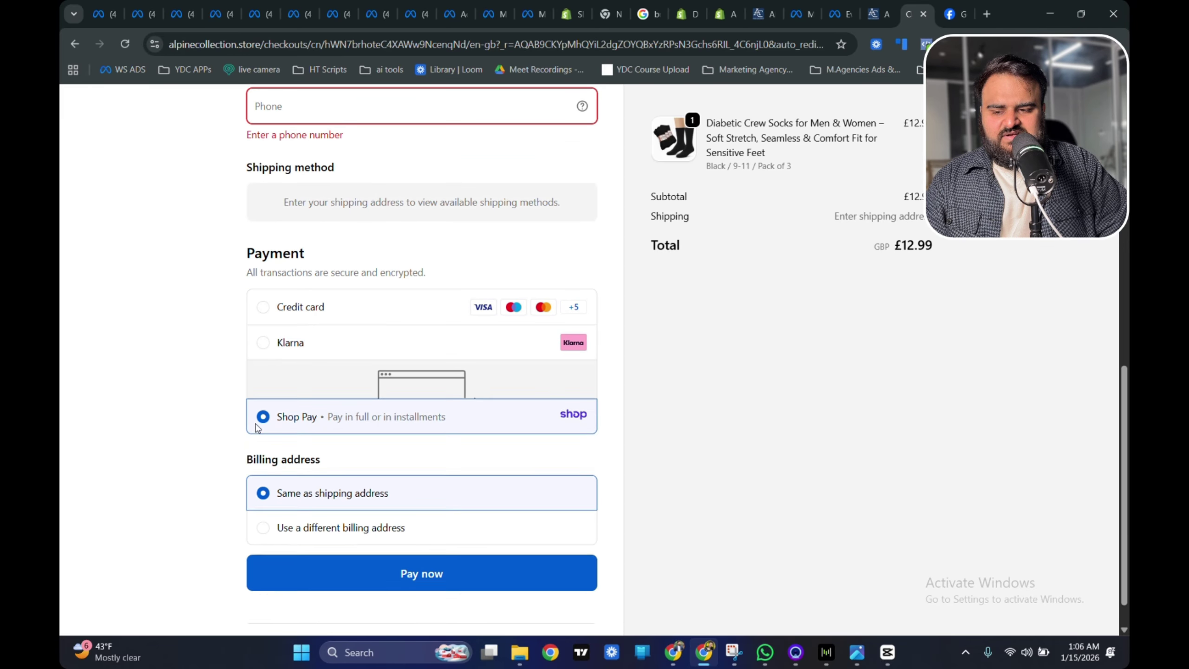
left_click(294, 304)
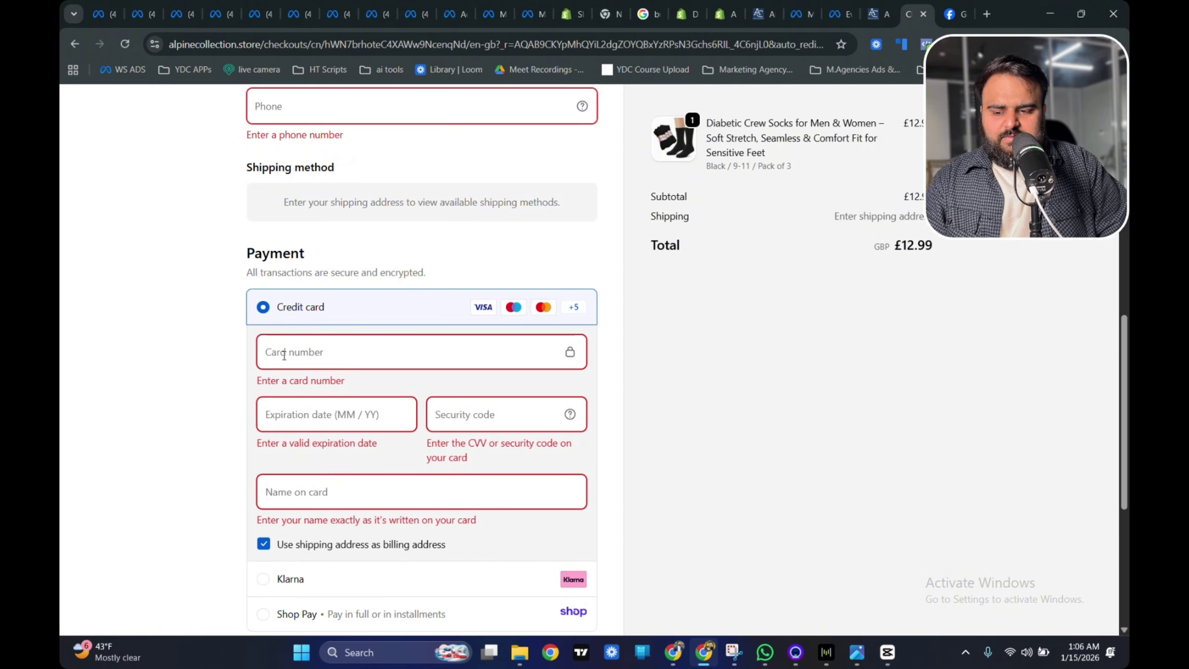
- Recheck the AddPaymentInfo event in Meta Pixel Helper with the credit card payment form open
scroll(284, 355, "down", 3)
scroll(317, 468, "down", 4)
scroll(771, 162, "up", 4)
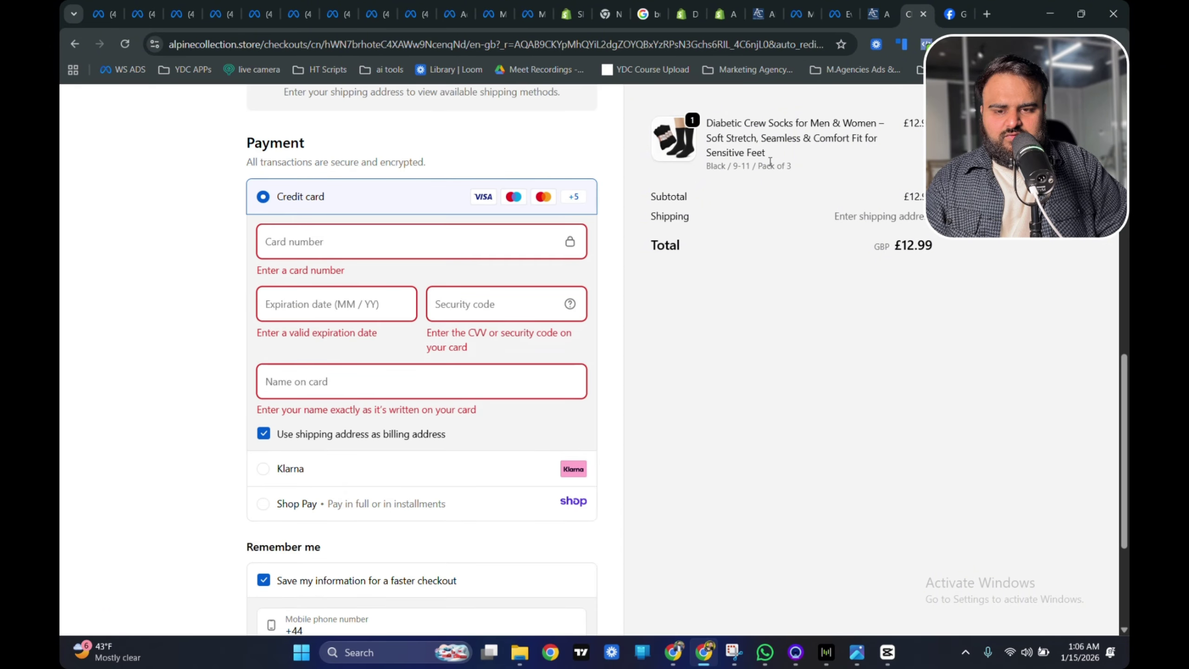
left_click(927, 45)
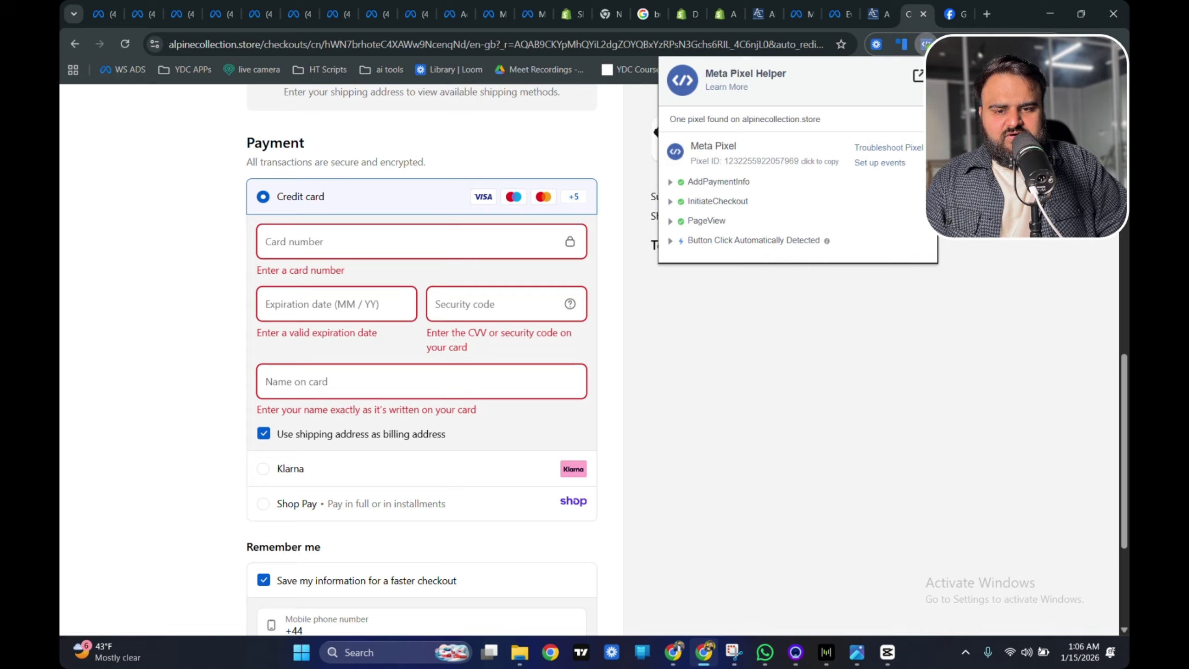
left_click(702, 181)
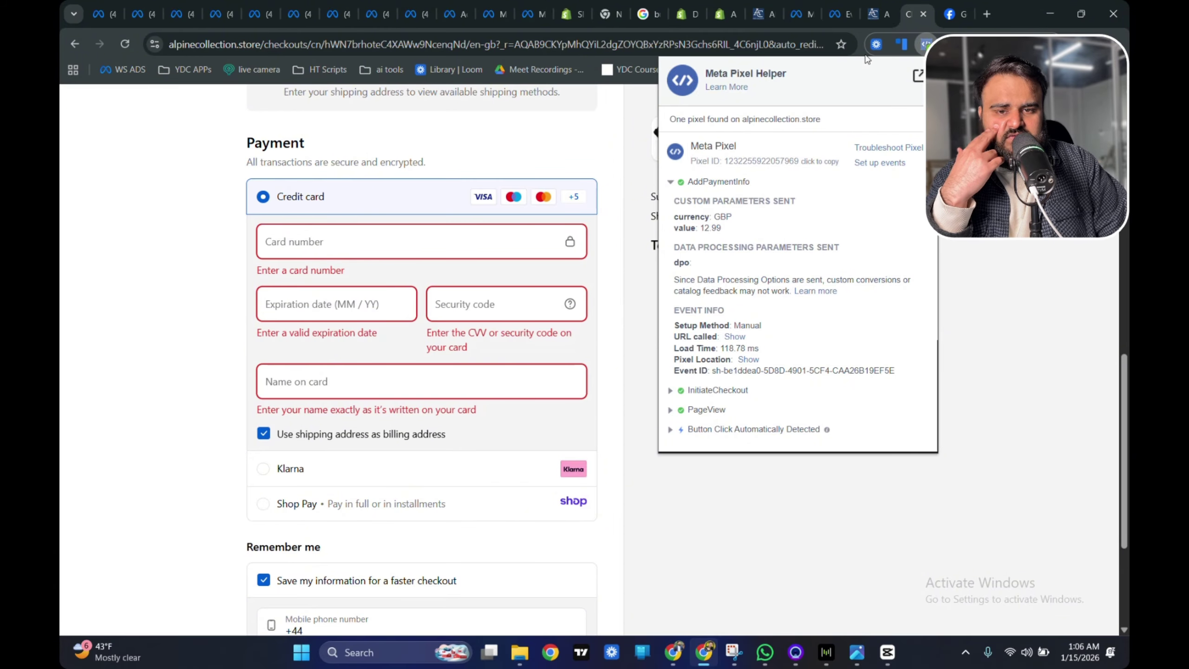
- Return to the Events Manager event testing page, then to the Deep digital Event Data dataset in the business settings
left_click(871, 18)
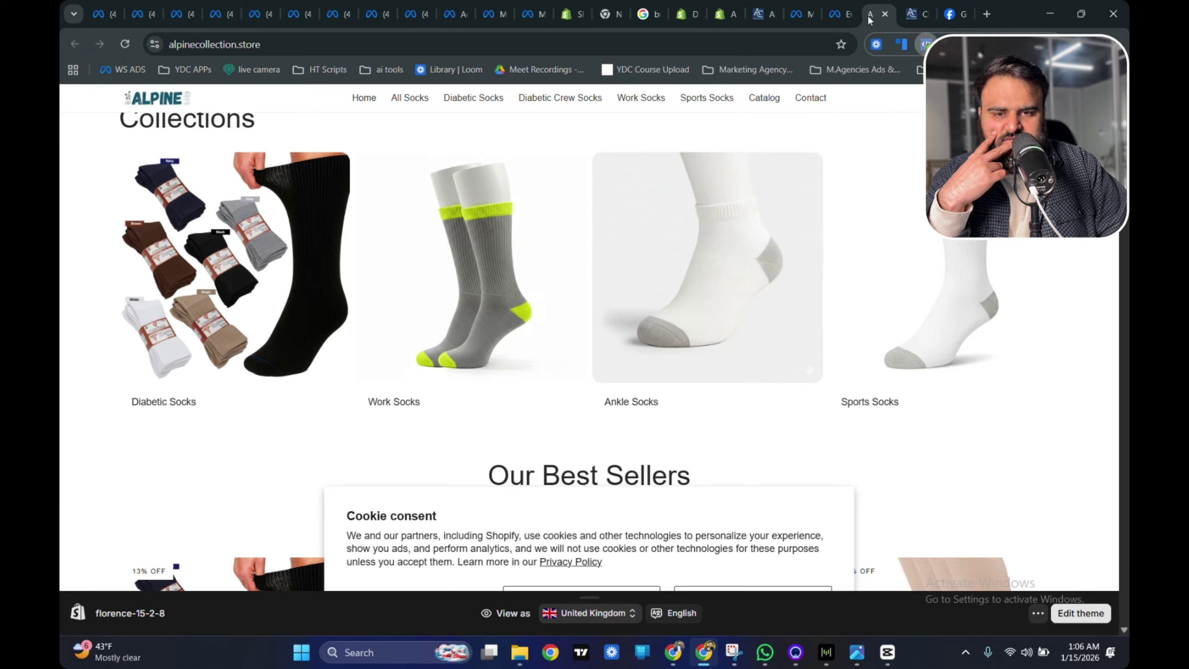
left_click(841, 14)
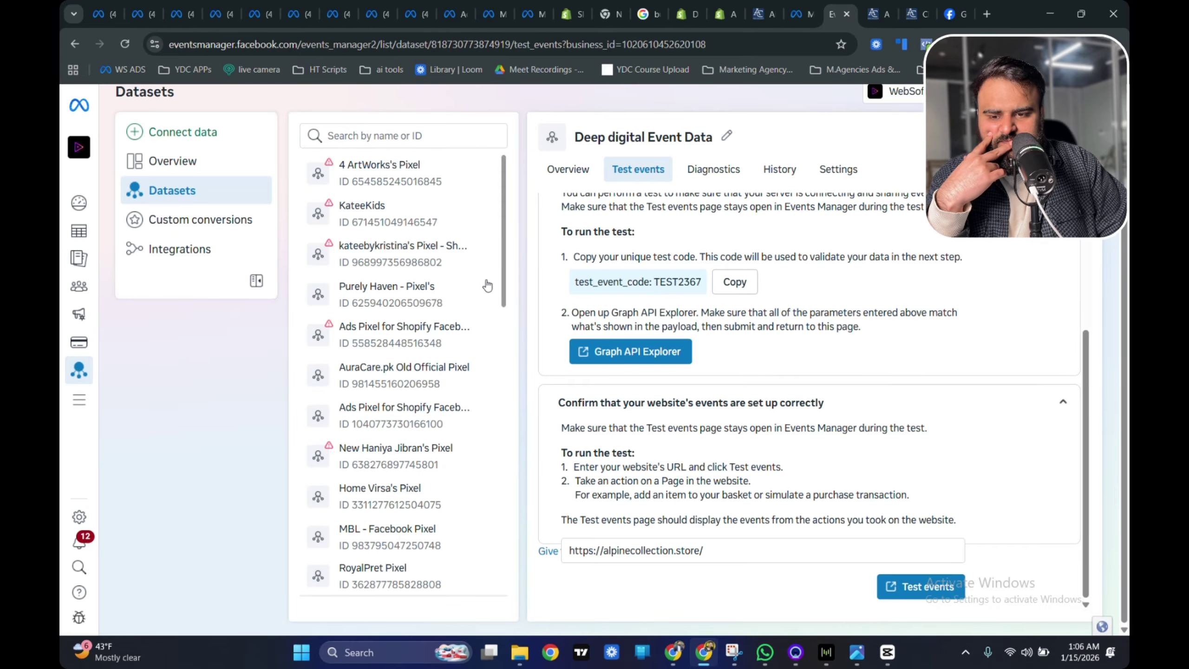
key("ctrl+shift+Tab")
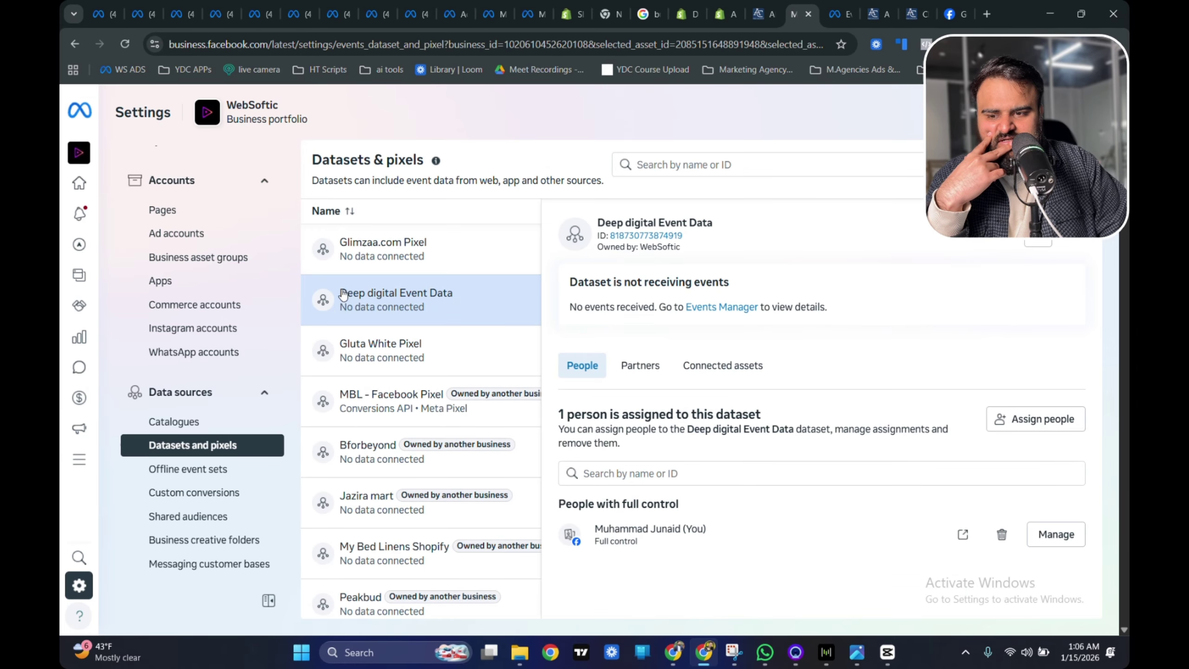
- Open the Domains list within the portfolio's Brand safety and suitability settings
scroll(157, 422, "down", 4)
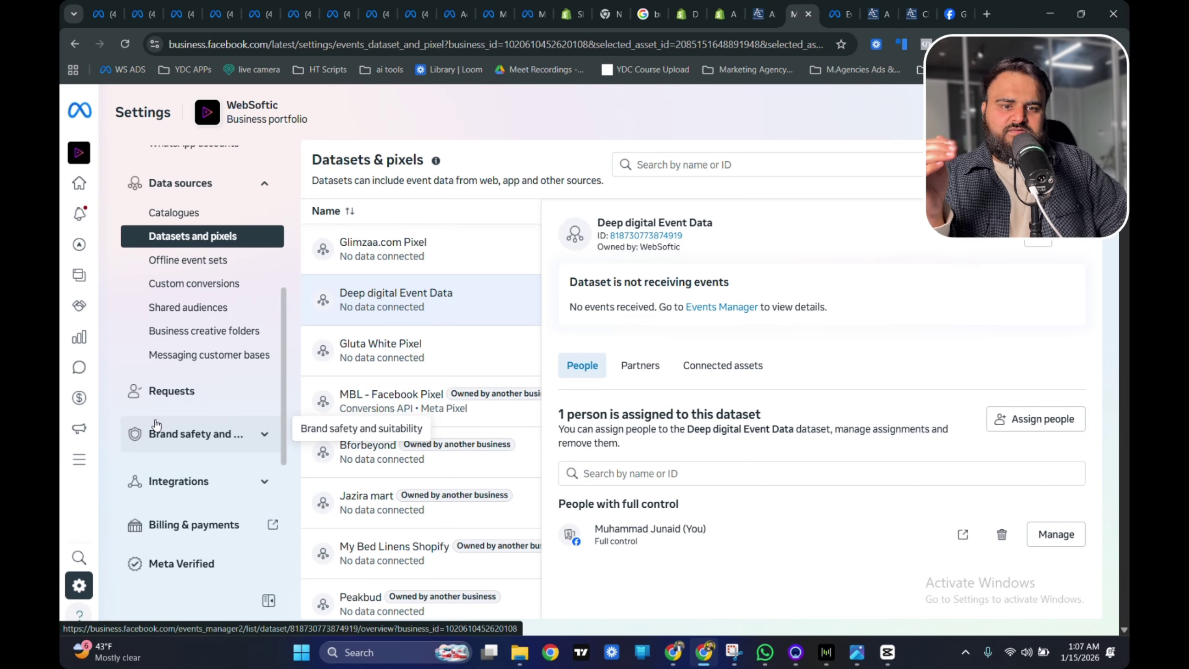
scroll(238, 375, "down", 3)
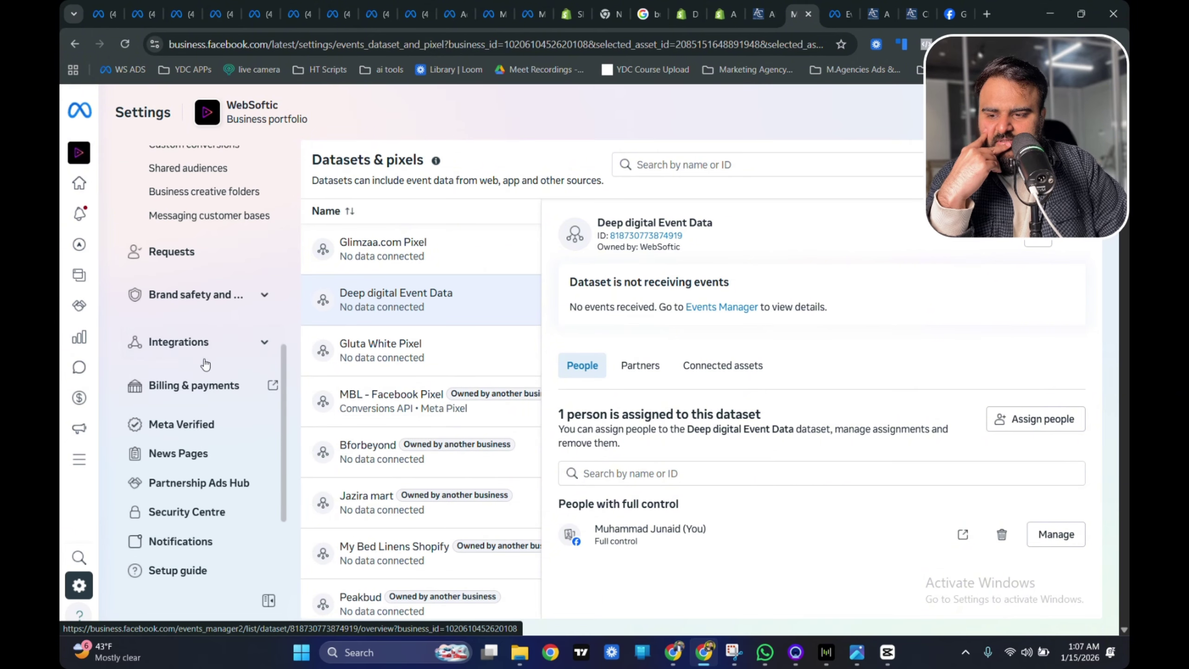
left_click(197, 295)
left_click(140, 330)
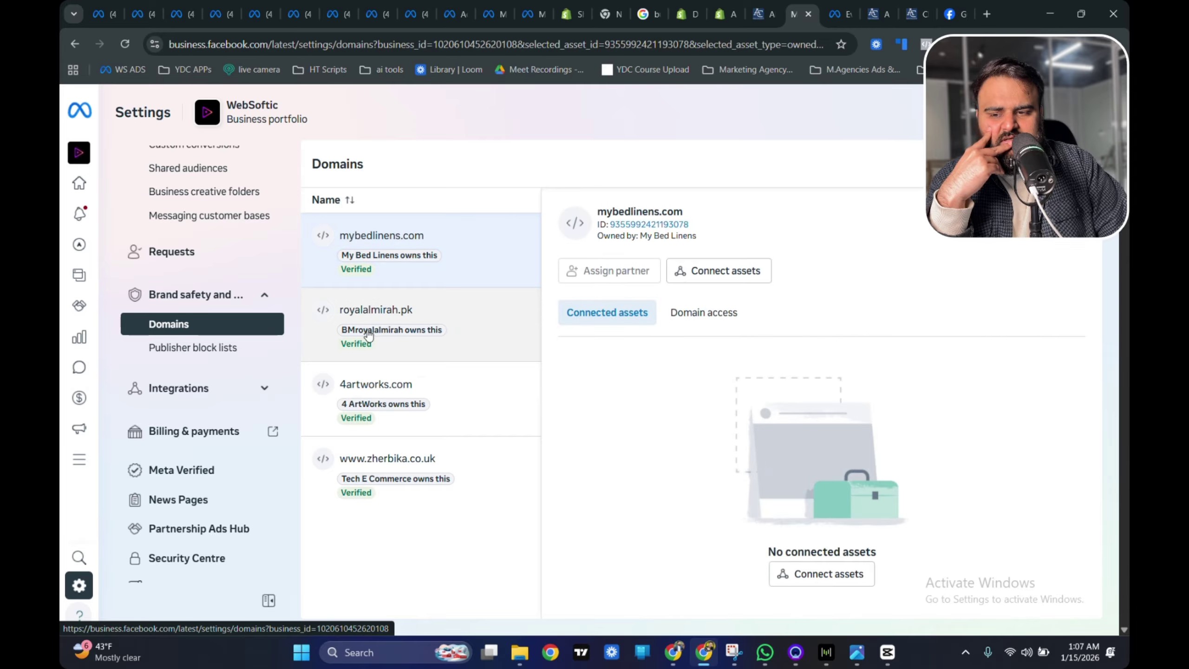
left_click(1072, 164)
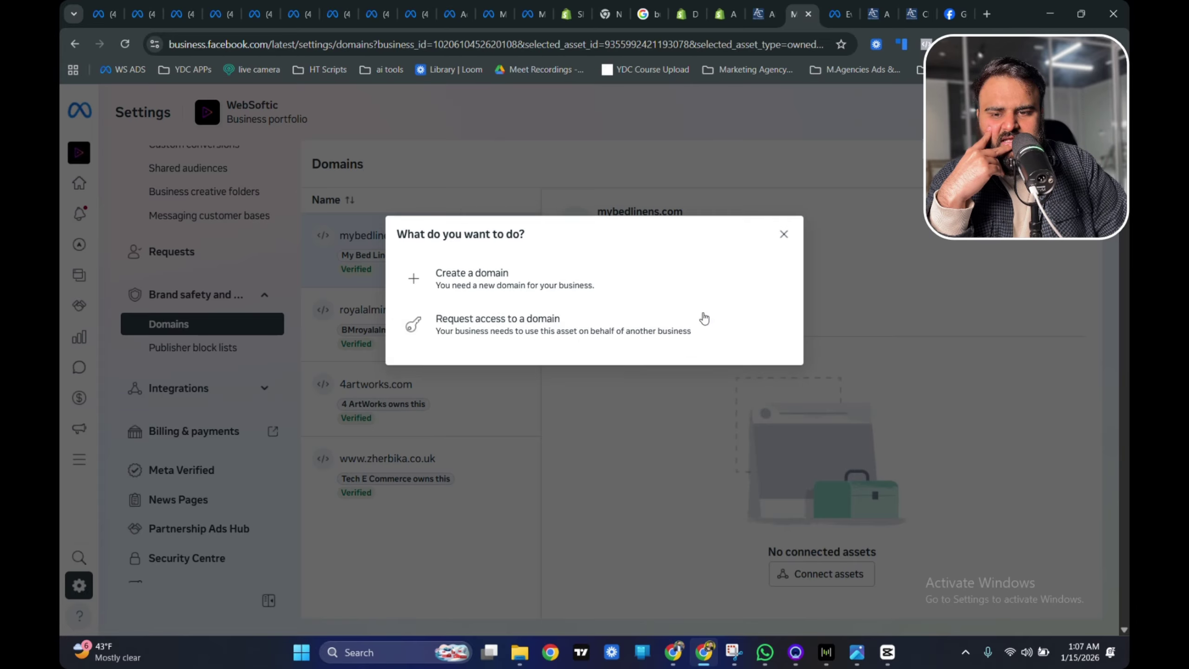
left_click(495, 295)
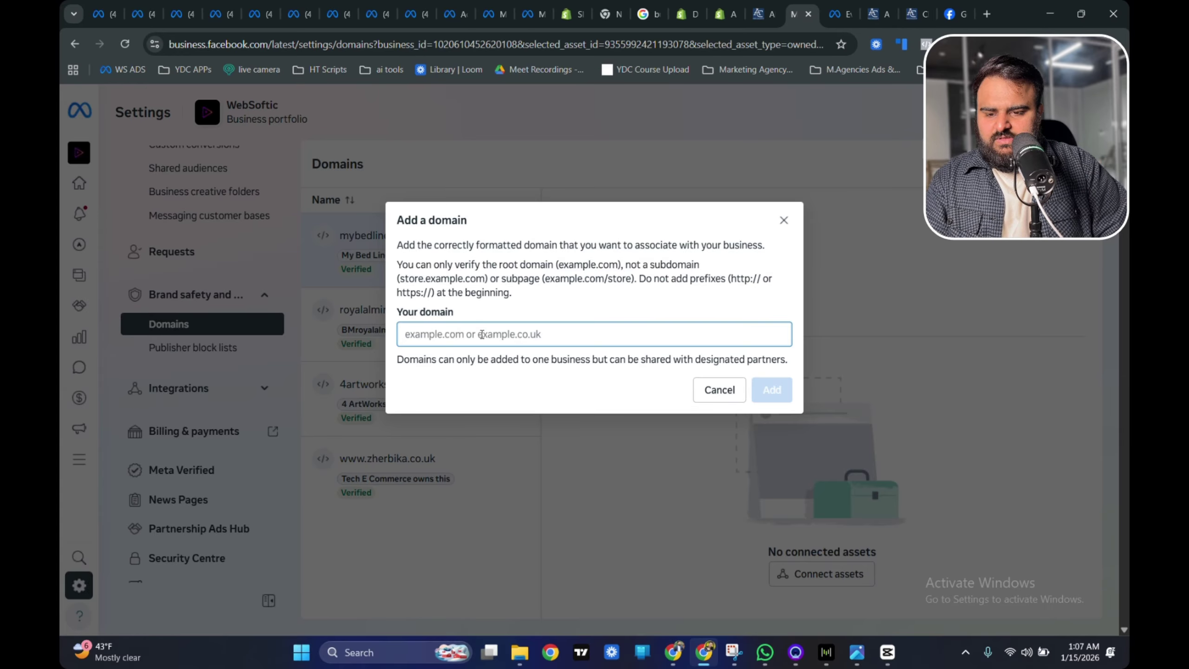
key("super+v")
left_click(474, 473)
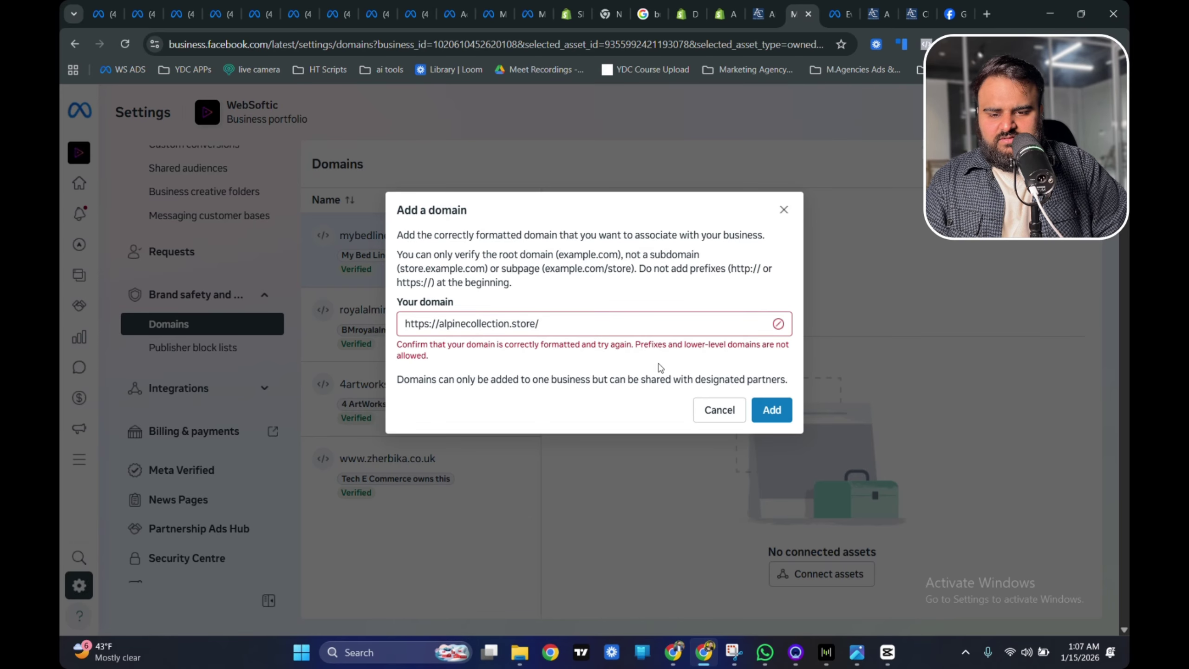
key("BackSpace")
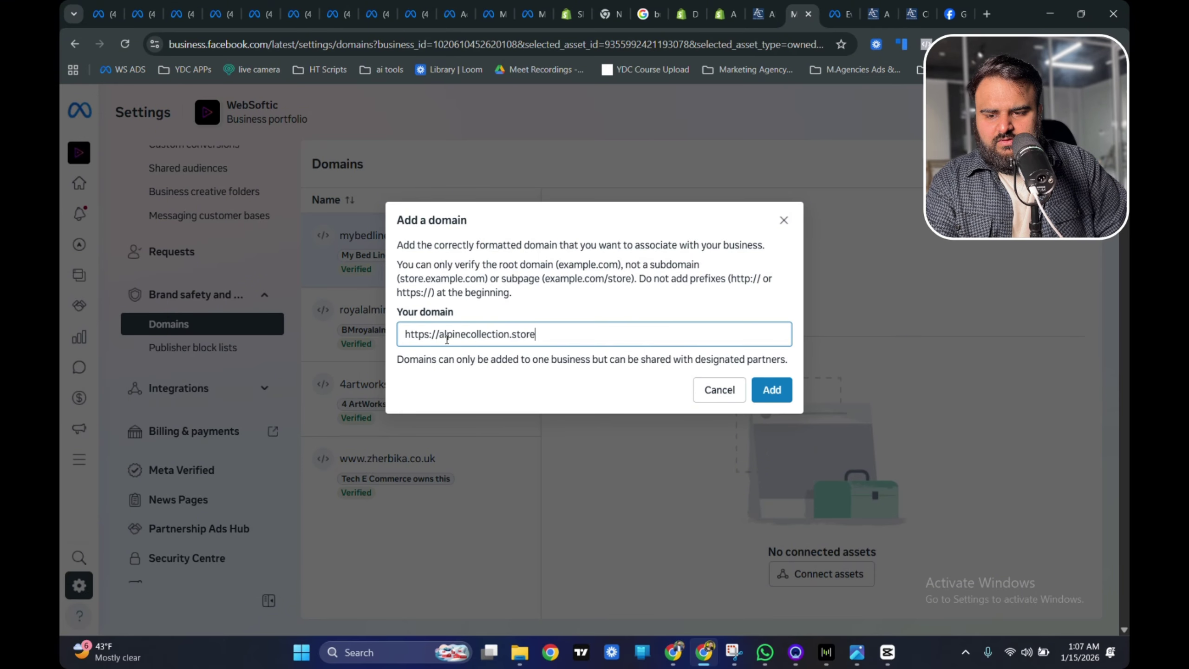
left_click(755, 388)
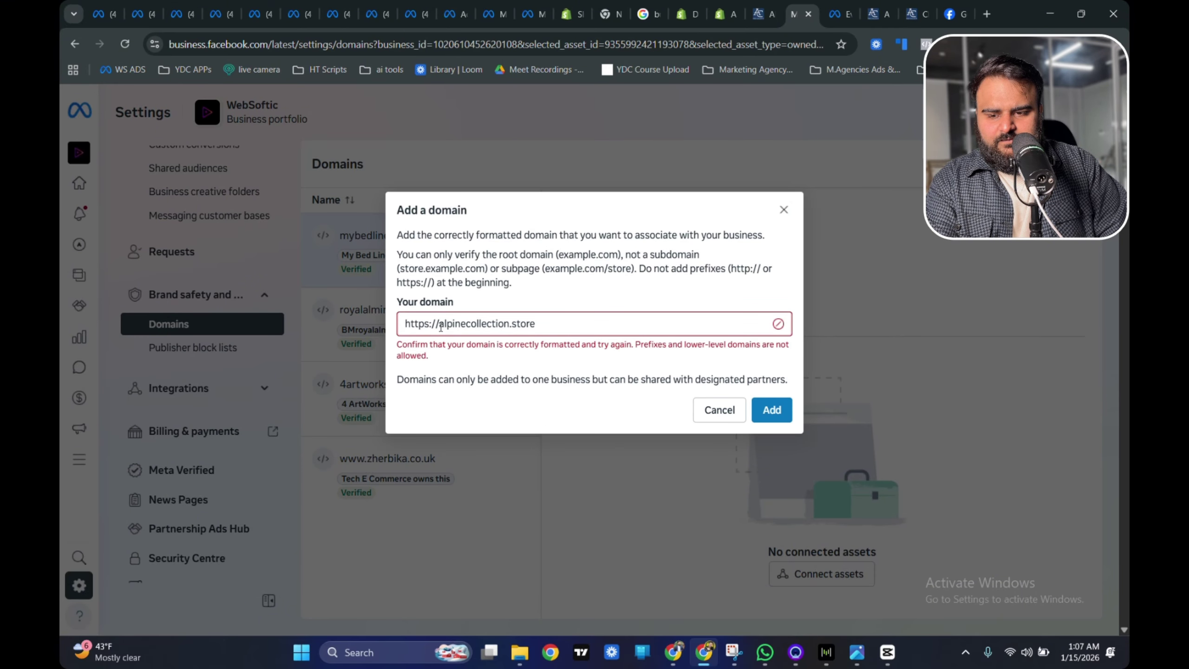
left_click_drag(439, 323, 397, 333)
key("BackSpace")
left_click(772, 410)
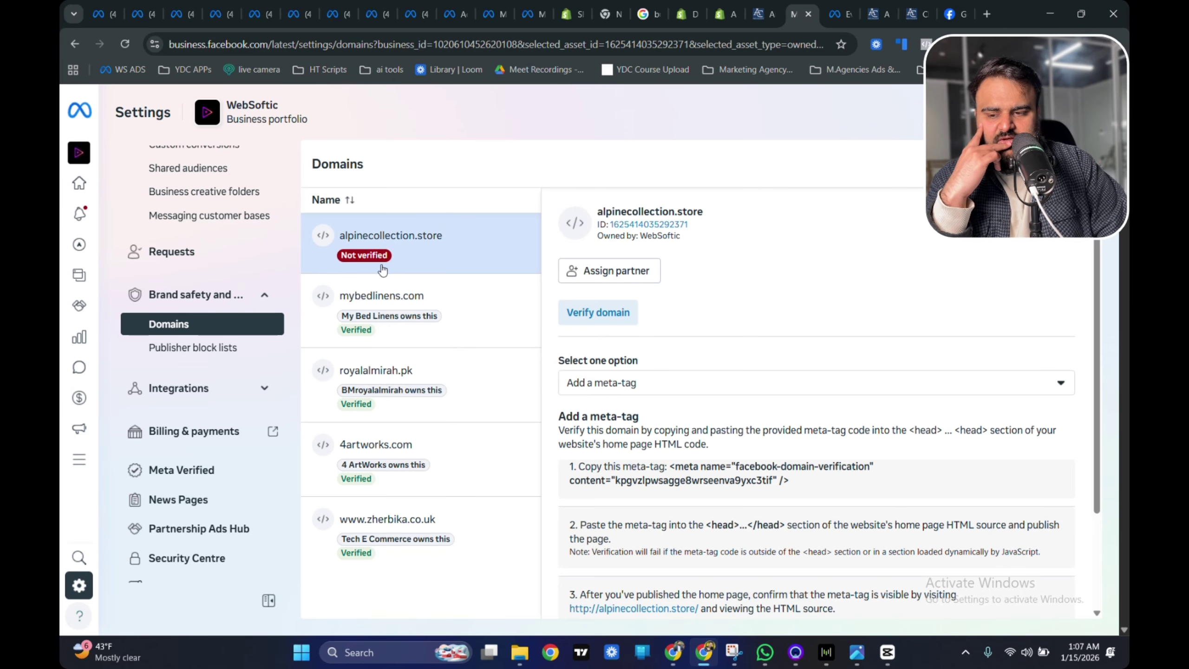
- Compare the meta-tag, HTML file upload and DNS TXT record verification methods for alpinecollection.store, finishing on the DNS TXT record option
scroll(609, 300, "down", 3)
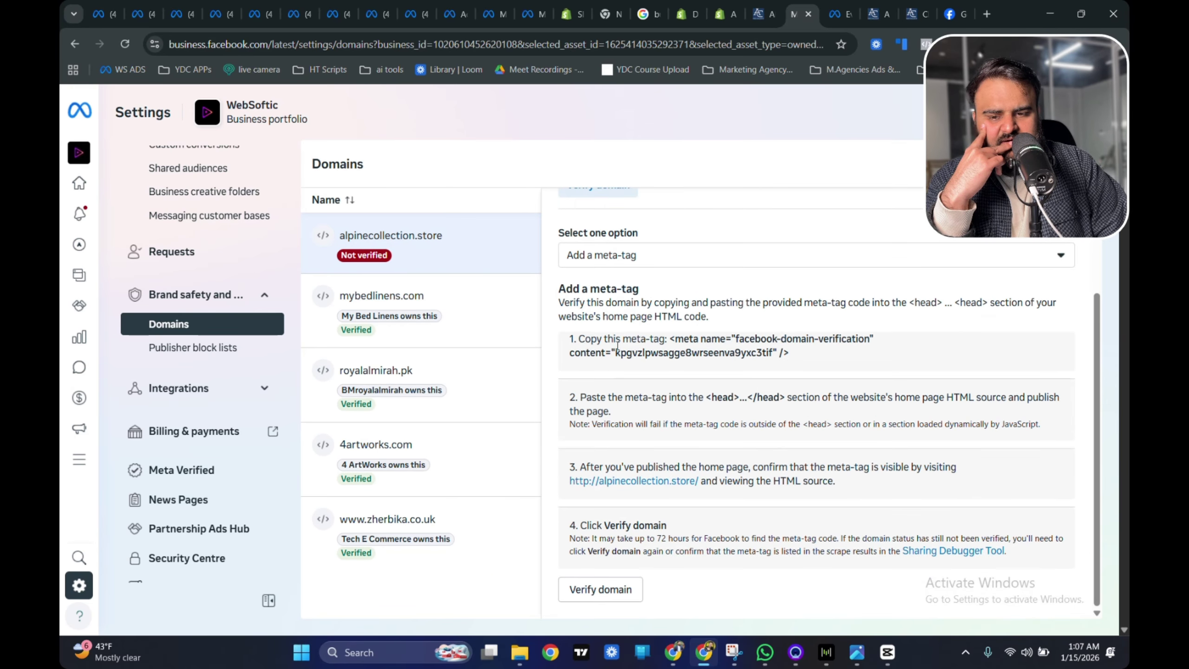
left_click(650, 260)
left_click(651, 310)
left_click(650, 277)
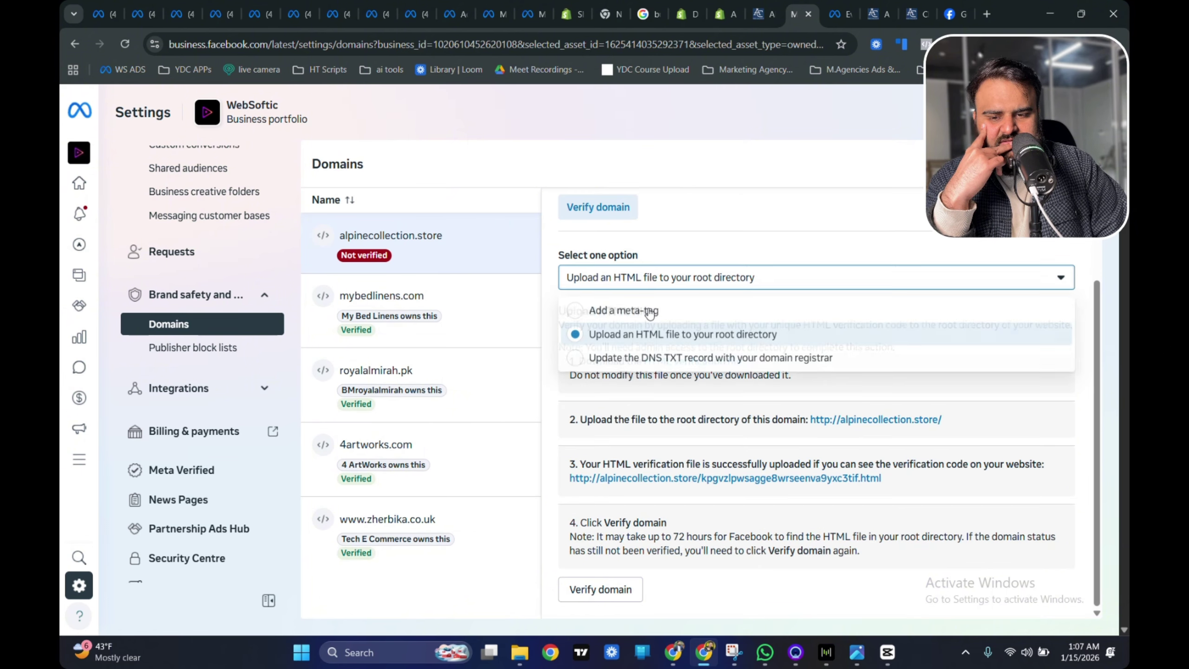
left_click(655, 359)
left_click(649, 287)
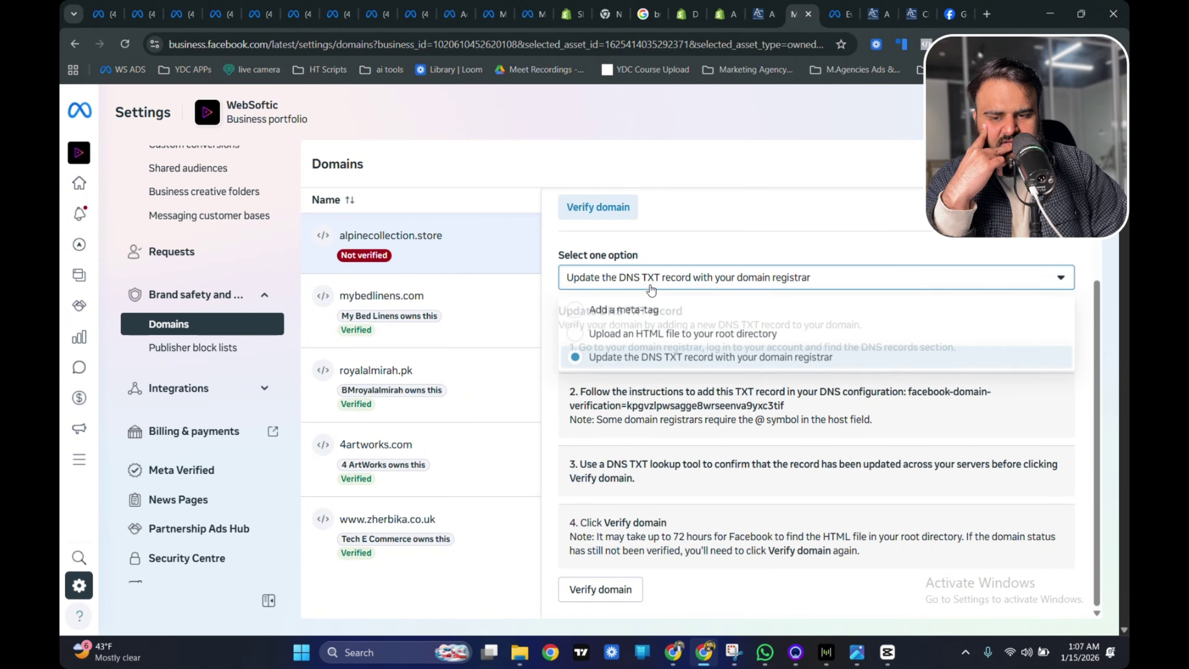
left_click(641, 368)
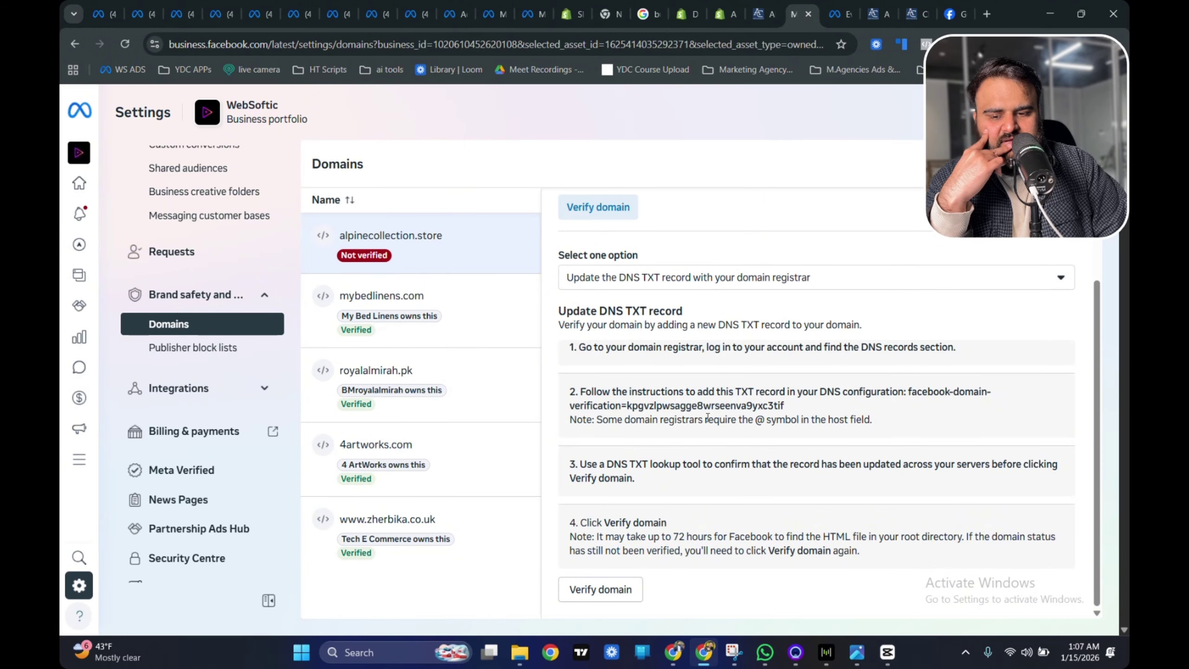
- Copy the DNS TXT verification record and try to verify the alpinecollection.store domain with that method
scroll(684, 406, "up", 2)
scroll(671, 403, "down", 2)
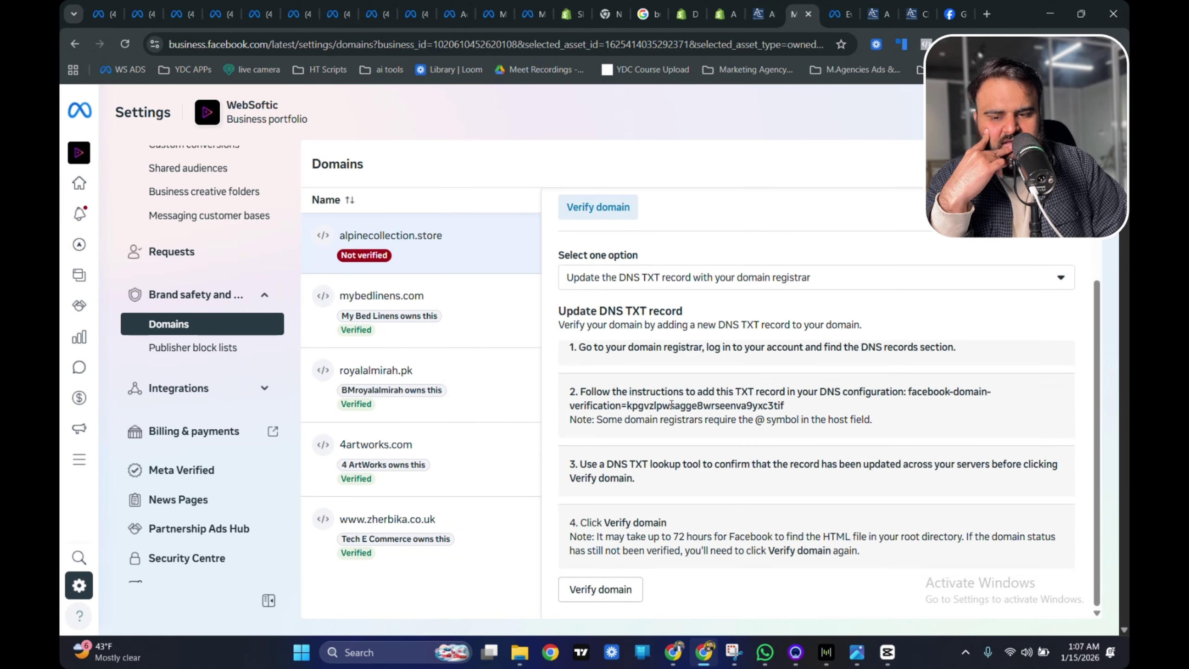
left_click_drag(909, 392, 914, 408)
right_click(915, 398)
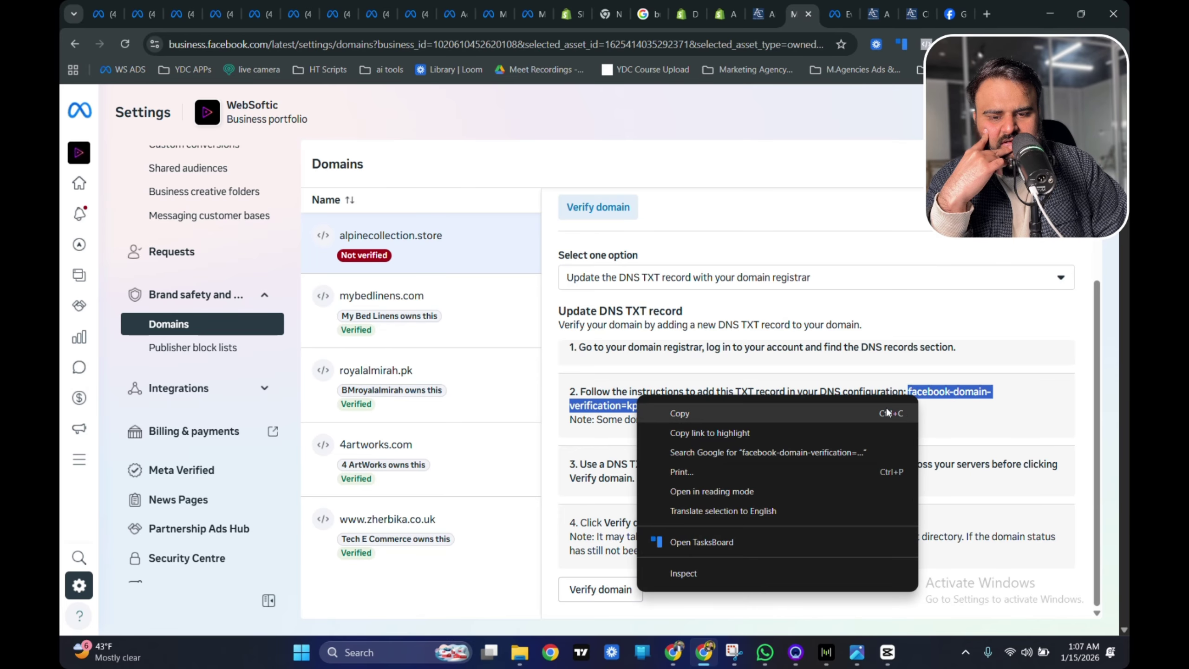
left_click(757, 420)
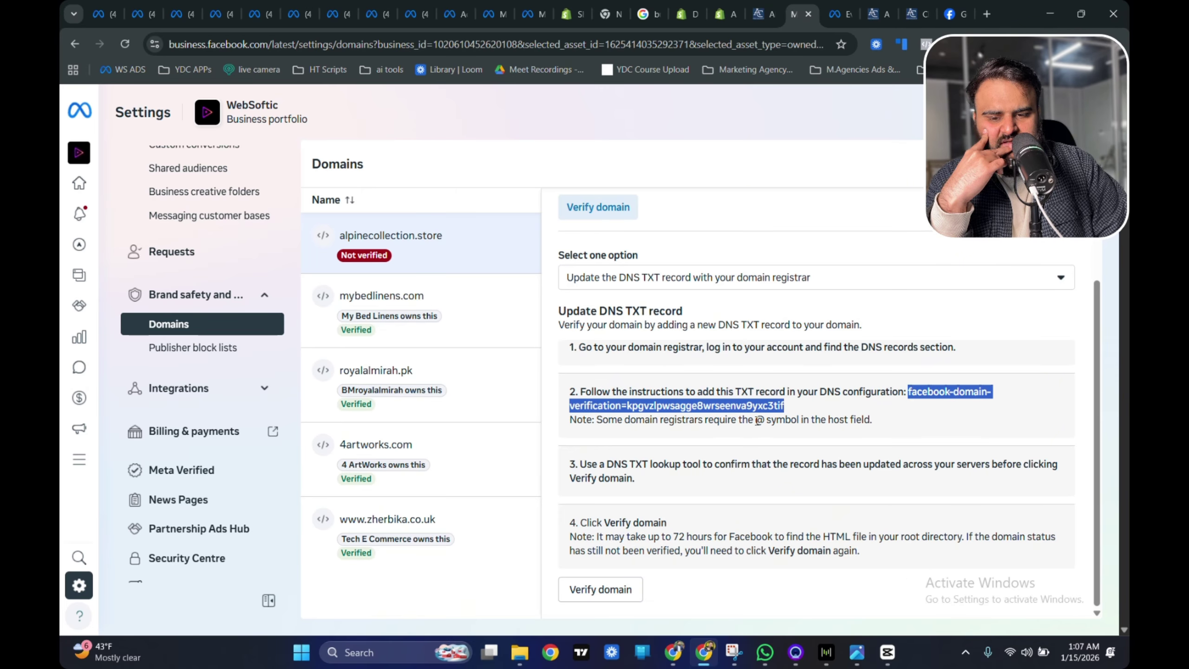
left_click_drag(756, 420, 767, 419)
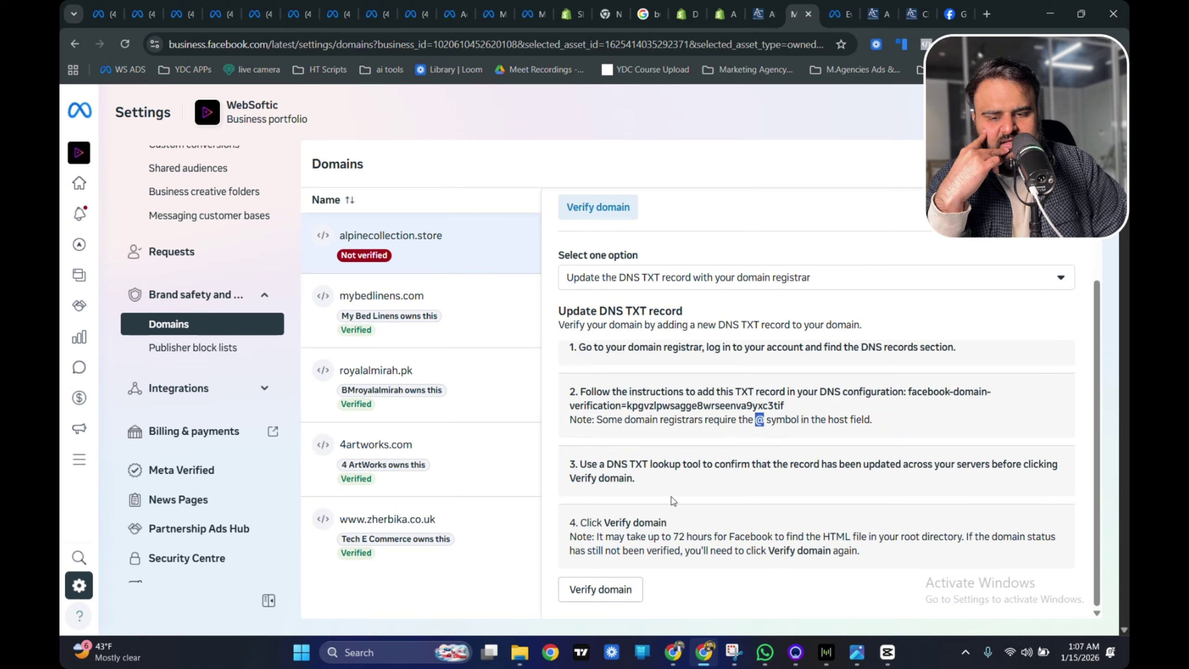
left_click(620, 589)
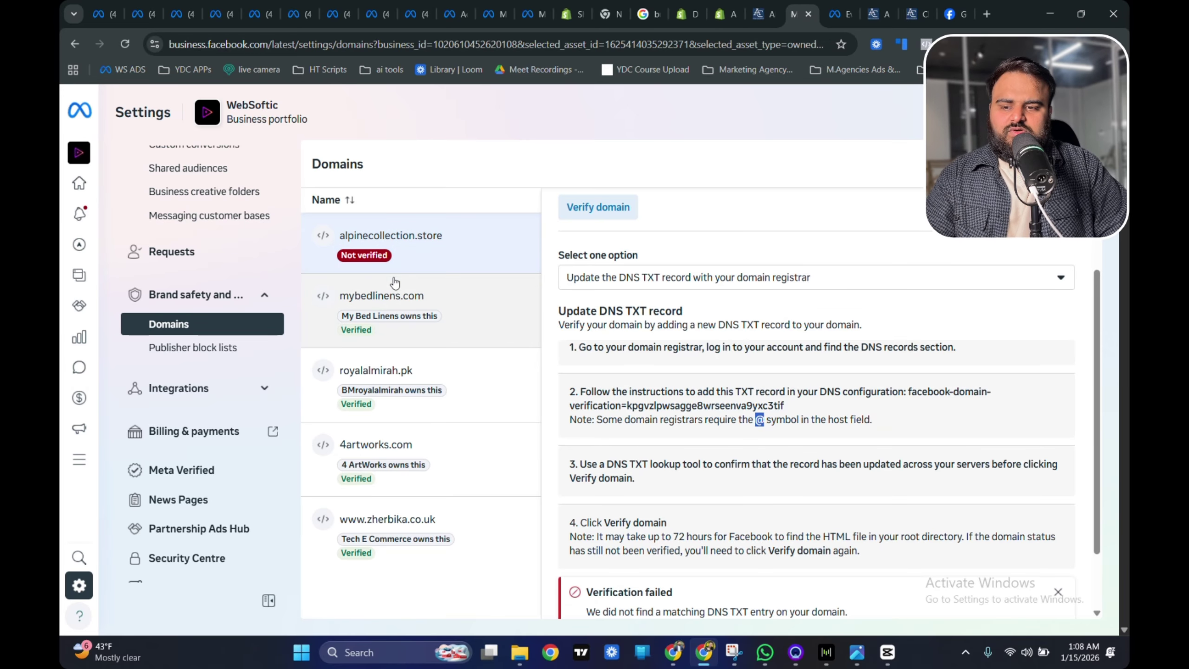
- Switch the domain's verification method to Add a meta-tag and highlight the <head>…</head> placement in the instructions
left_click(722, 277)
left_click(646, 308)
scroll(769, 345, "down", 2)
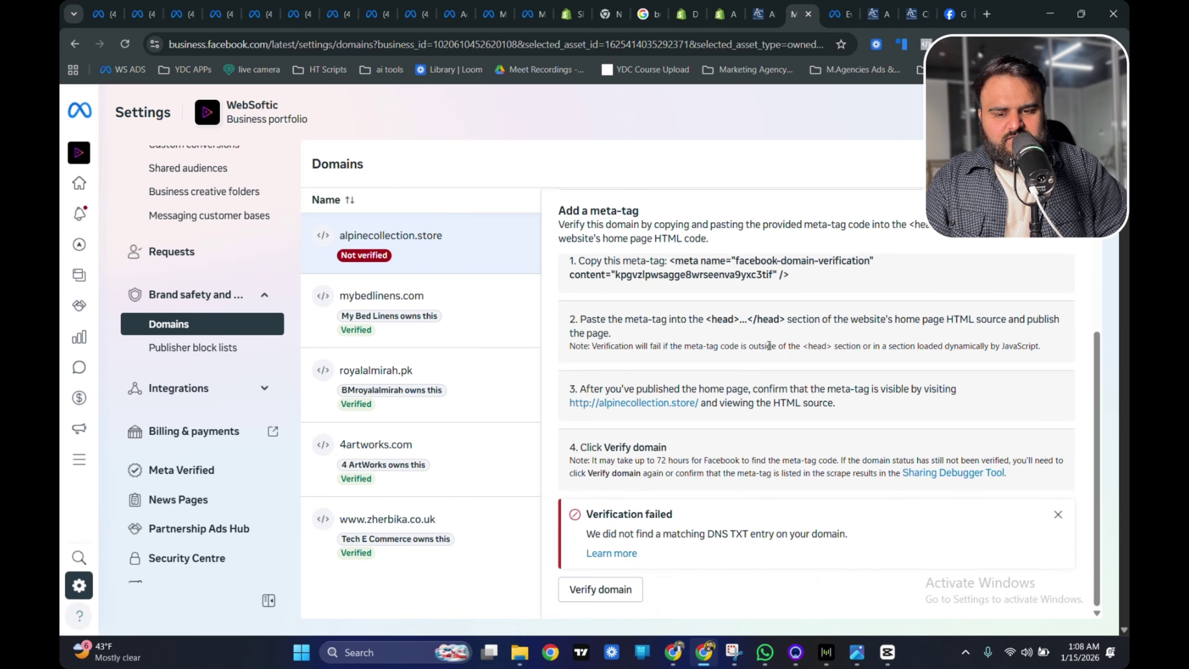
left_click_drag(705, 325, 785, 323)
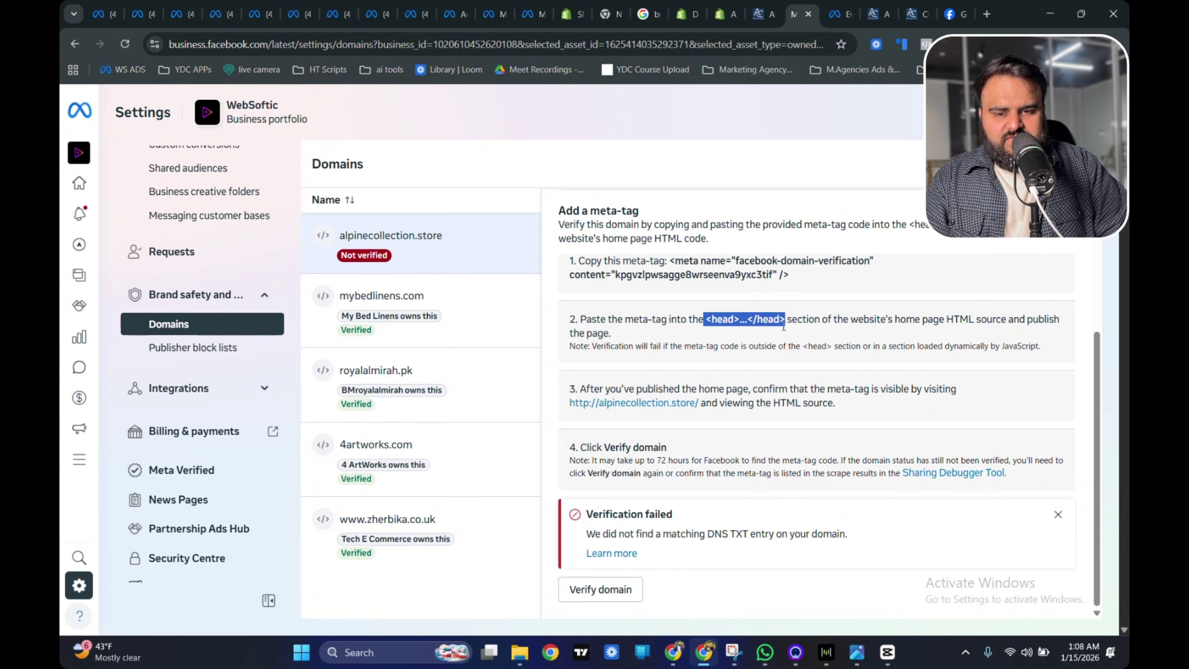
- Switch to the Shopify admin's Themes page and open the code of the current florence-15-2-8 theme
left_click(724, 14)
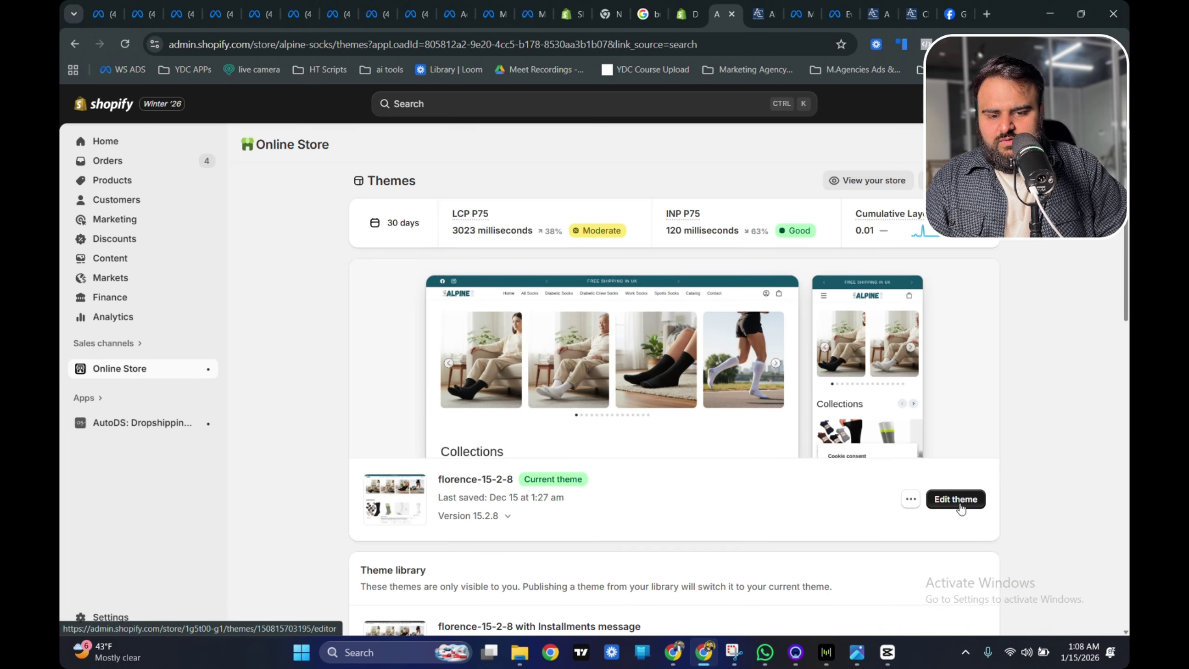
left_click(955, 500)
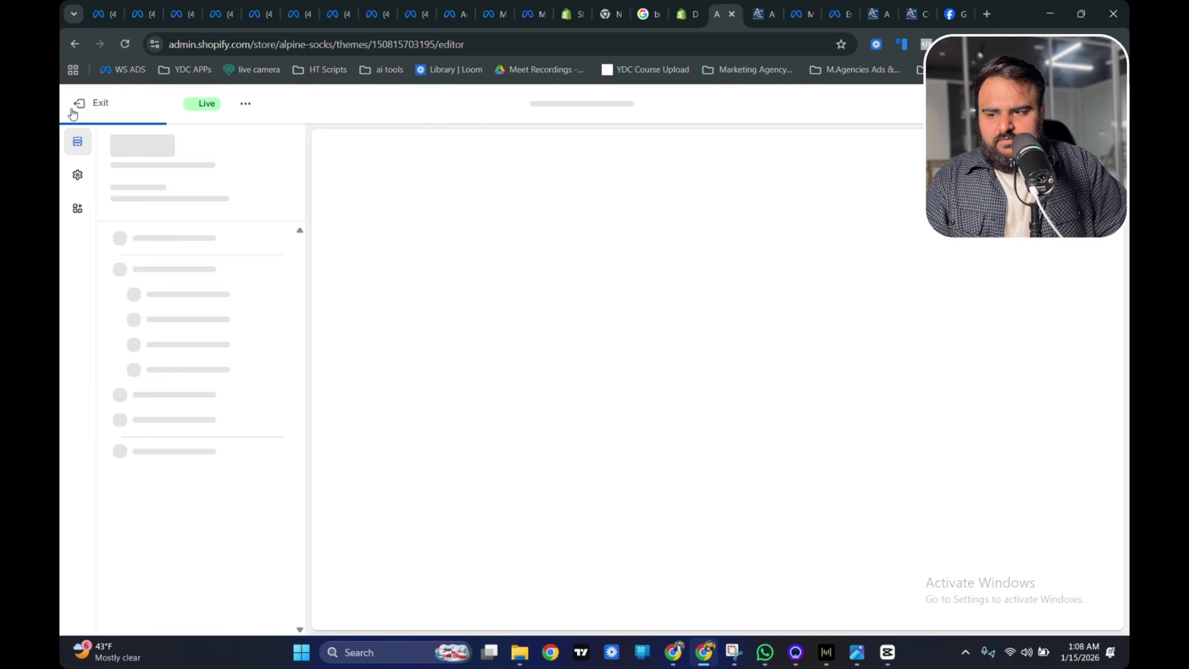
left_click(73, 107)
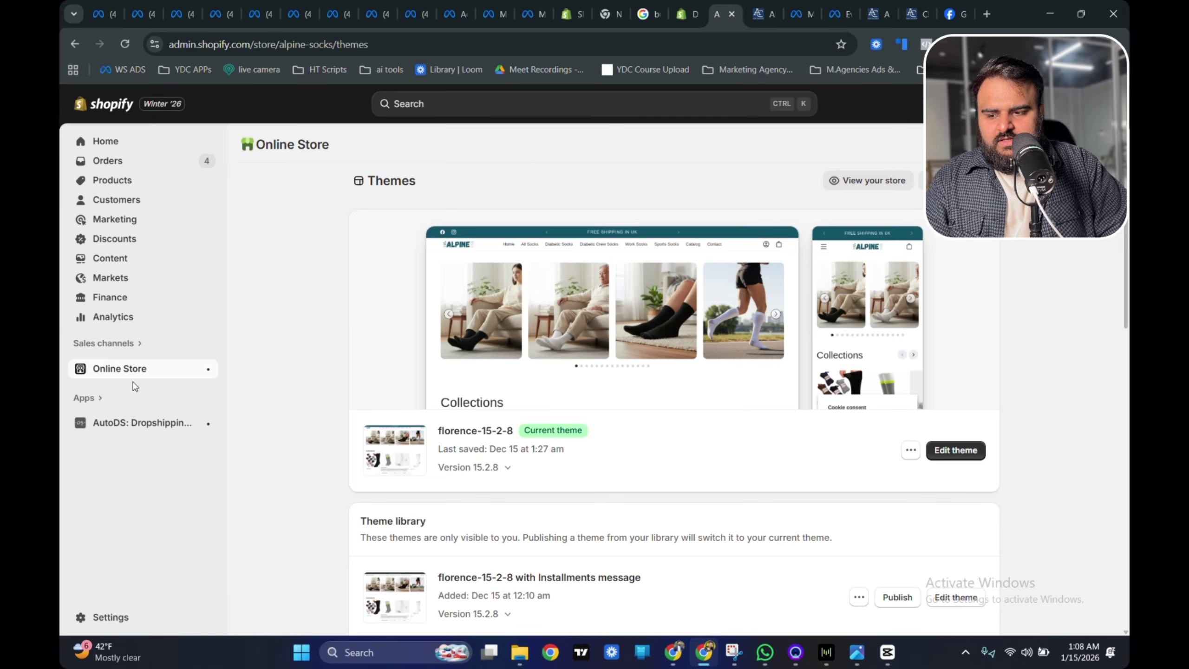
left_click(912, 499)
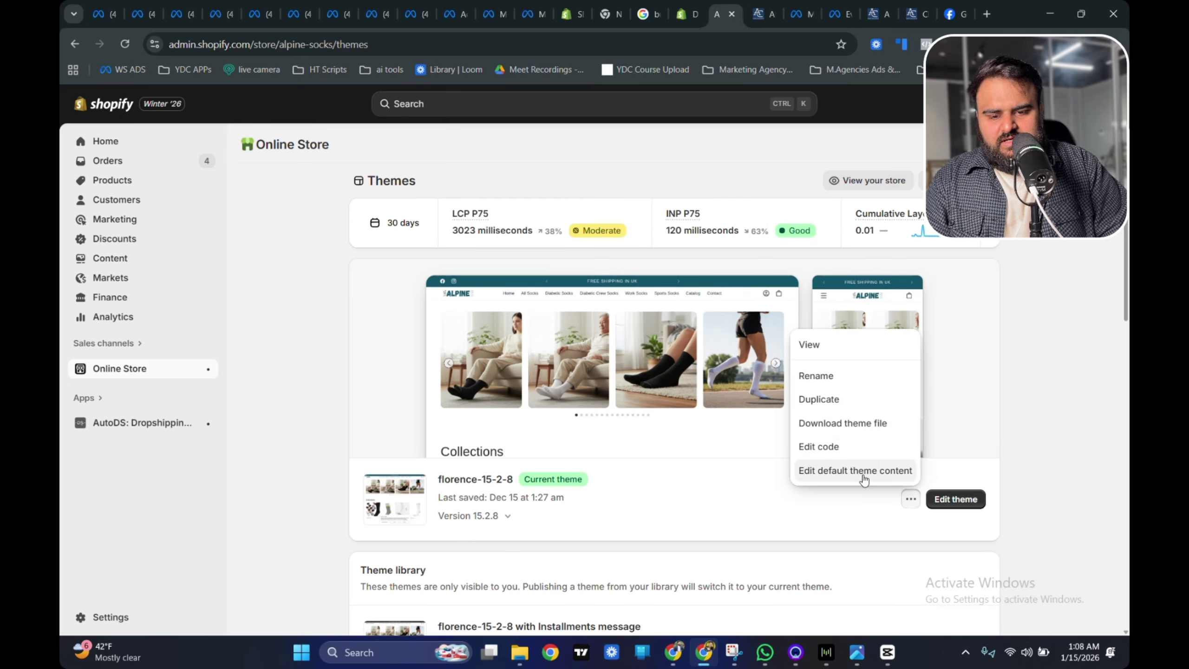
left_click(819, 446)
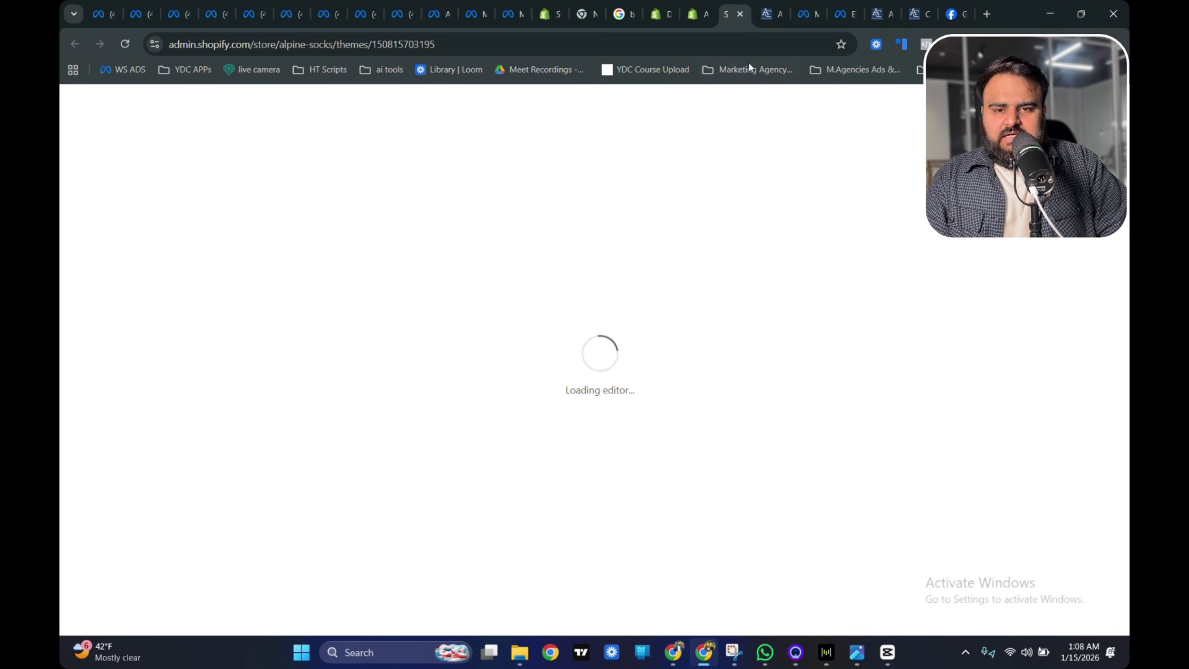
- Return to Meta's domain verification page and recheck where the meta-tag goes in the <head> section
left_click(773, 20)
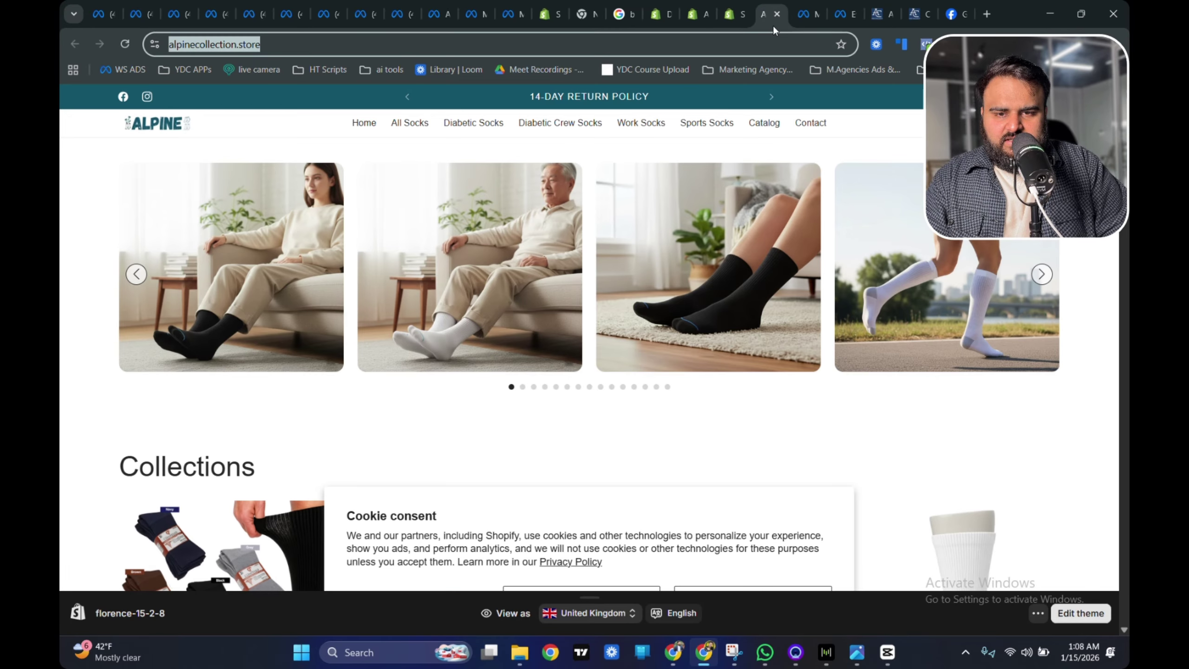
left_click(796, 18)
left_click(713, 320)
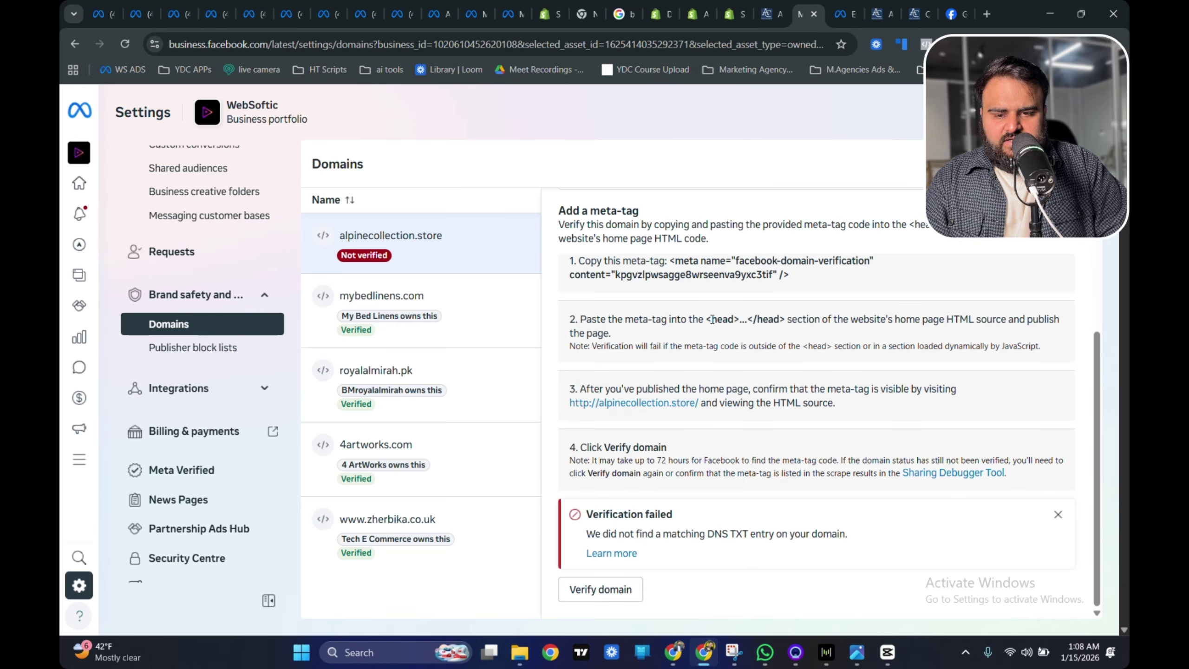
left_click_drag(705, 323, 774, 321)
left_click(753, 320)
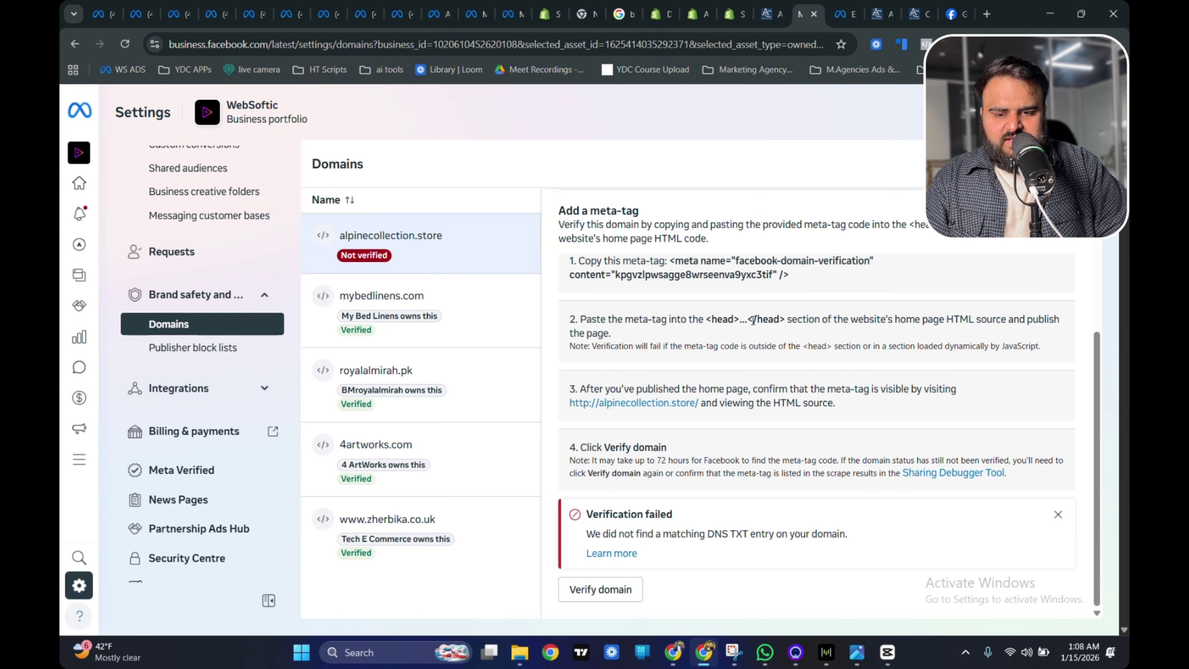
- Go back to the Shopify theme code editor and search the theme files for "head"
left_click(772, 15)
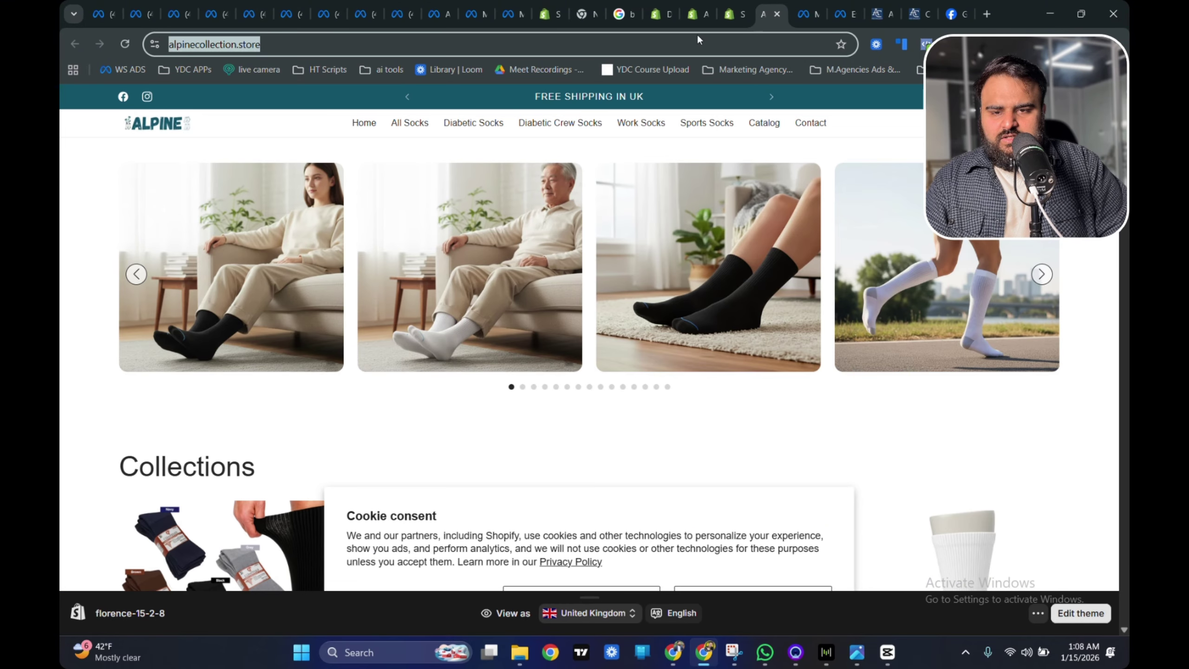
left_click(734, 15)
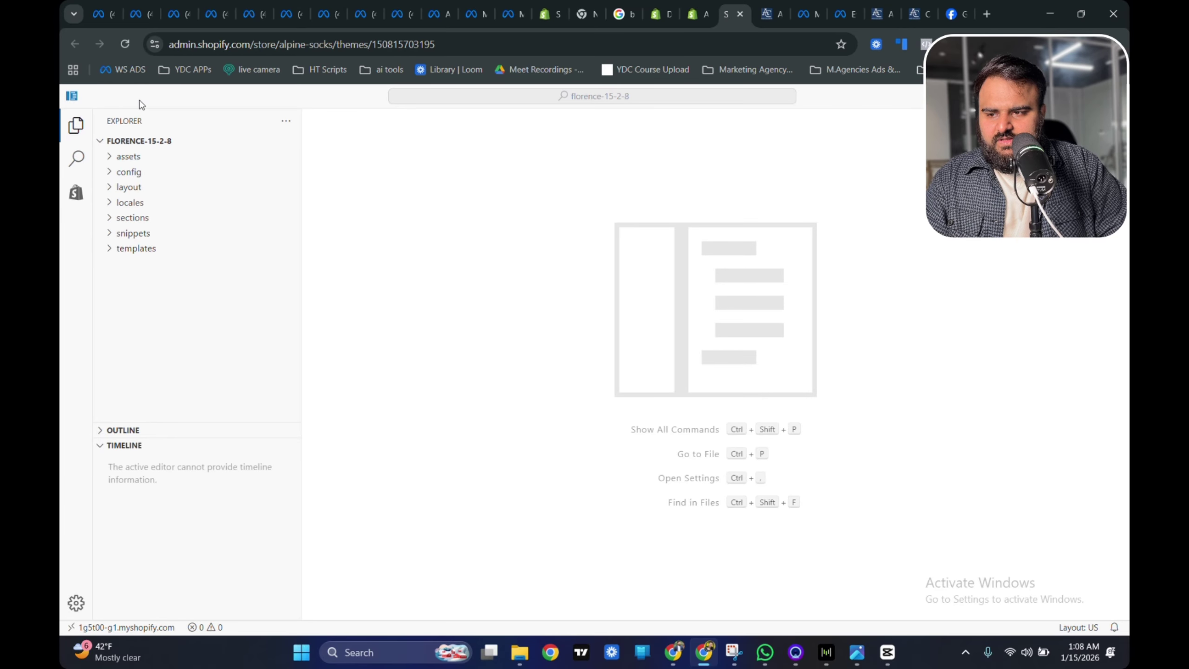
left_click(455, 97)
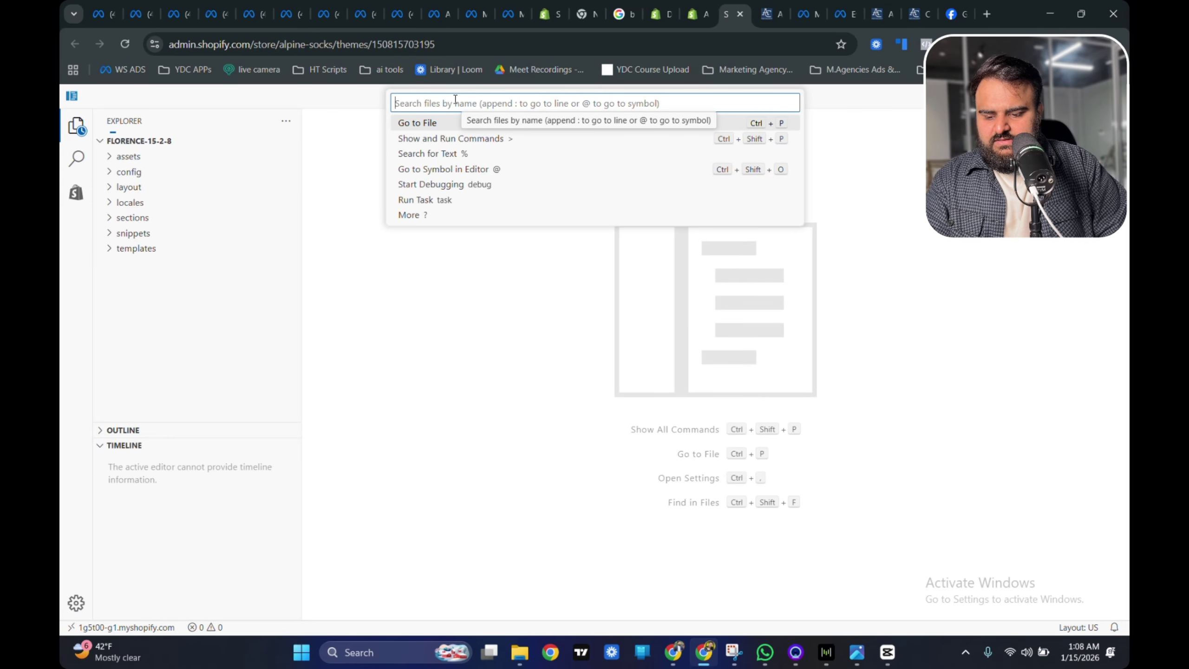
type("head")
key("Return")
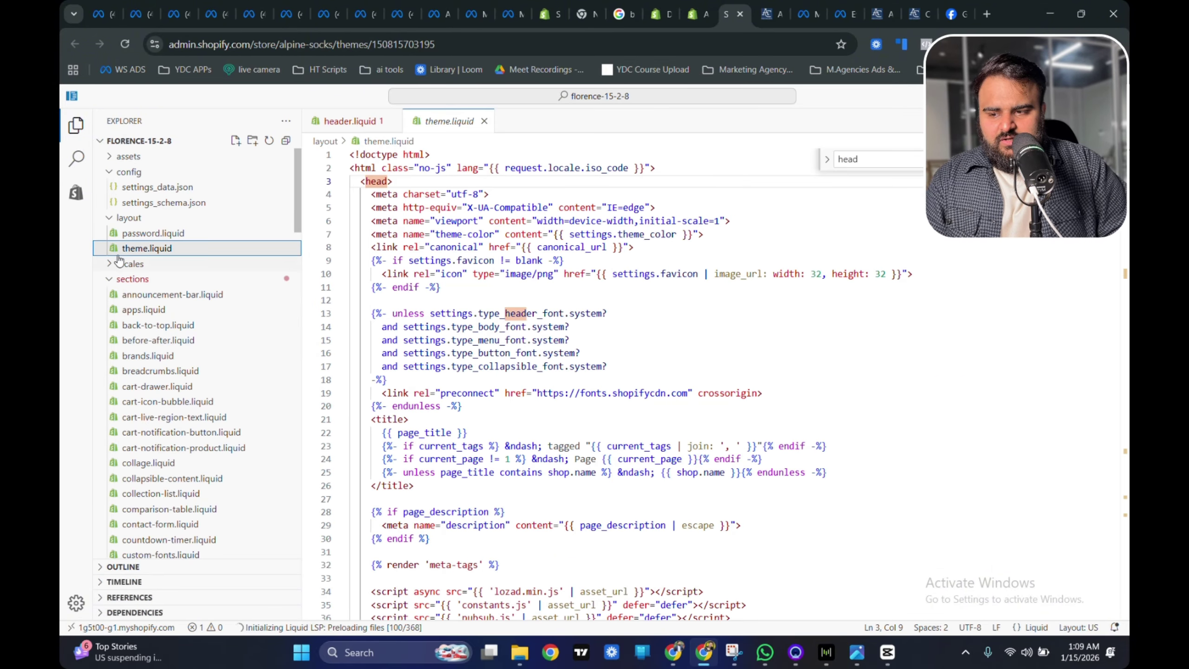
- Close the "head" search and insert a blank line directly below the opening <head> tag in theme.liquid
left_click_drag(409, 192, 365, 187)
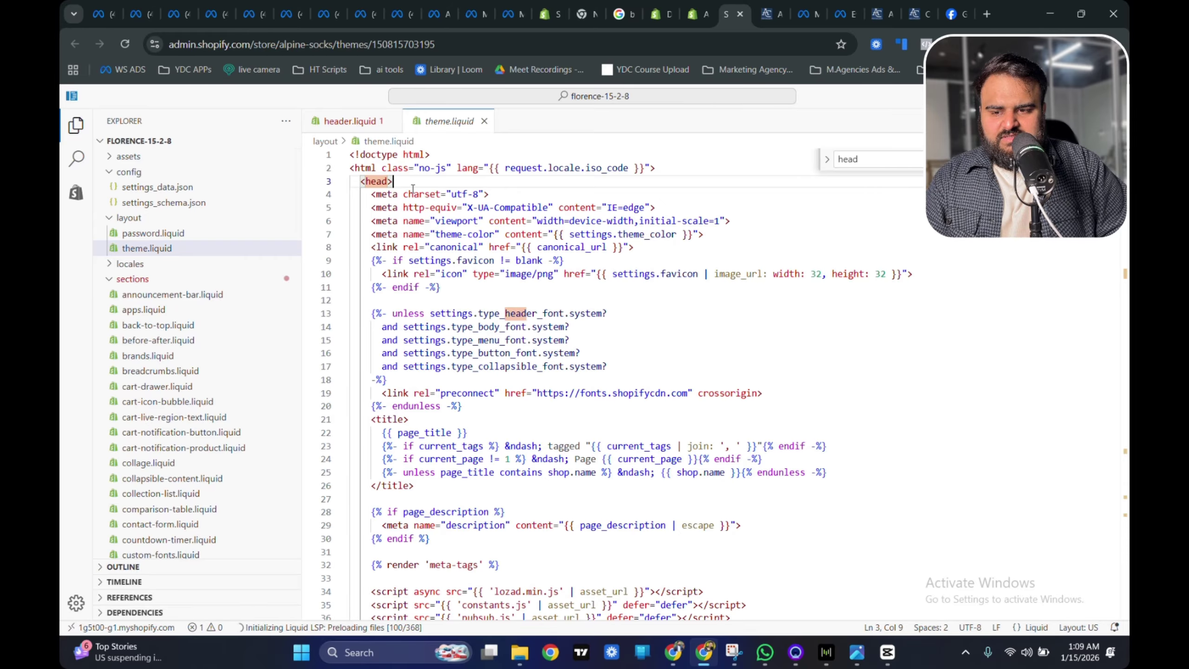
left_click(388, 182)
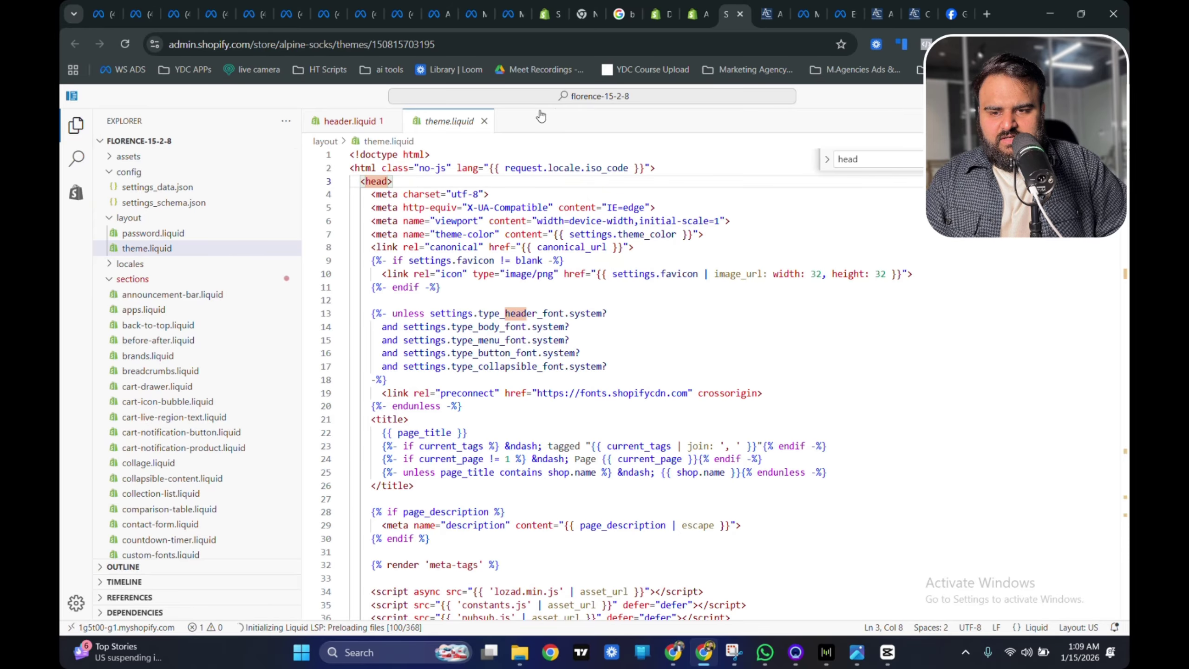
left_click(879, 158)
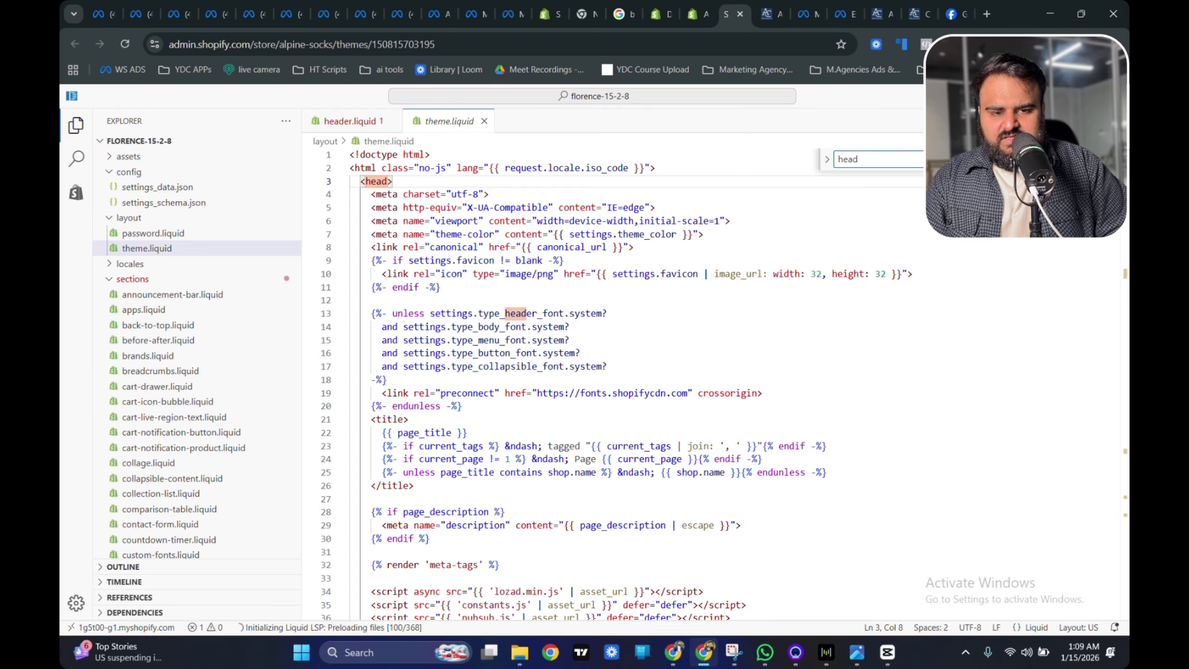
key("Escape")
left_click(445, 179)
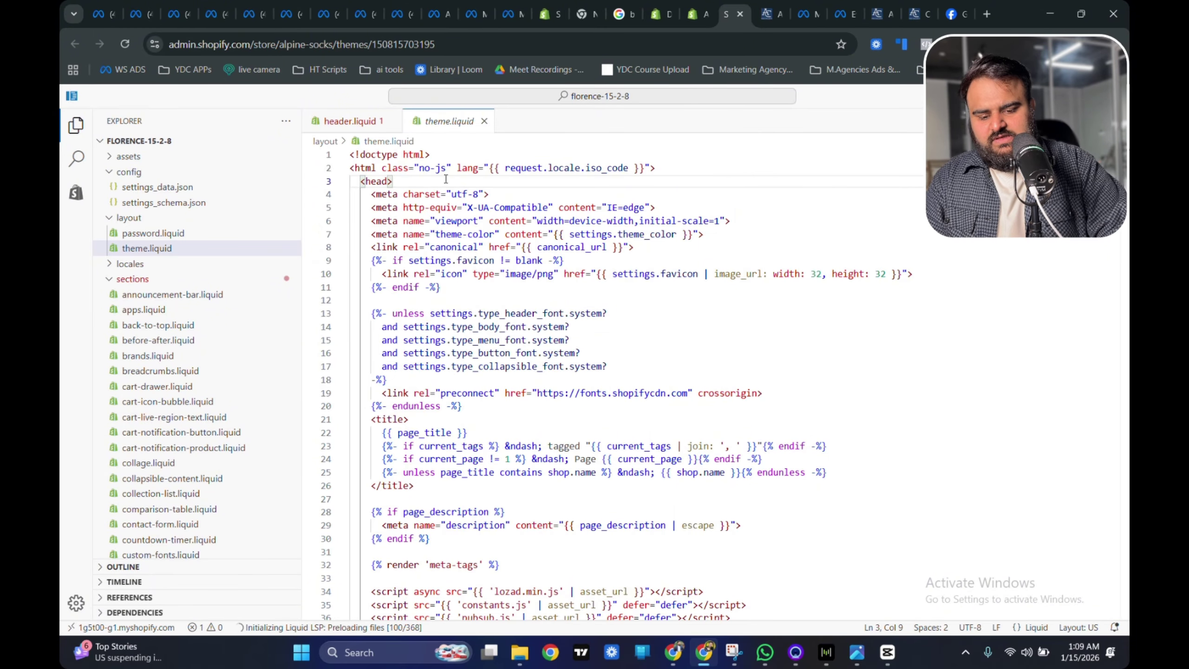
key("Return")
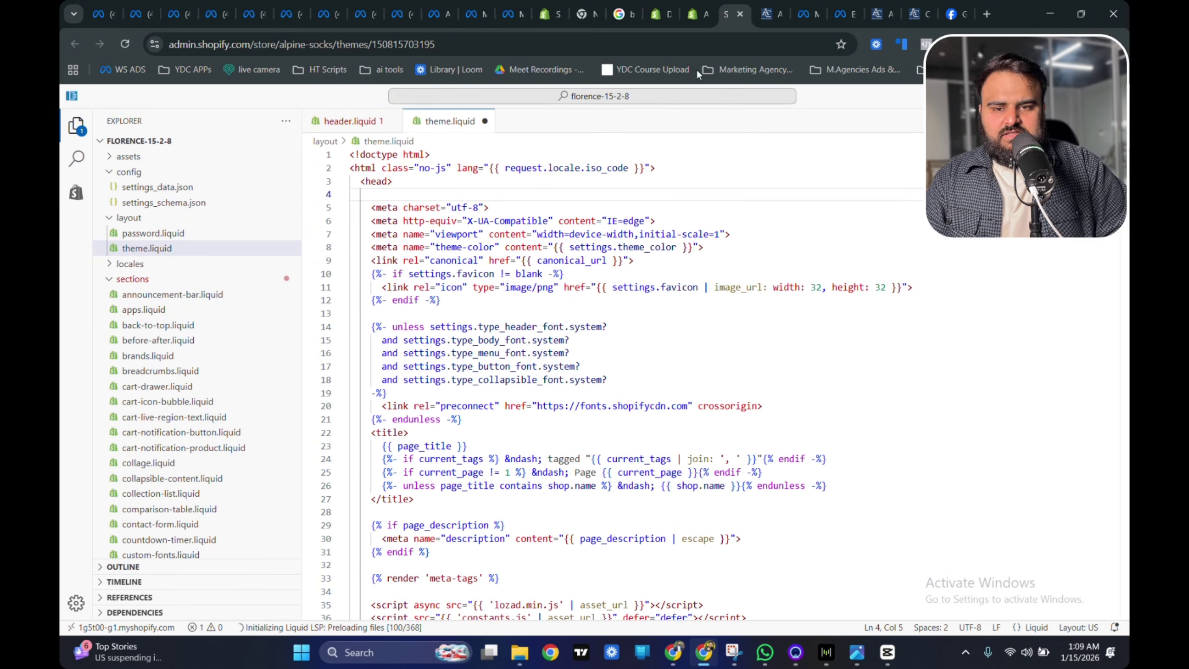
- Switch to Meta's Domains page and copy the complete facebook-domain-verification meta-tag for alpinecollection.store
left_click(840, 15)
left_click(804, 14)
left_click_drag(791, 346, 671, 332)
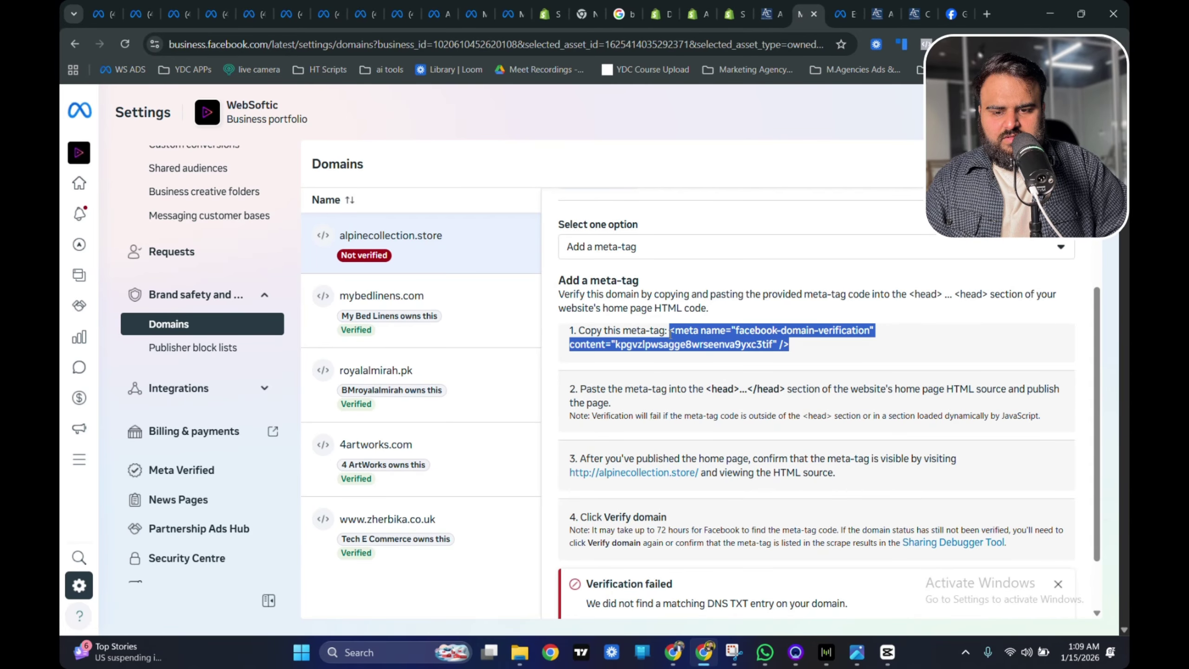
right_click(672, 334)
left_click(688, 348)
- Return to the Shopify theme code and paste the domain verification meta-tag on the blank line below <head> in theme.liquid
left_click(755, 17)
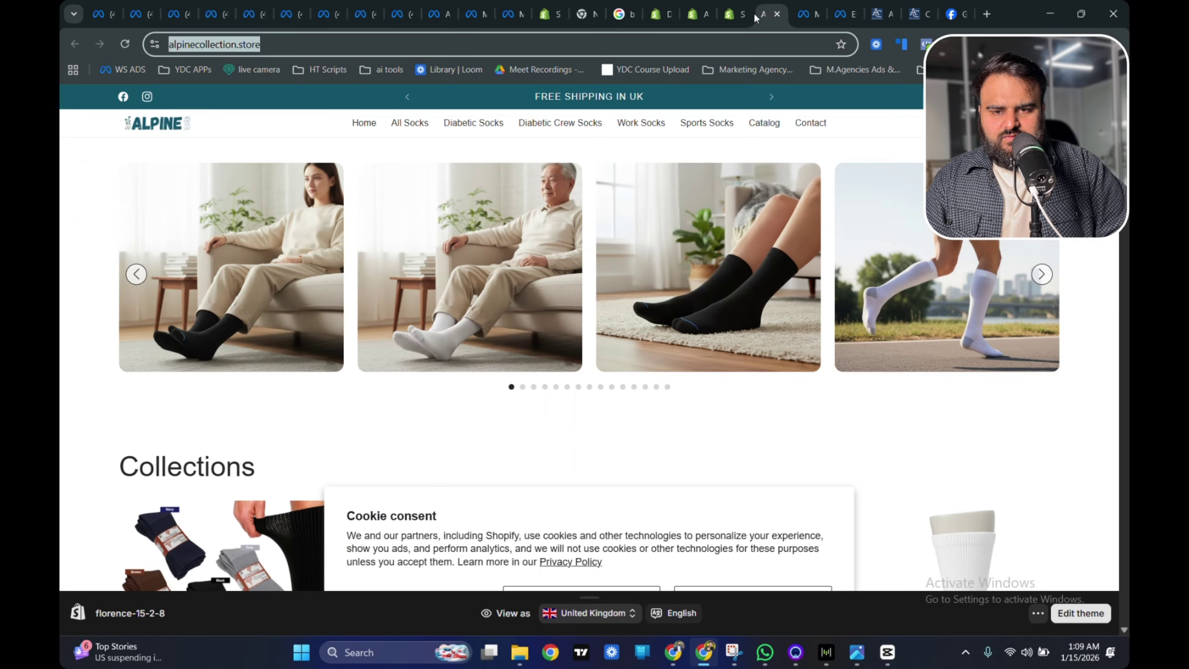
left_click(734, 14)
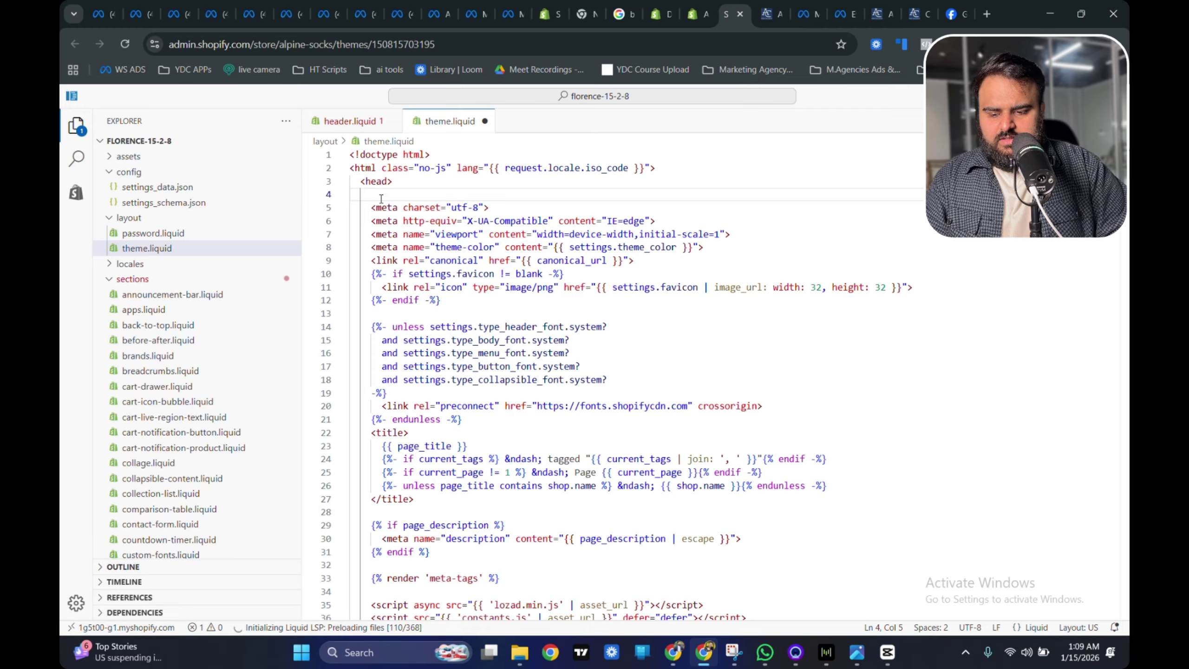
key("ctrl+v")
left_click_drag(804, 206, 365, 194)
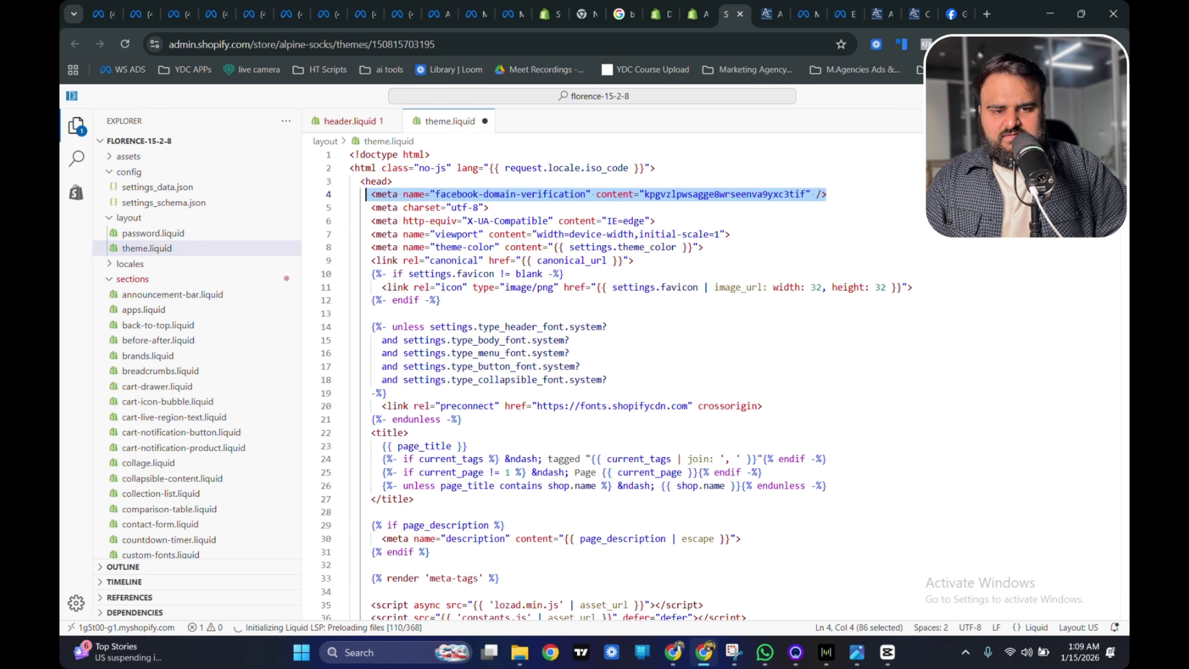
- Go back to Meta's Domains page and review the Verify domain option and alpinecollection.store's verification status
left_click(805, 15)
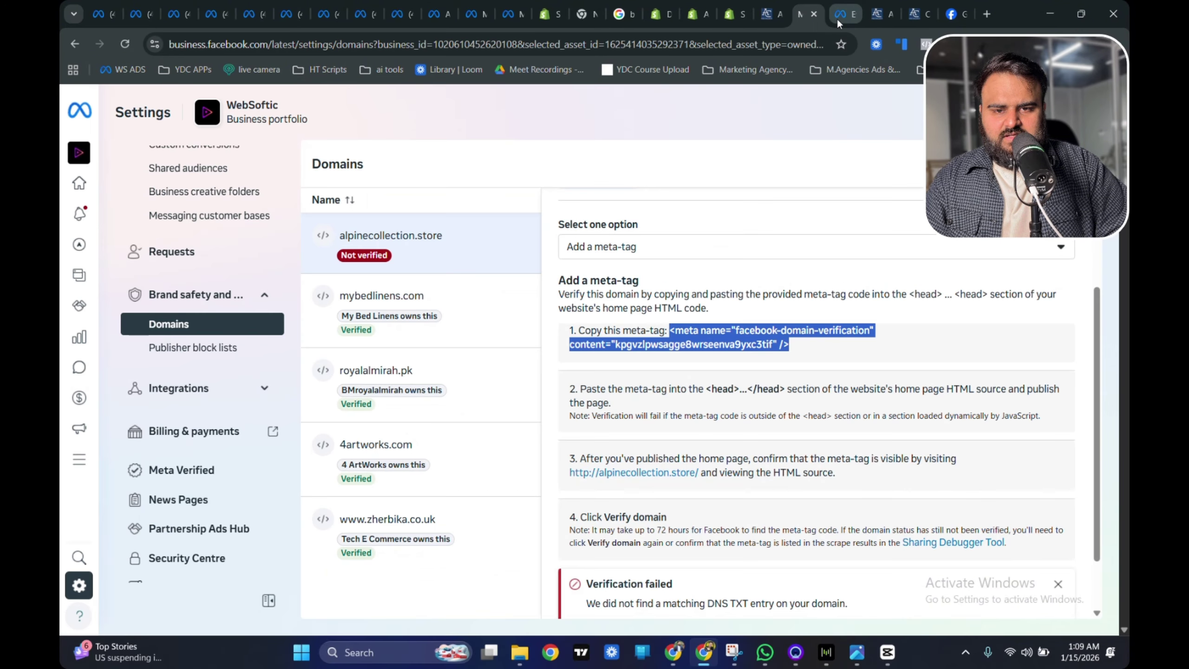
scroll(608, 563, "down", 2)
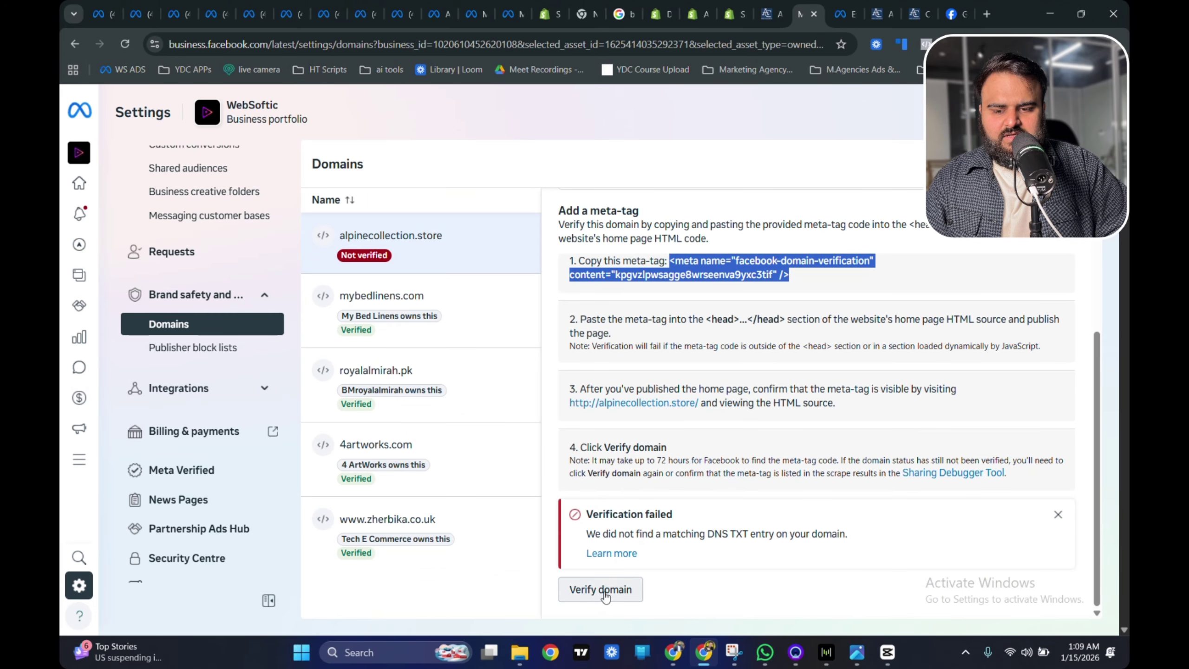
left_click_drag(358, 256, 374, 256)
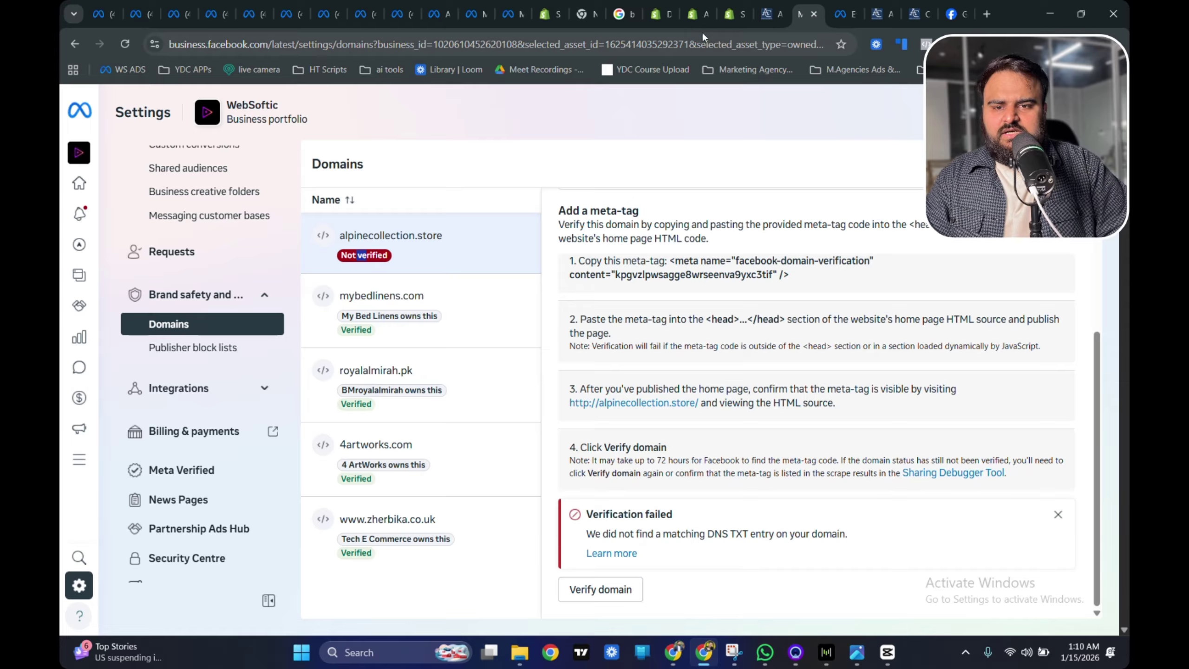
- Switch to Meta Events Manager and open Billing & payments for the WebSoftic portfolio
left_click(732, 17)
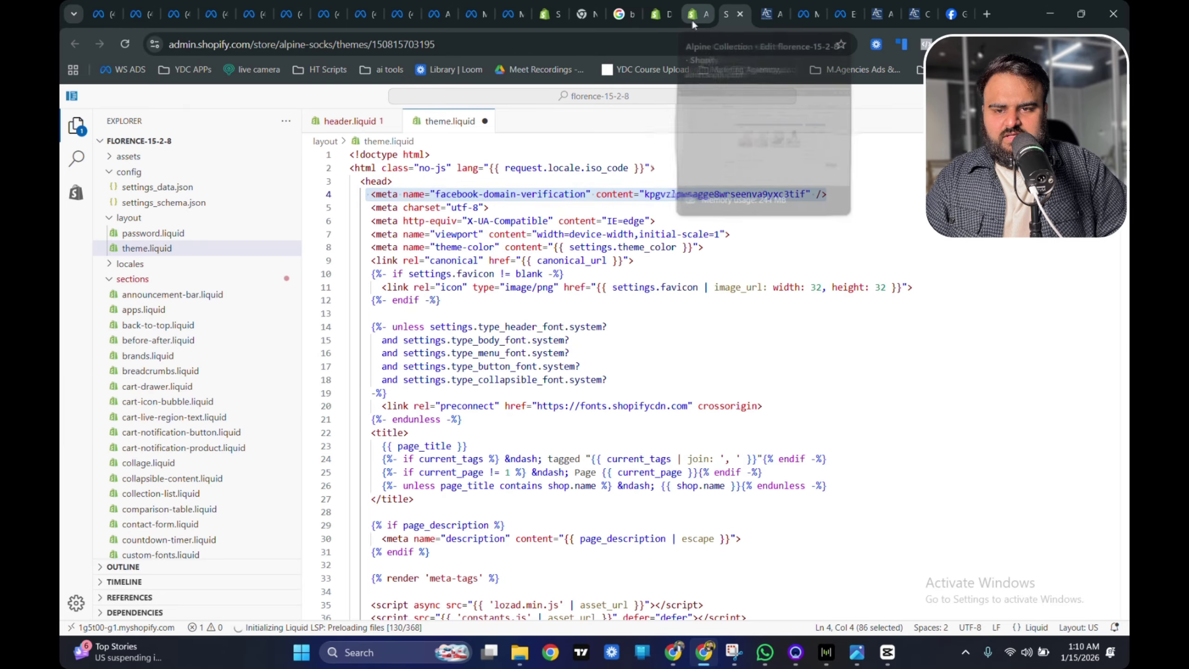
left_click(691, 18)
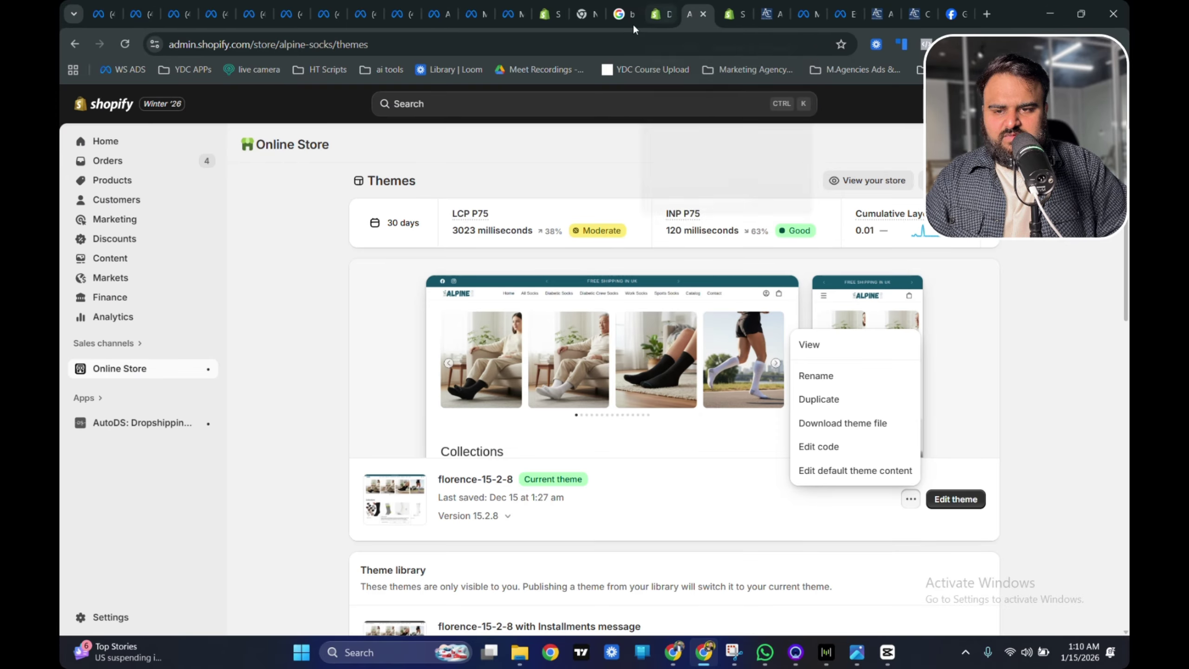
left_click(854, 19)
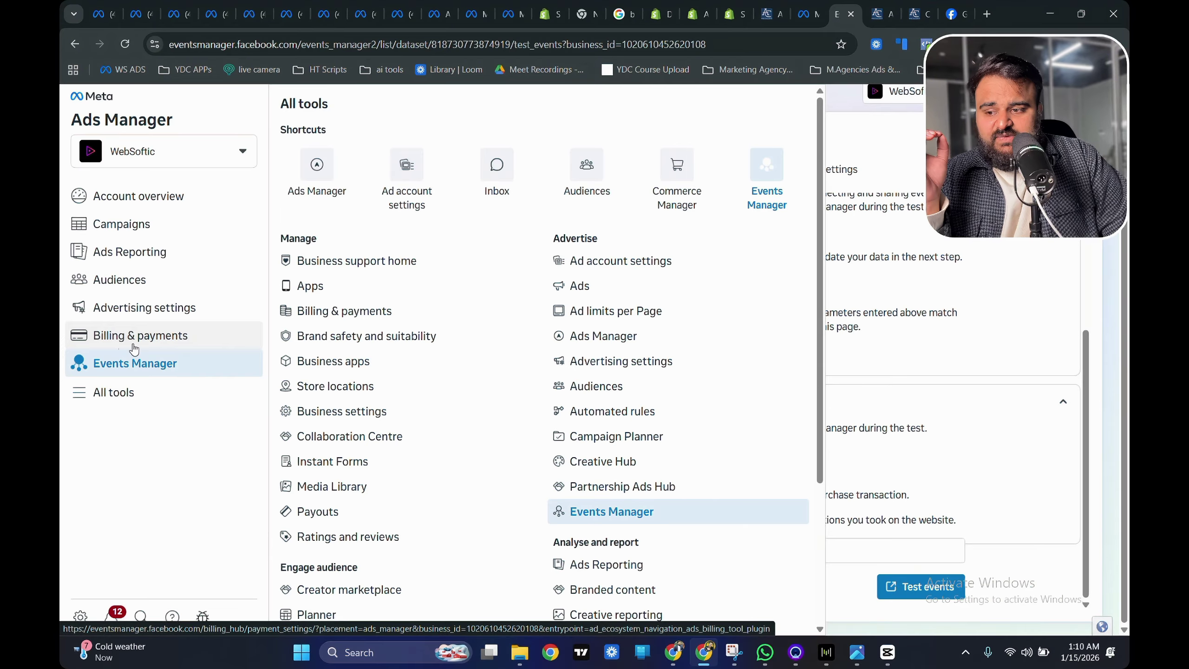
left_click(118, 336)
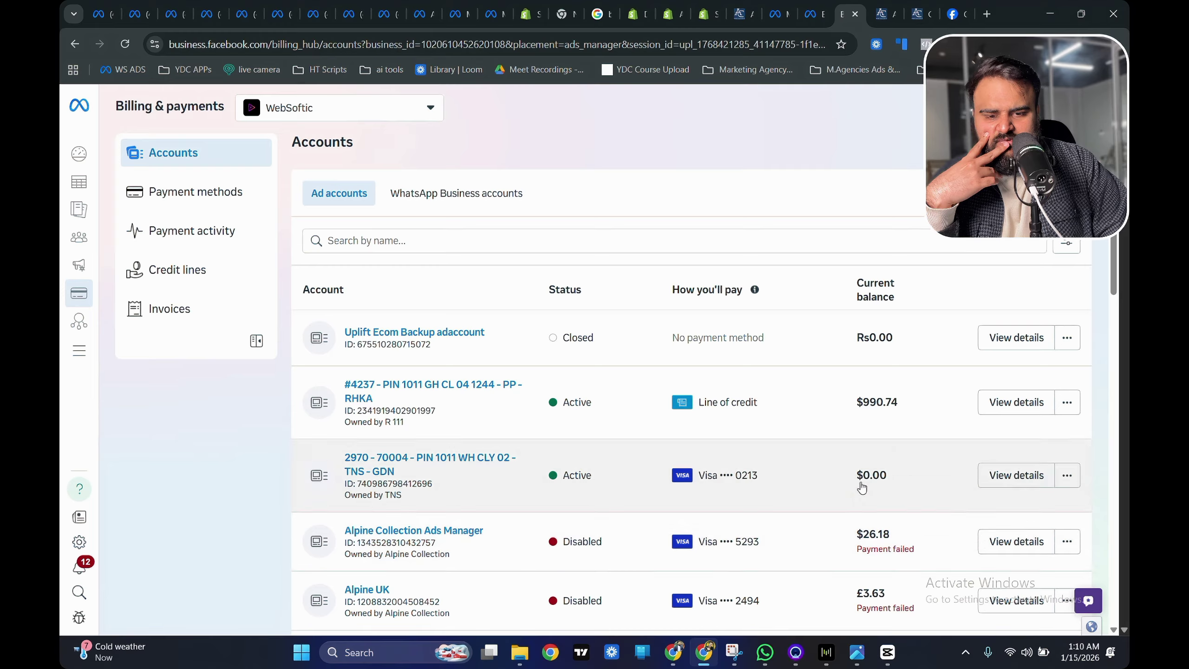
- Examine the ad accounts list, comparing each account's payment method and current balance, especially the account on a line of credit
left_click_drag(852, 406, 900, 411)
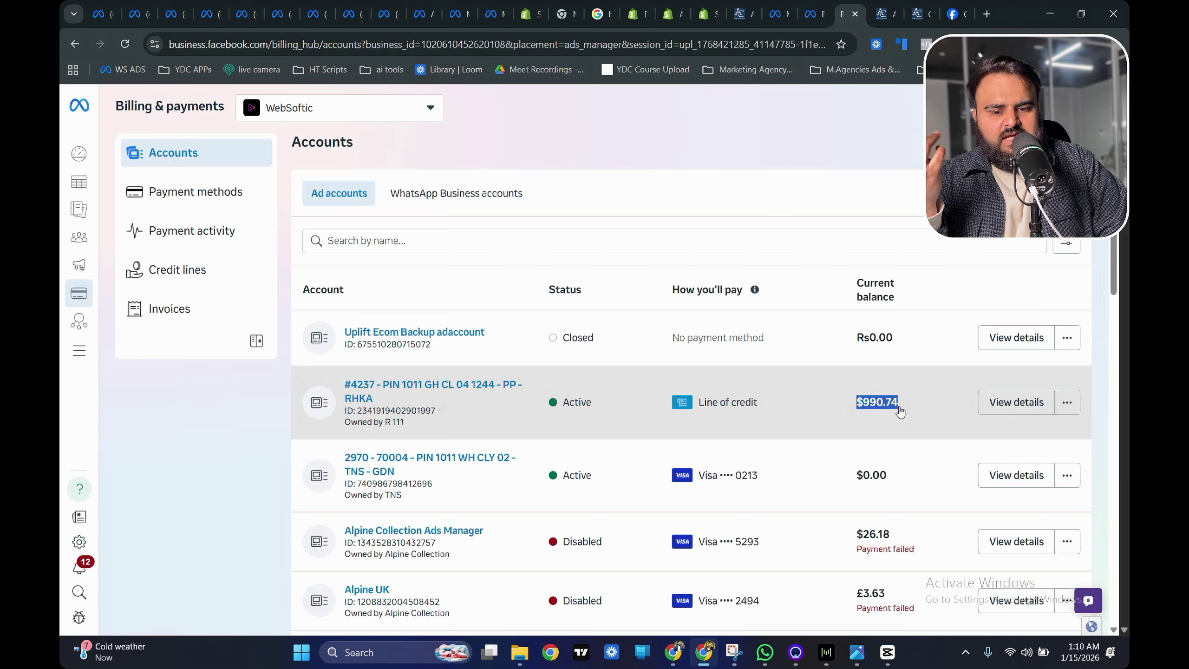
left_click_drag(758, 404, 689, 408)
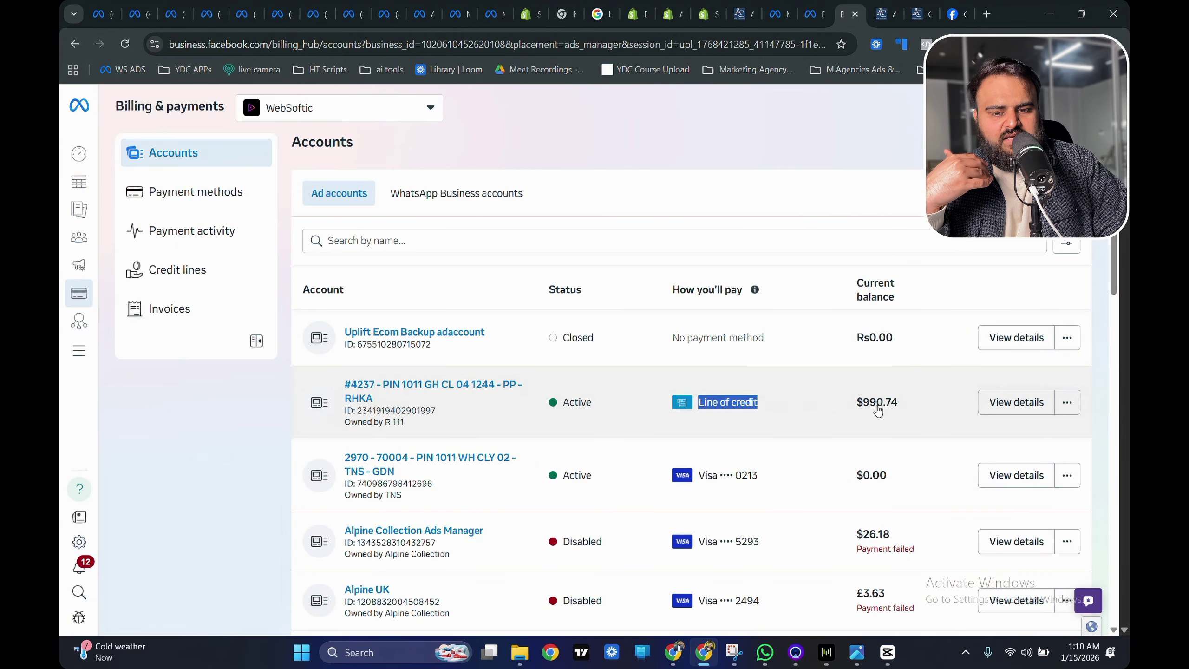
left_click_drag(855, 403, 896, 411)
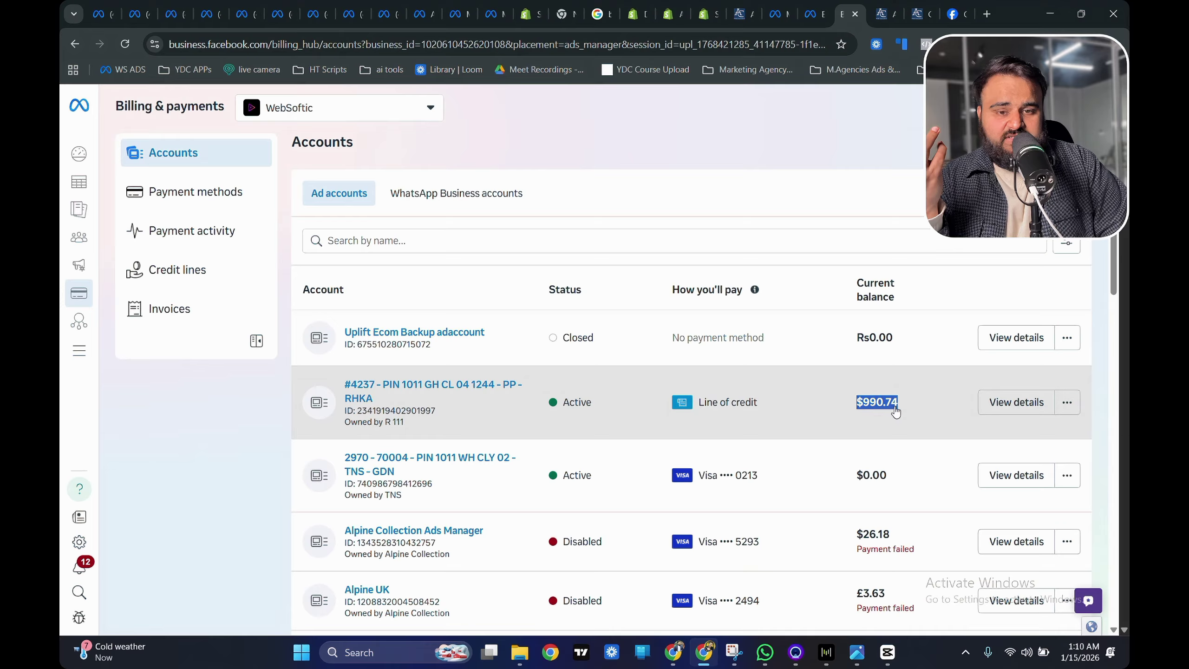
left_click_drag(896, 412, 898, 191)
left_click(897, 165)
scroll(850, 349, "down", 2)
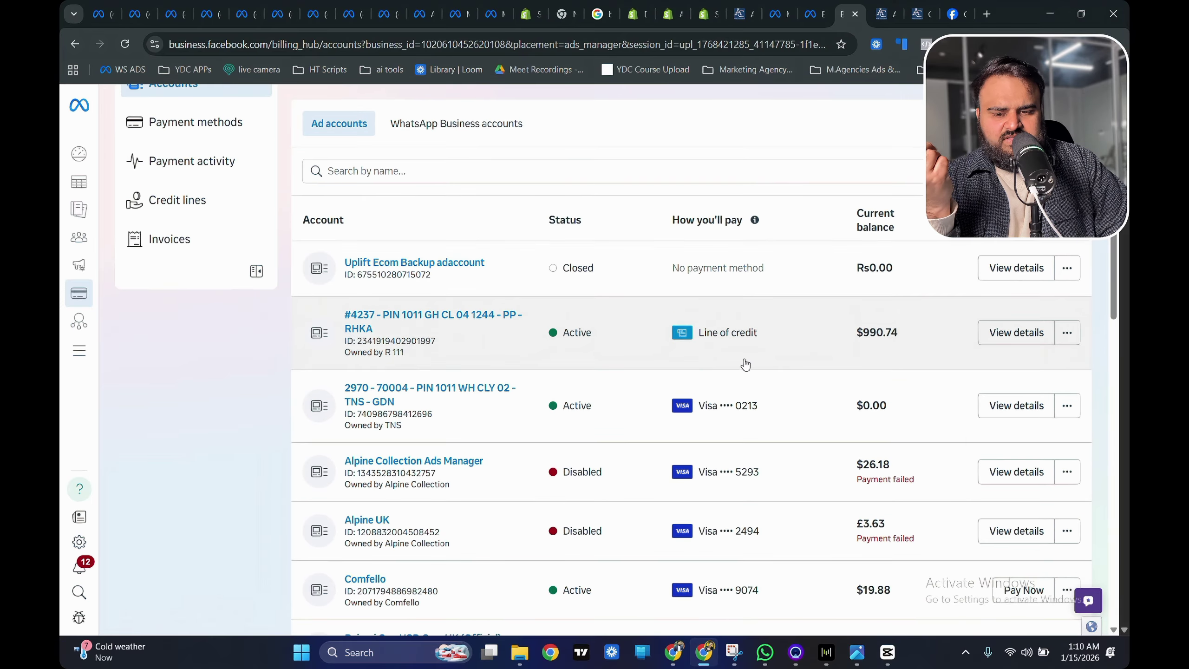
left_click_drag(850, 340, 907, 341)
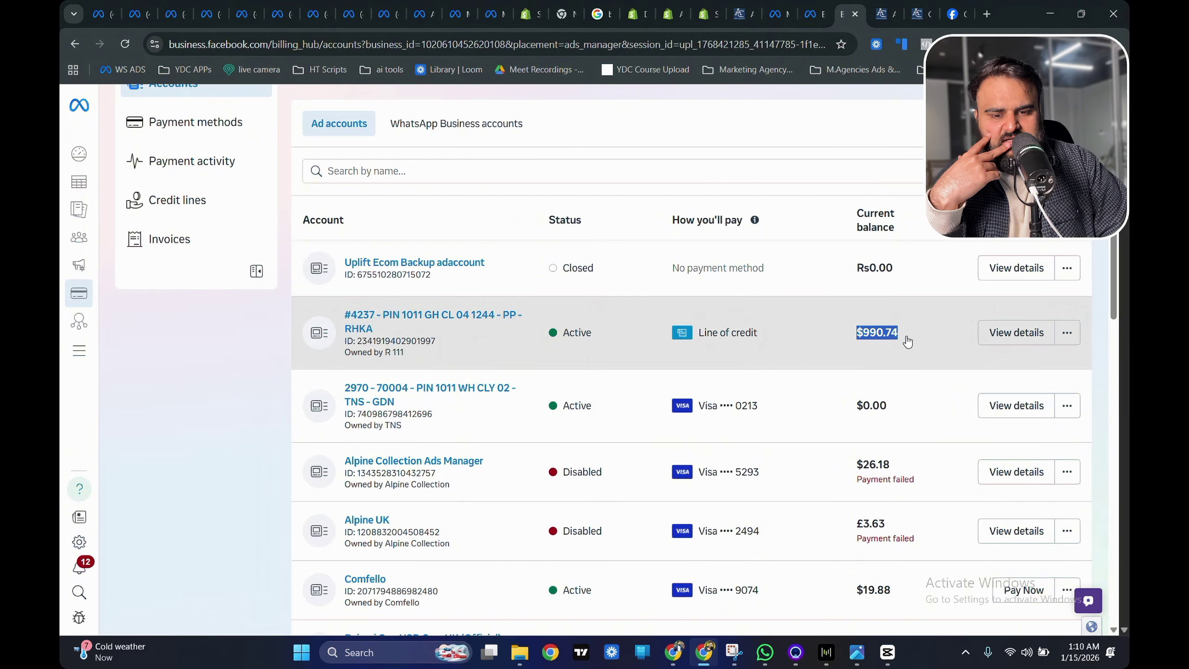
scroll(847, 330, "down", 2)
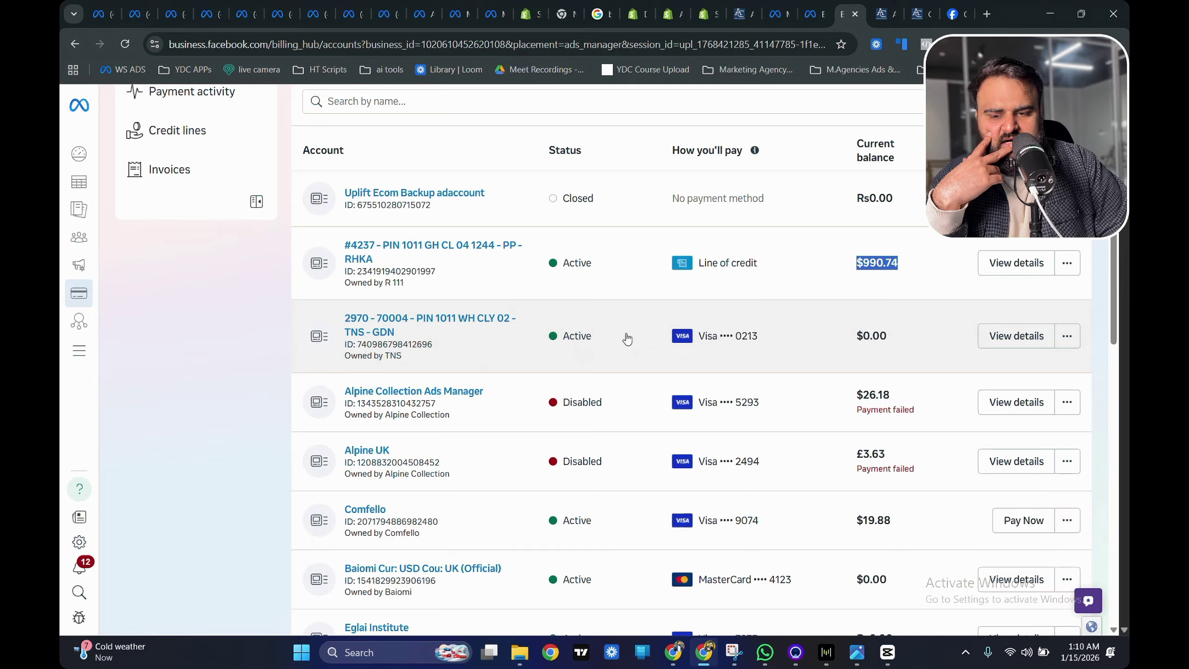
scroll(137, 230, "up", 4)
- Start adding a business payment method with Taiwan as the country, check the currency choices, and close the form without saving
left_click(187, 192)
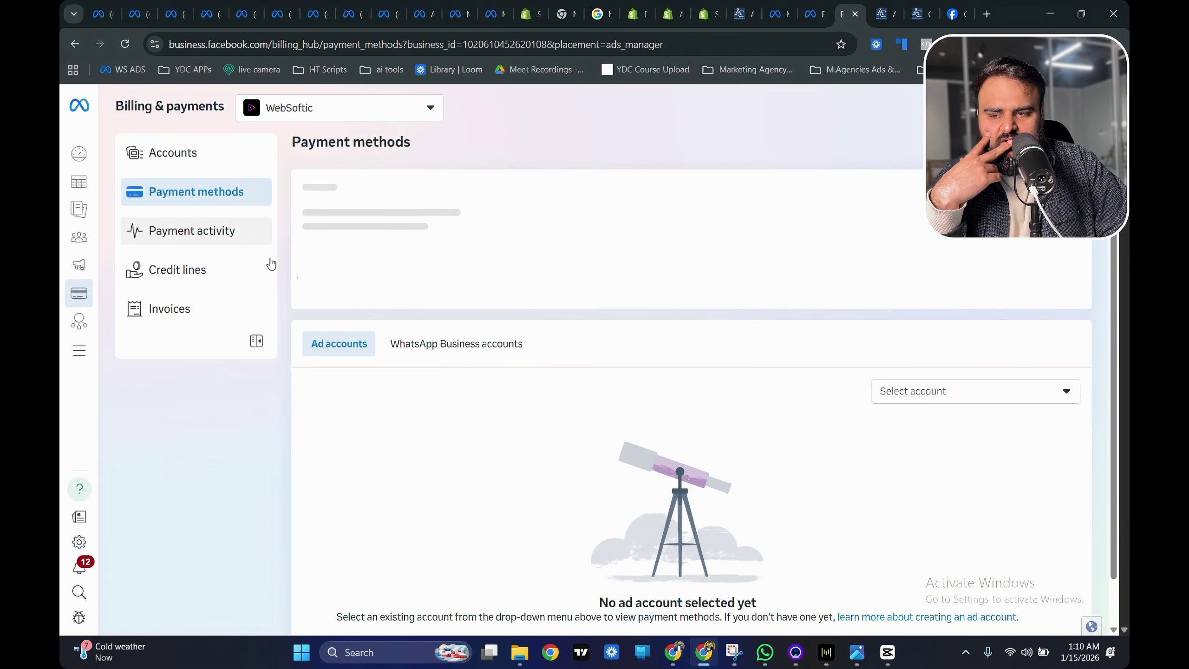
left_click(533, 262)
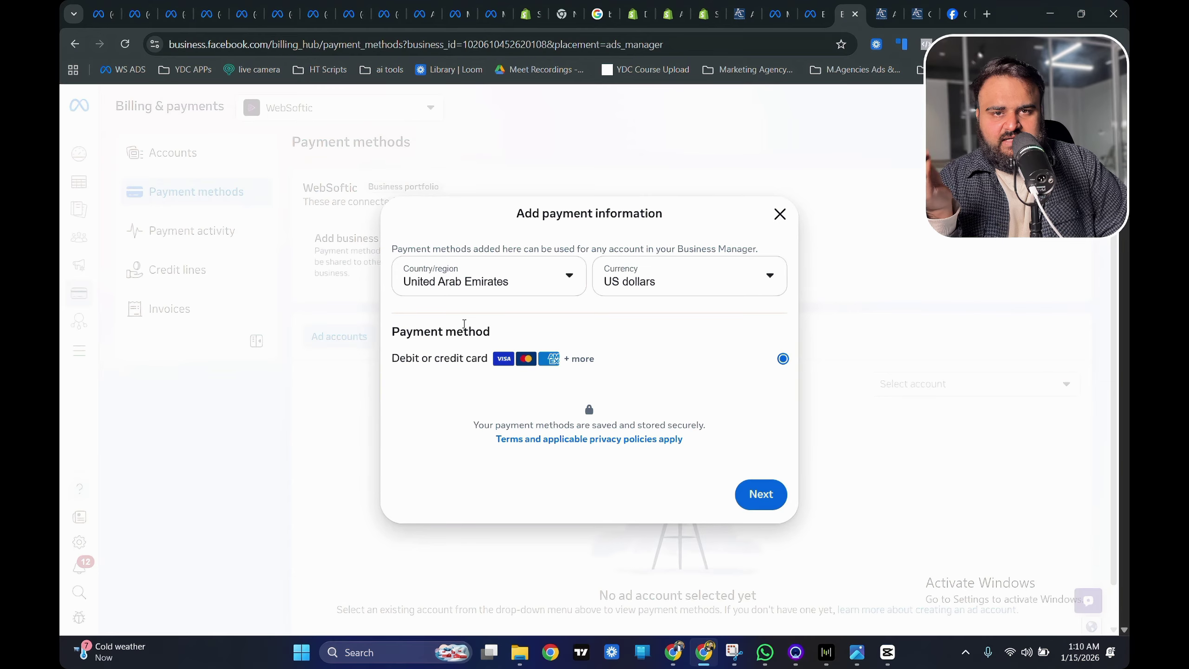
left_click(470, 292)
scroll(432, 398, "down", 2)
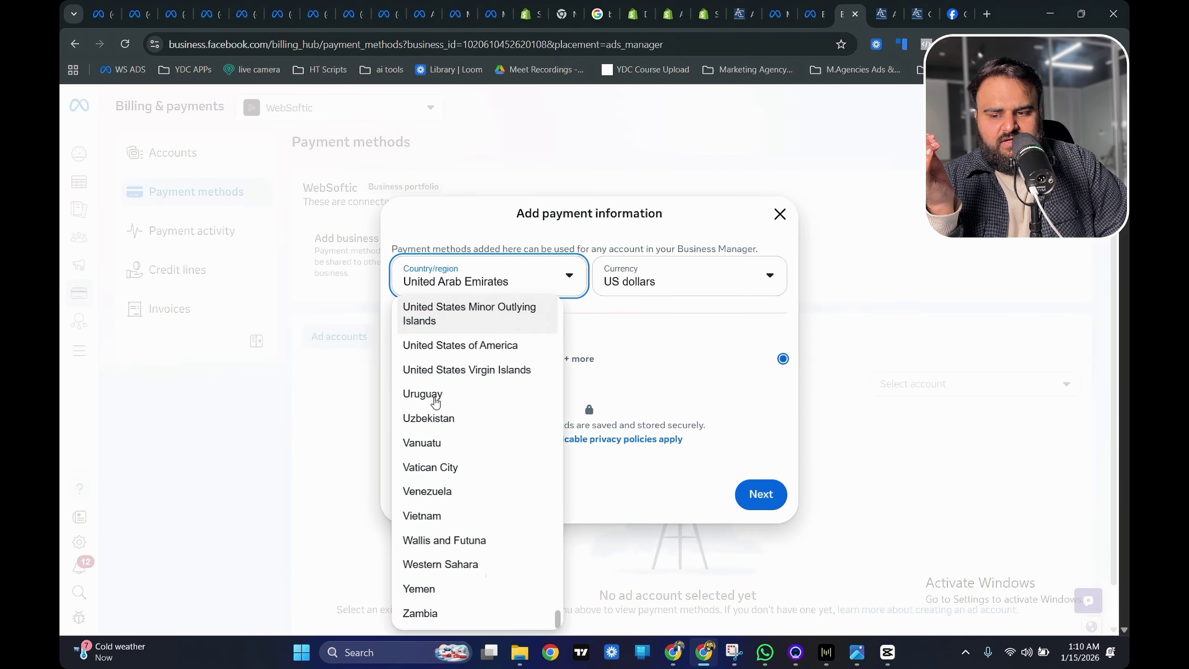
scroll(435, 431, "up", 10)
left_click(419, 369)
left_click(632, 281)
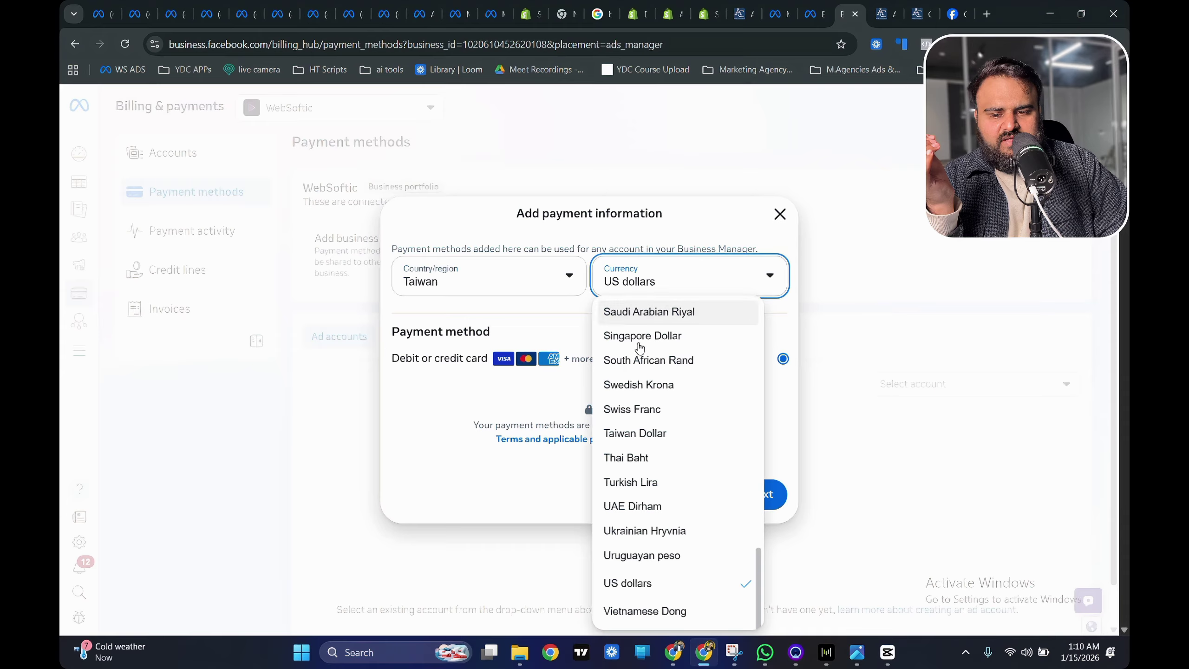
left_click(507, 329)
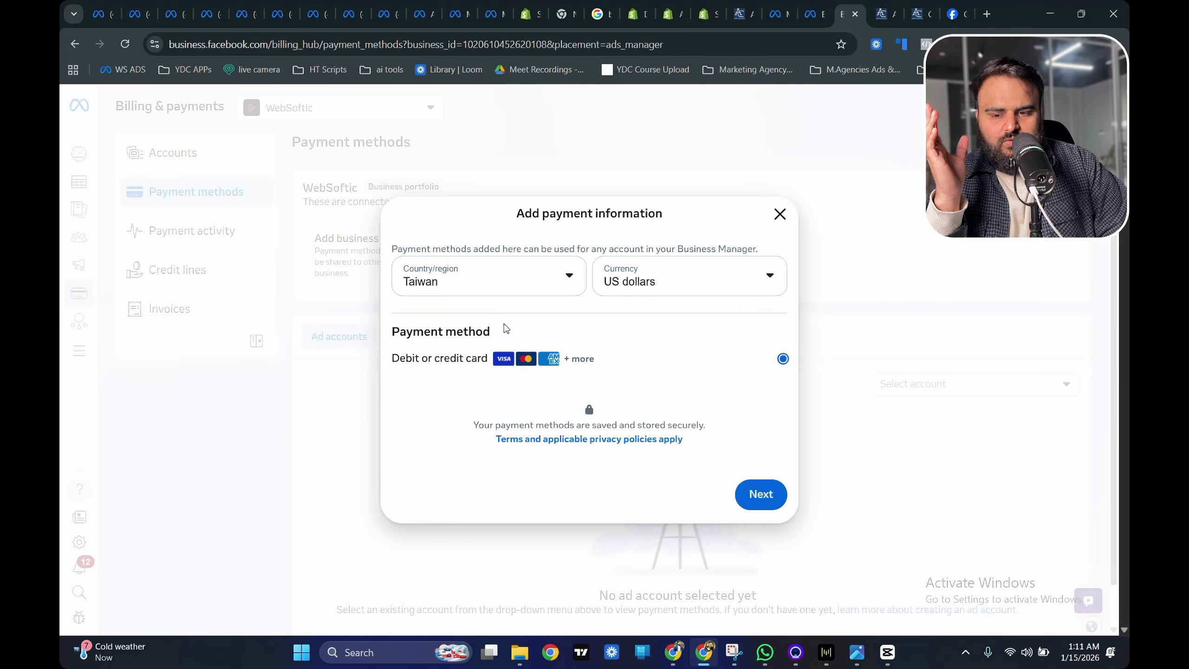
left_click(780, 214)
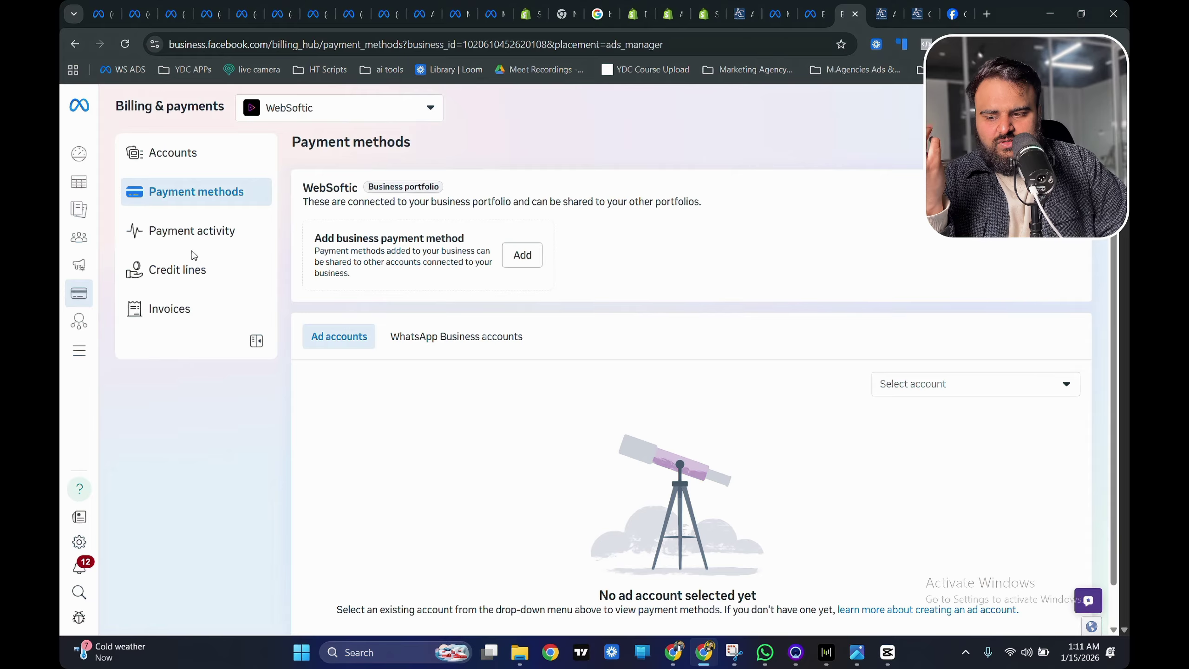
- Open an ad account's Account overview in Ads Manager and review its campaign trends for the last 7 days
left_click(370, 341)
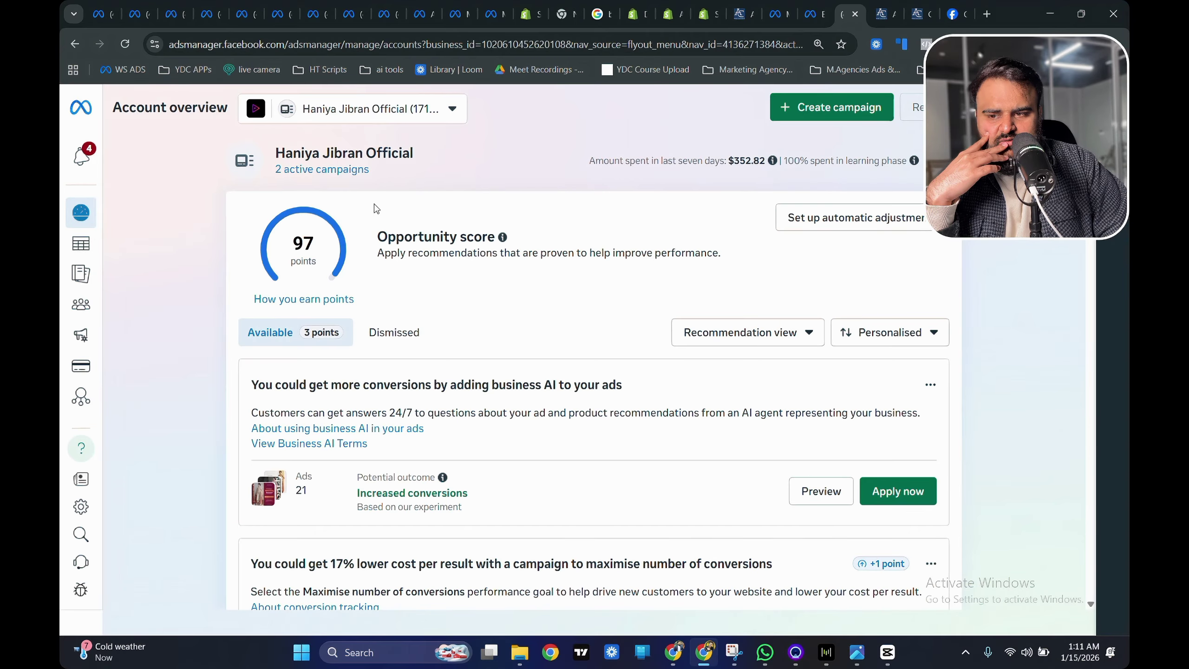
scroll(697, 377, "down", 5)
scroll(697, 381, "down", 10)
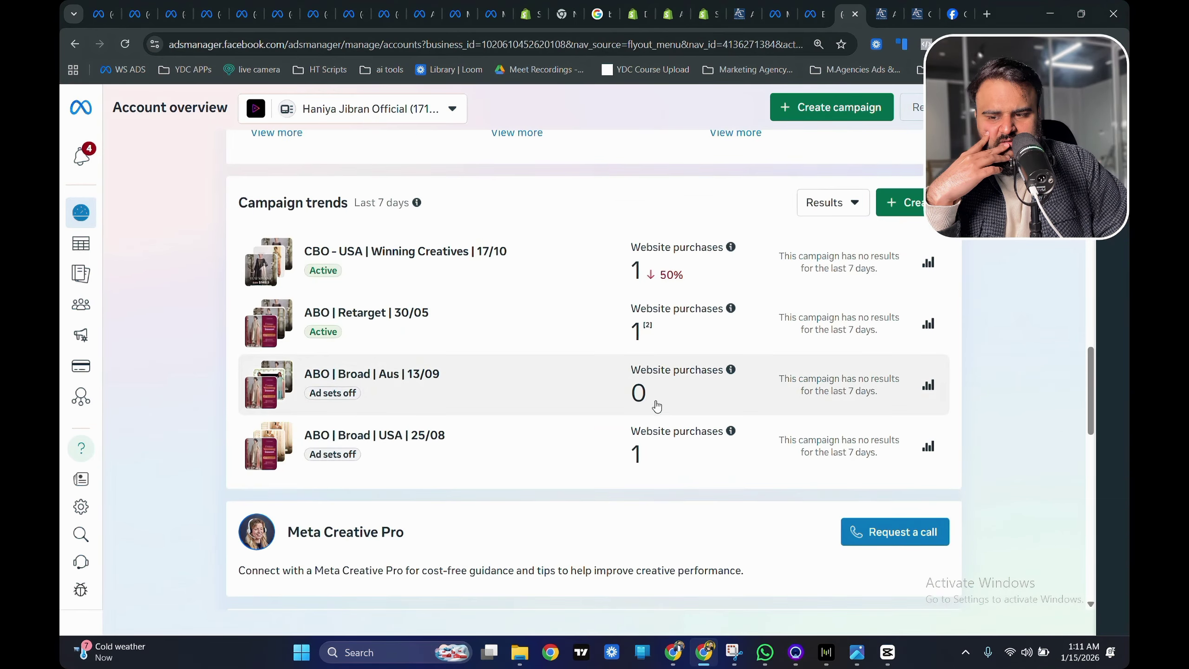